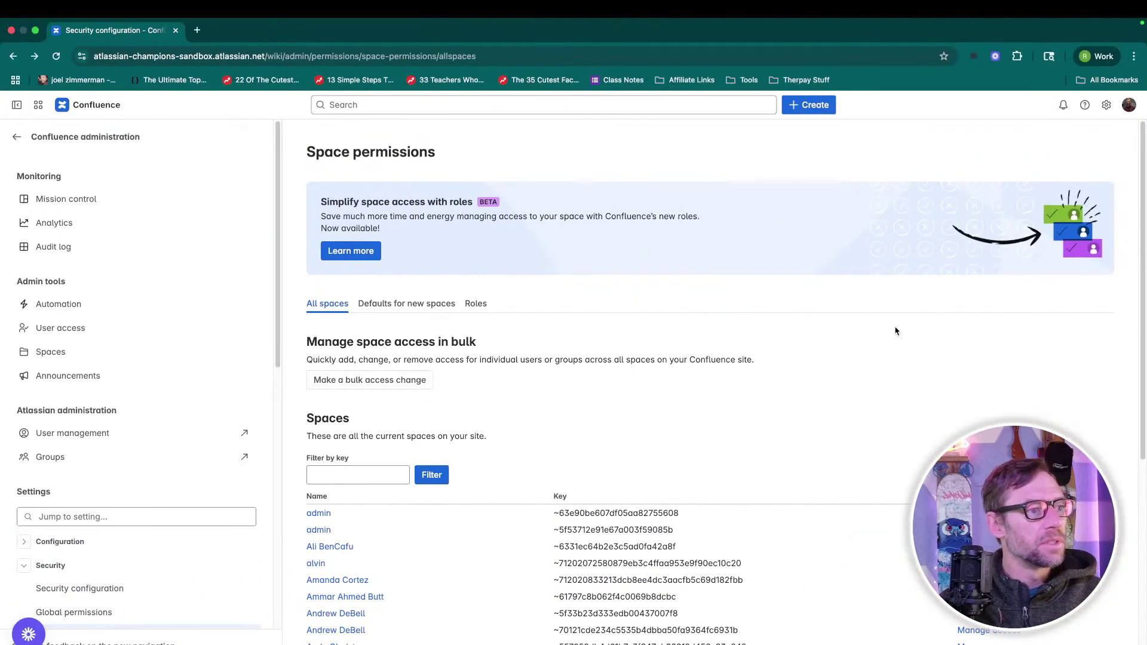
# Create a new database in the Hean.Tech space.
pyautogui.click(75, 107)
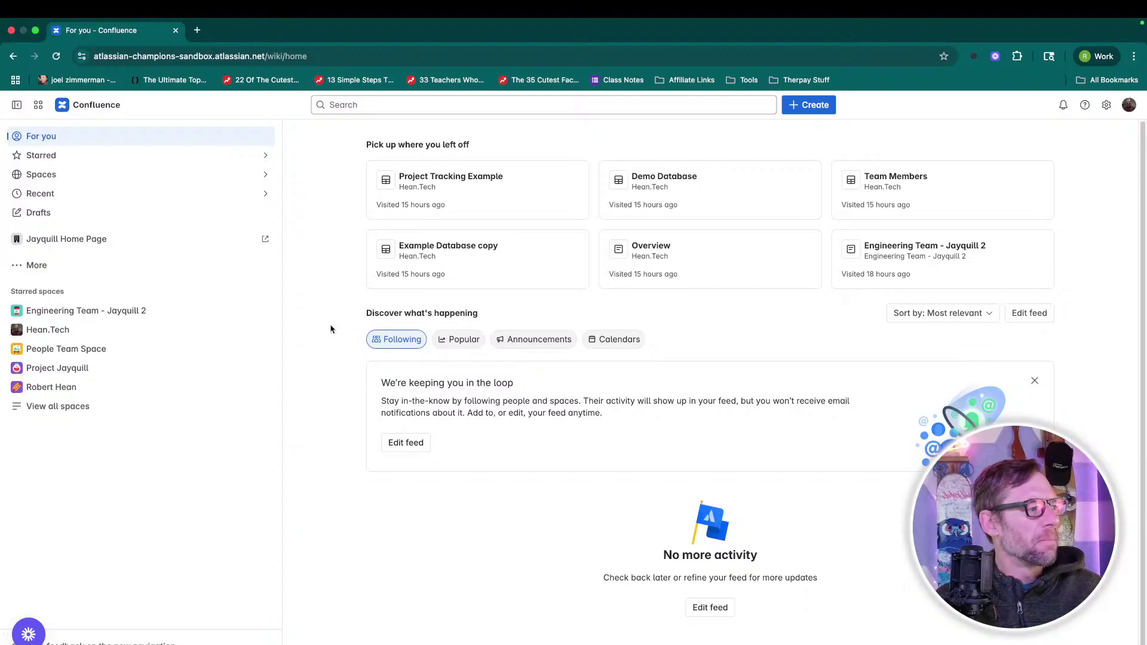
pyautogui.click(142, 332)
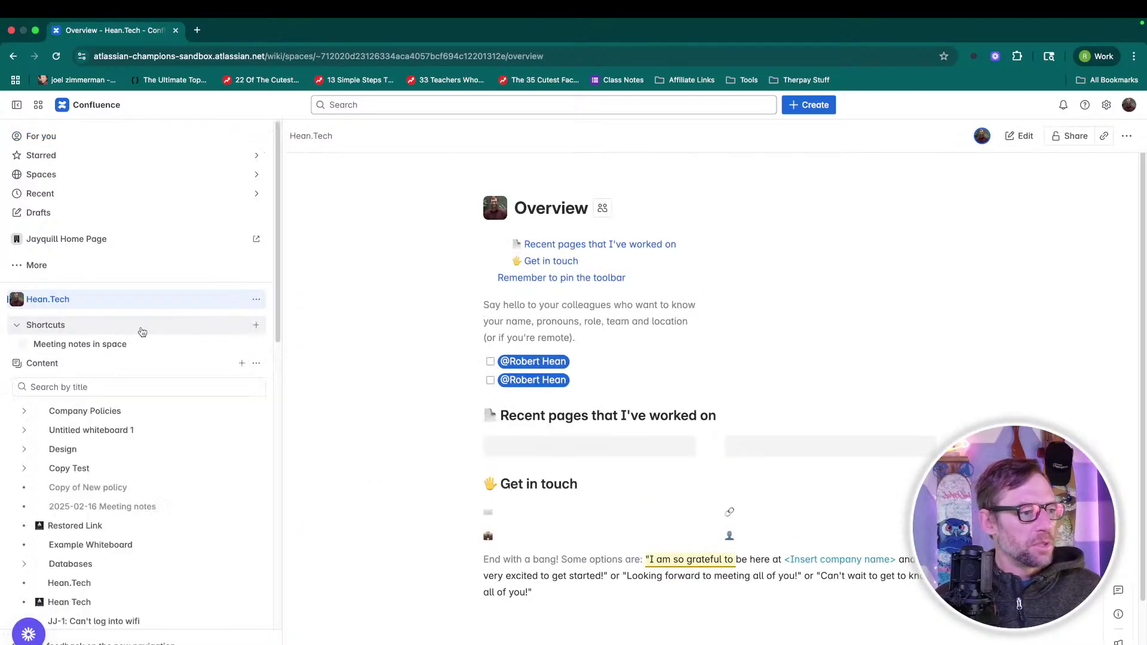
pyautogui.click(816, 108)
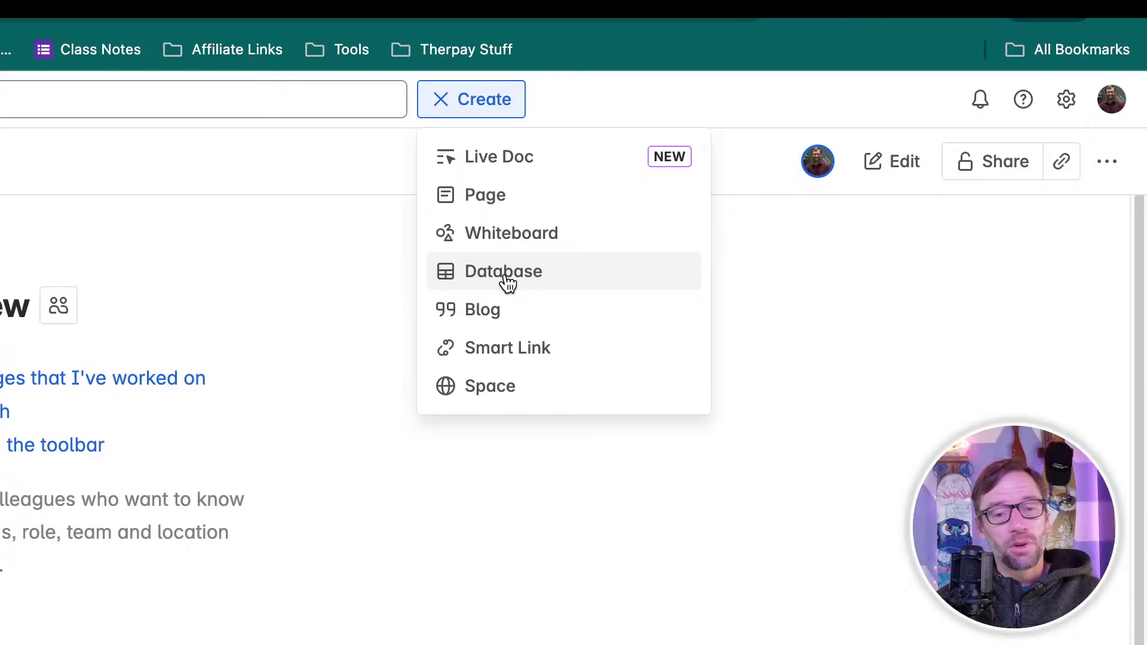
pyautogui.click(506, 279)
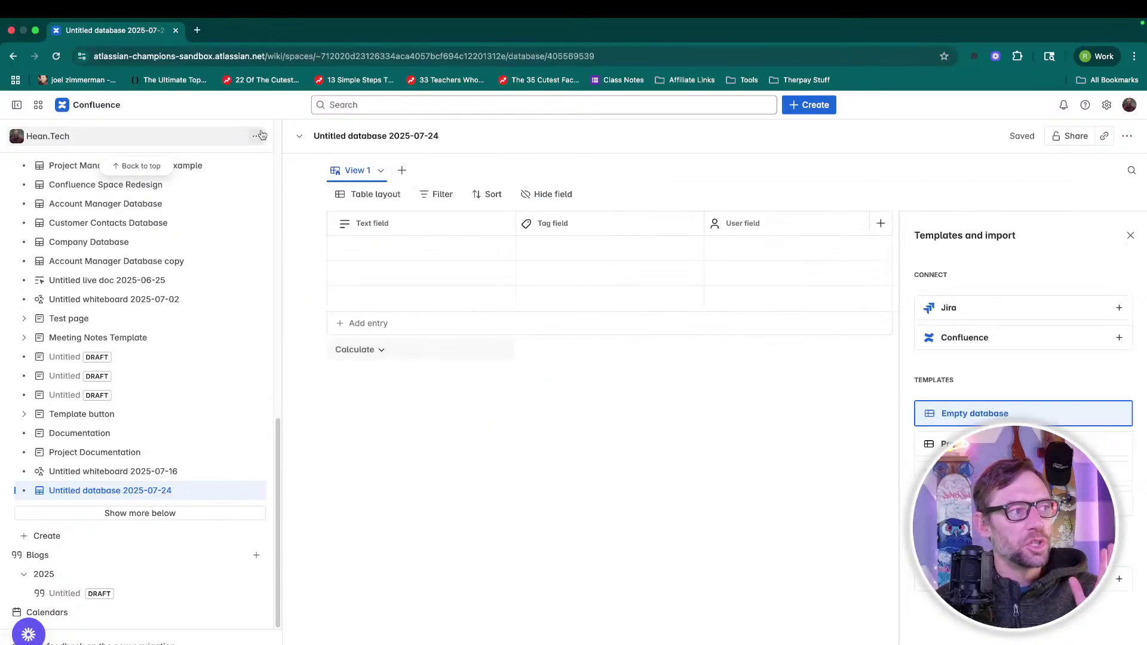
# Rename the new database "Project Tracker Example" with the navigation sidebar collapsed, and dismiss the template suggestions.
pyautogui.click(17, 105)
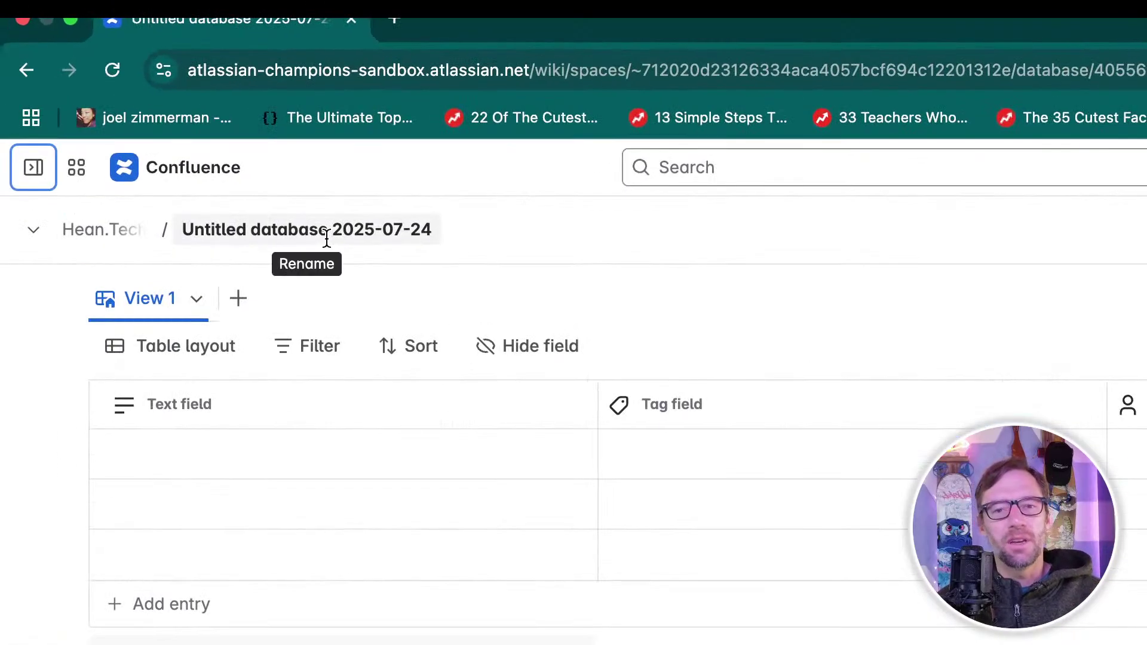
pyautogui.click(327, 238)
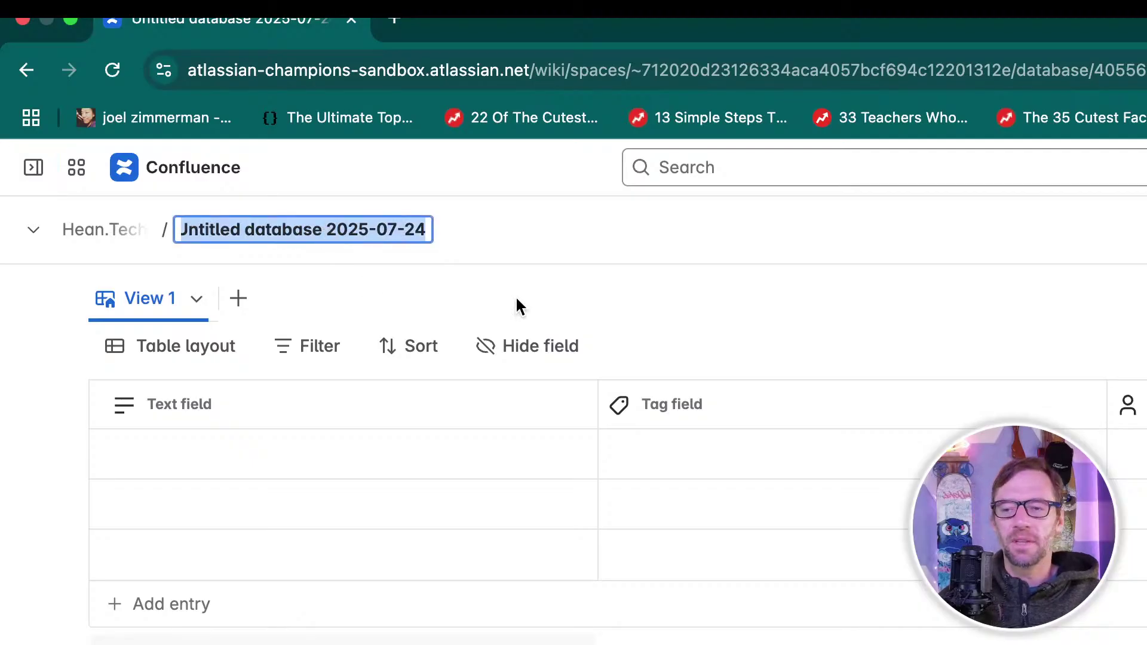
pyautogui.write('Project ')
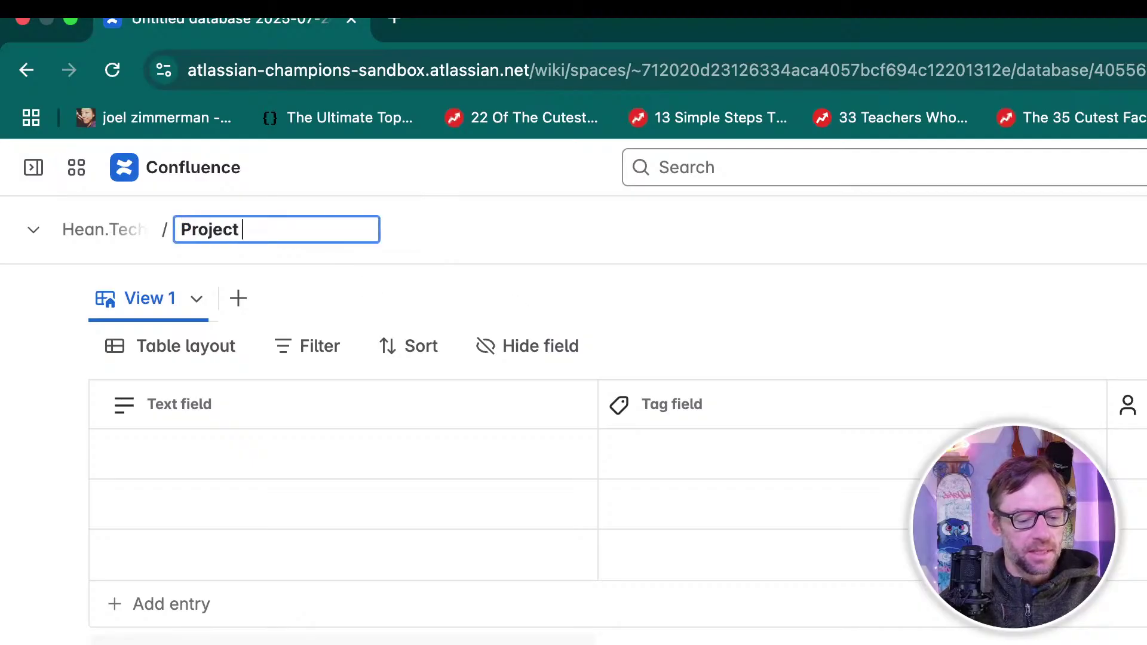
pyautogui.write('Tracker Example')
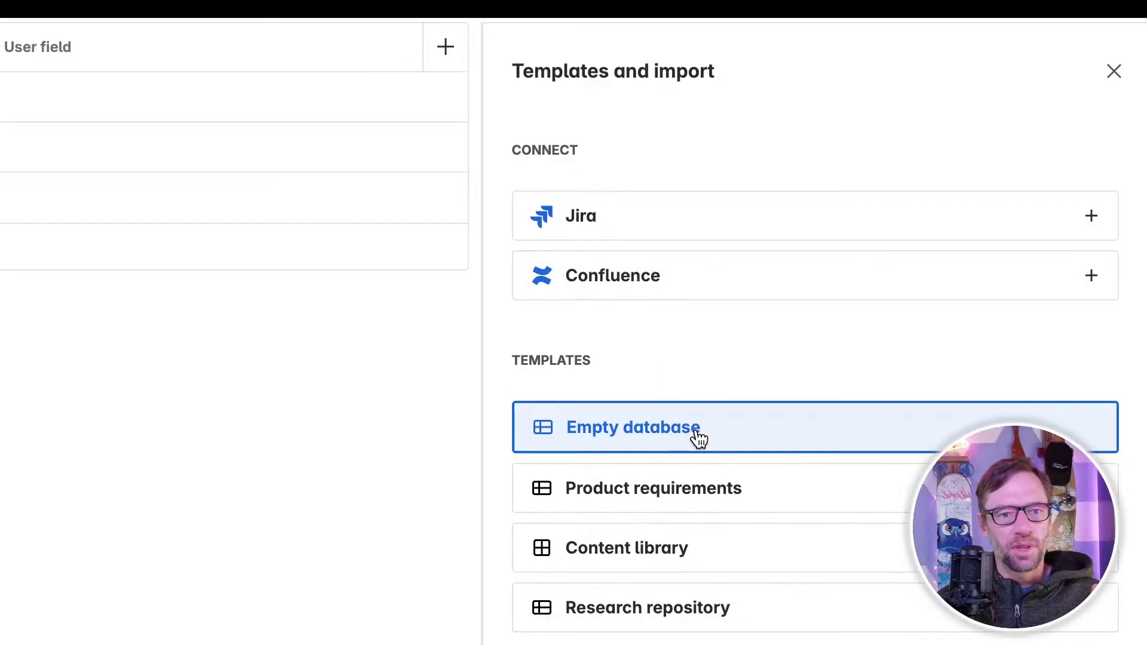
pyautogui.click(1114, 73)
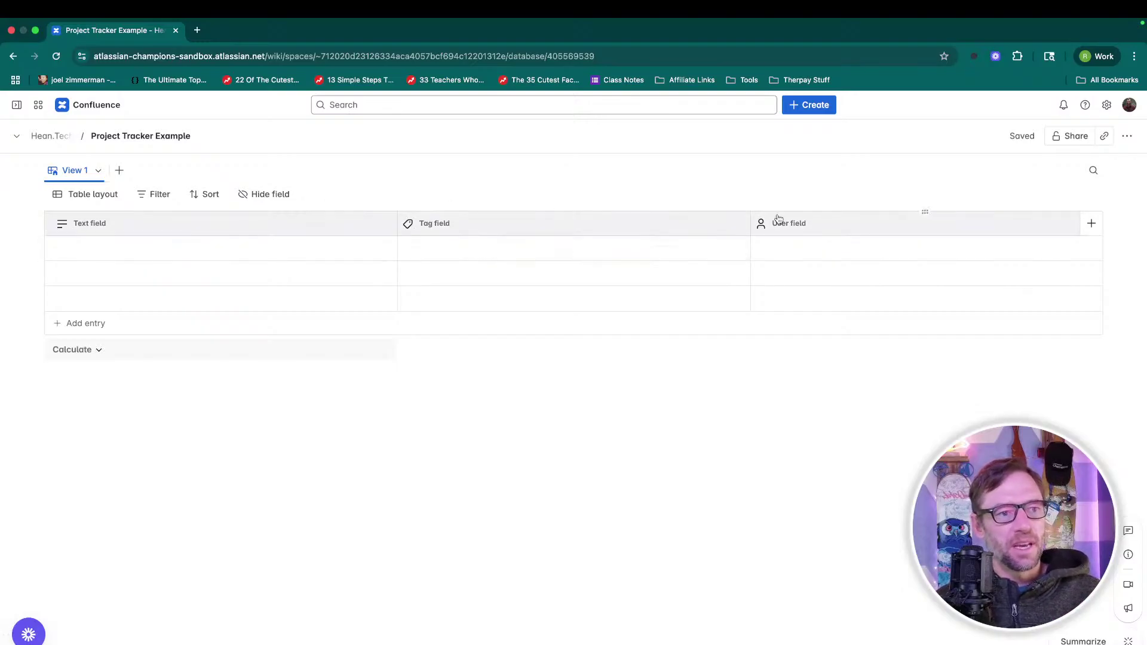
# Rename the text field to "Task Name" and give it the description "The name of what you need to do".
pyautogui.click(333, 226)
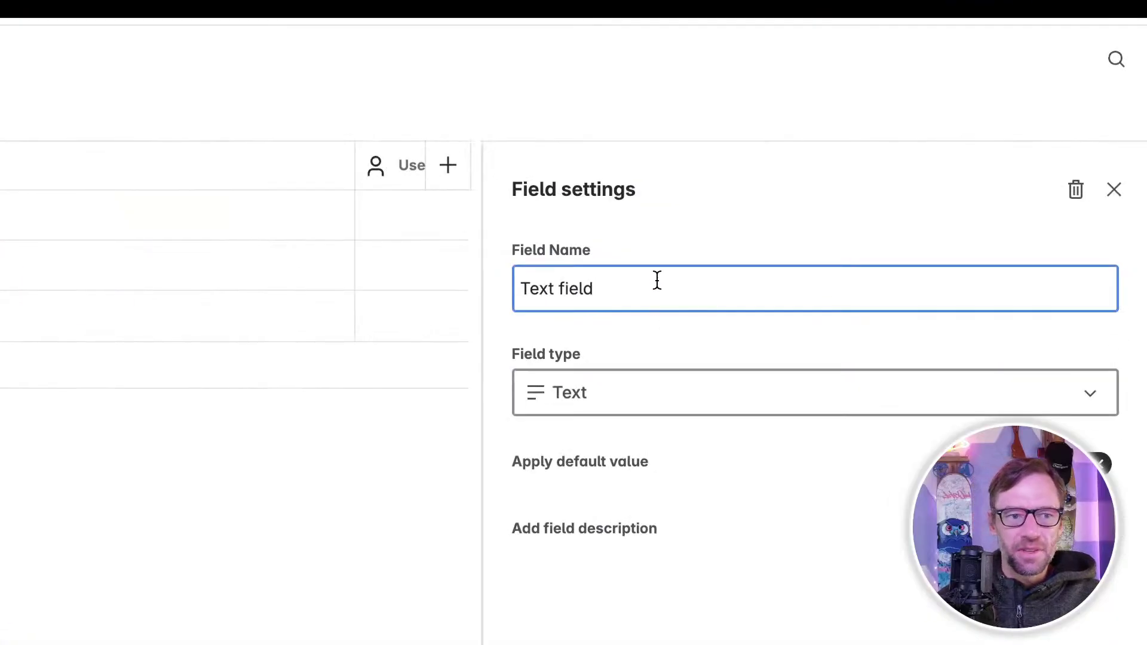
pyautogui.moveTo(657, 280); pyautogui.dragTo(482, 280)
pyautogui.write('Task Name')
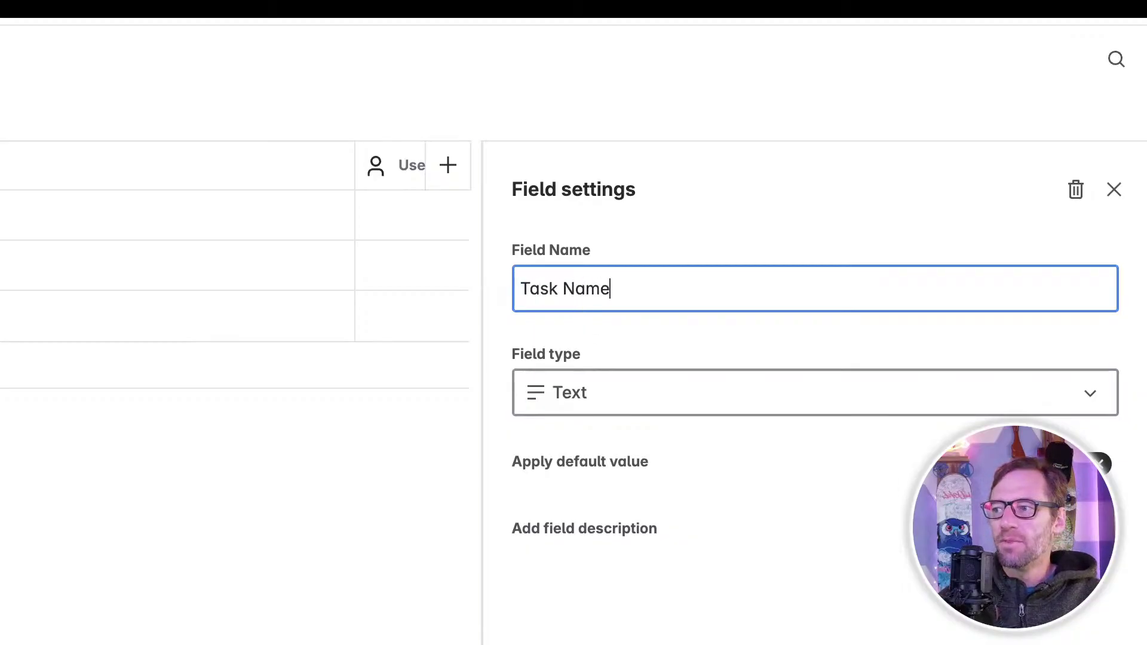
pyautogui.click(1088, 529)
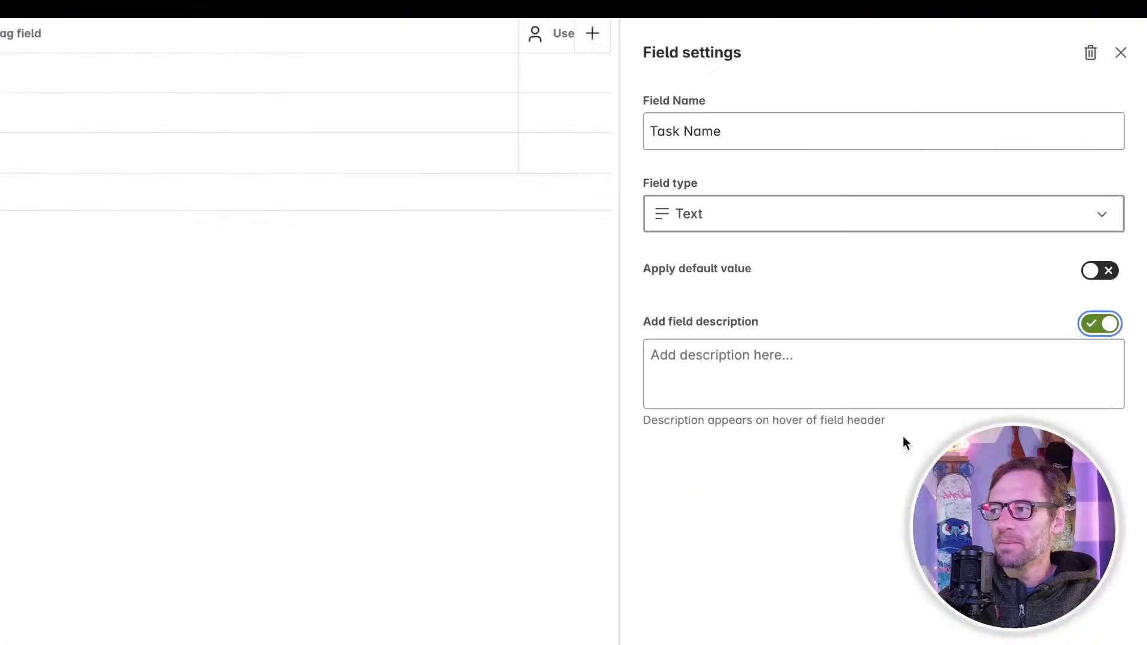
pyautogui.click(757, 373)
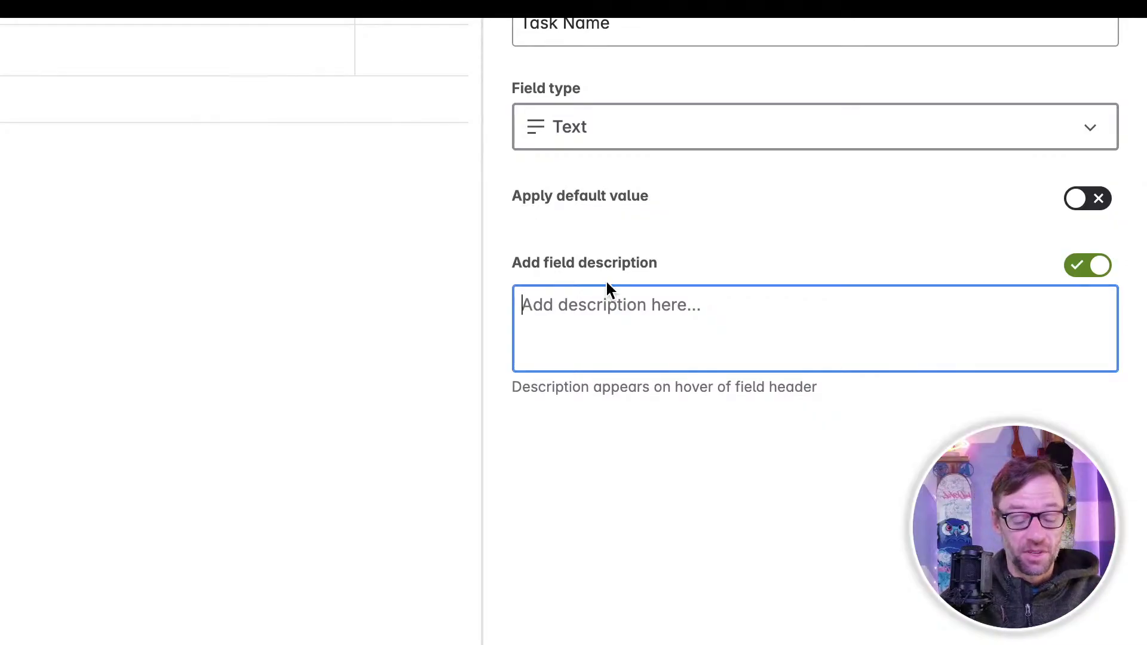
pyautogui.write('The name of what you need to do')
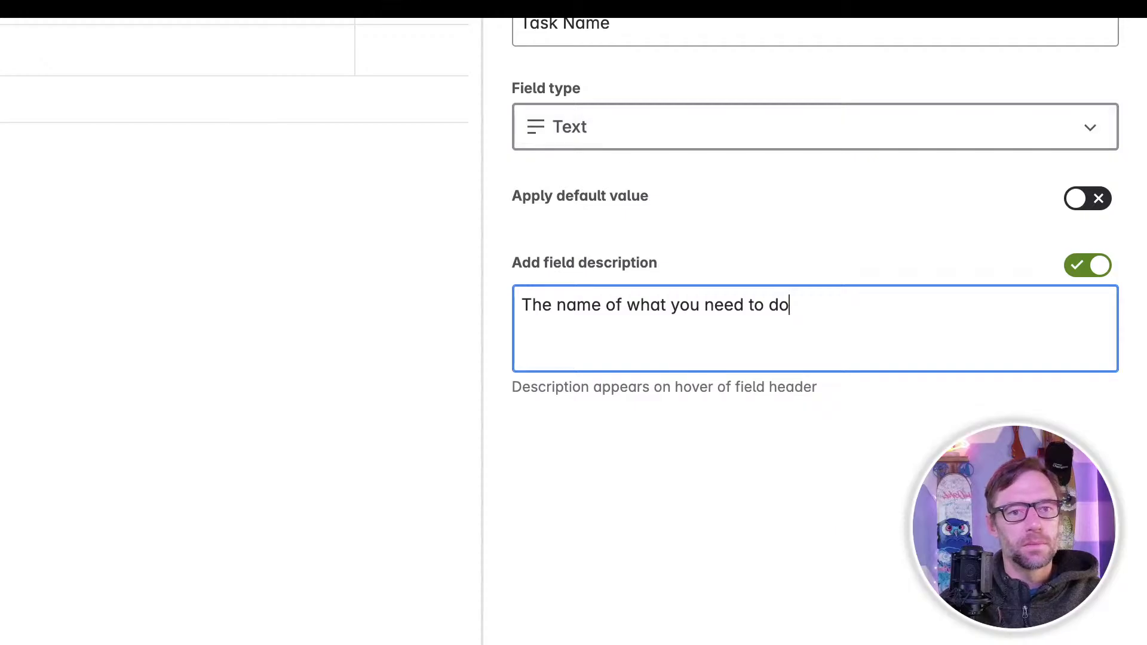
pyautogui.click(1123, 171)
pyautogui.moveTo(266, 227)
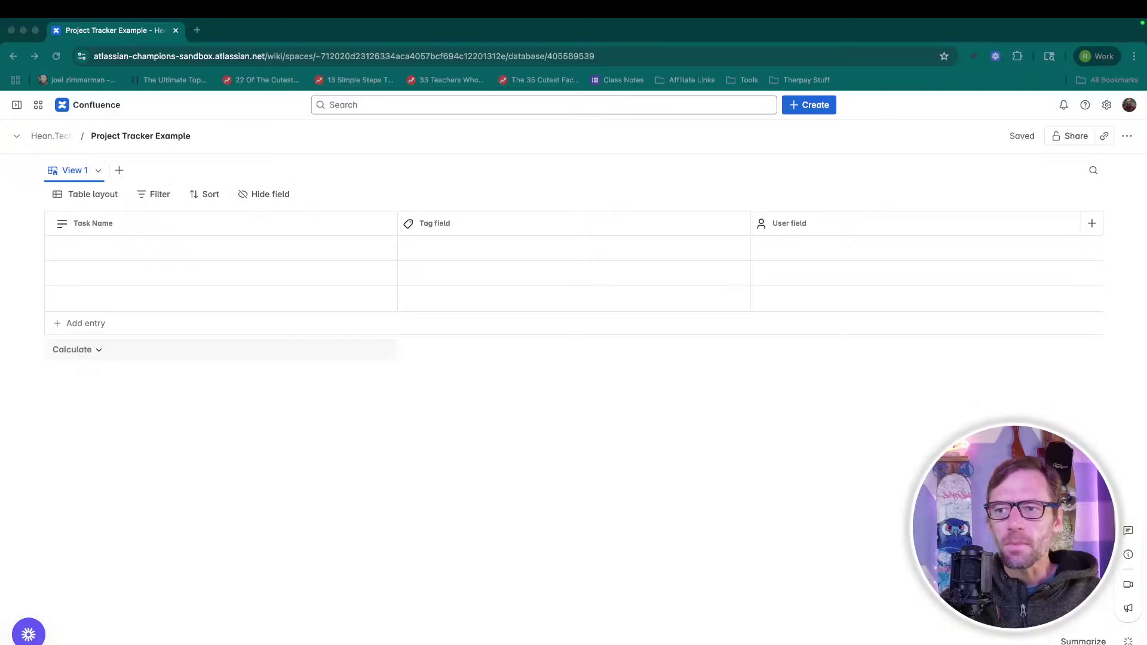
# Rename the tag field to "Status".
pyautogui.click(588, 230)
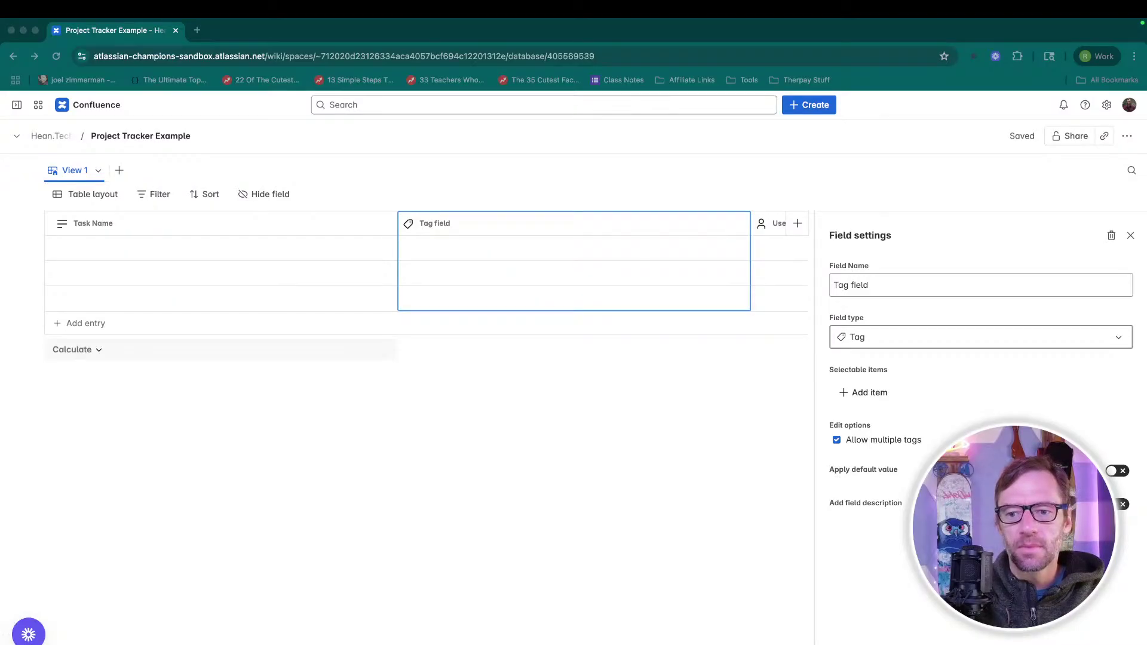
pyautogui.click(972, 290)
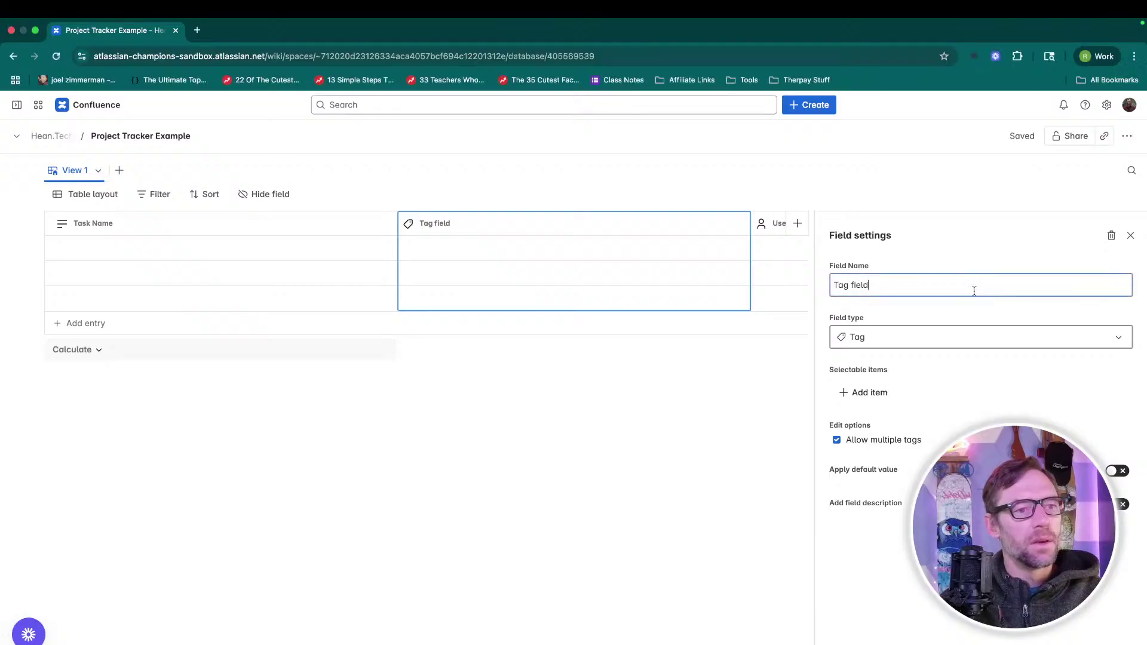
pyautogui.press('super+a')
pyautogui.write('Status')
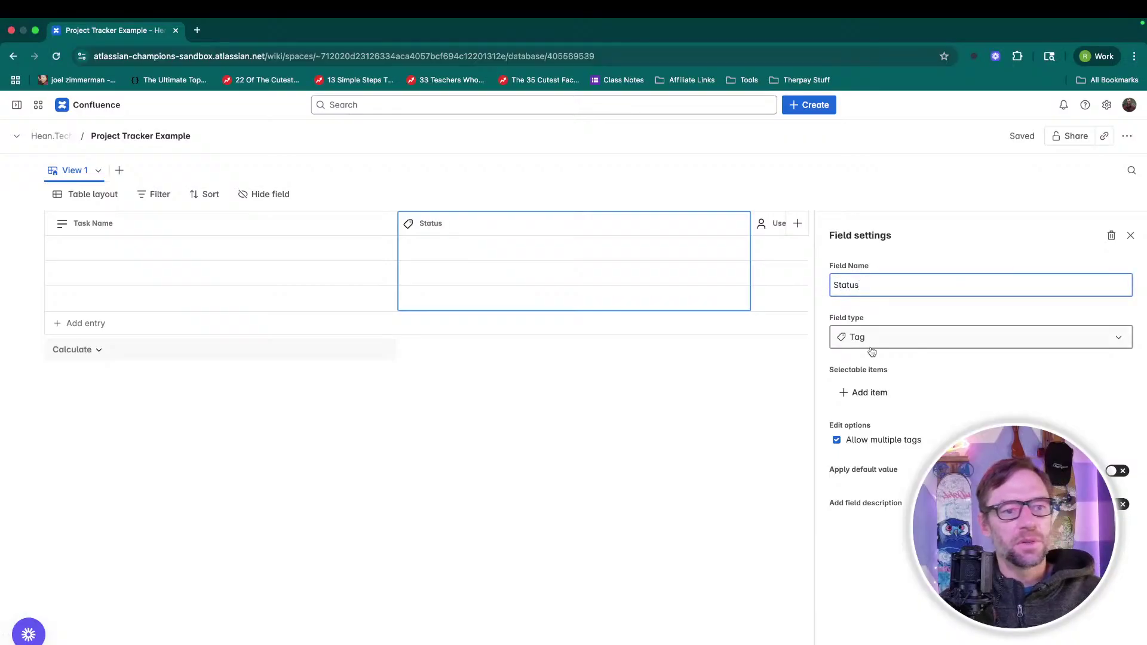
# Add the selectable items Blocked, To Do, In Progress and Done to the Status field.
pyautogui.click(873, 394)
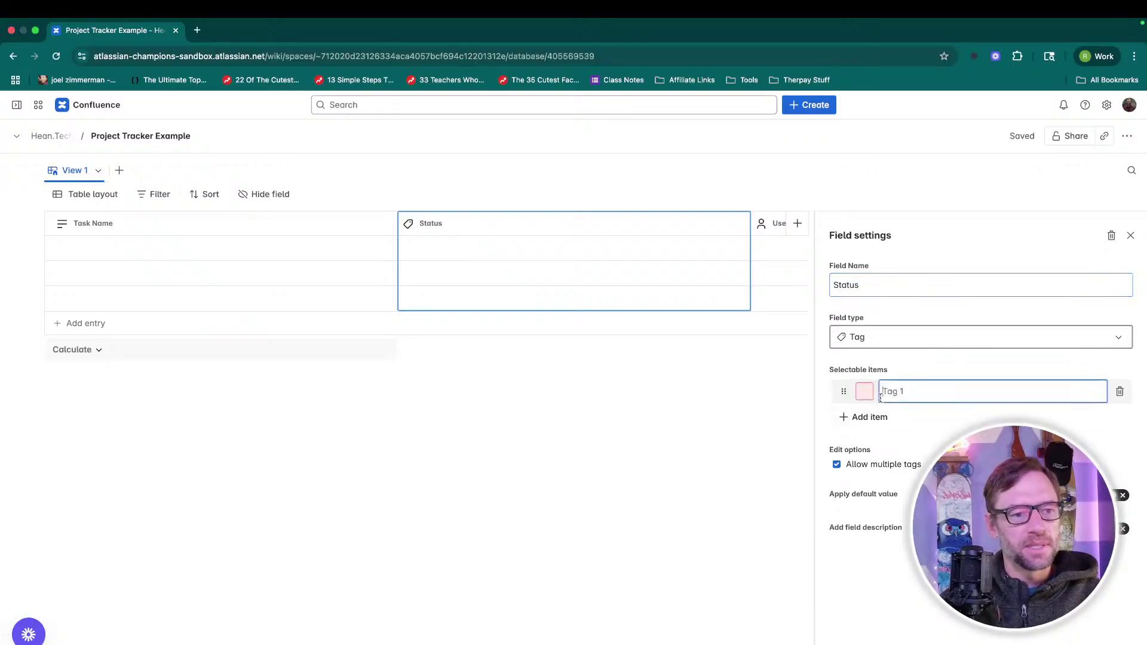
pyautogui.write('Blocked')
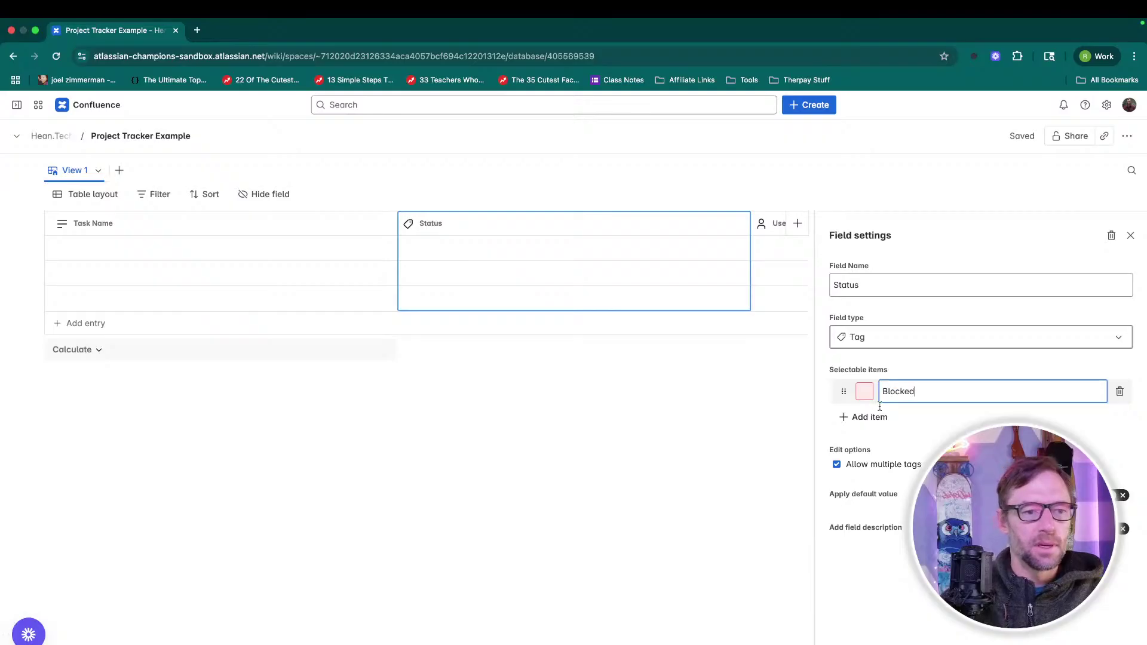
pyautogui.click(867, 413)
pyautogui.write('To D')
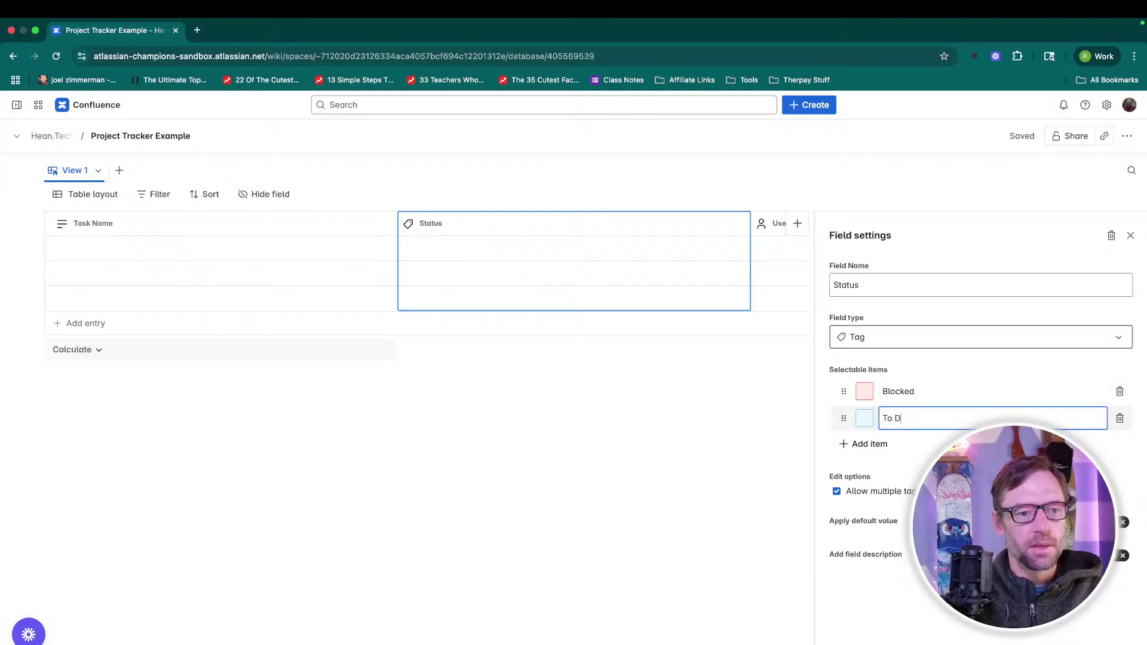
pyautogui.write('o')
pyautogui.click(870, 444)
pyautogui.write('In Pr')
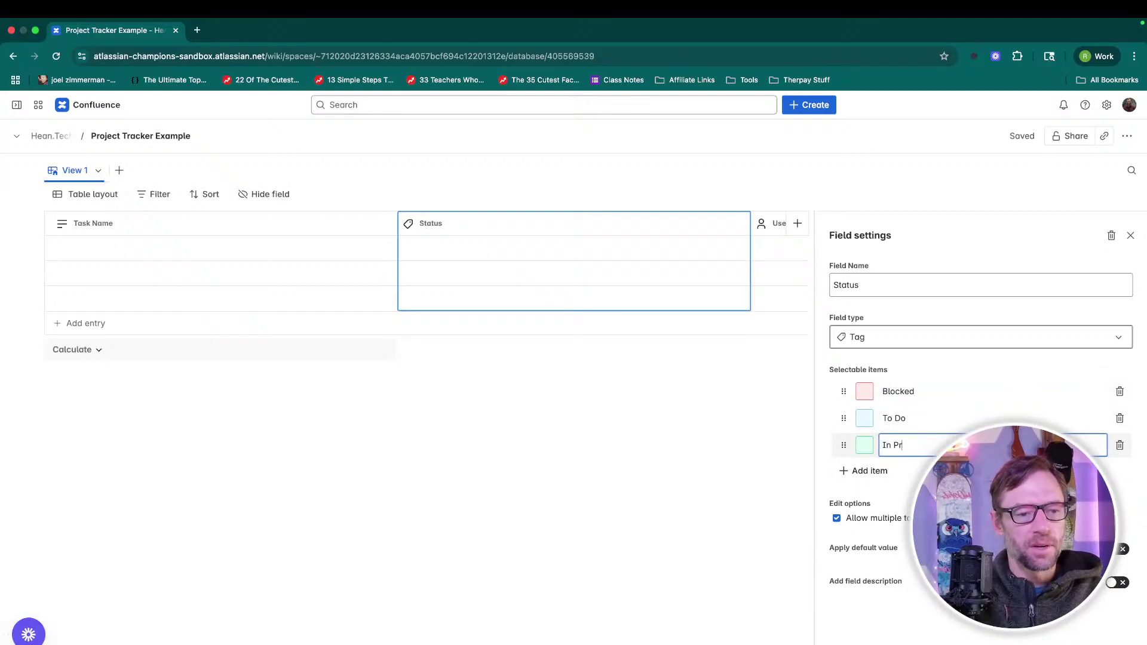
pyautogui.write('ogress')
pyautogui.press('Return')
pyautogui.write('Done')
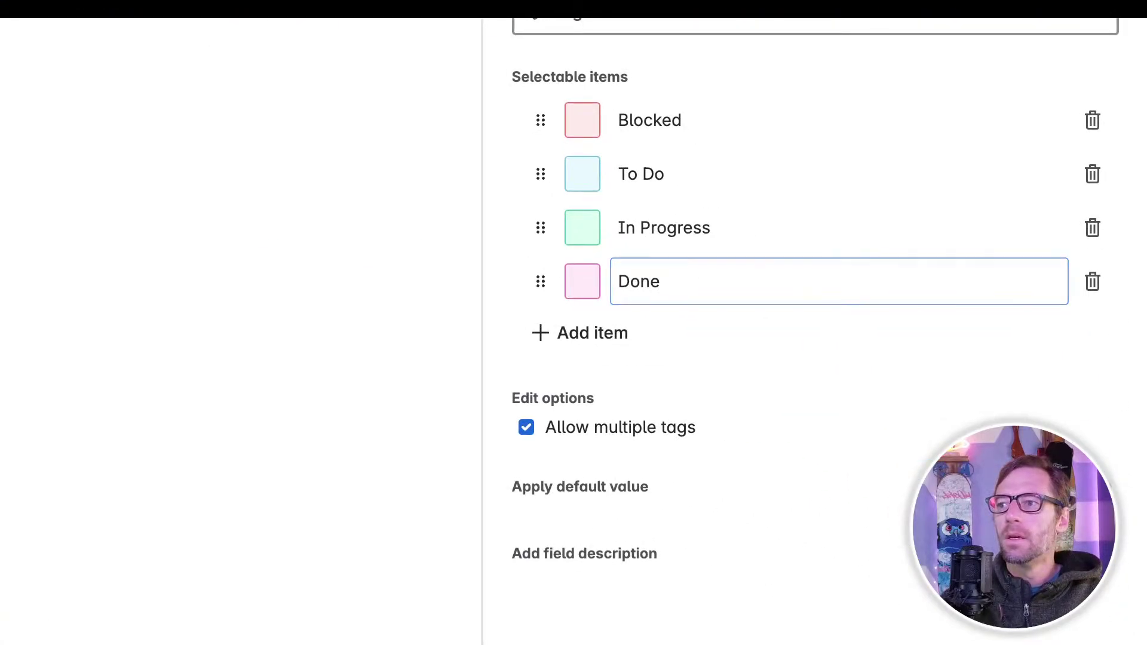
pyautogui.press('Return')
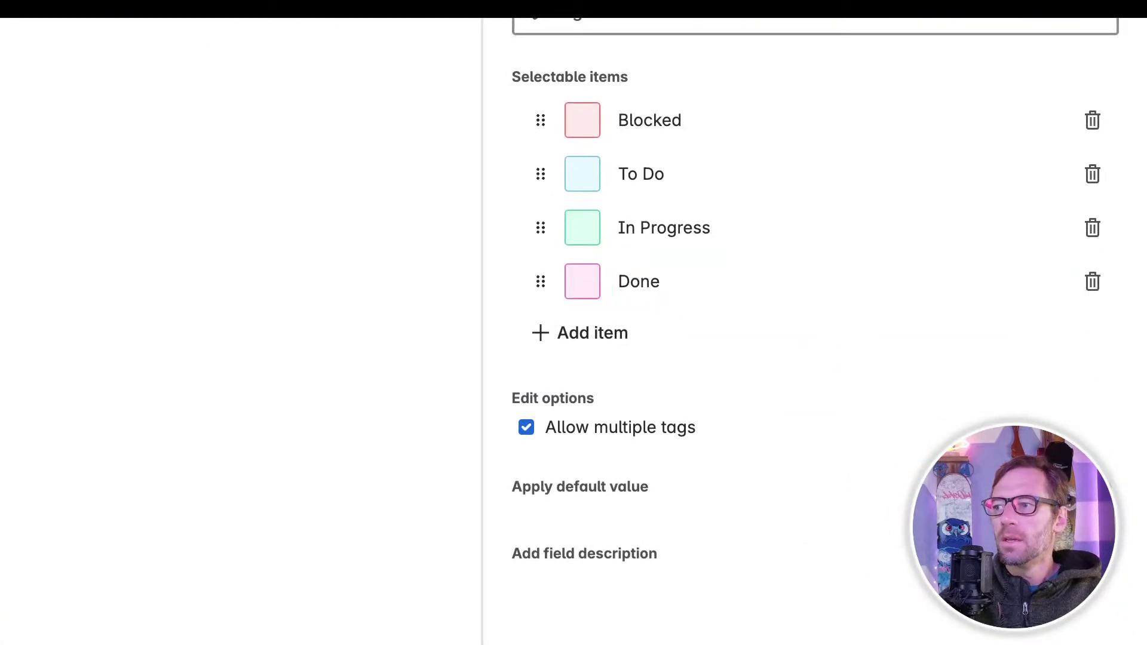
# Restrict the Status field to a single tag and apply To Do as its default value.
pyautogui.click(526, 428)
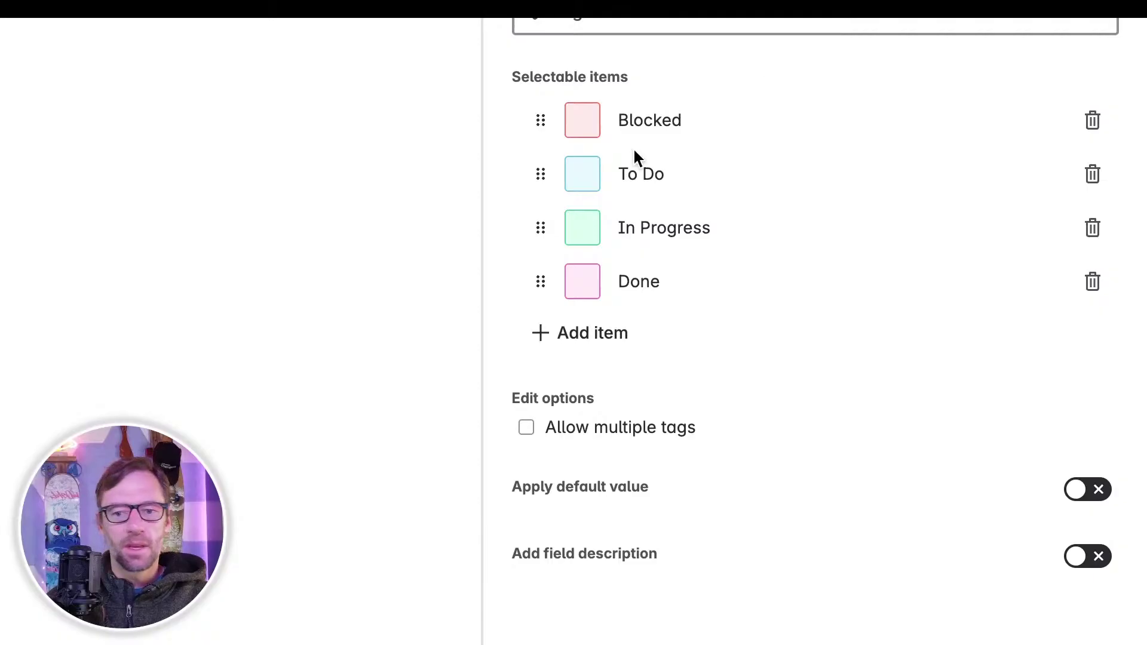
pyautogui.click(1109, 494)
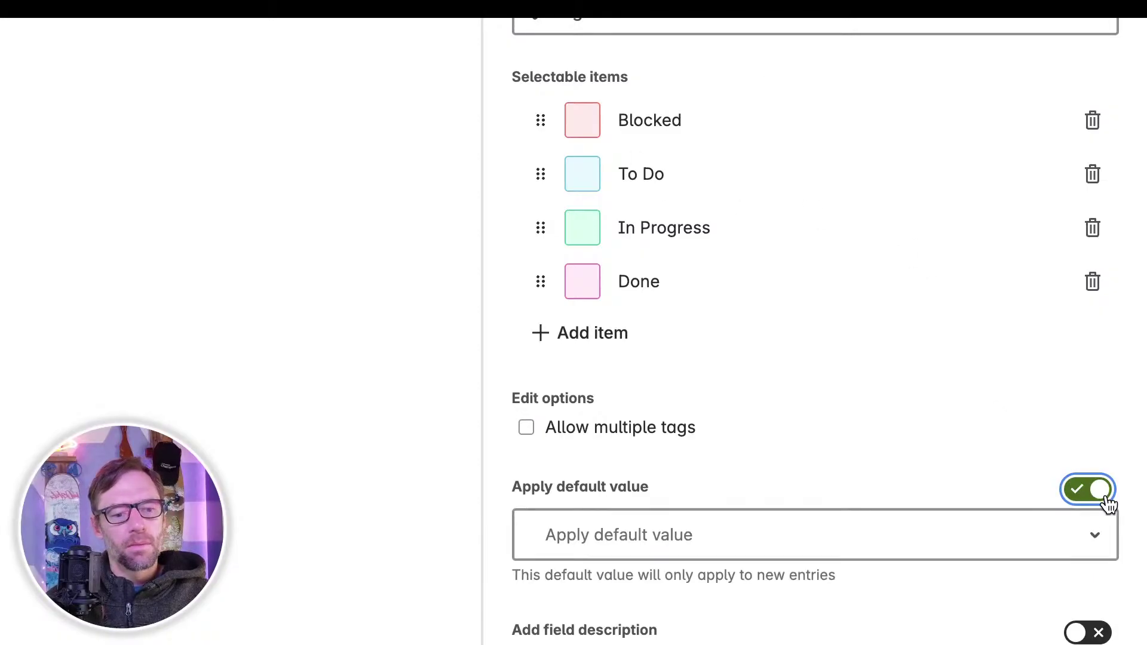
pyautogui.click(1013, 540)
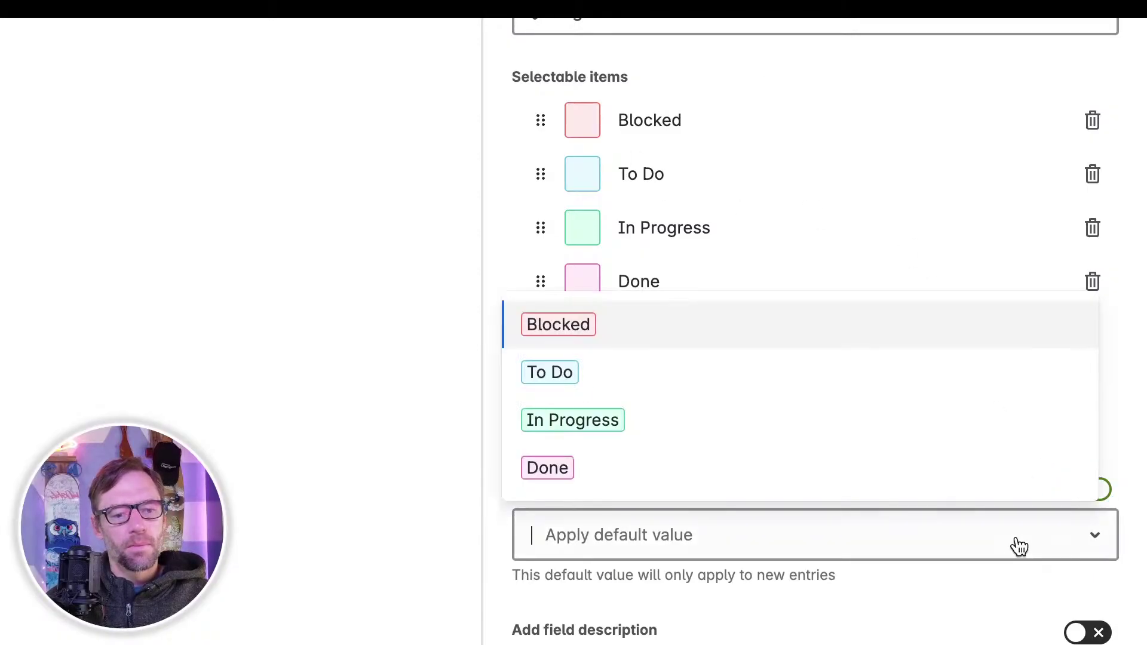
pyautogui.click(866, 376)
pyautogui.press('Escape')
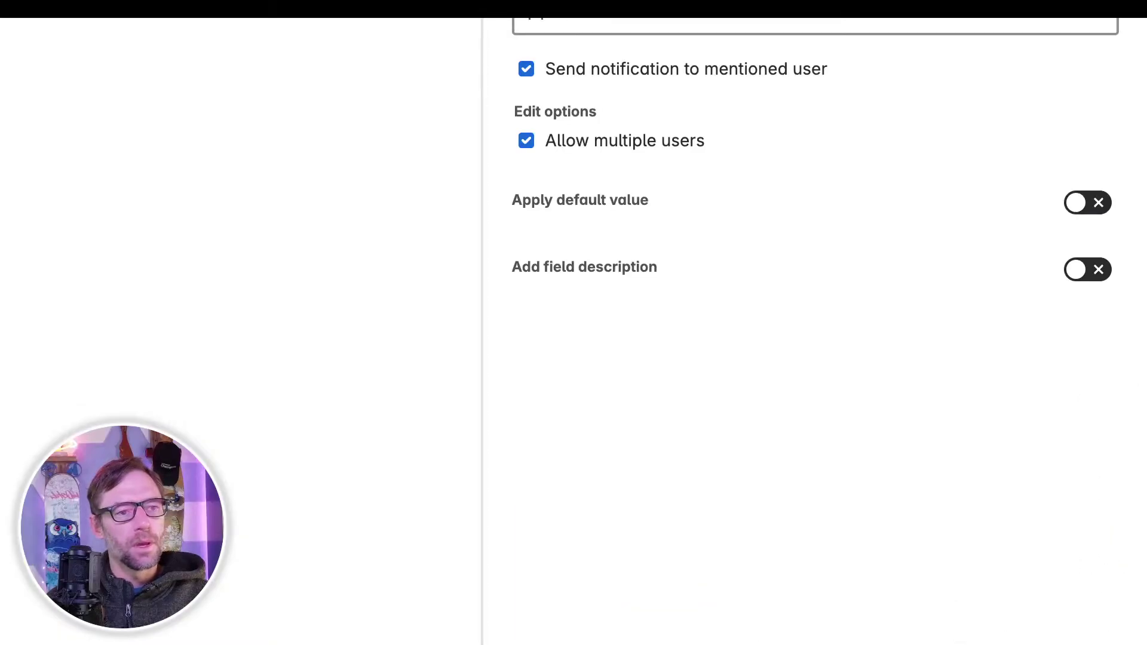
# Rename the user field to "Assignee" and disallow multiple users in it.
pyautogui.press('super+a')
pyautogui.write('As')
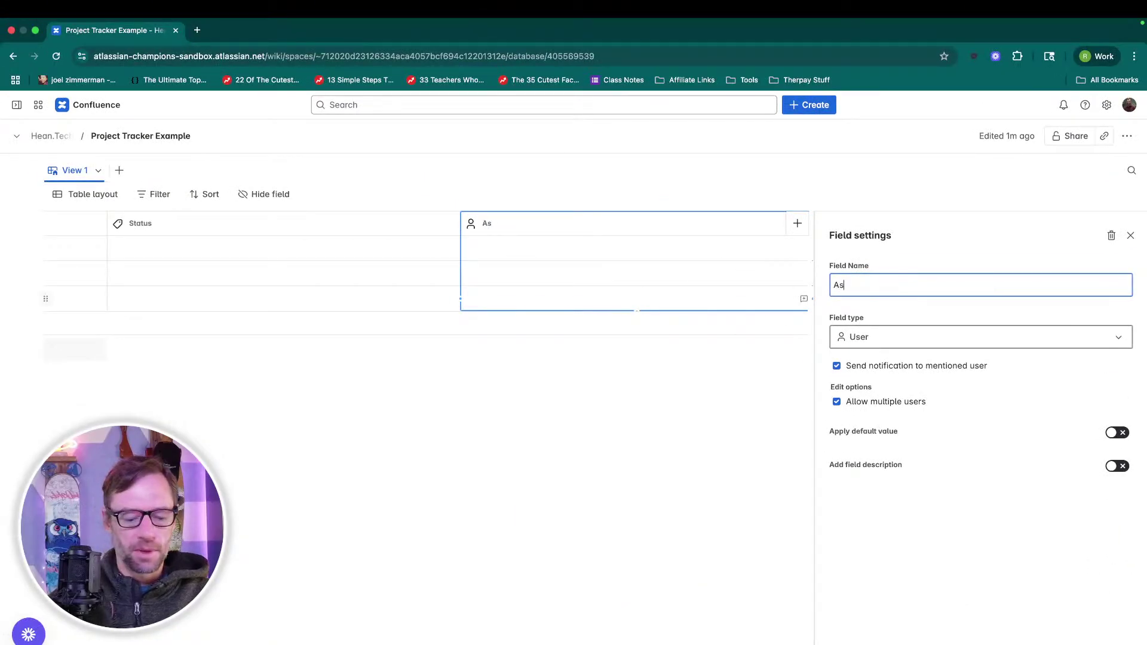
pyautogui.write('signee')
pyautogui.click(882, 409)
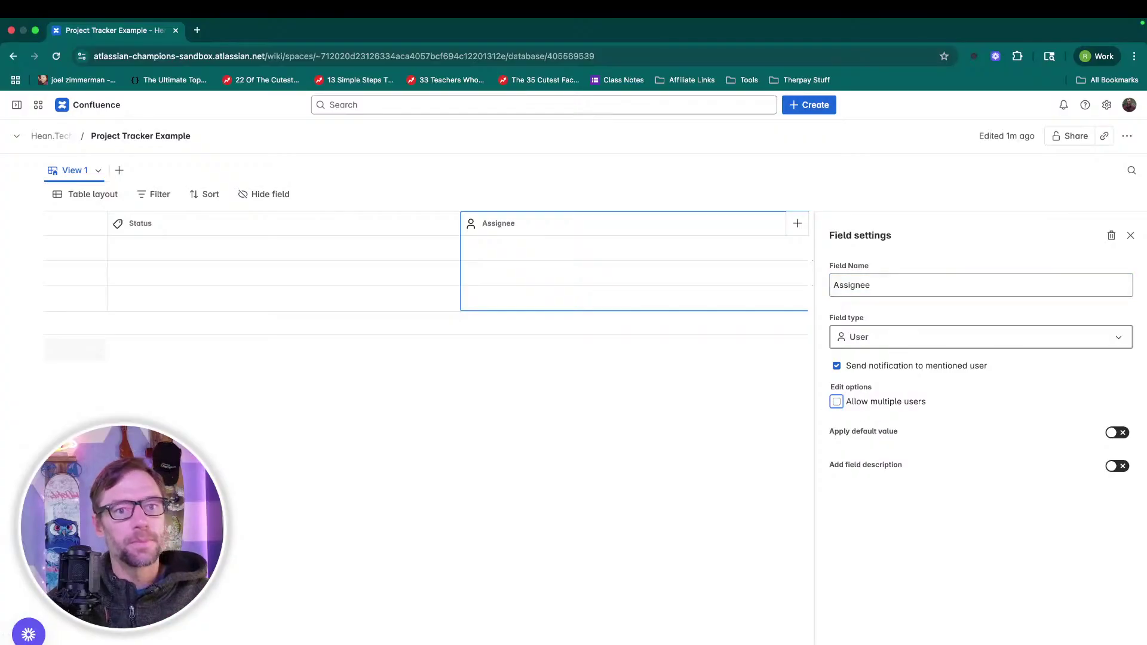
pyautogui.click(1129, 236)
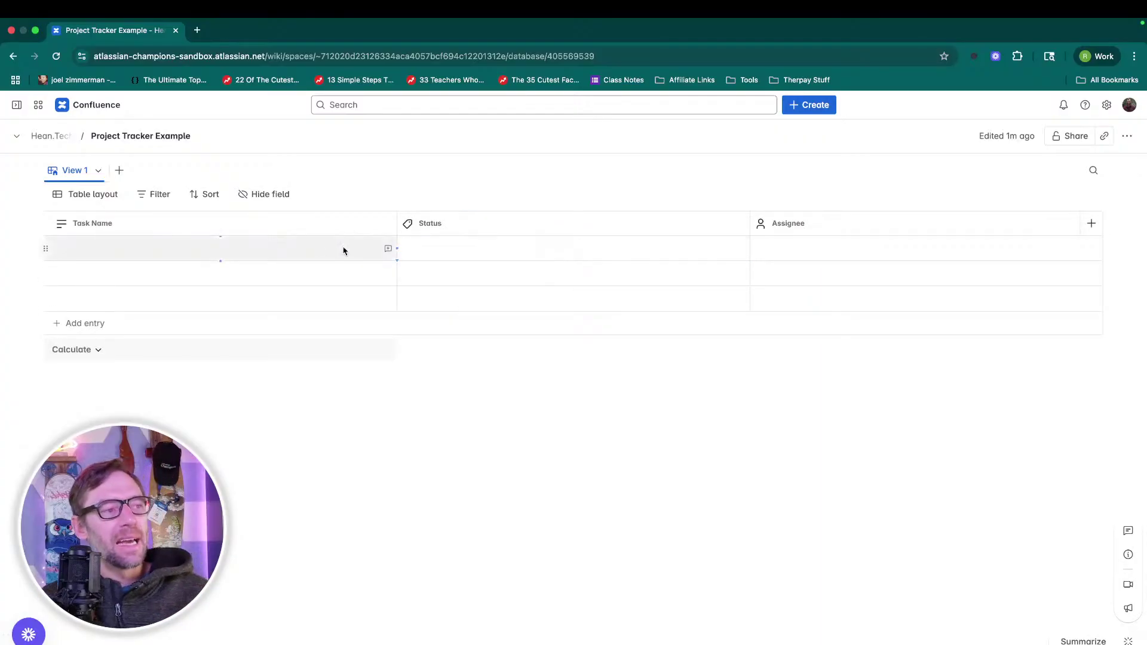
# Enter the task names "Buy more coffee" and "Clean the coffee pot" in the first two entries.
pyautogui.click(298, 248)
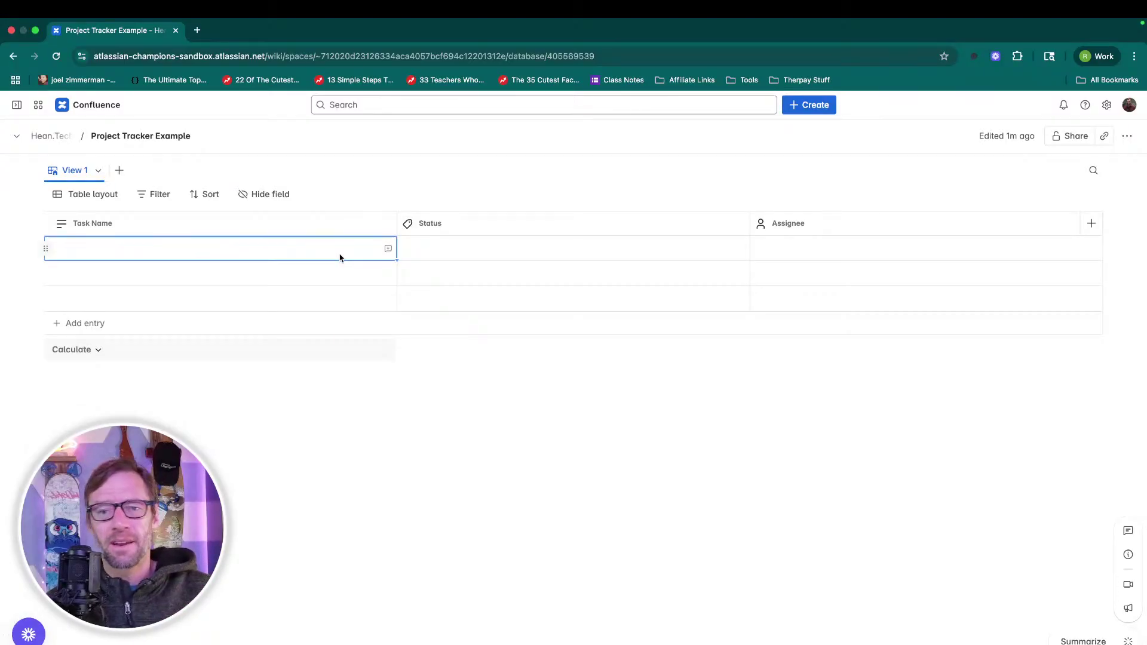
pyautogui.click(309, 247)
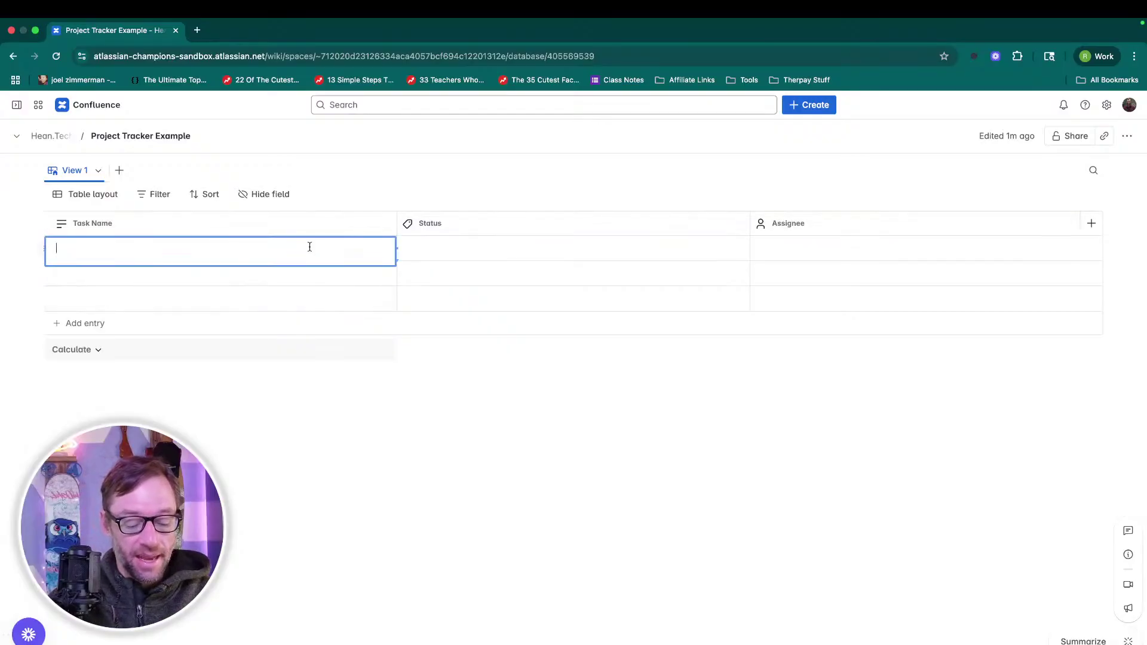
pyautogui.write('Buy more coffee')
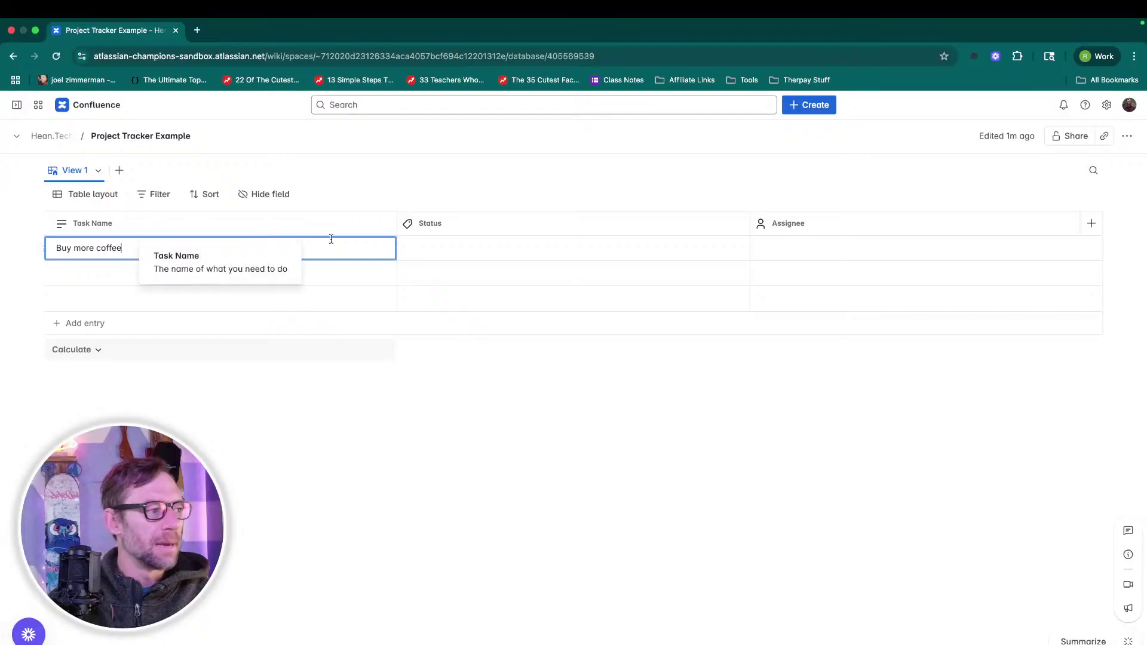
pyautogui.click(339, 271)
pyautogui.write('Cleo')
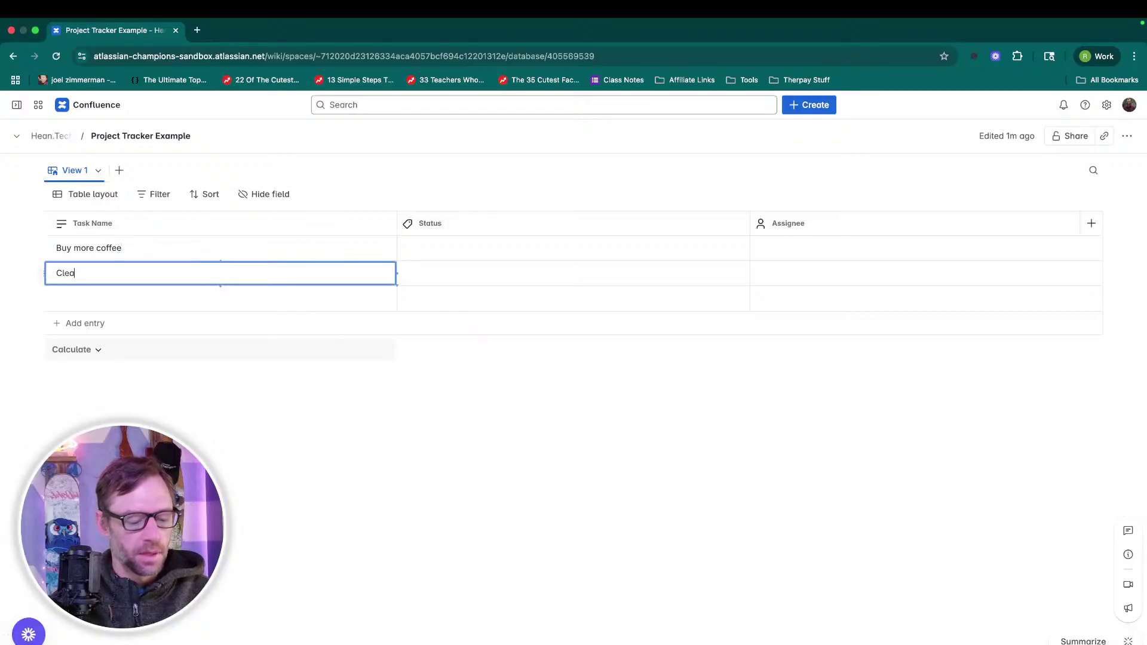
pyautogui.press('BackSpace')
pyautogui.write('an the coffee pot')
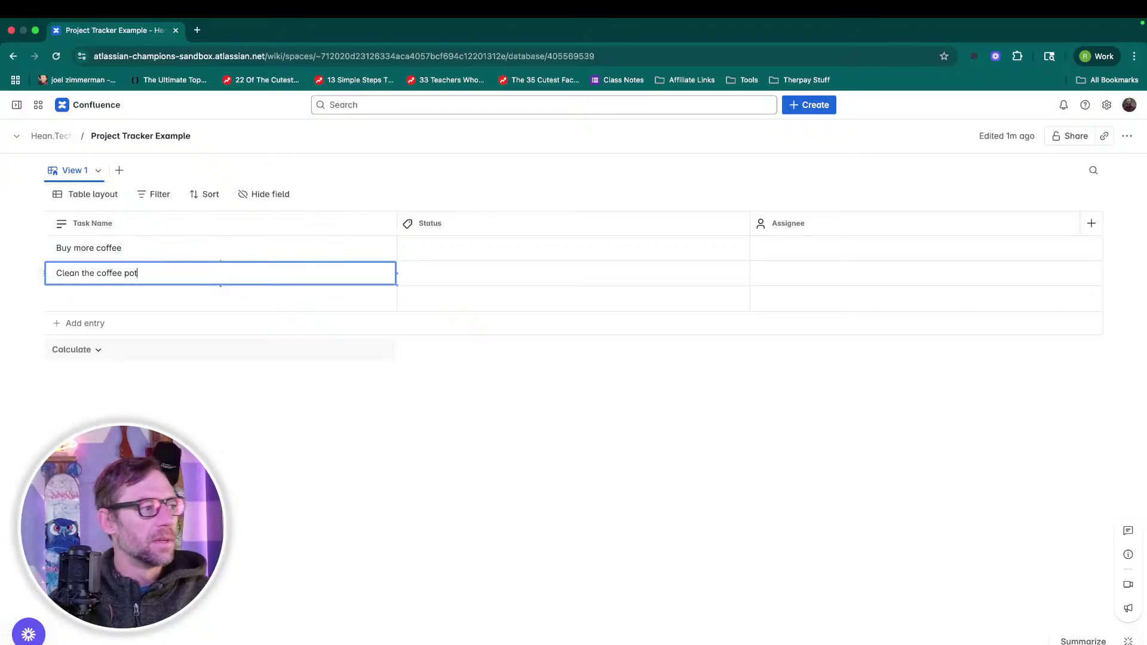
# Set the Status of both coffee tasks to To Do.
pyautogui.click(439, 248)
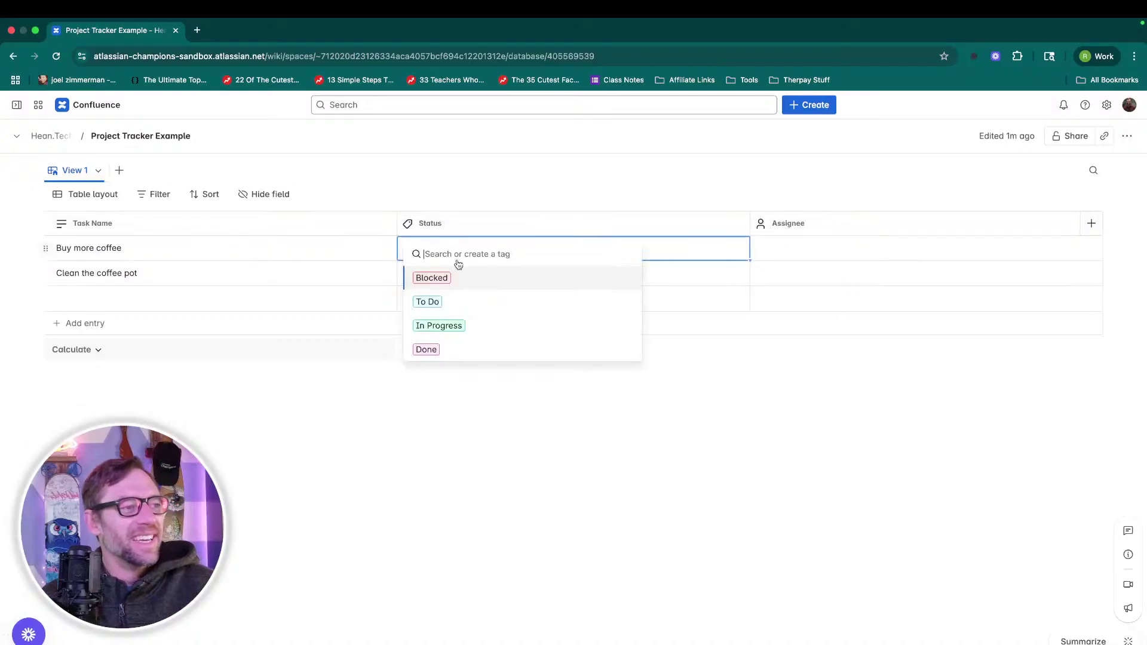
pyautogui.click(463, 301)
pyautogui.click(683, 284)
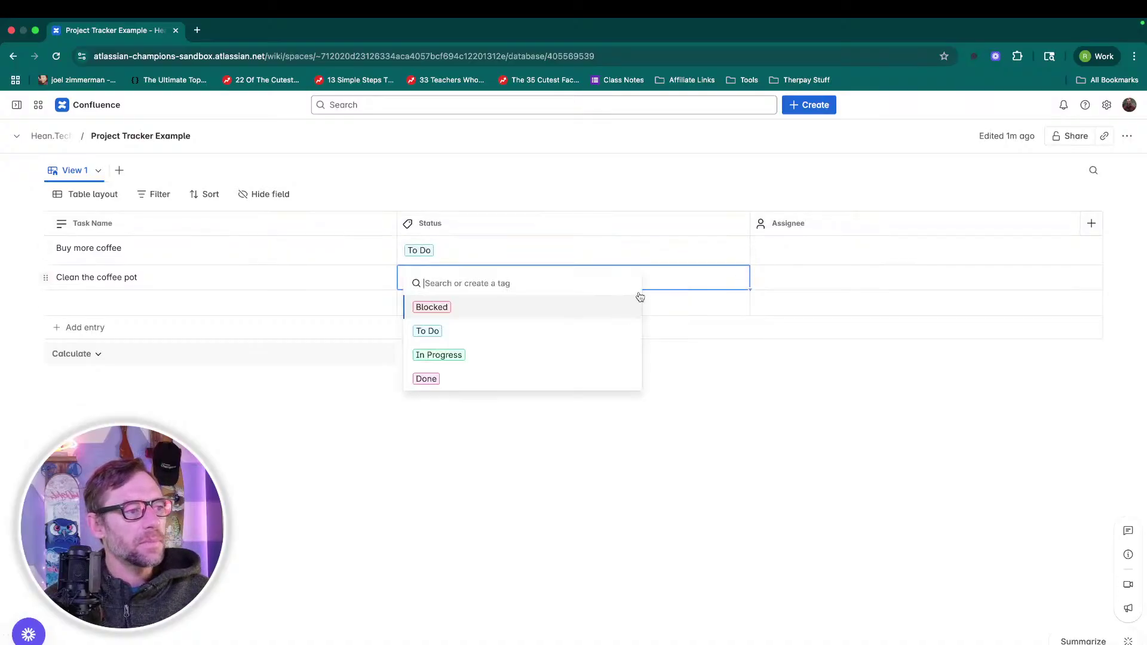
pyautogui.click(582, 331)
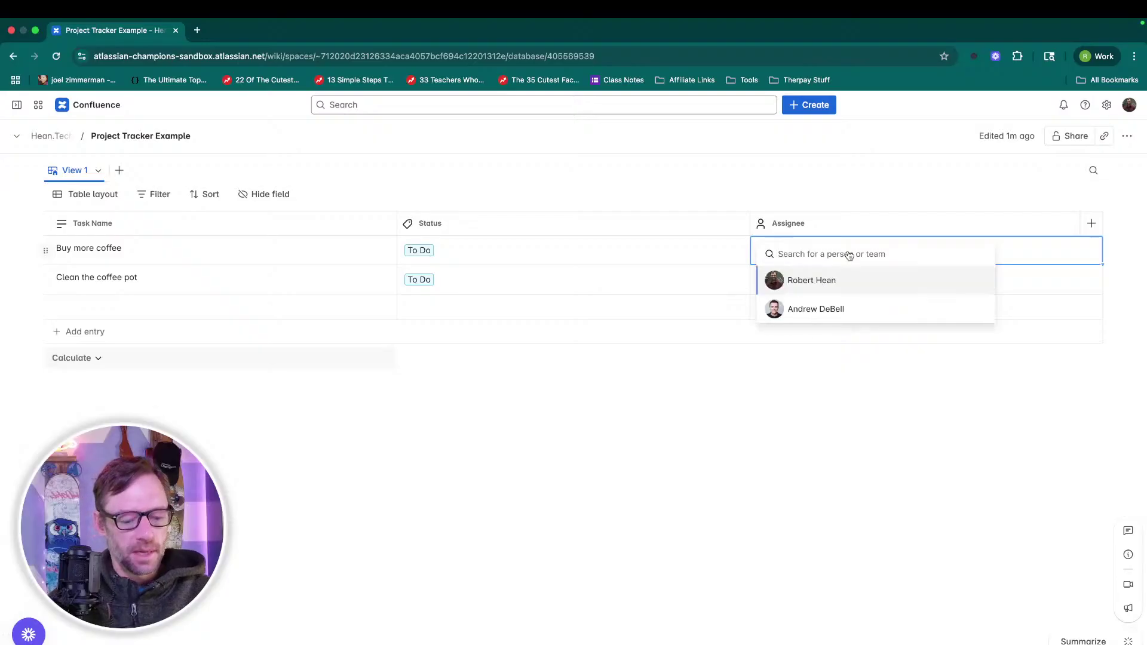
# Assign both coffee tasks to the same person, the first suggested user in the Assignee field.
pyautogui.click(862, 278)
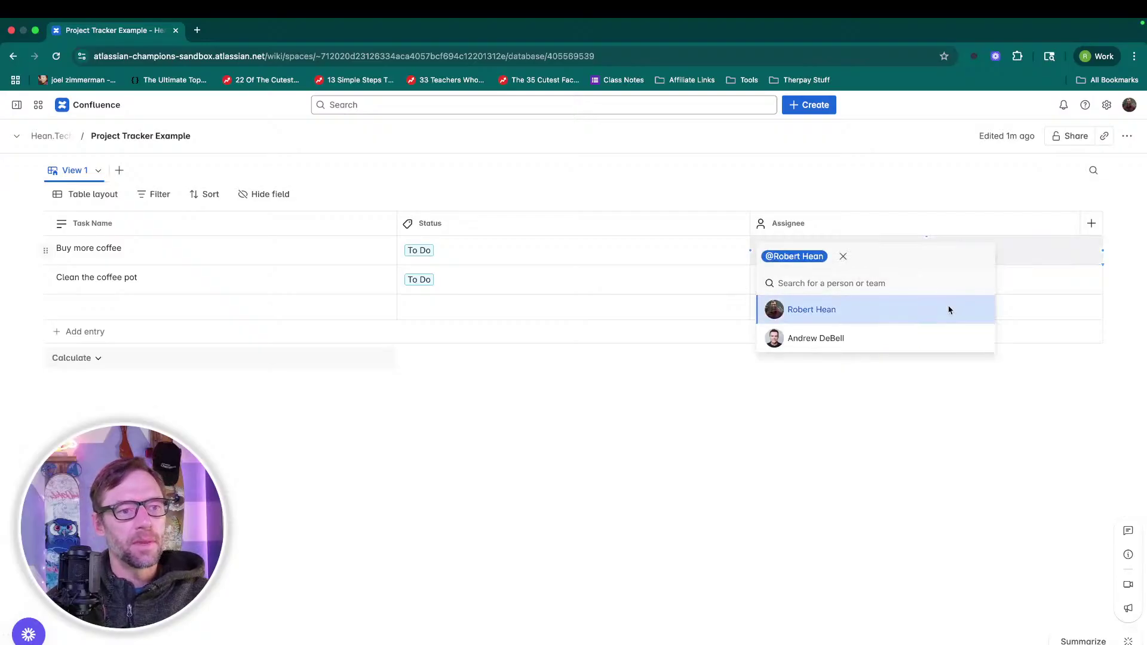
pyautogui.click(1022, 286)
pyautogui.click(1022, 285)
pyautogui.write('Rob')
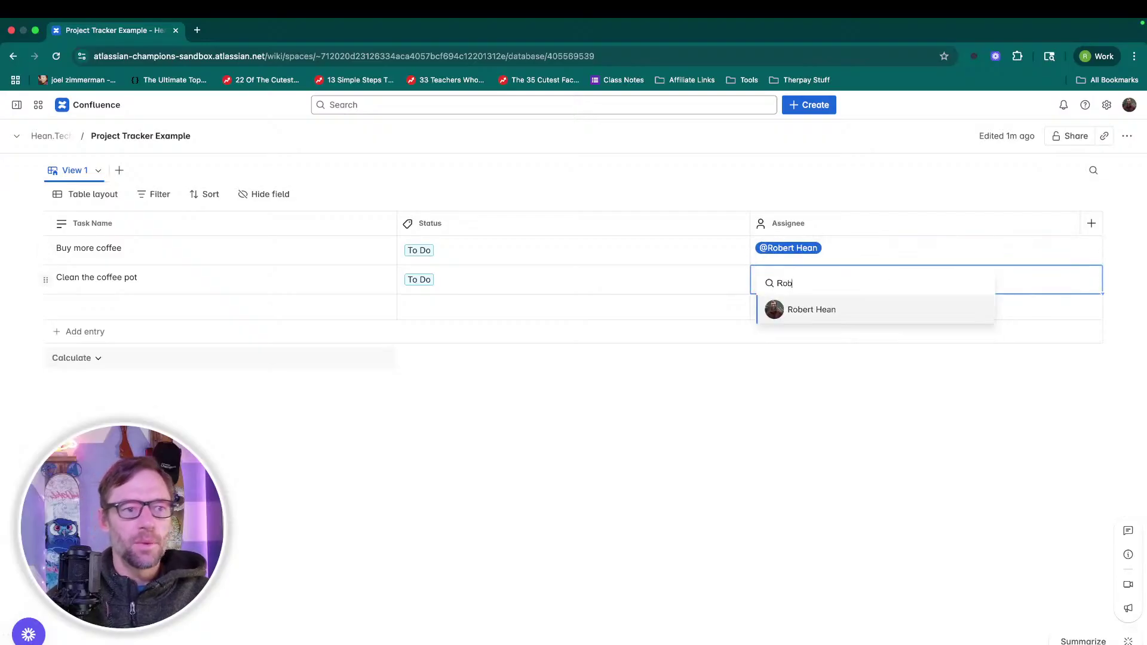
pyautogui.click(868, 305)
pyautogui.click(850, 264)
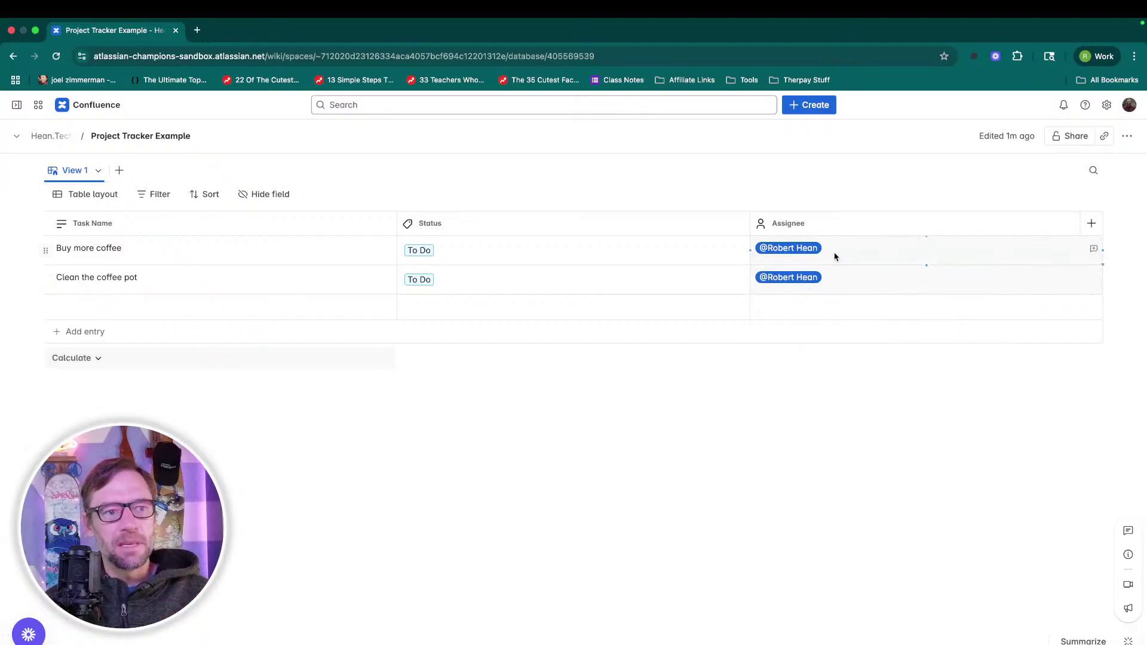
pyautogui.click(87, 530)
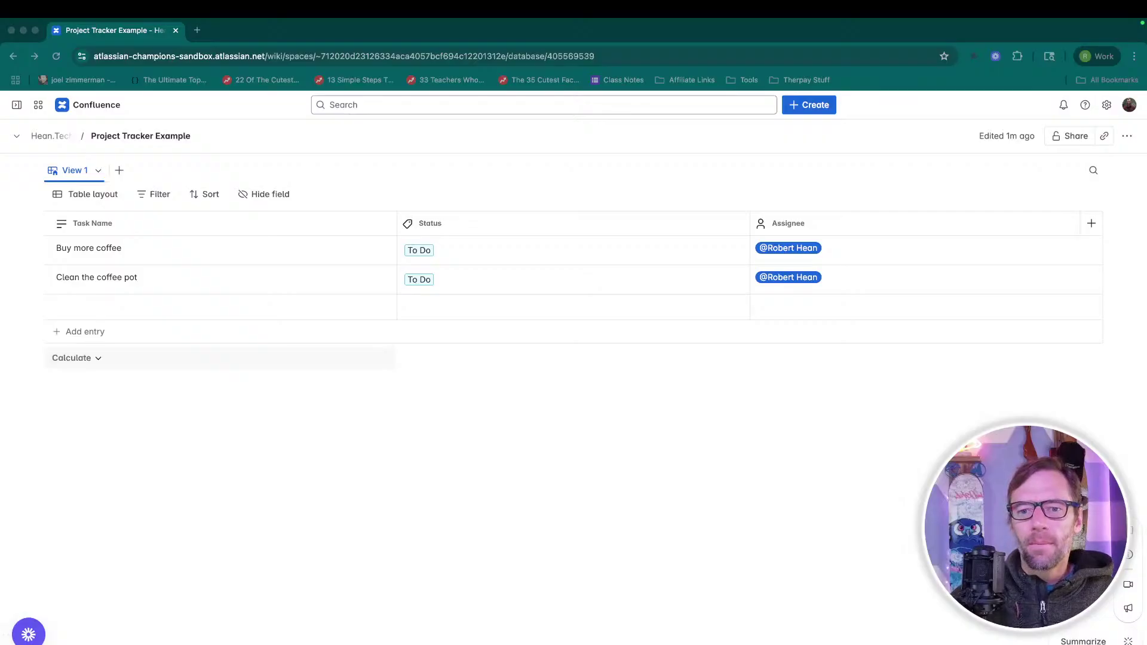
# Delete the empty third entry and add a new blank entry in its place.
pyautogui.click(280, 313)
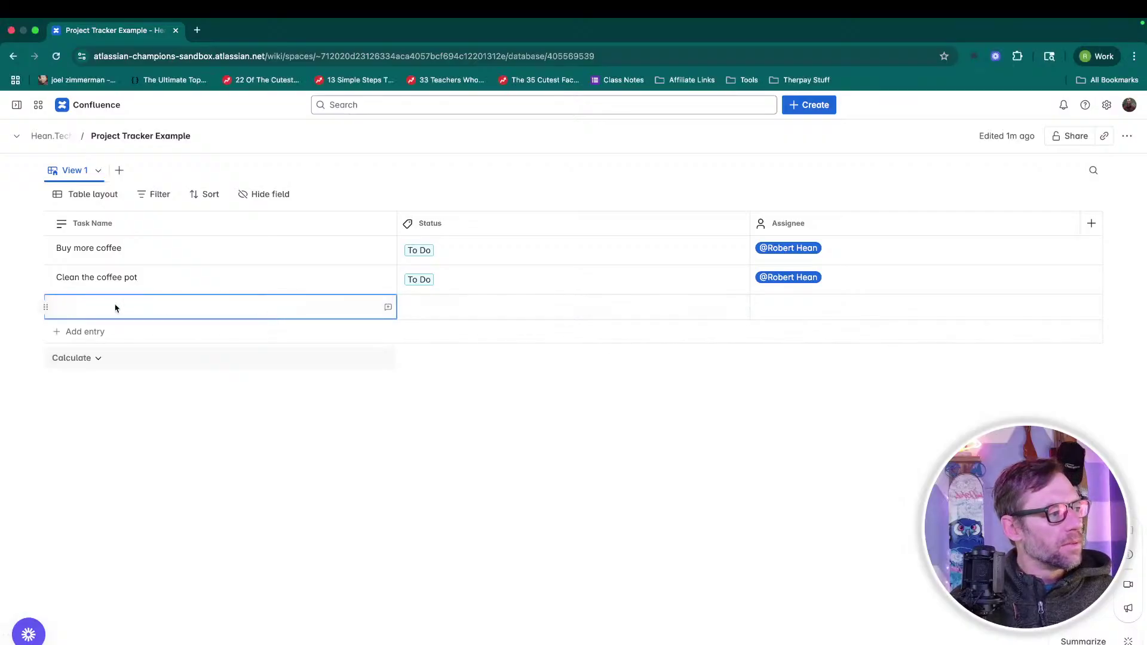
pyautogui.click(46, 307)
pyautogui.click(110, 459)
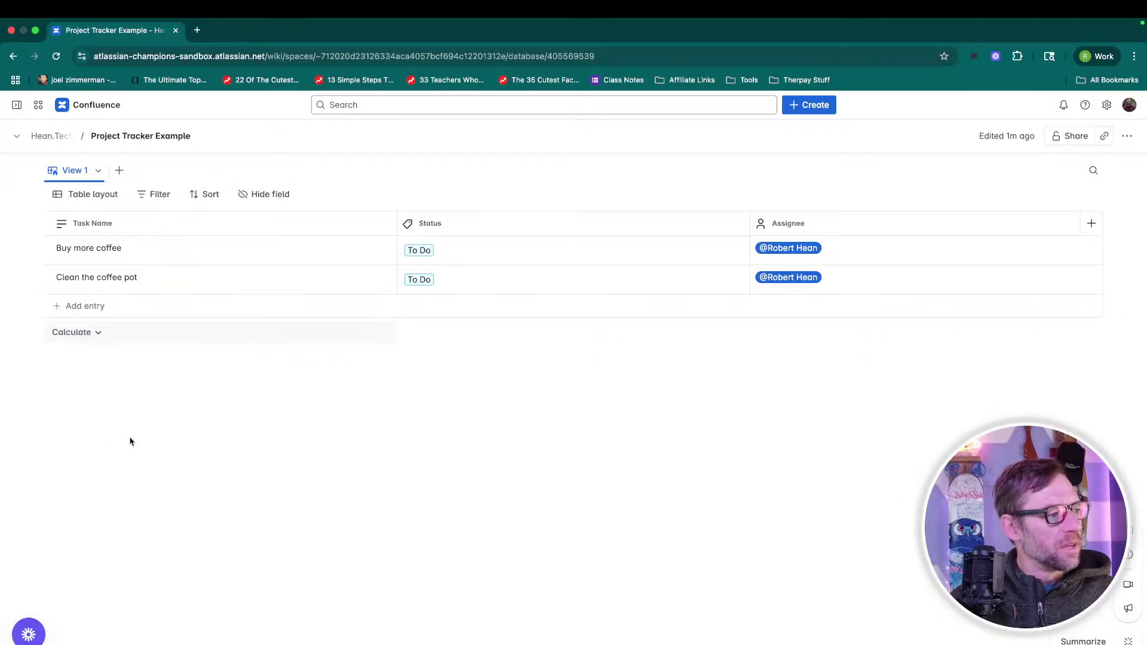
pyautogui.click(113, 306)
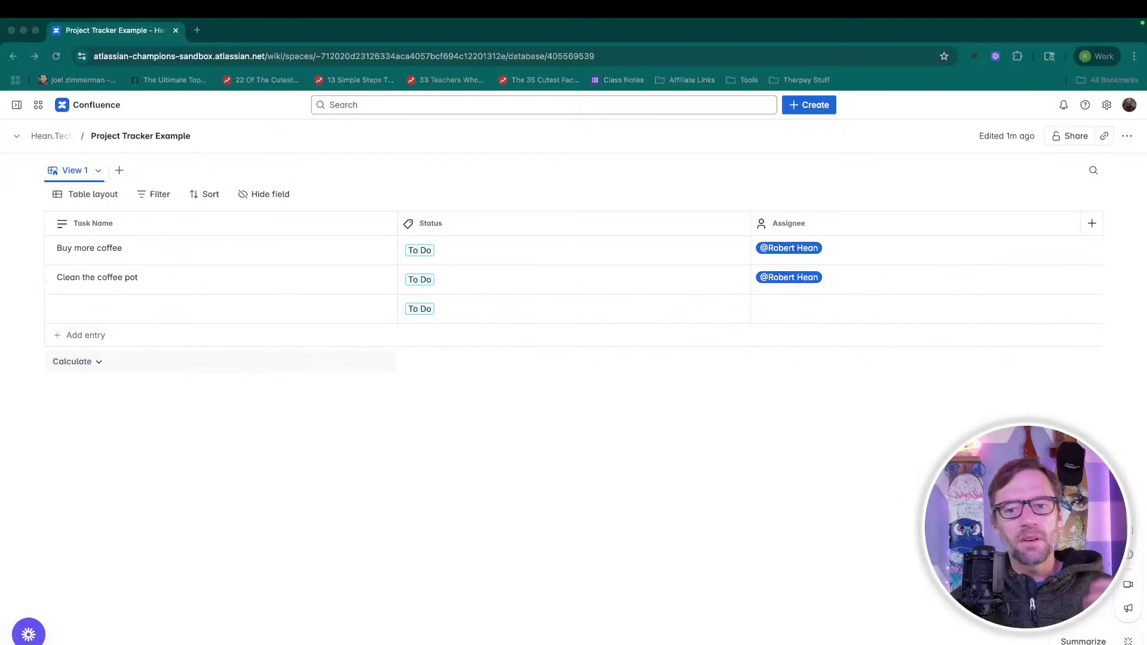
pyautogui.click(1098, 227)
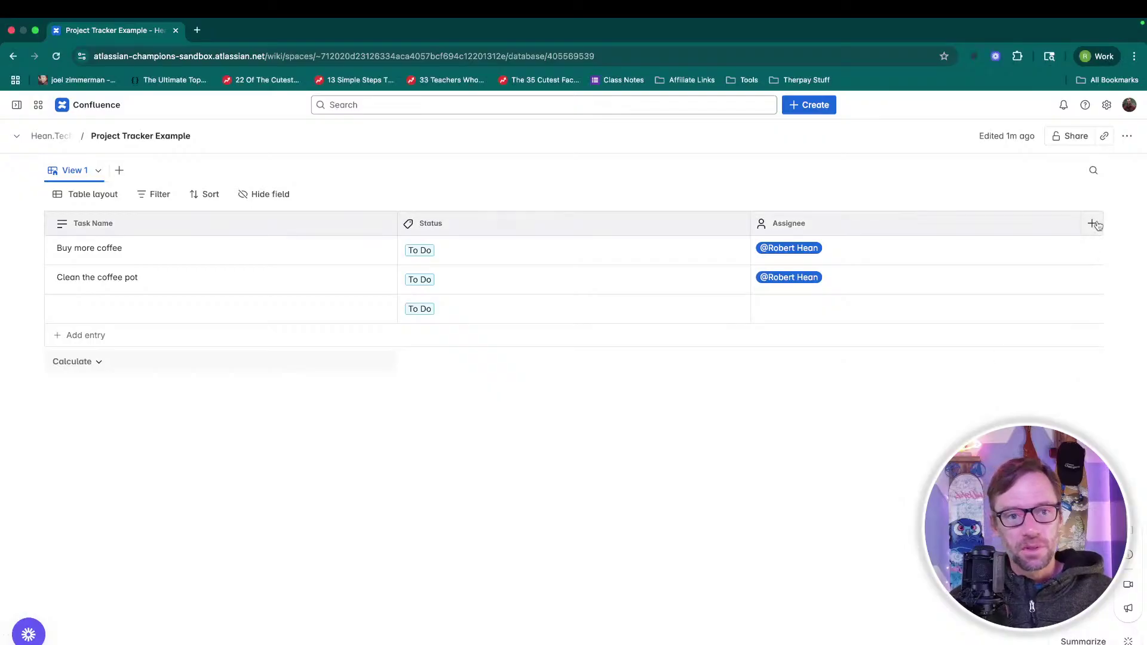
pyautogui.click(1097, 225)
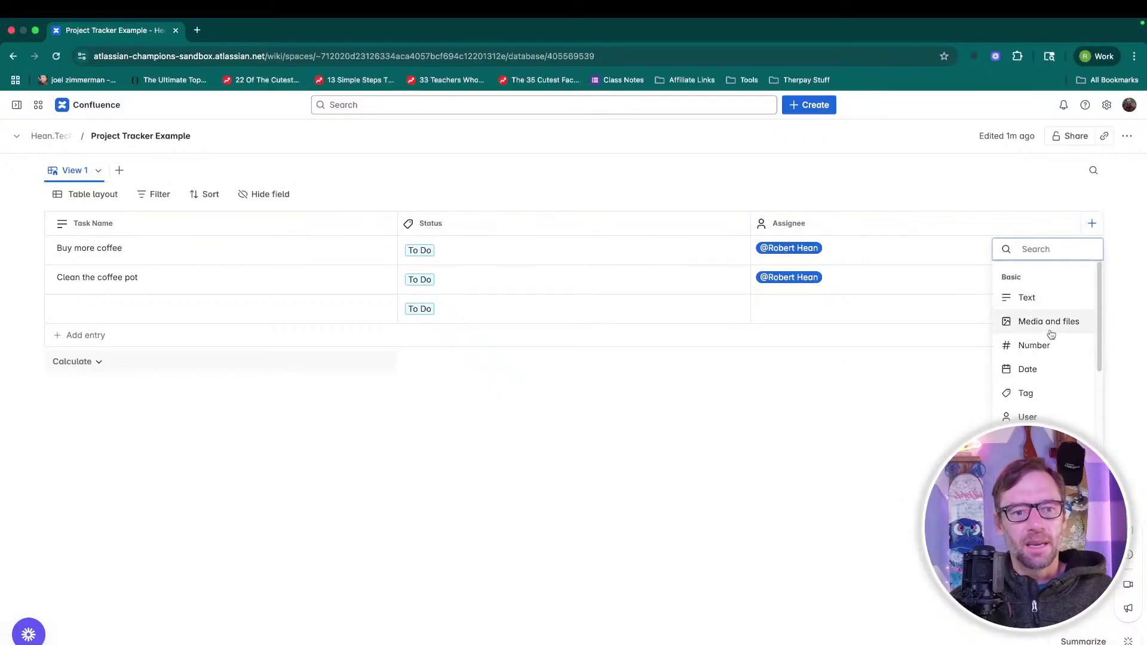
pyautogui.click(790, 452)
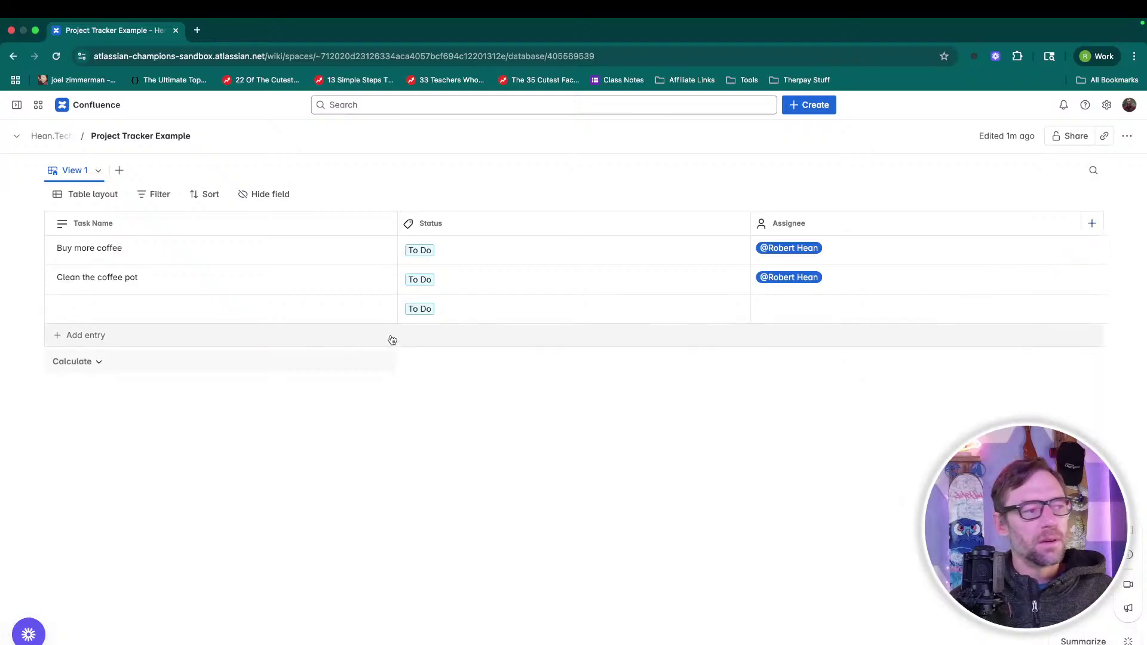
# Add three more blank entries at the end of the table.
pyautogui.click(205, 333)
pyautogui.click(168, 363)
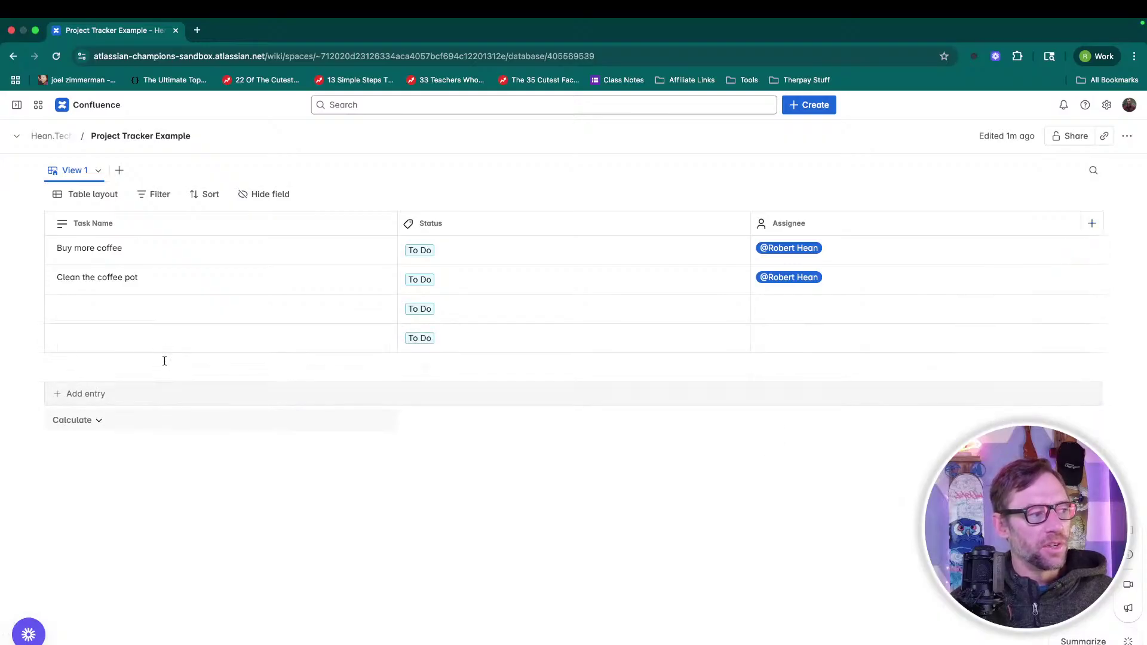
pyautogui.click(162, 395)
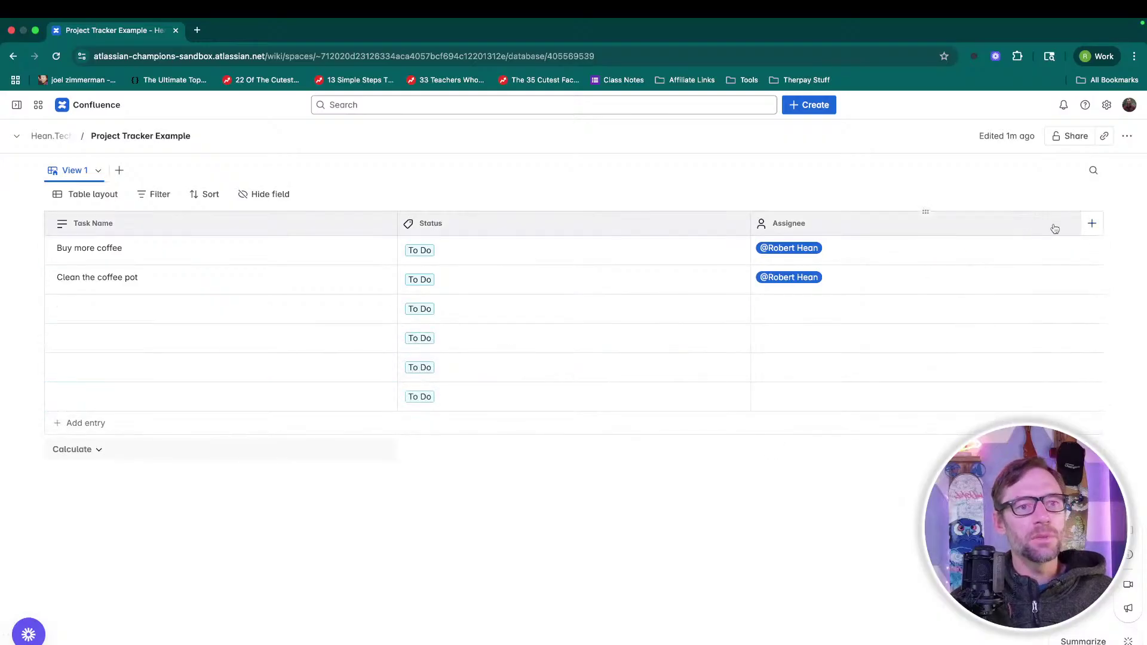
# Add a Number field after Assignee, formatted as US Dollar ($) currency with 2 decimal places.
pyautogui.click(1091, 224)
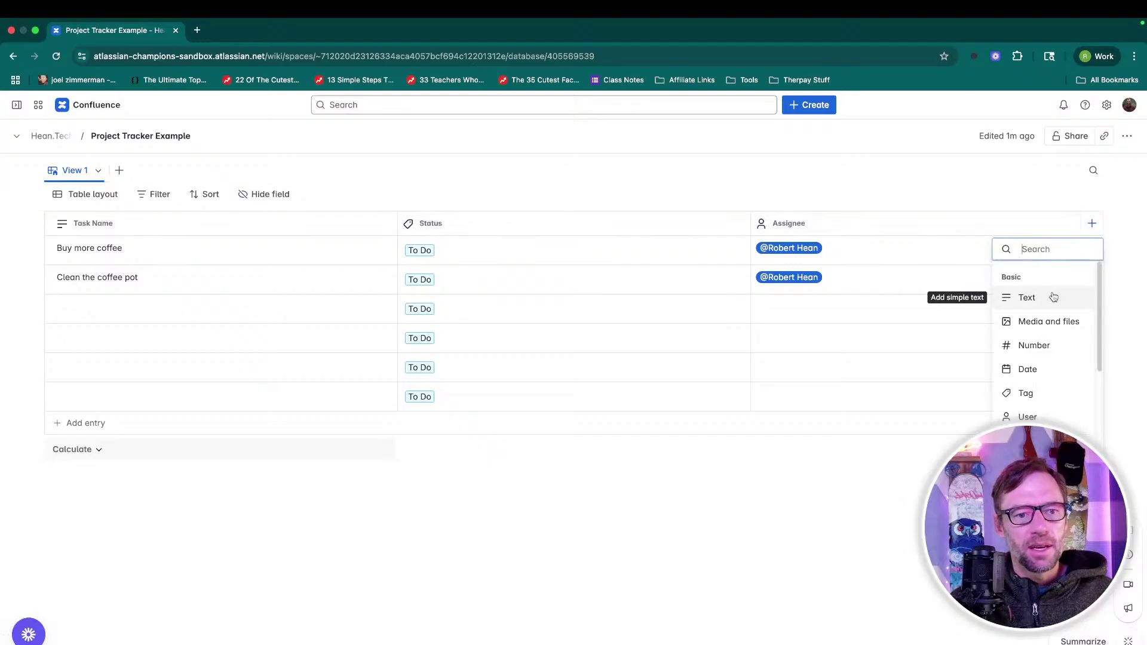
pyautogui.click(1042, 344)
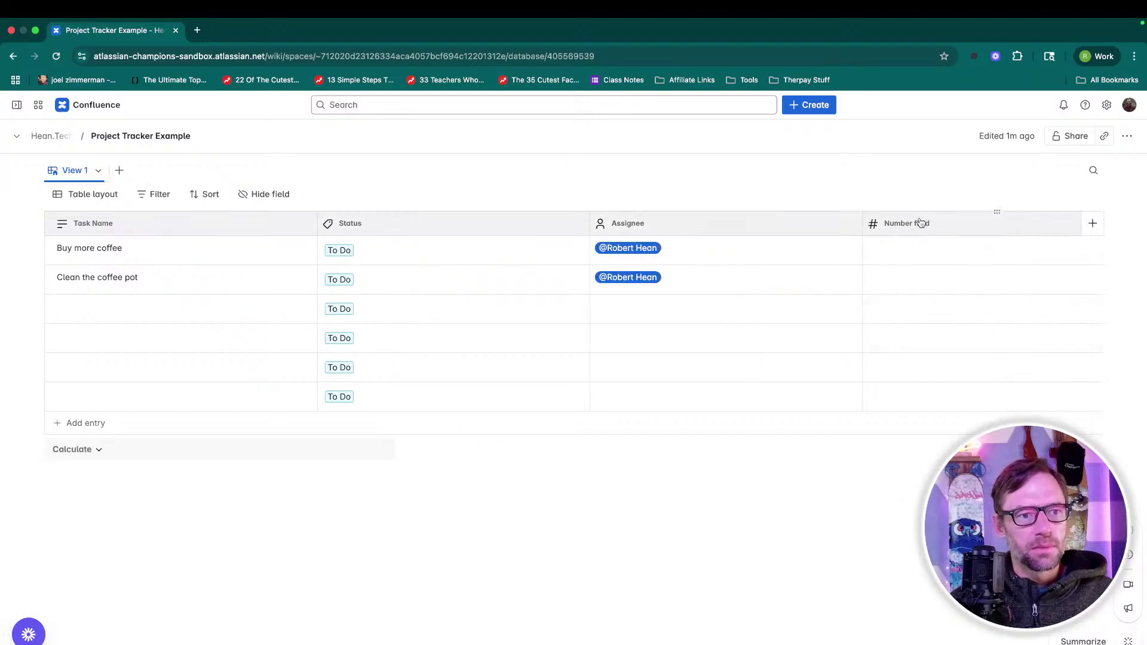
pyautogui.click(1077, 394)
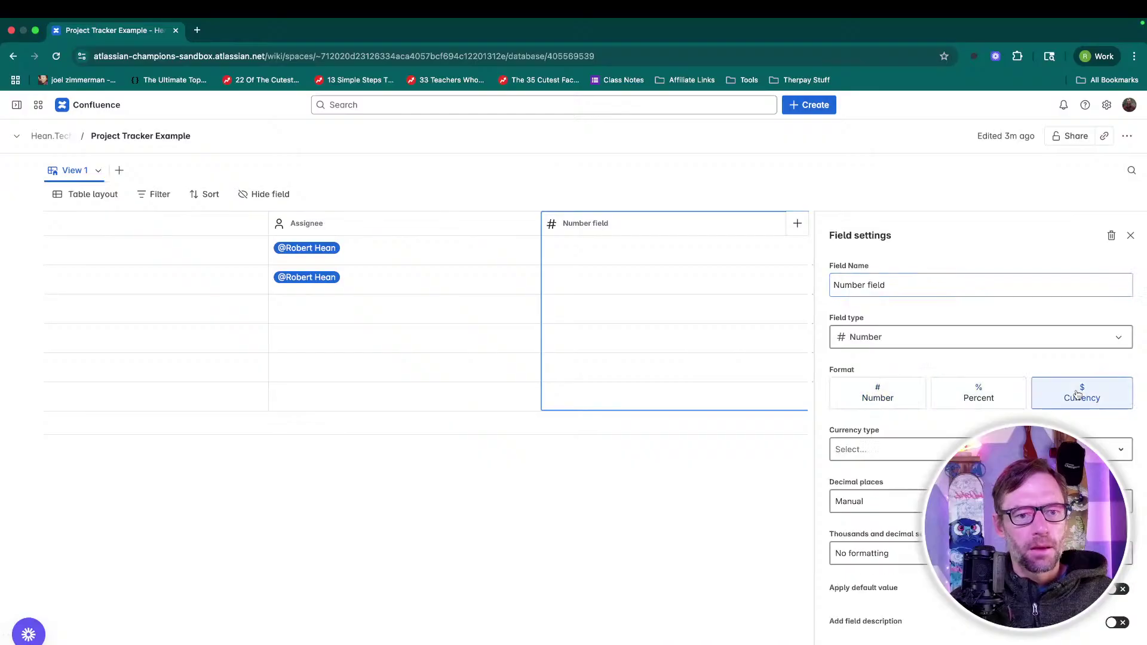
pyautogui.click(899, 458)
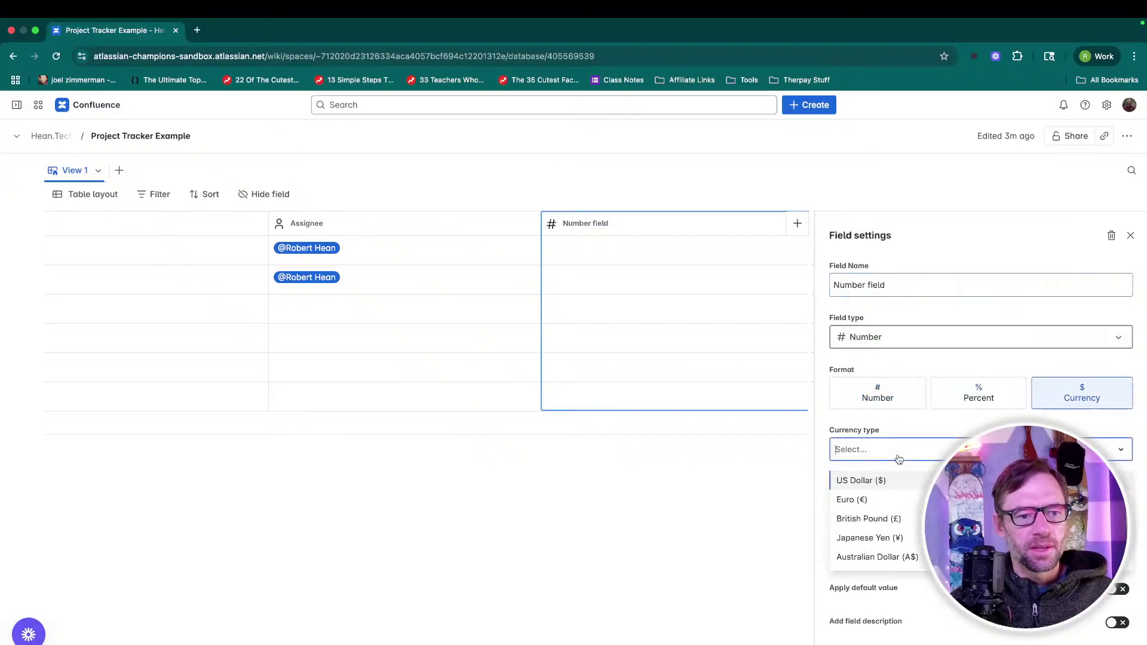
pyautogui.click(905, 484)
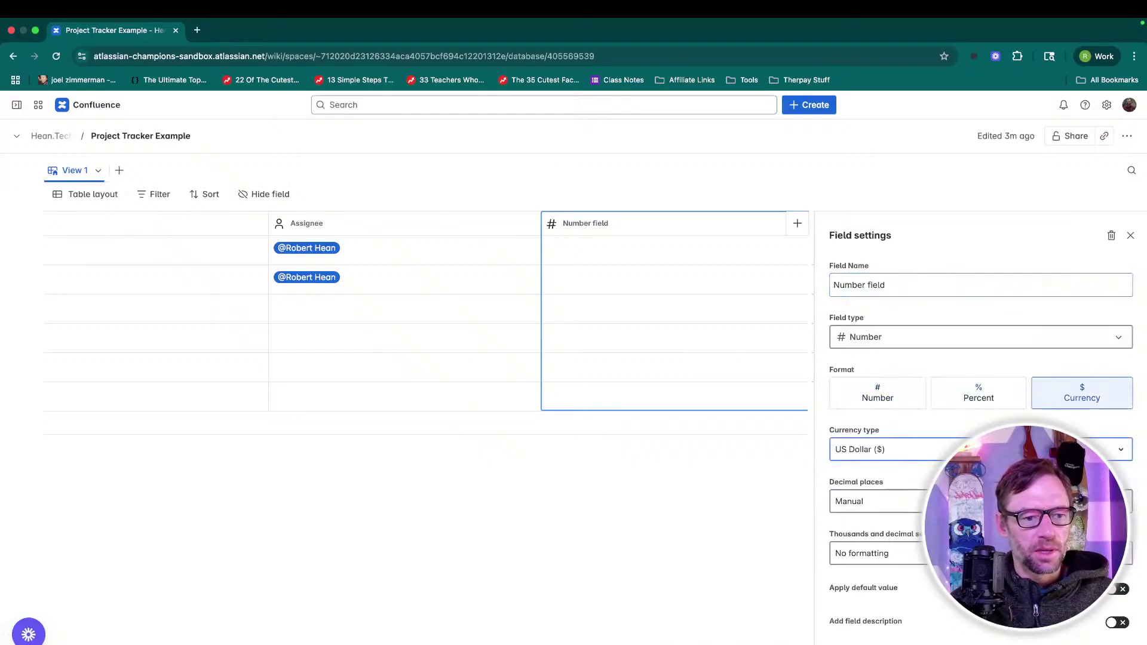
pyautogui.click(917, 501)
pyautogui.click(915, 590)
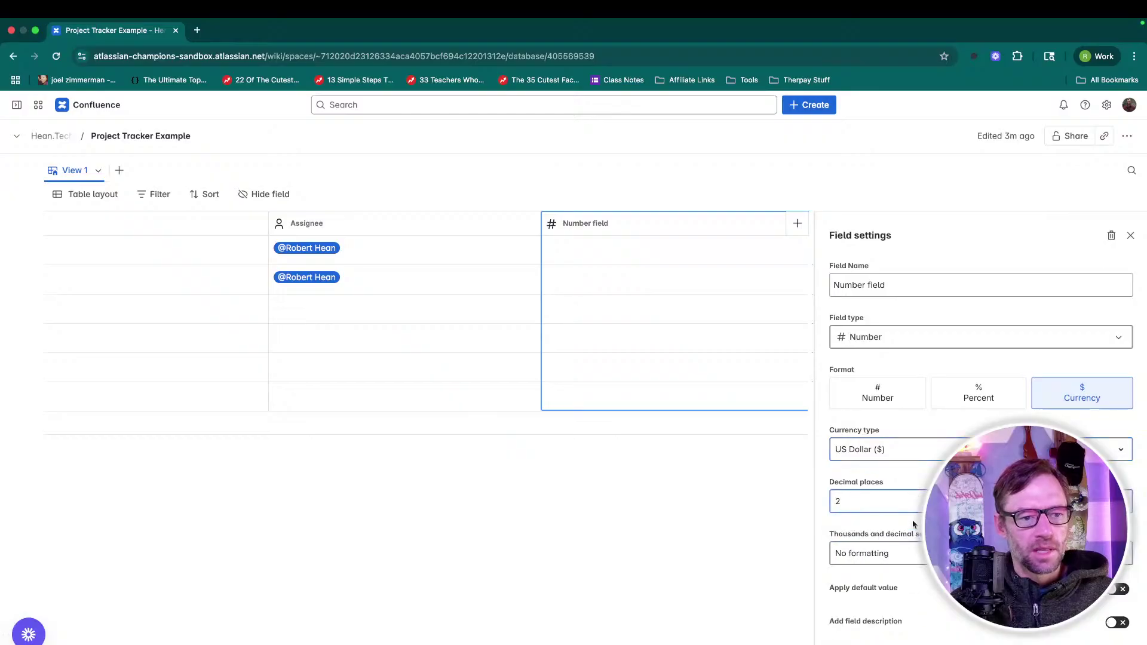
# Rename the number field to "Est Cost" and close its field settings.
pyautogui.click(872, 287)
pyautogui.hotkey('ctrl', 'a')
pyautogui.write('Est Coist')
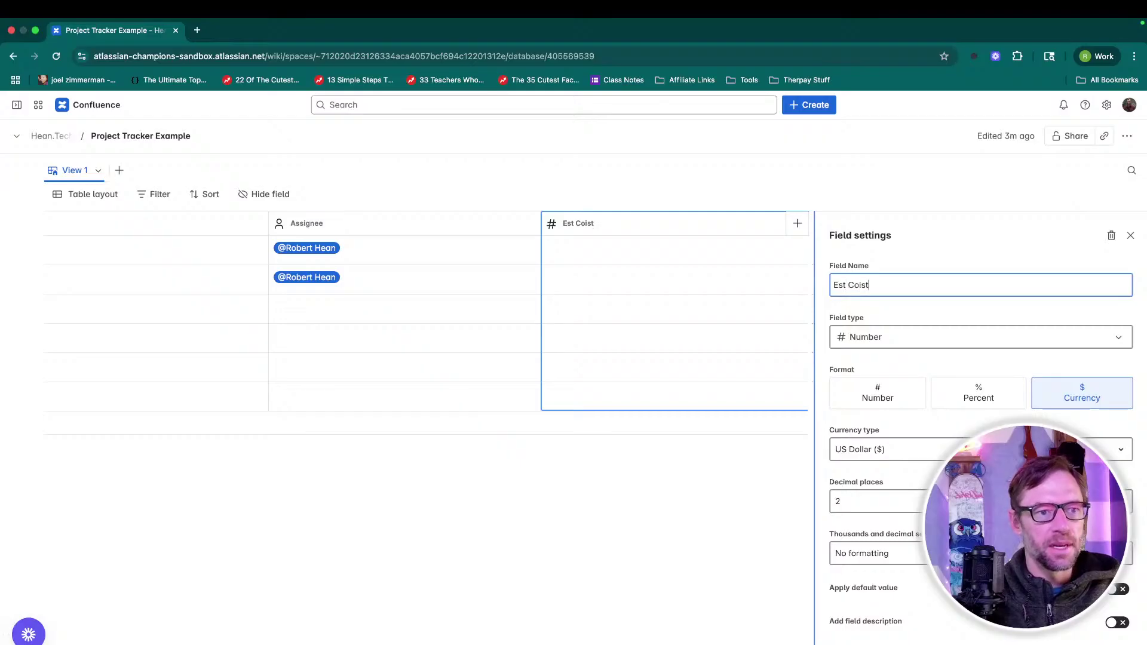
pyautogui.press('Left')
pyautogui.press('Left')
pyautogui.press('BackSpace')
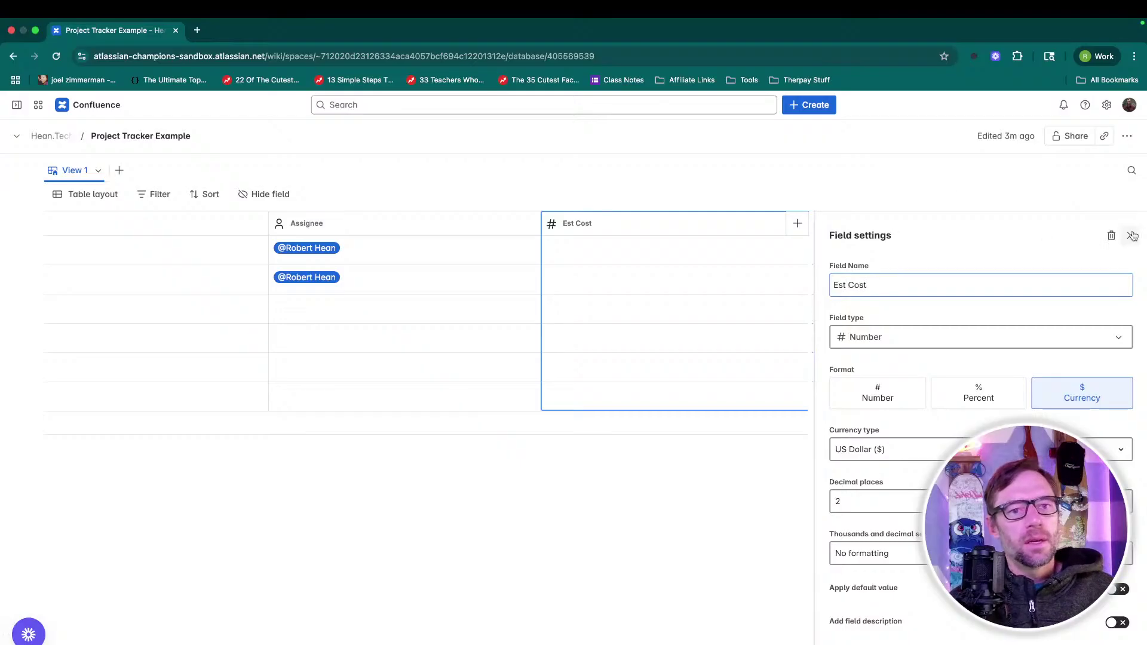
pyautogui.click(1133, 236)
# Enter an Est Cost of 10 for "Buy more coffee" and 25 for "Clean the coffee pot".
pyautogui.click(952, 249)
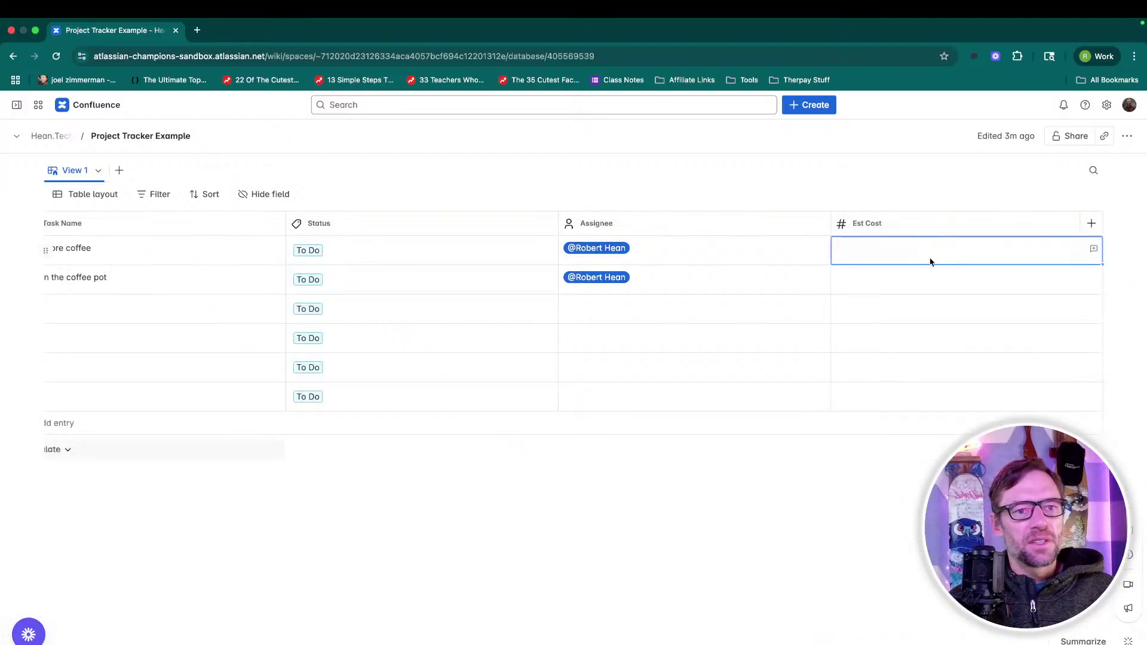
pyautogui.click(930, 258)
pyautogui.write('10')
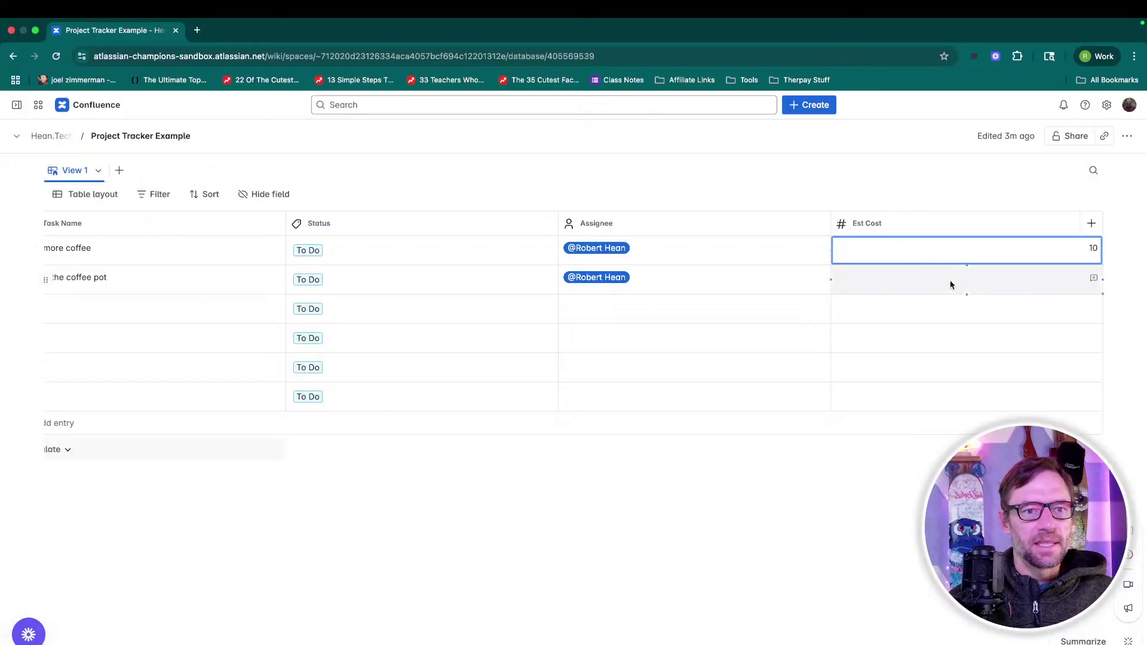
pyautogui.click(952, 284)
pyautogui.click(952, 284)
pyautogui.write('25')
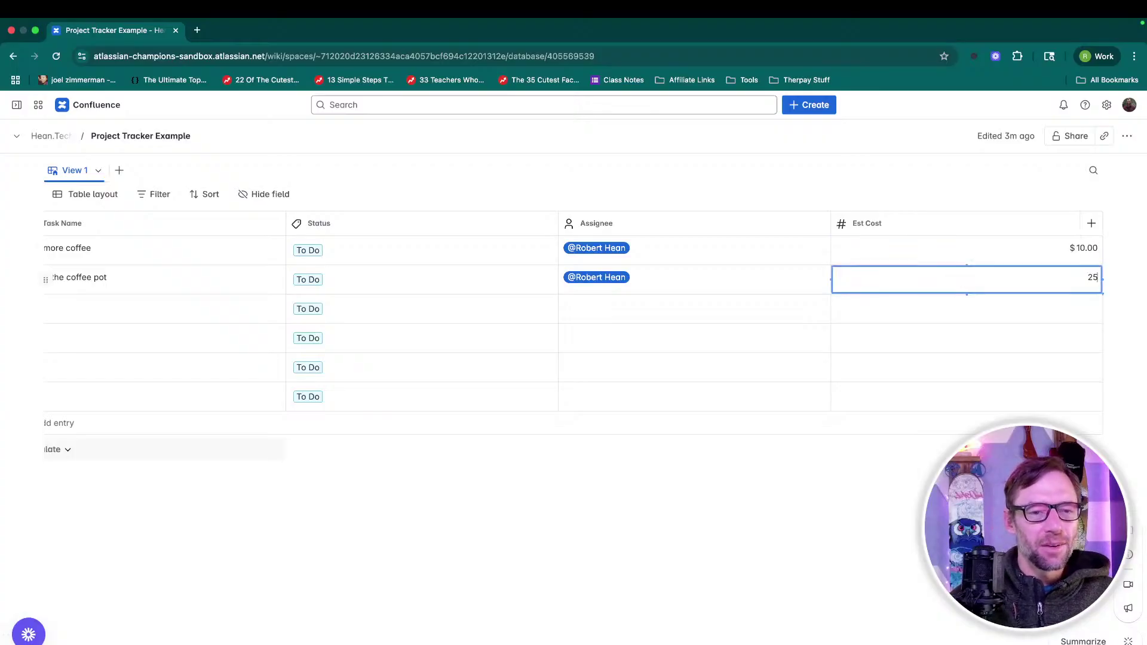
pyautogui.click(878, 479)
# Apply the Count values calculation to the Task Name column and change it to Count entries.
pyautogui.hscroll(-1, 574, 332)
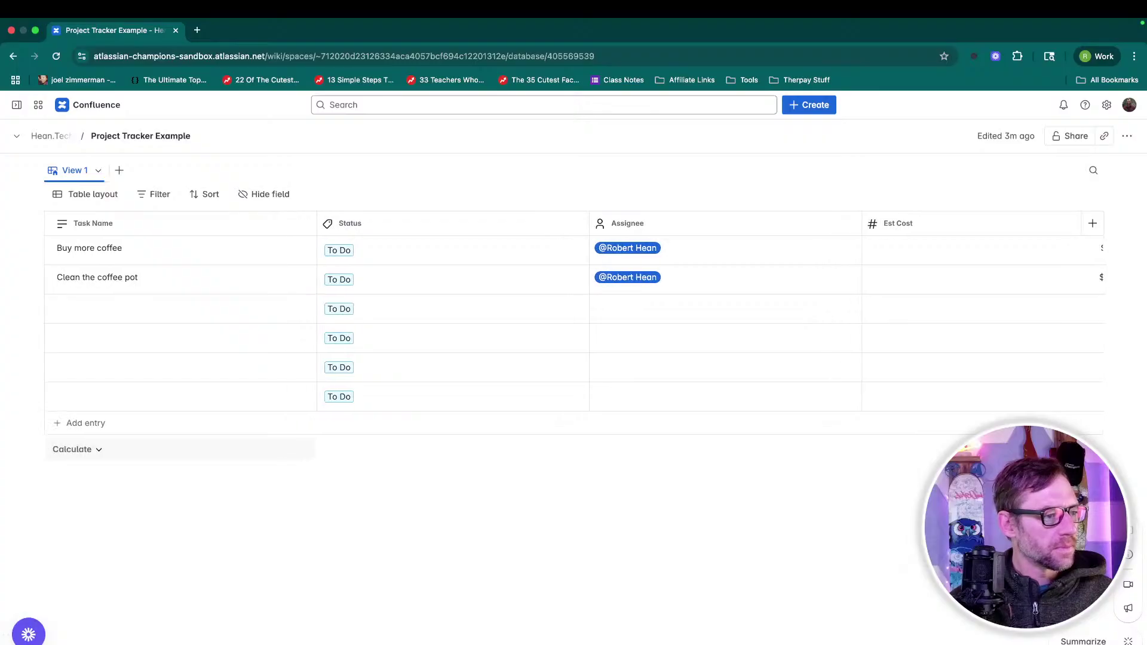
pyautogui.click(145, 454)
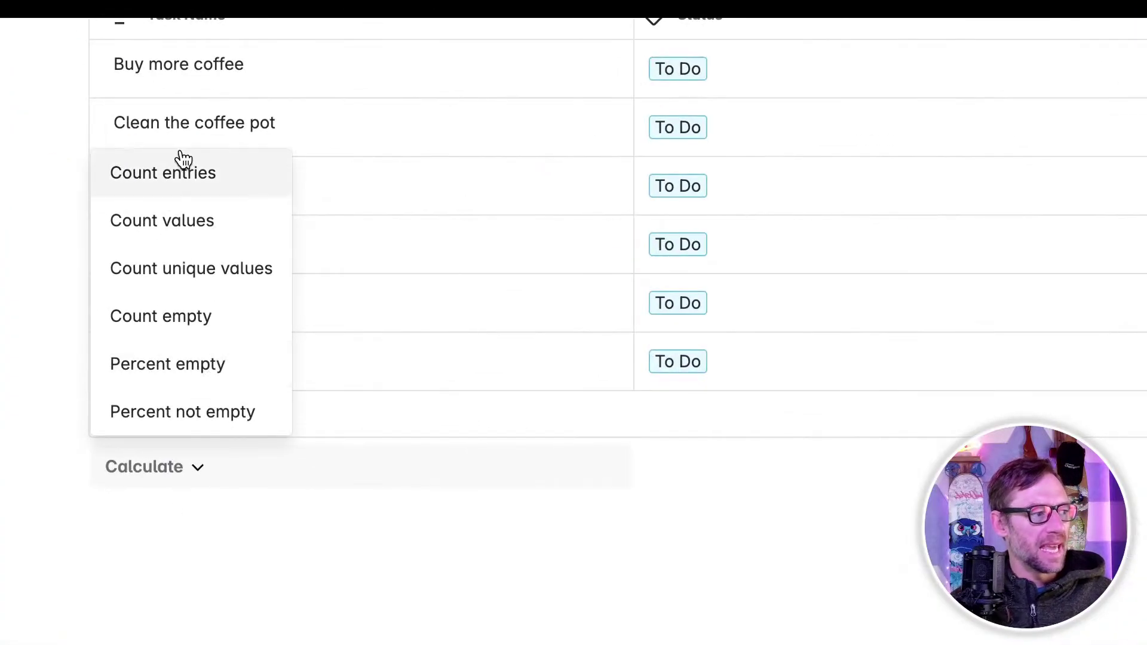
pyautogui.click(192, 233)
pyautogui.click(282, 464)
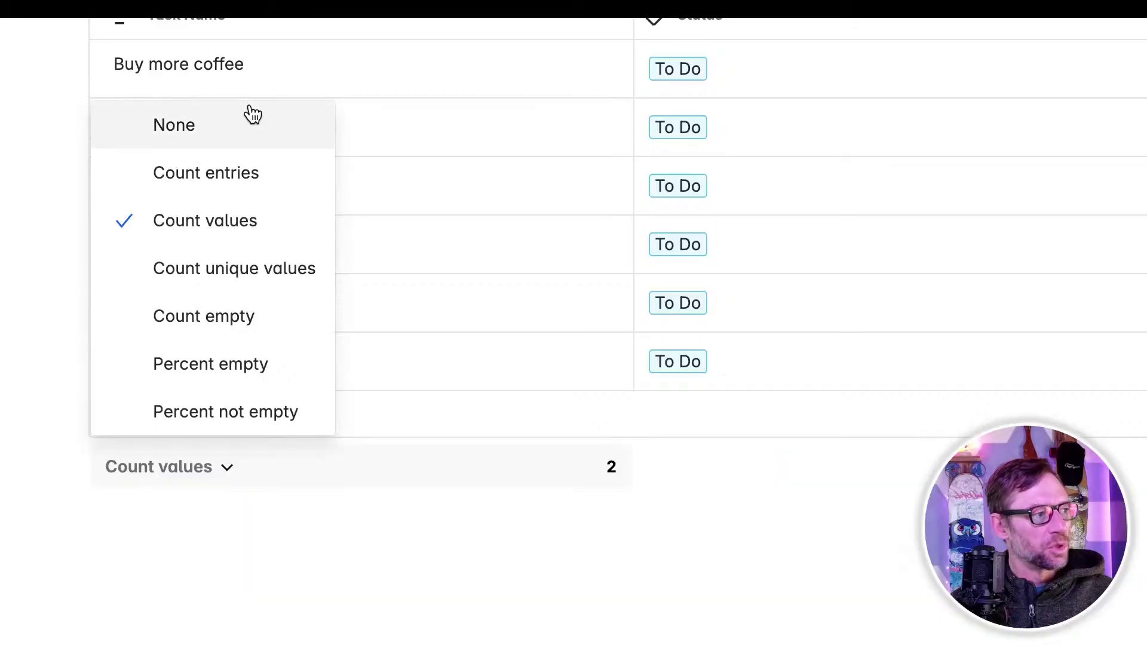
pyautogui.click(239, 182)
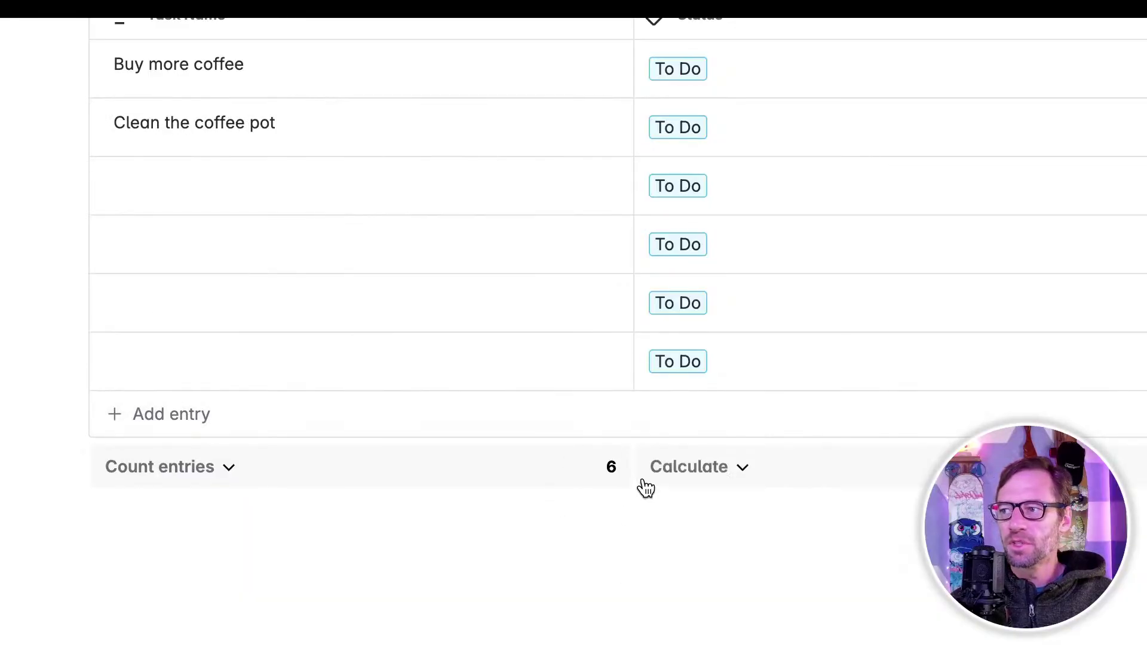
# Set the Task Name column's calculation to Count values and apply Count values to the Status column.
pyautogui.click(574, 484)
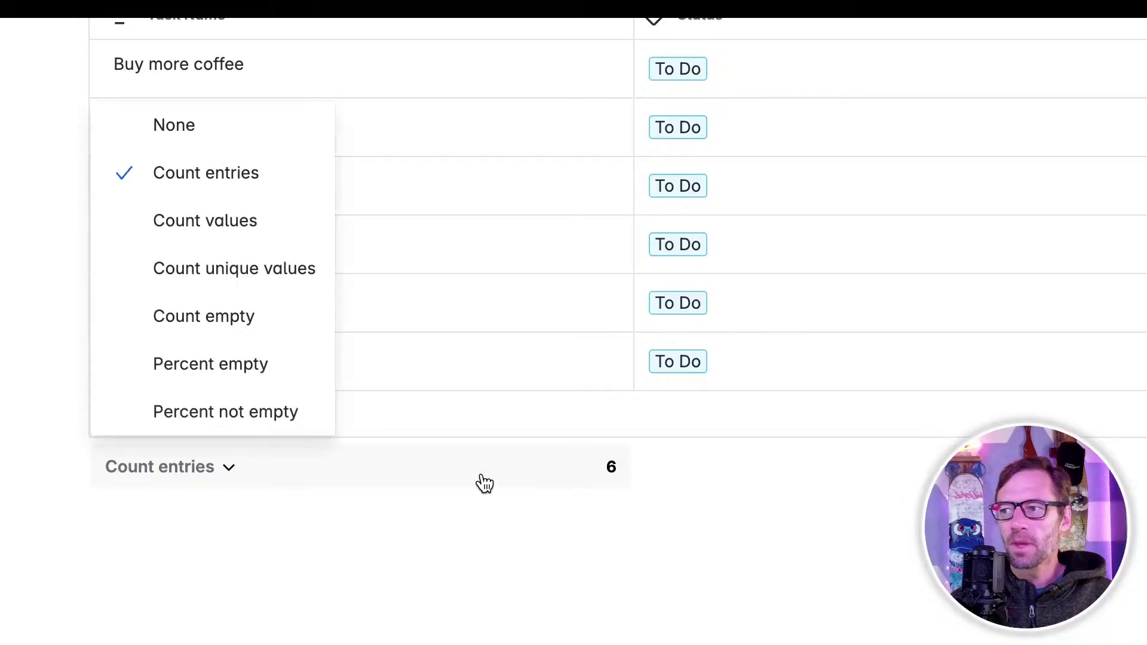
pyautogui.click(206, 235)
pyautogui.click(812, 491)
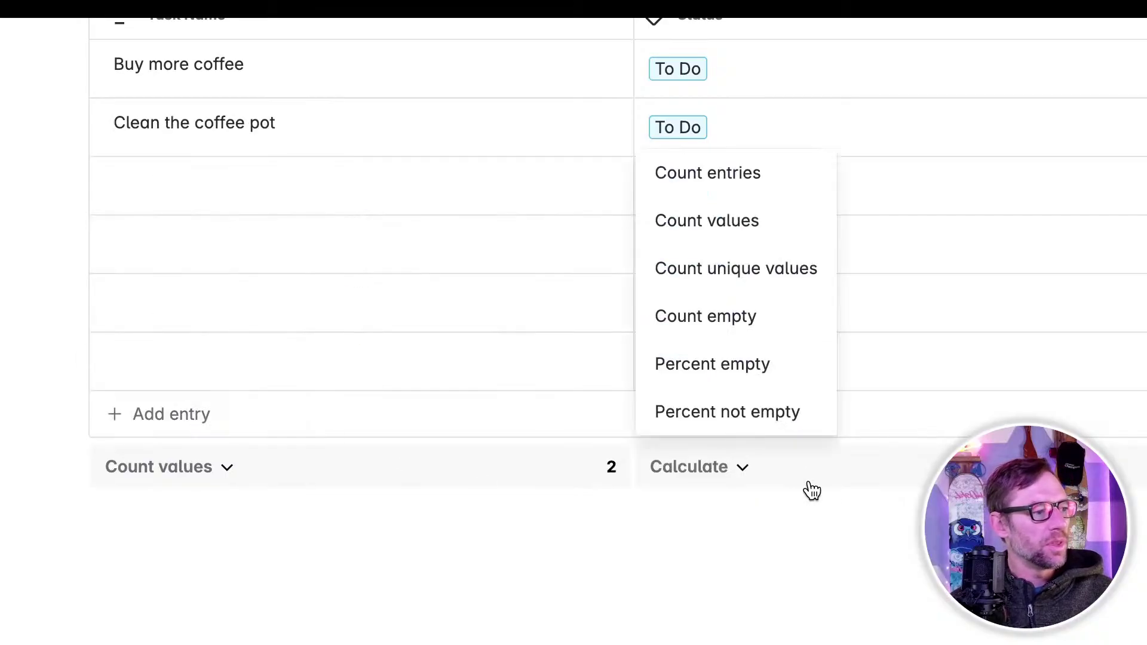
pyautogui.click(746, 224)
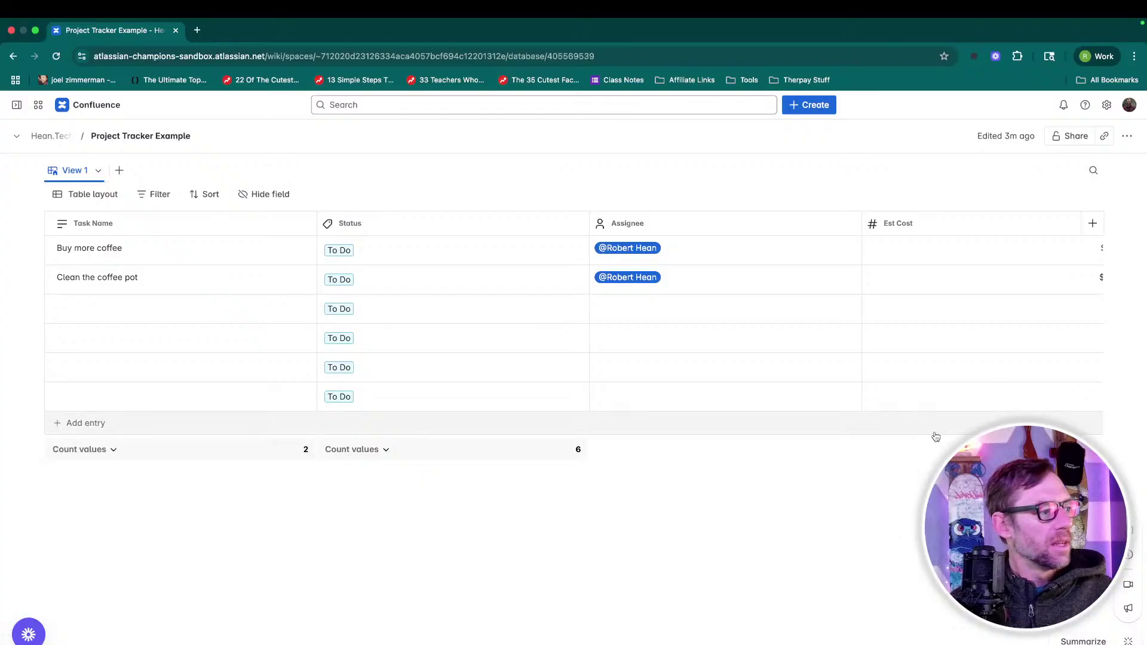
pyautogui.hscroll(2, 574, 333)
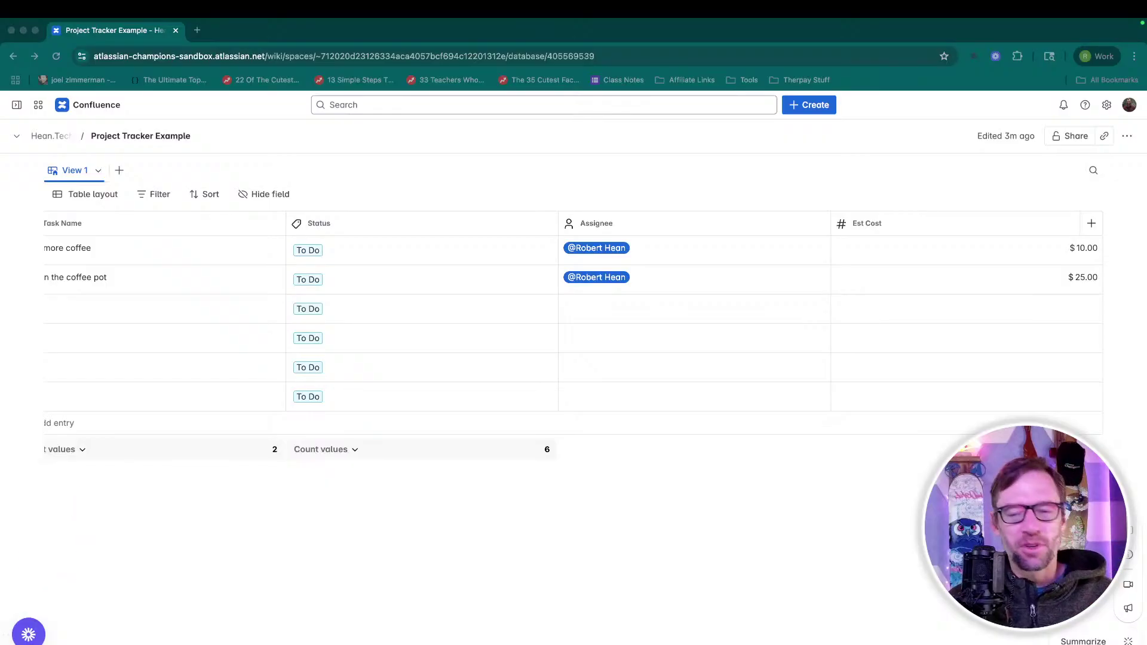
pyautogui.click(697, 544)
pyautogui.hscroll(-1, 573, 332)
pyautogui.hscroll(-2, 573, 332)
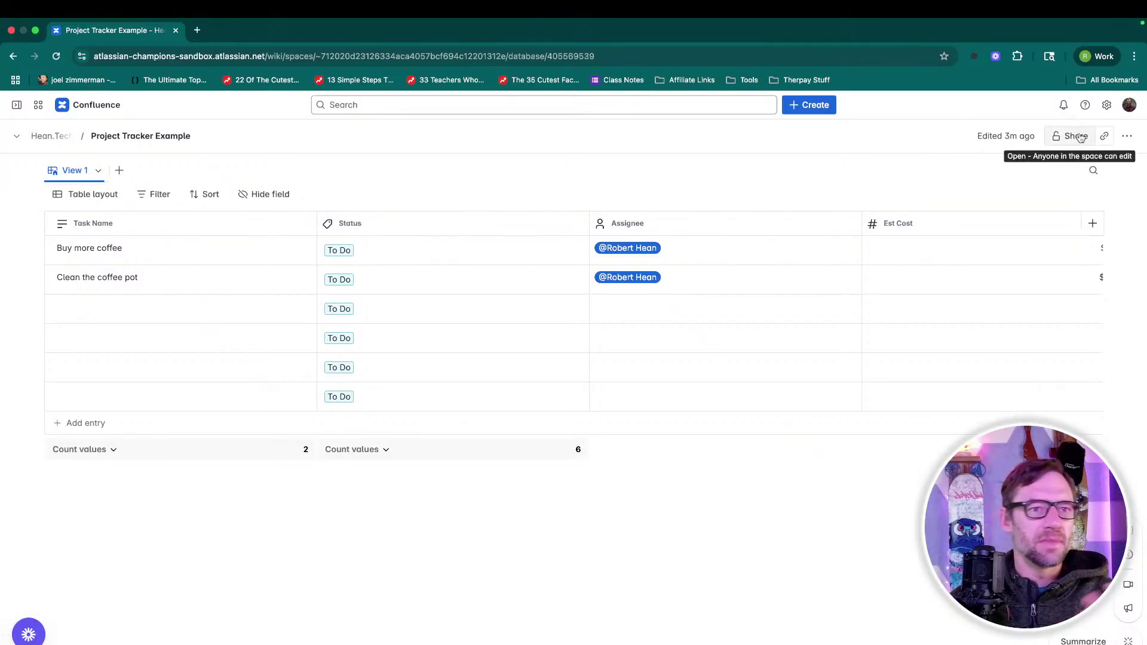
# Duplicate only the structure of the Project Tracker Example database under the name "Duplicate Test" and close the Help pane.
pyautogui.click(1126, 137)
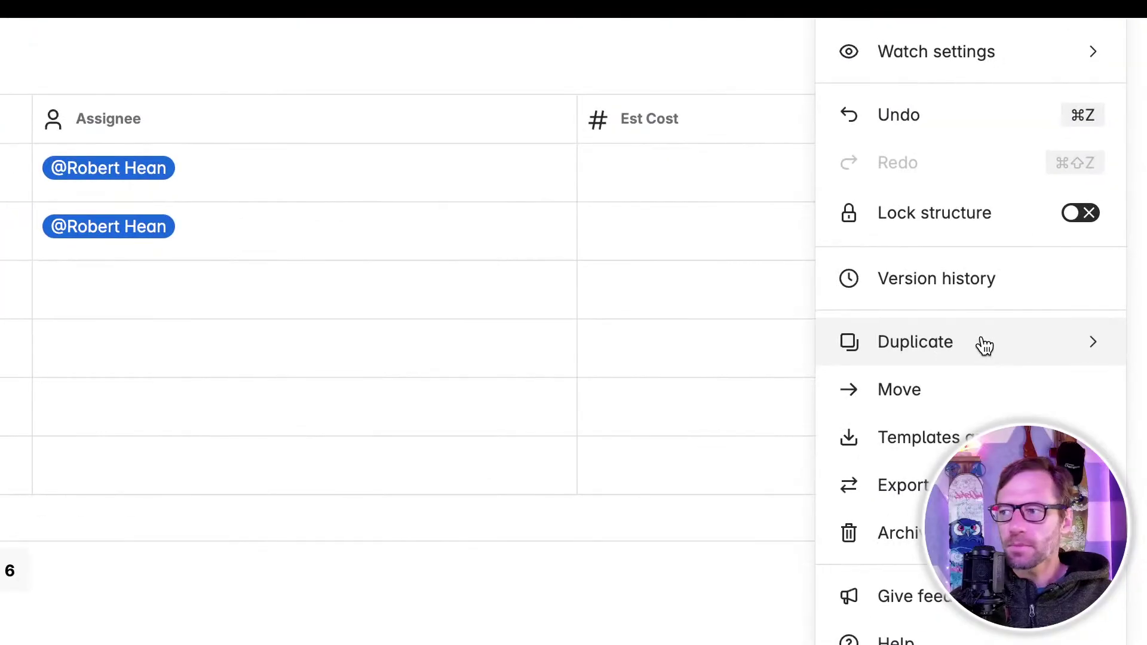
pyautogui.click(984, 345)
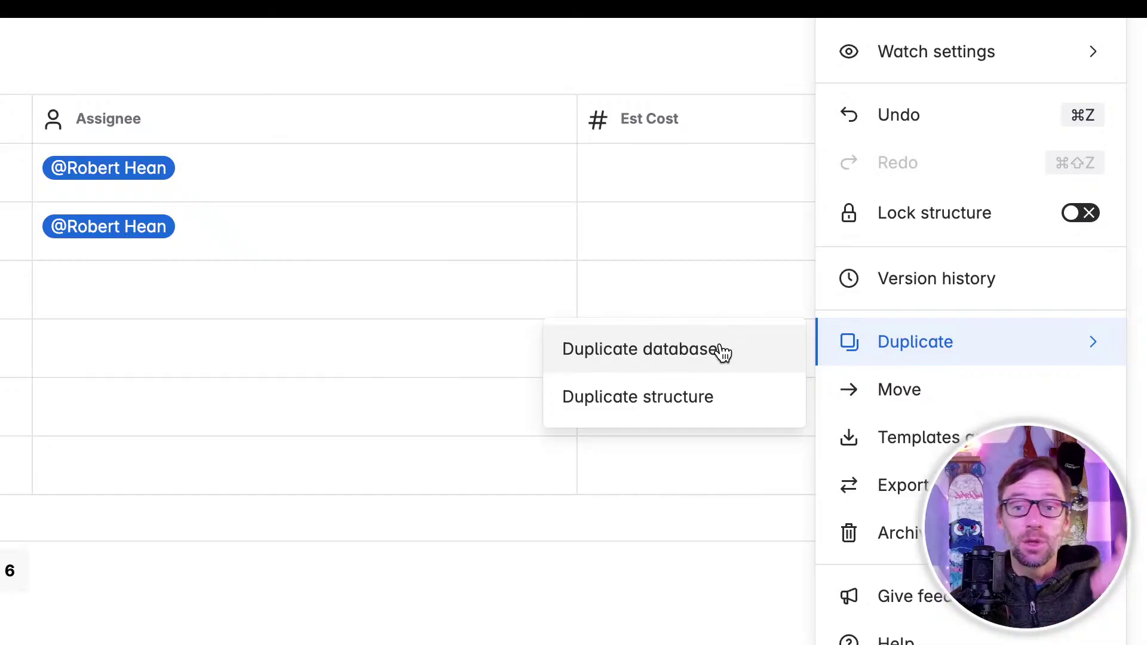
pyautogui.click(712, 406)
pyautogui.hotkey('ctrl', 'a')
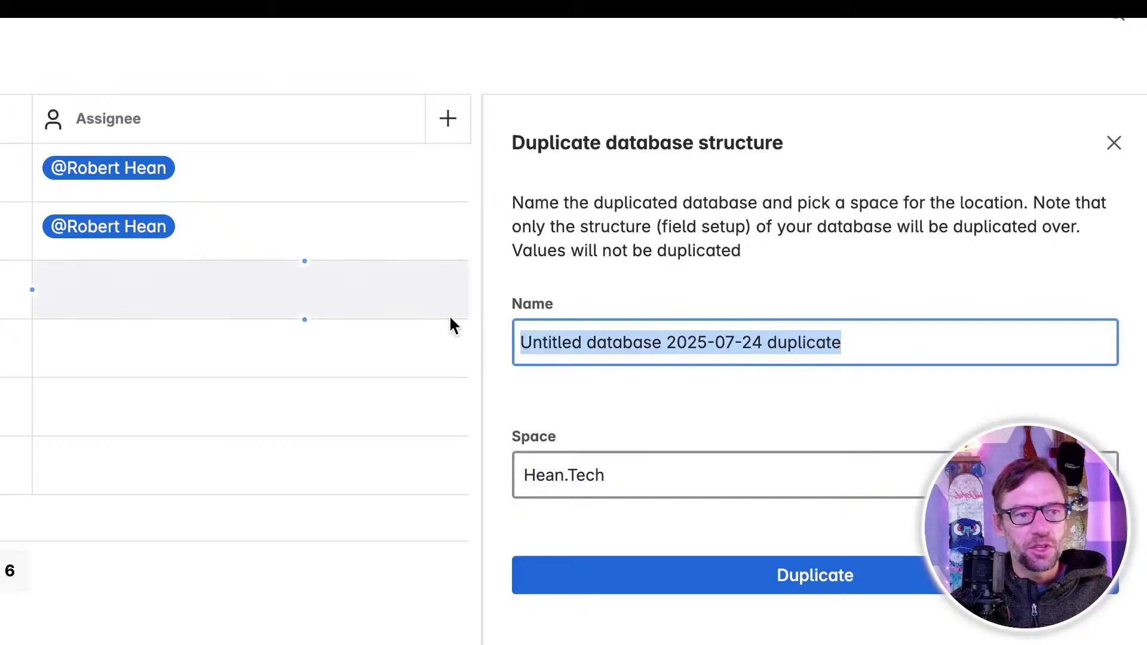
pyautogui.write('Duplicate TEst')
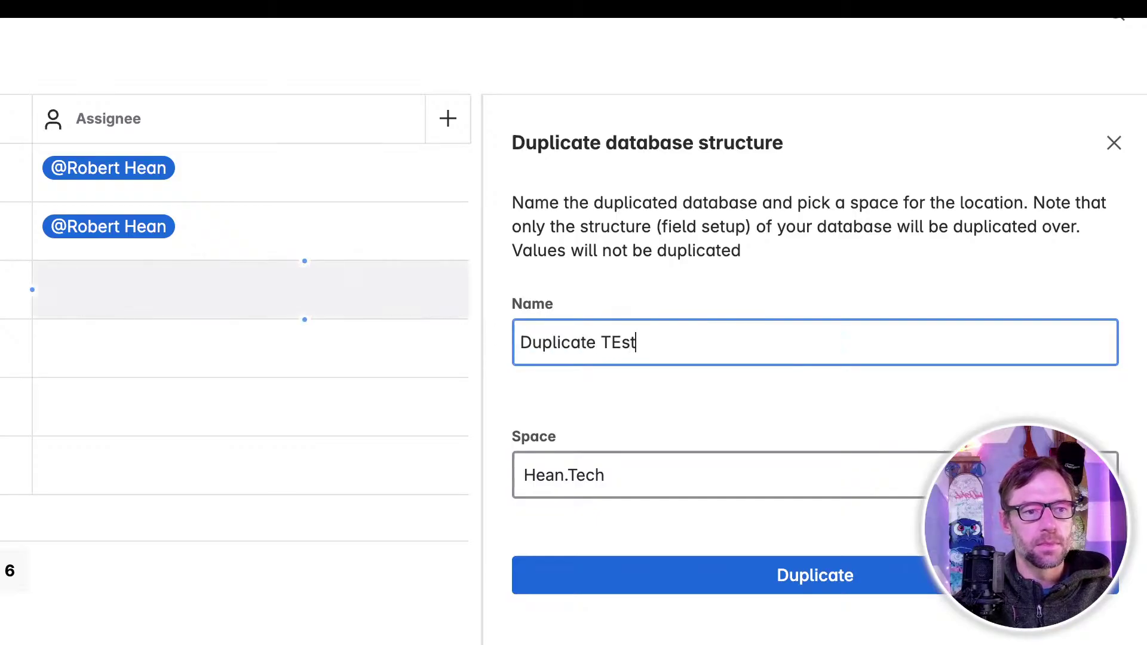
pyautogui.press('BackSpace')
pyautogui.press('BackSpace')
pyautogui.press('BackSpace')
pyautogui.write('est')
pyautogui.click(703, 591)
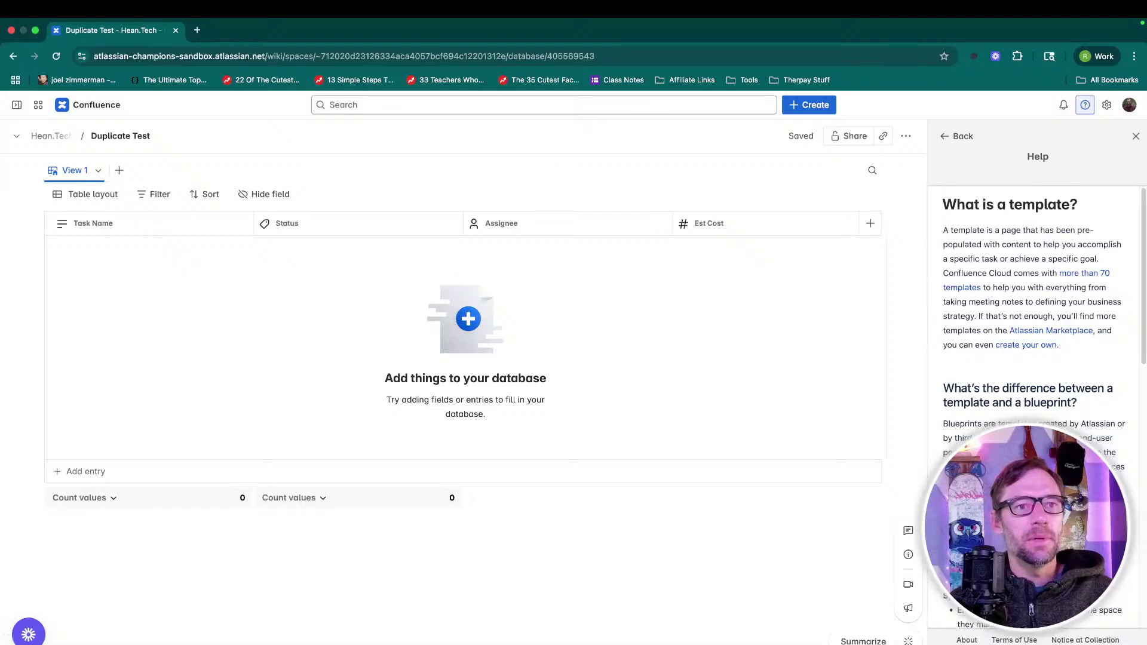
pyautogui.click(1135, 136)
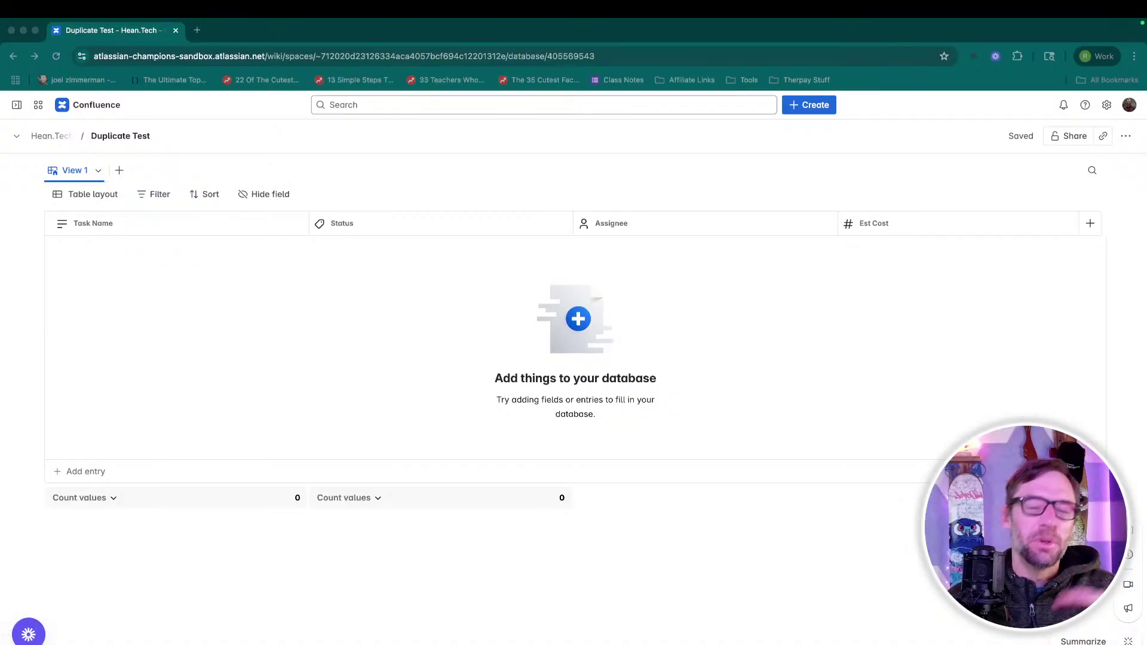
pyautogui.click(685, 393)
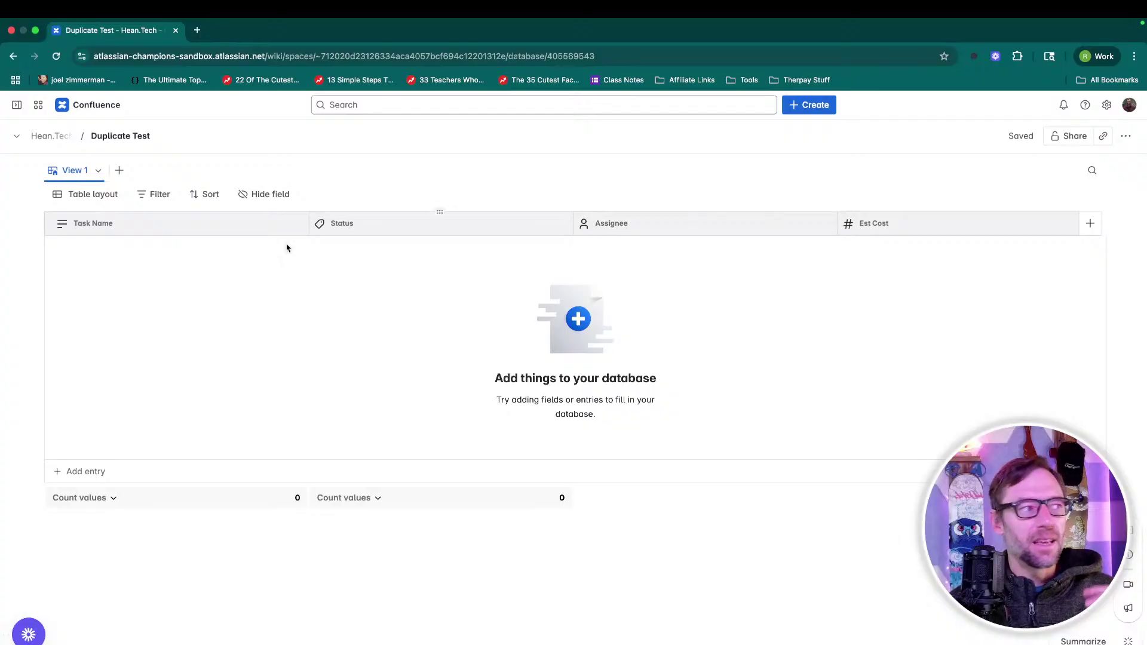
# Show the space's content tree and compare the Project Tracker Example and Duplicate Test databases, ending on Project Tracker Example.
pyautogui.click(16, 107)
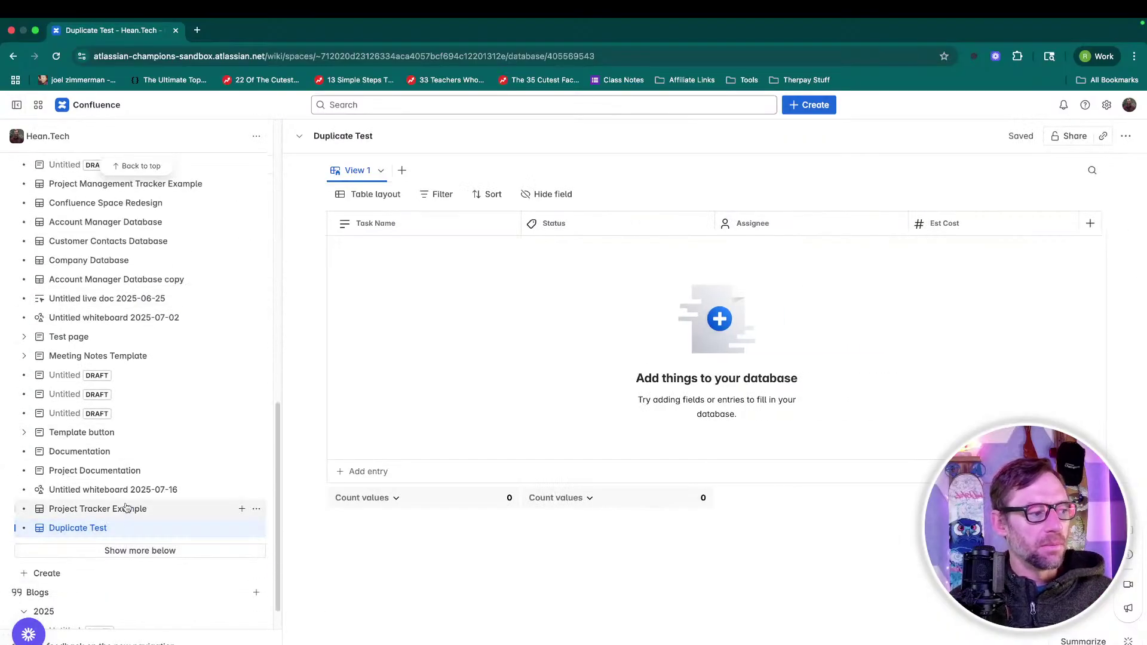
pyautogui.moveTo(124, 522)
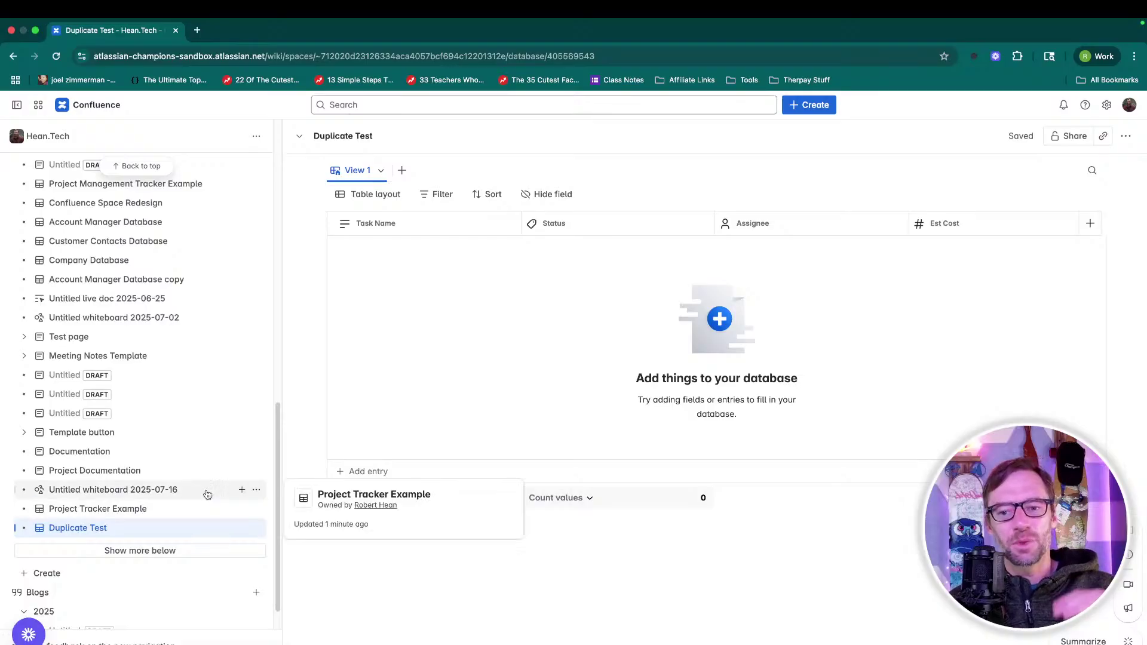
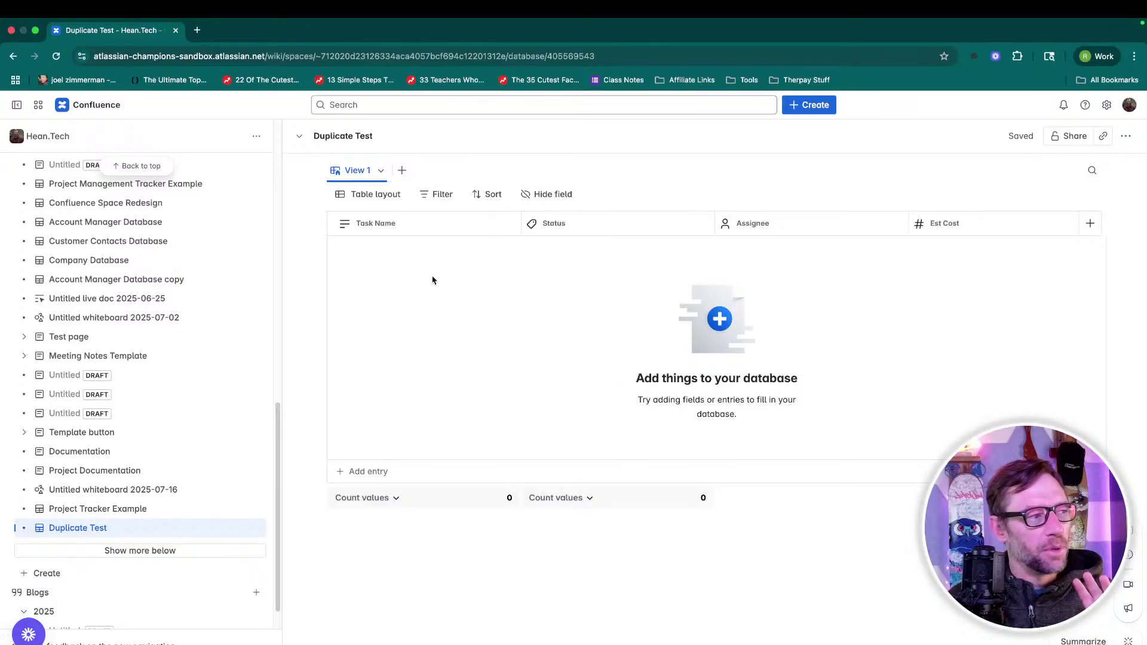
pyautogui.click(150, 514)
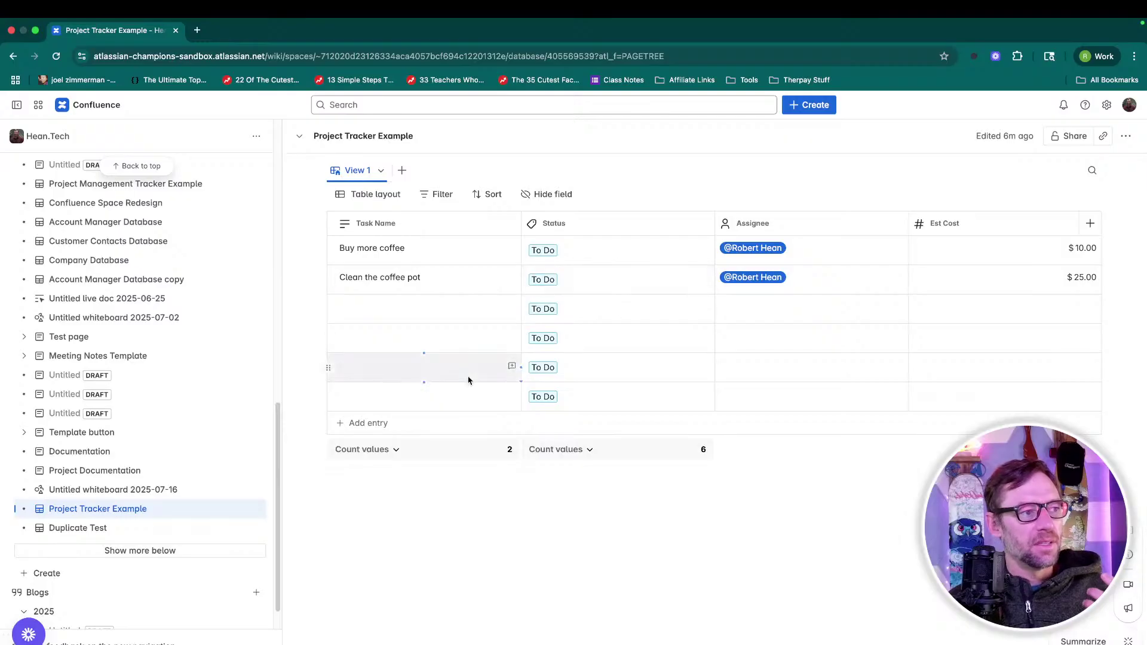
pyautogui.click(179, 528)
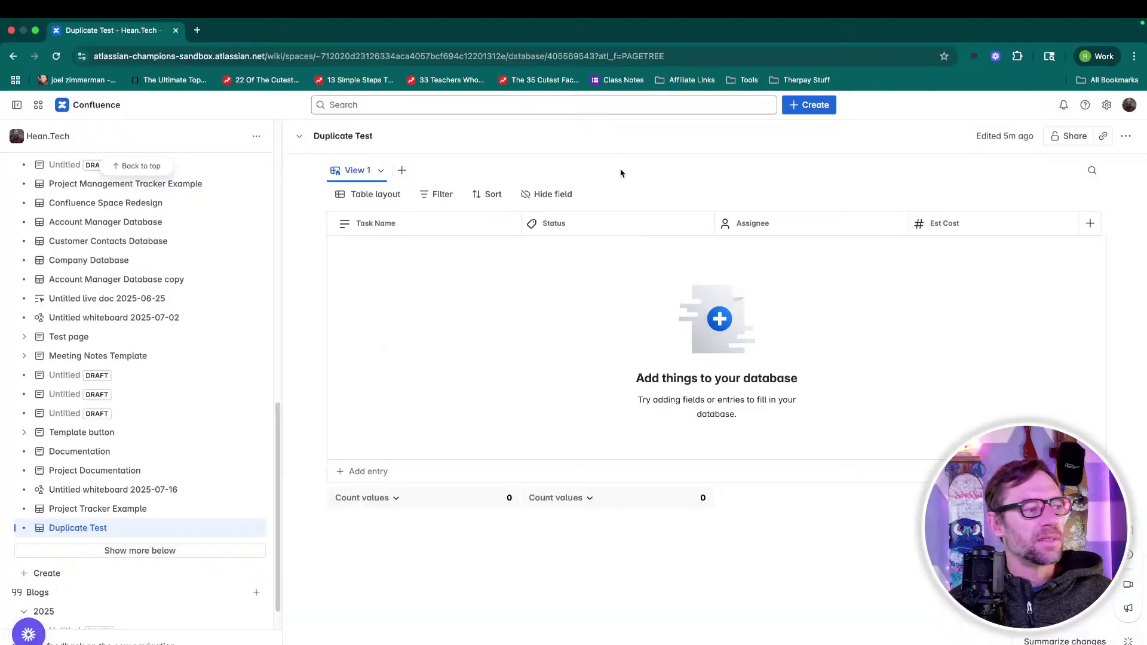
pyautogui.click(141, 509)
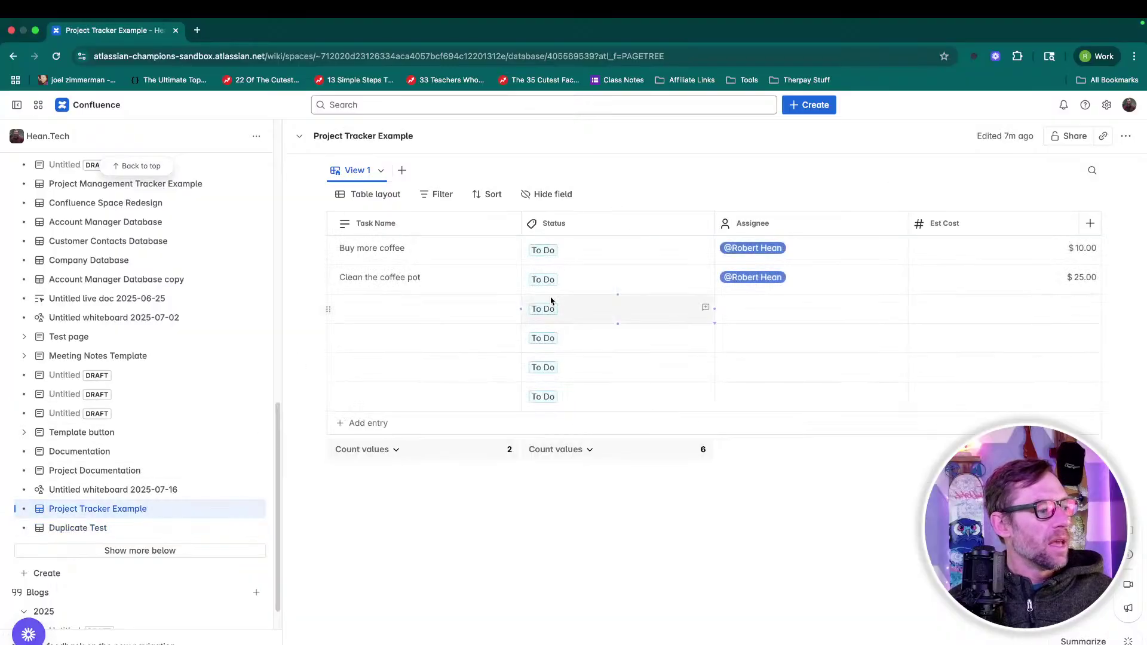
# Create a new database, enter "Team Members" as its title and open the Tag field's settings.
pyautogui.click(809, 106)
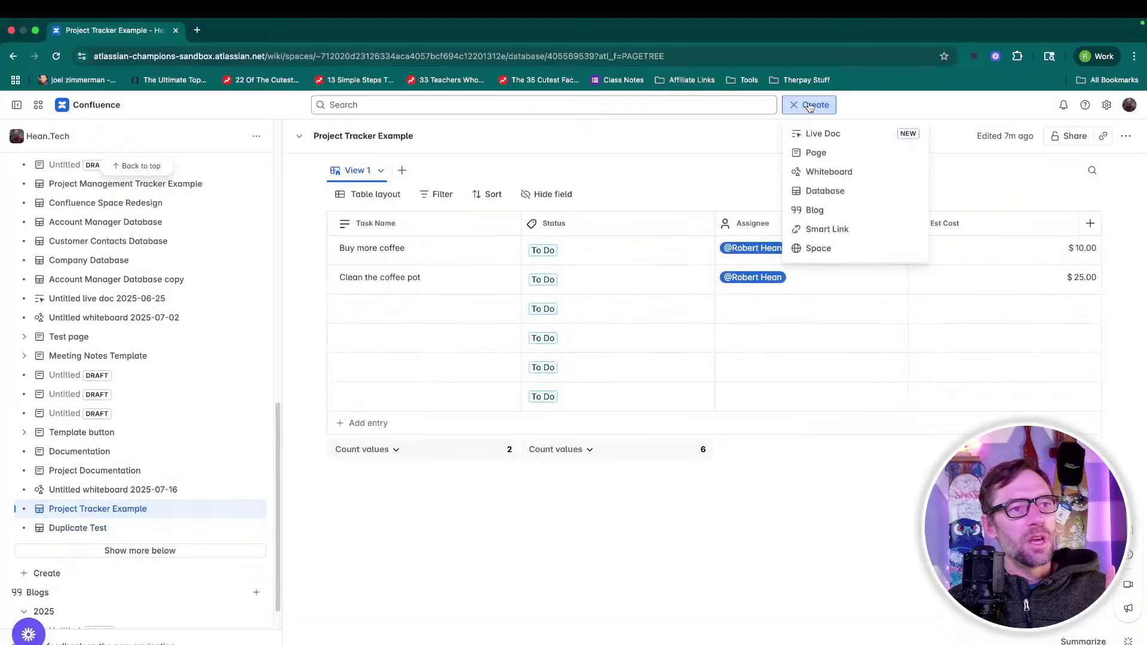
pyautogui.click(839, 191)
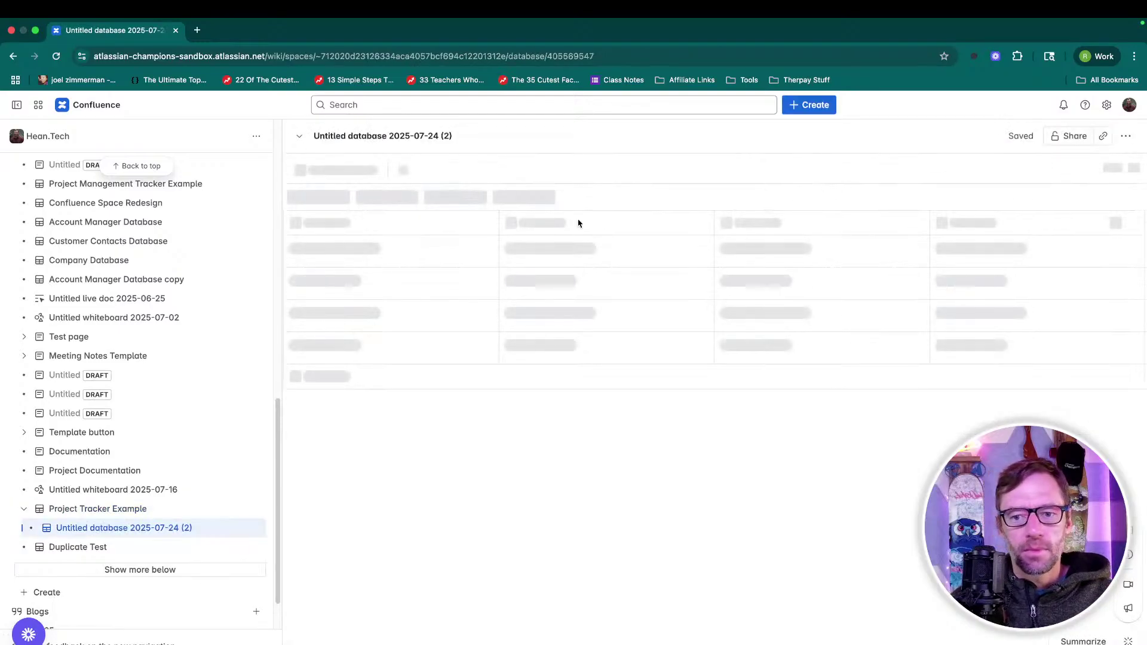
pyautogui.click(375, 139)
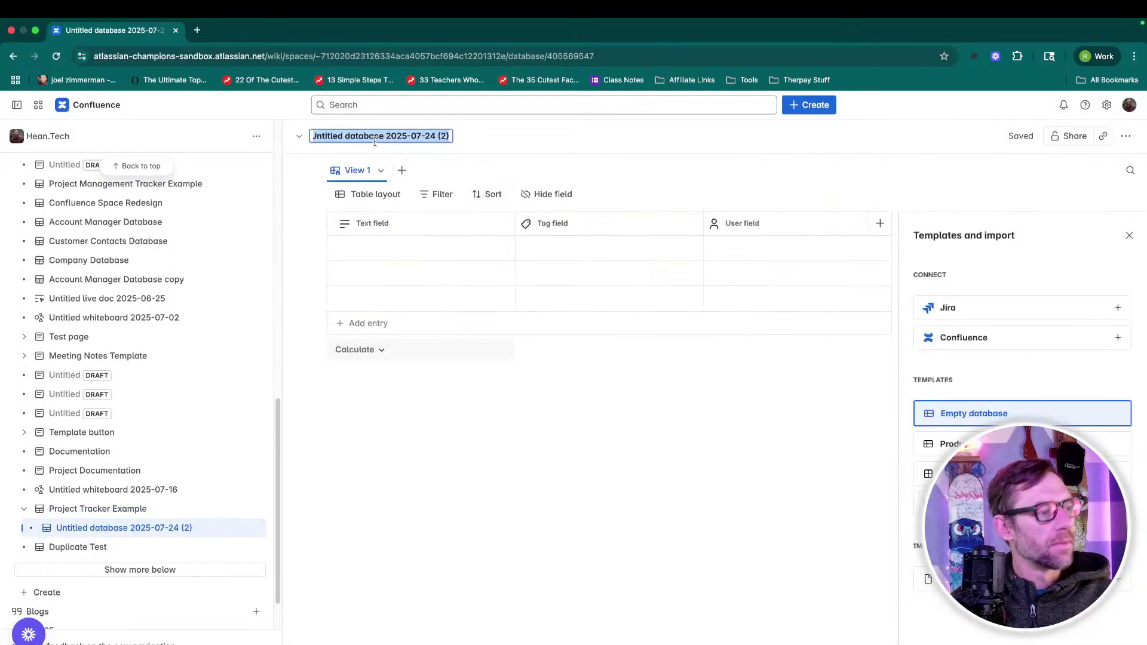
pyautogui.write('Team Membe')
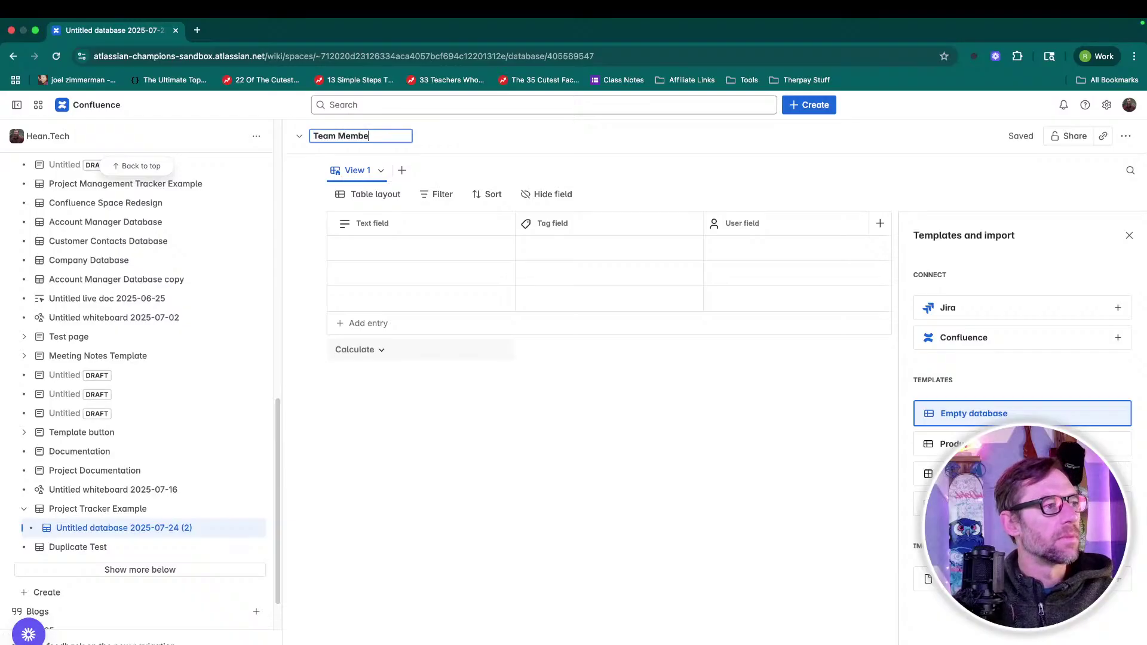
pyautogui.write('rs')
pyautogui.click(573, 226)
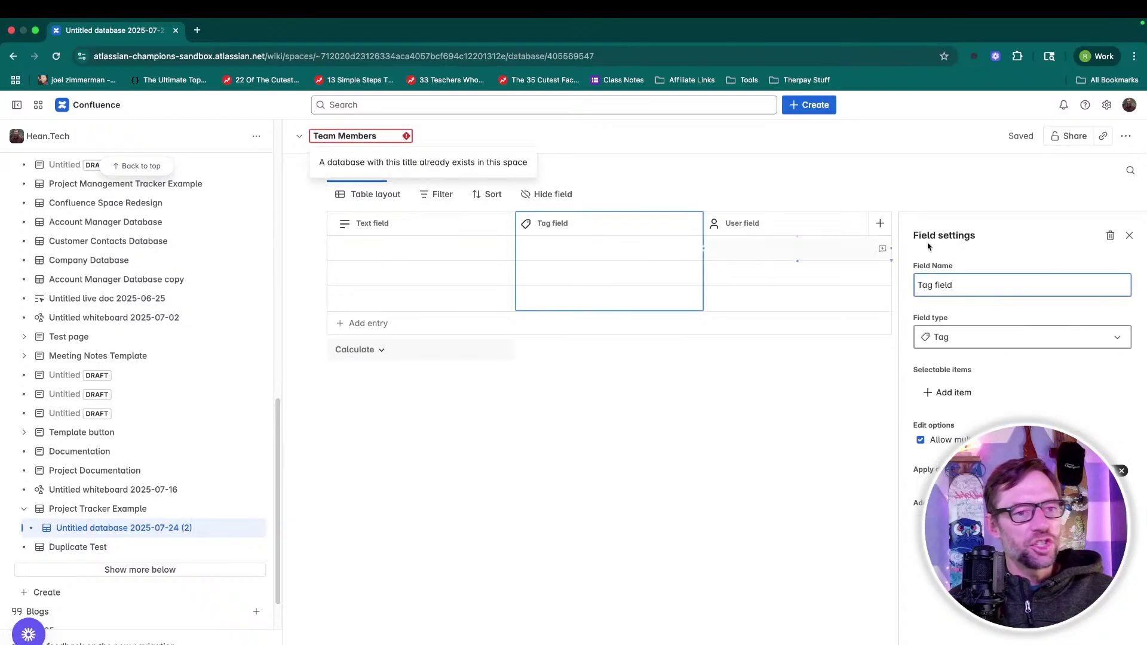
pyautogui.click(968, 337)
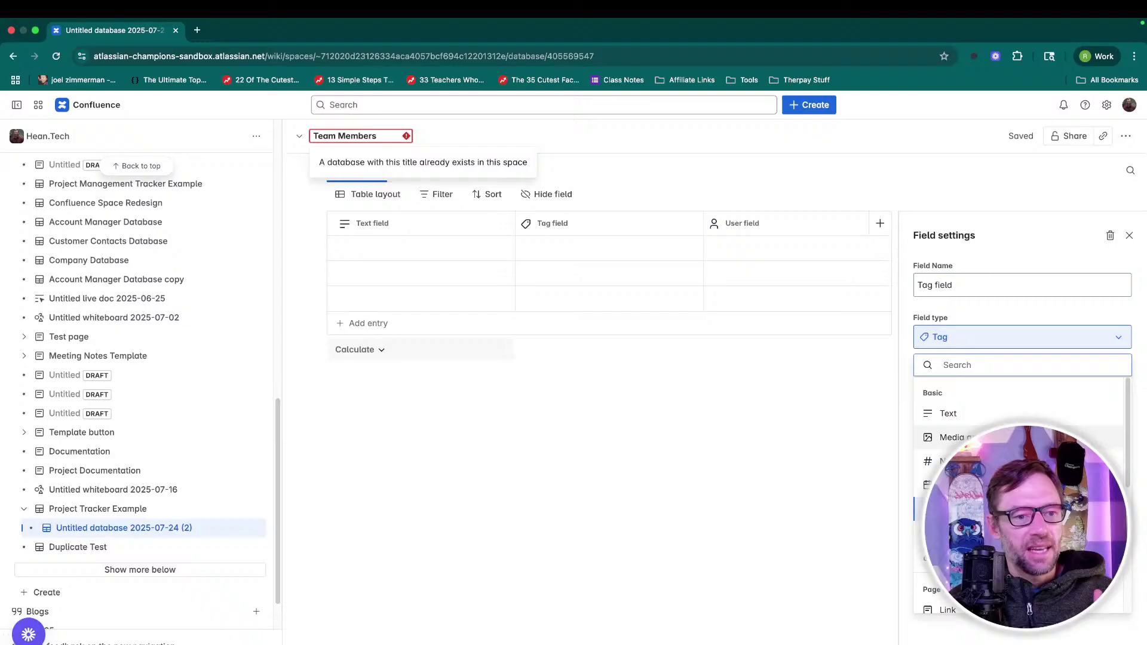
pyautogui.click(982, 420)
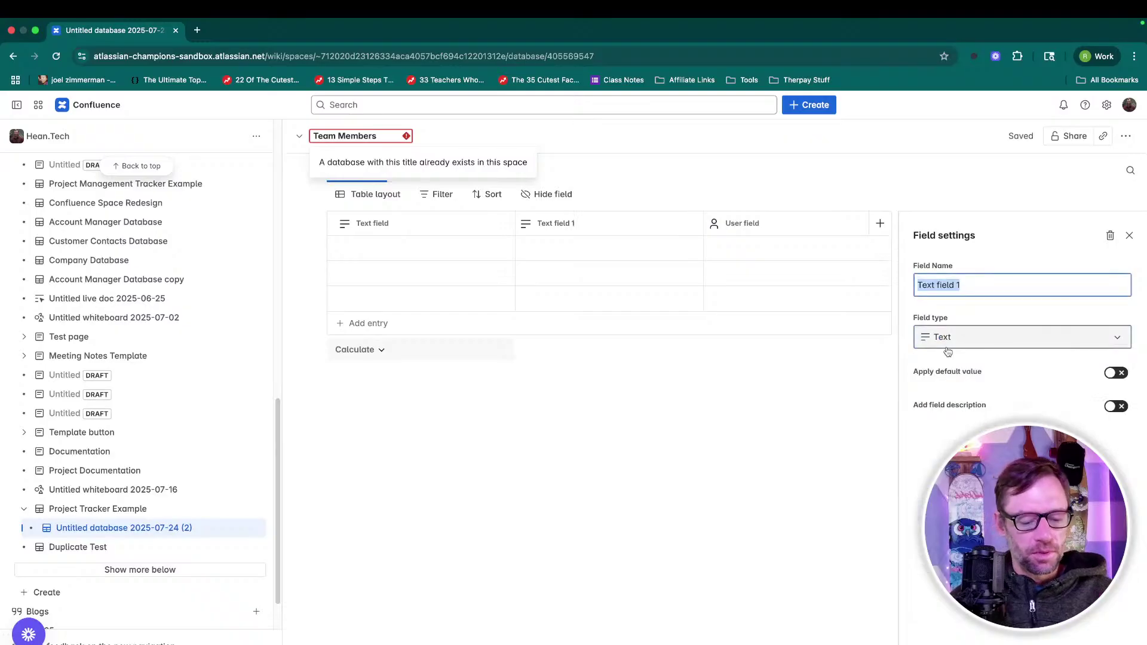
pyautogui.write('Desc')
pyautogui.press('BackSpace')
pyautogui.press('BackSpace')
pyautogui.press('BackSpace')
pyautogui.press('BackSpace')
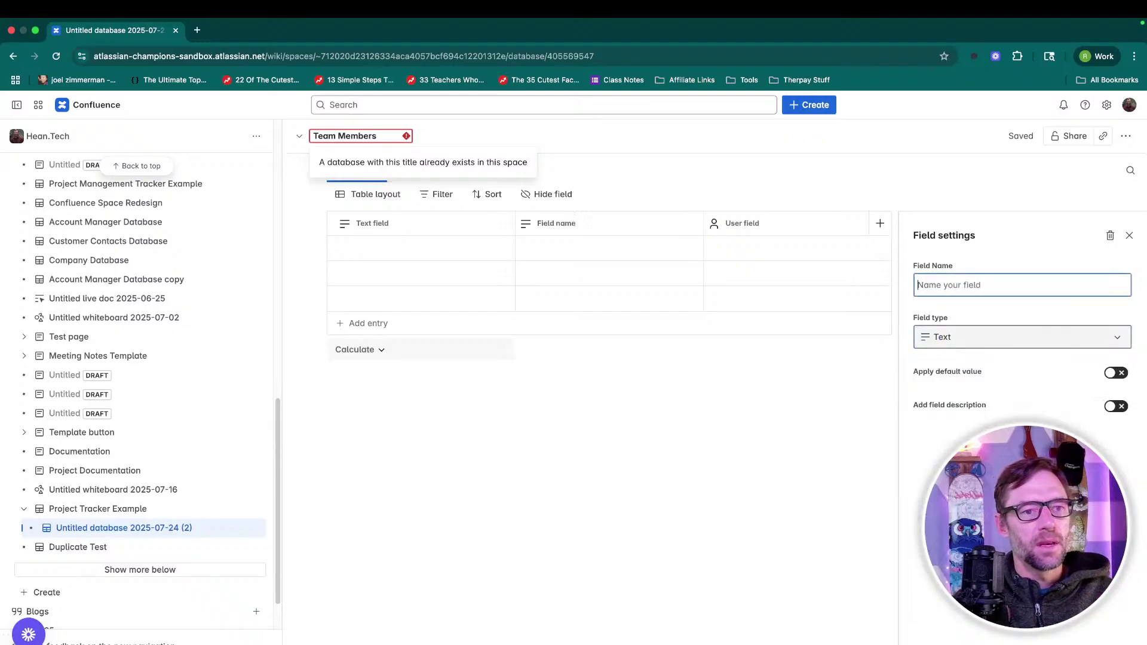
pyautogui.click(965, 336)
pyautogui.click(968, 510)
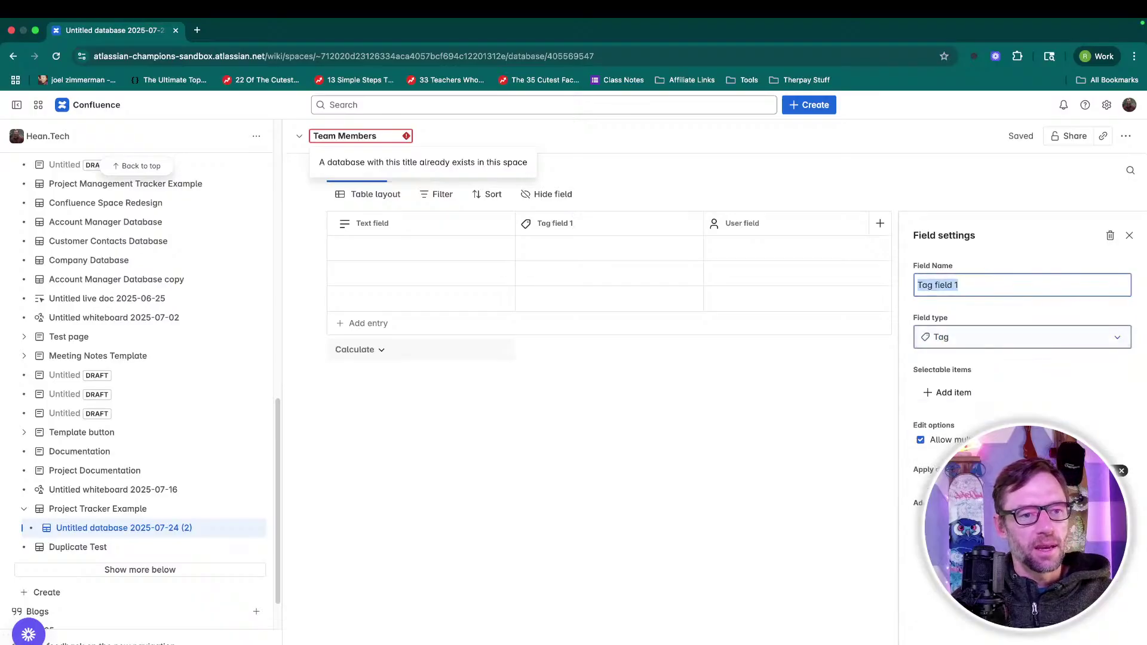
# Rename the tag field to "Skills" and add four selectable items, with the first two named FE and BE.
pyautogui.write('Skills')
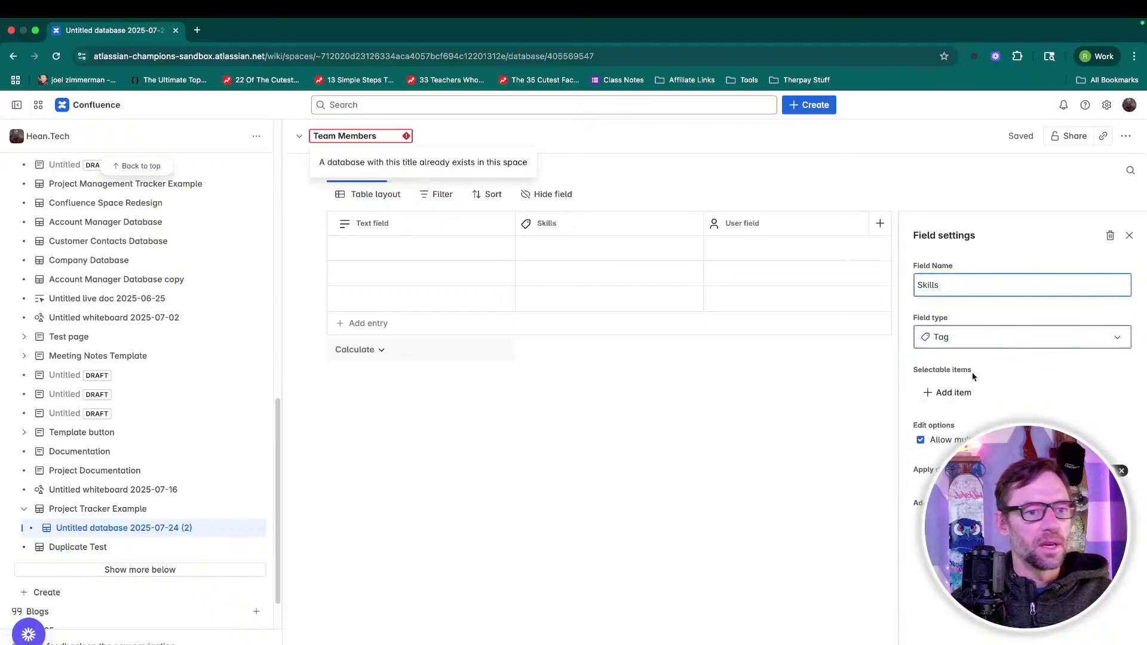
pyautogui.click(967, 392)
pyautogui.write('FE')
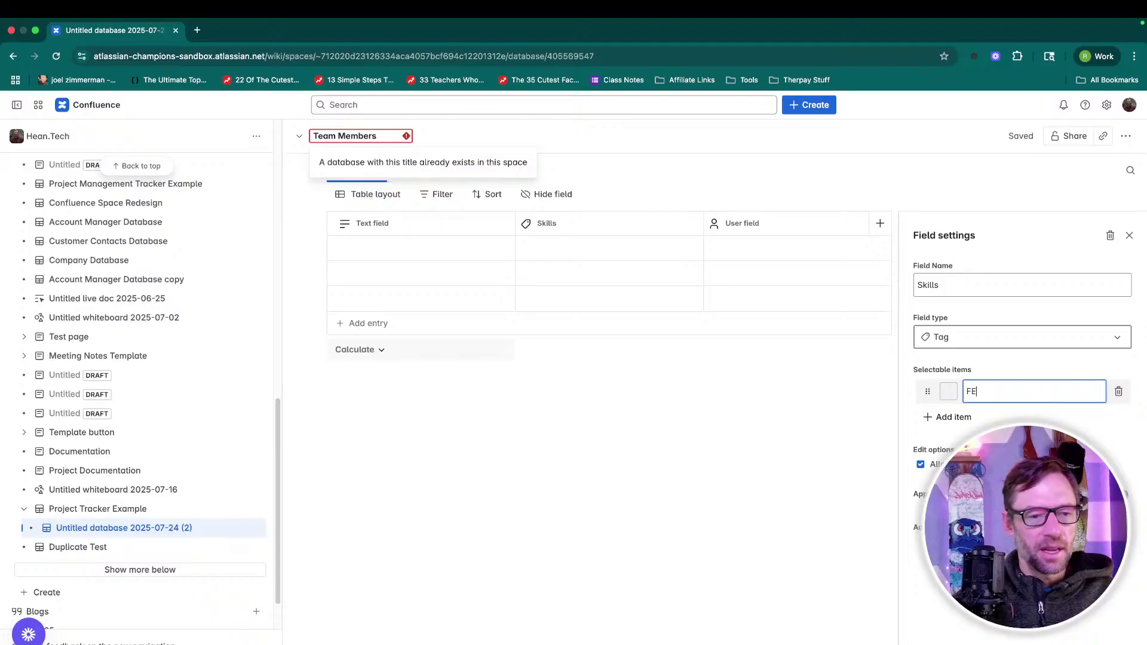
pyautogui.click(980, 418)
pyautogui.write('BE')
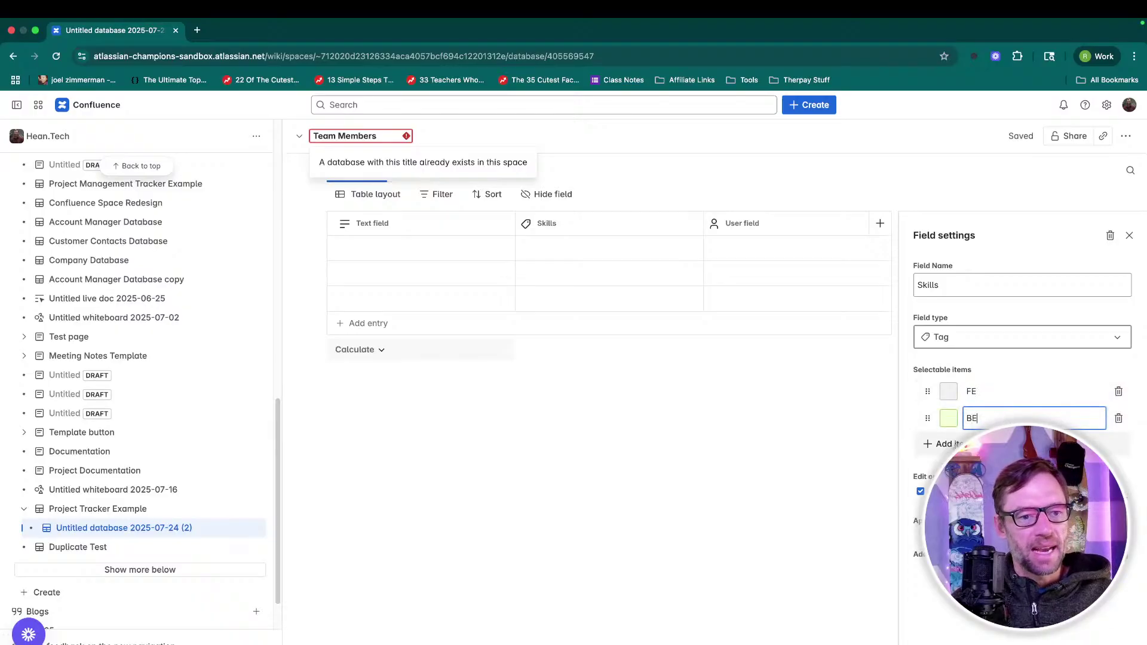
pyautogui.click(980, 444)
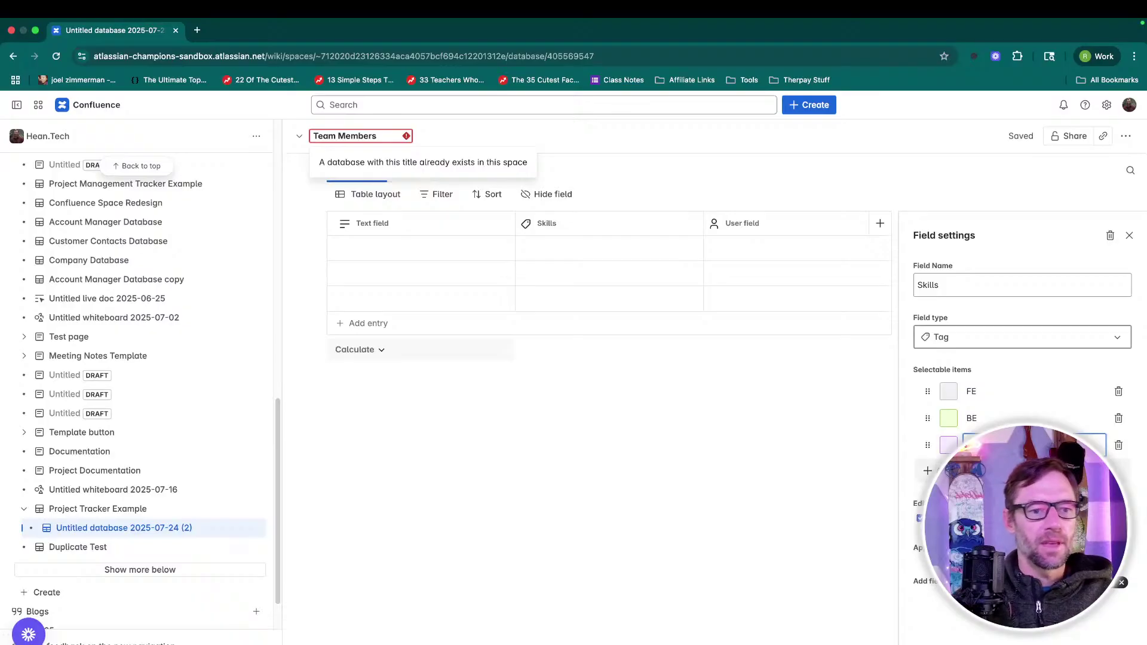
pyautogui.click(979, 470)
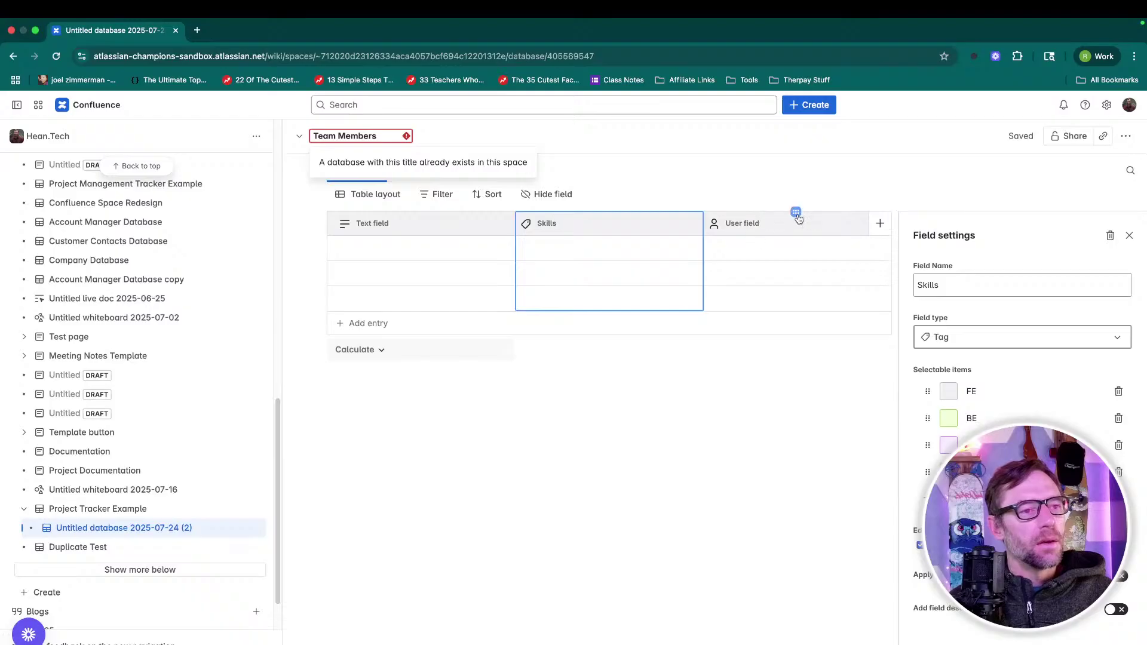
# Move the User field to the first column, ahead of the Text field.
pyautogui.click(797, 215)
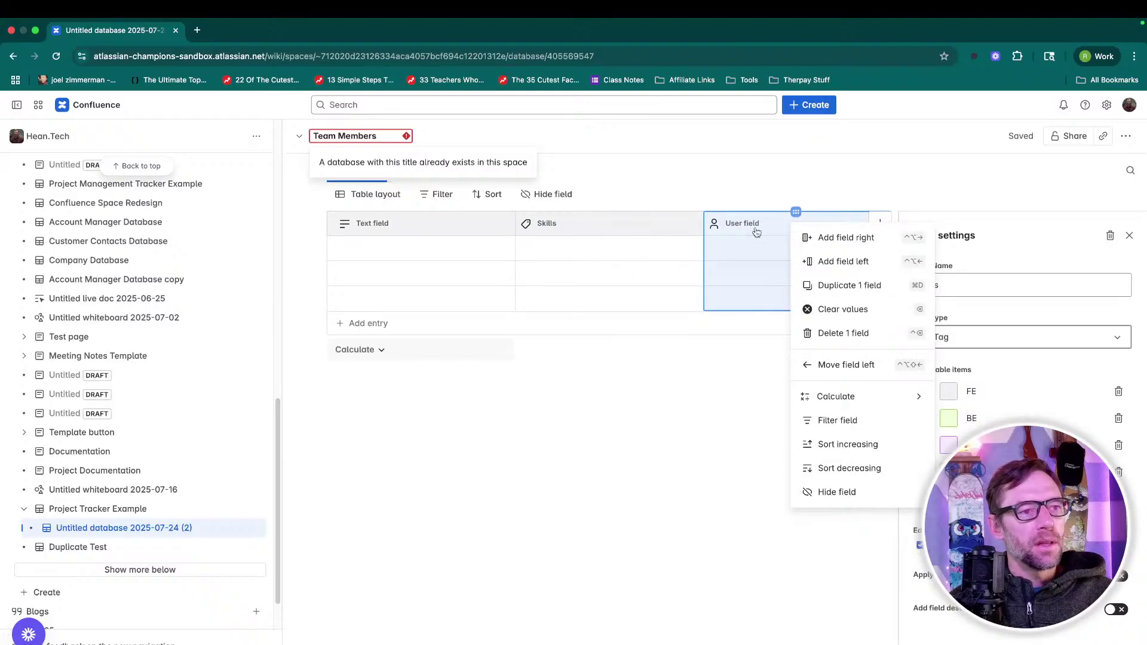
pyautogui.moveTo(797, 216); pyautogui.dragTo(421, 218)
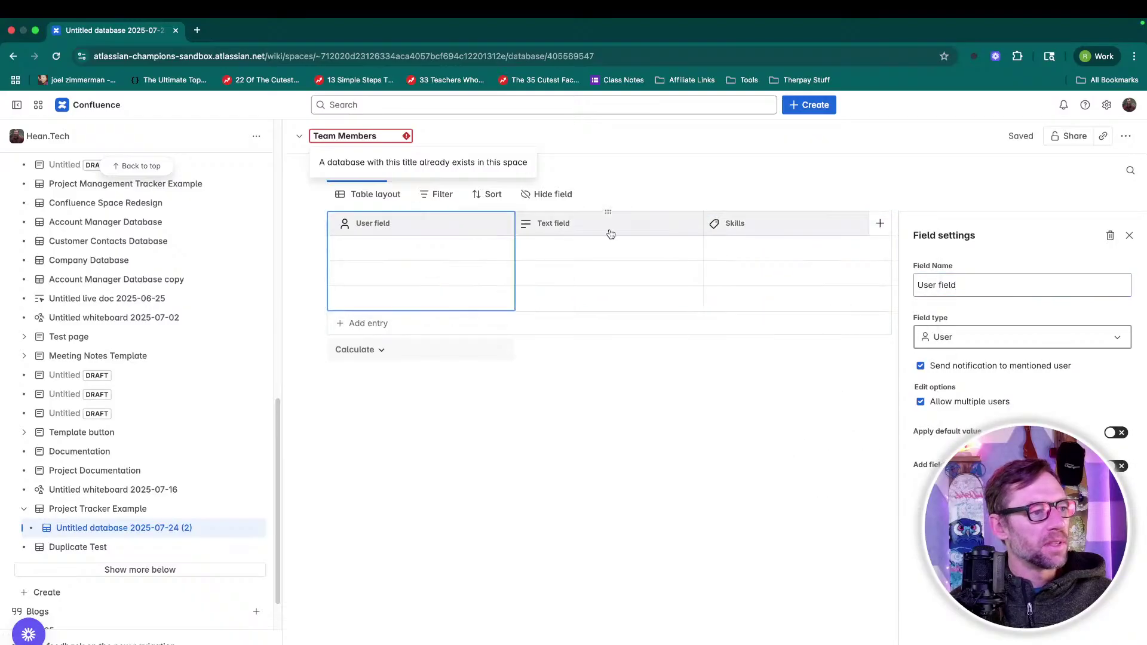
# Delete the Text field between the User field and the Skills field.
pyautogui.click(610, 234)
pyautogui.click(608, 213)
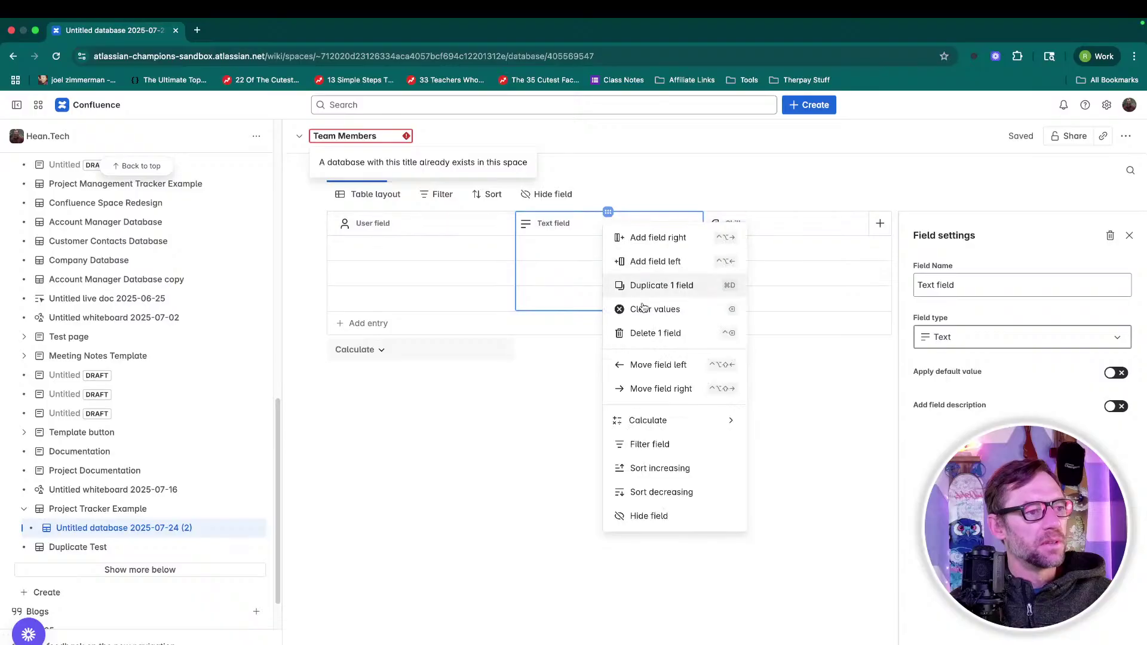
pyautogui.click(655, 333)
pyautogui.click(799, 302)
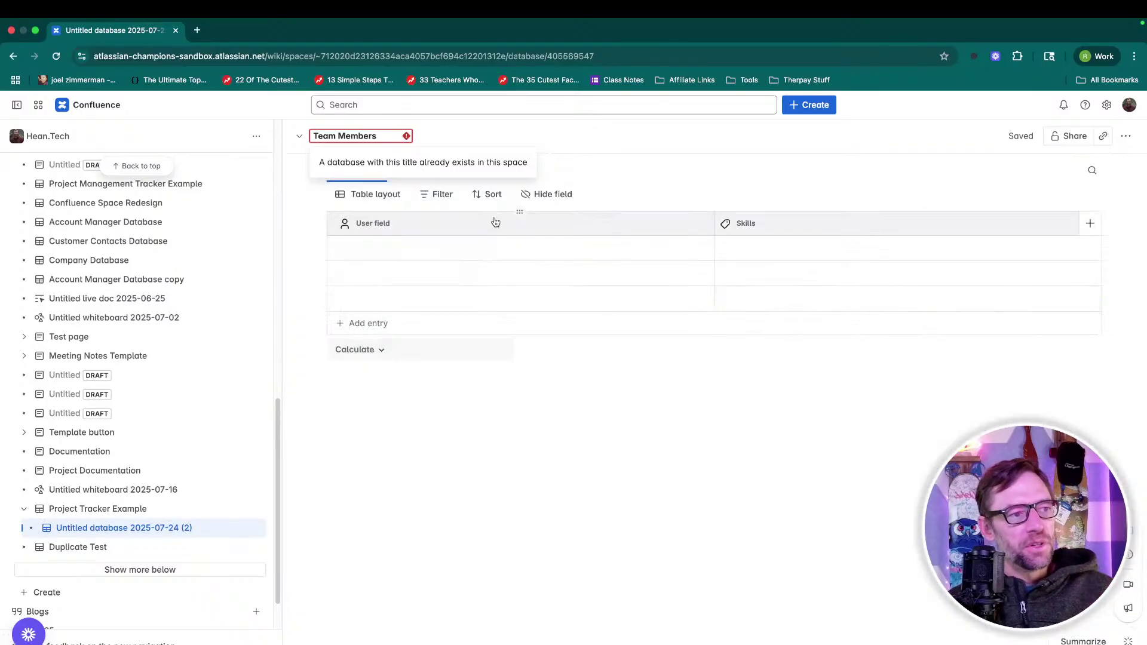
# Rename the User field to "Team Member".
pyautogui.click(440, 226)
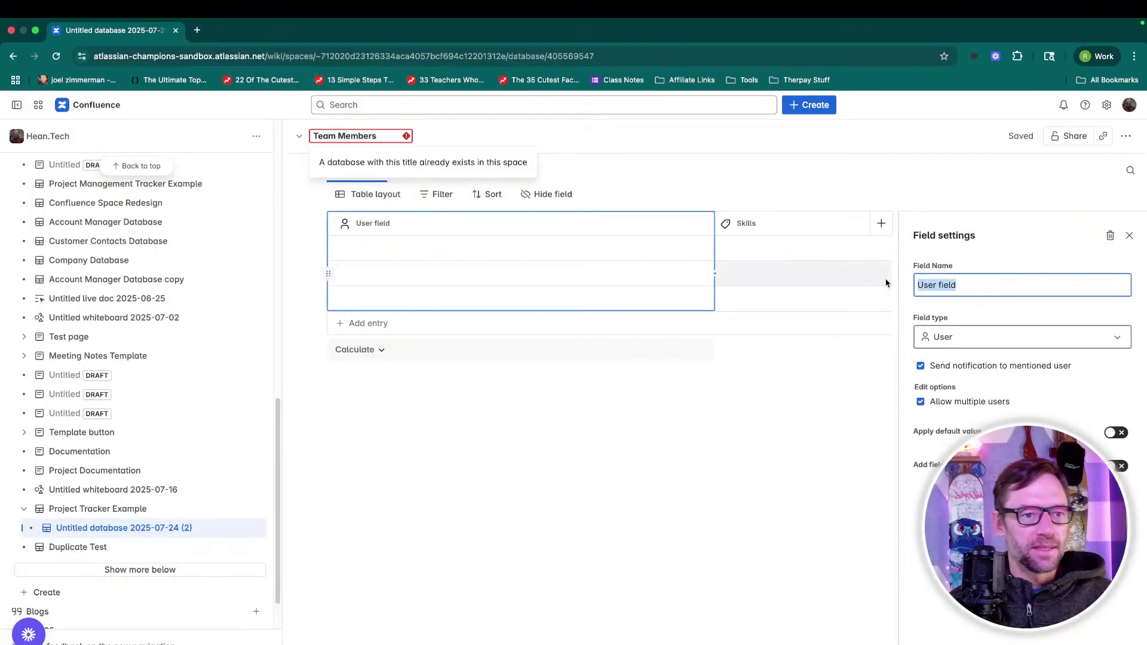
pyautogui.write('Team Member')
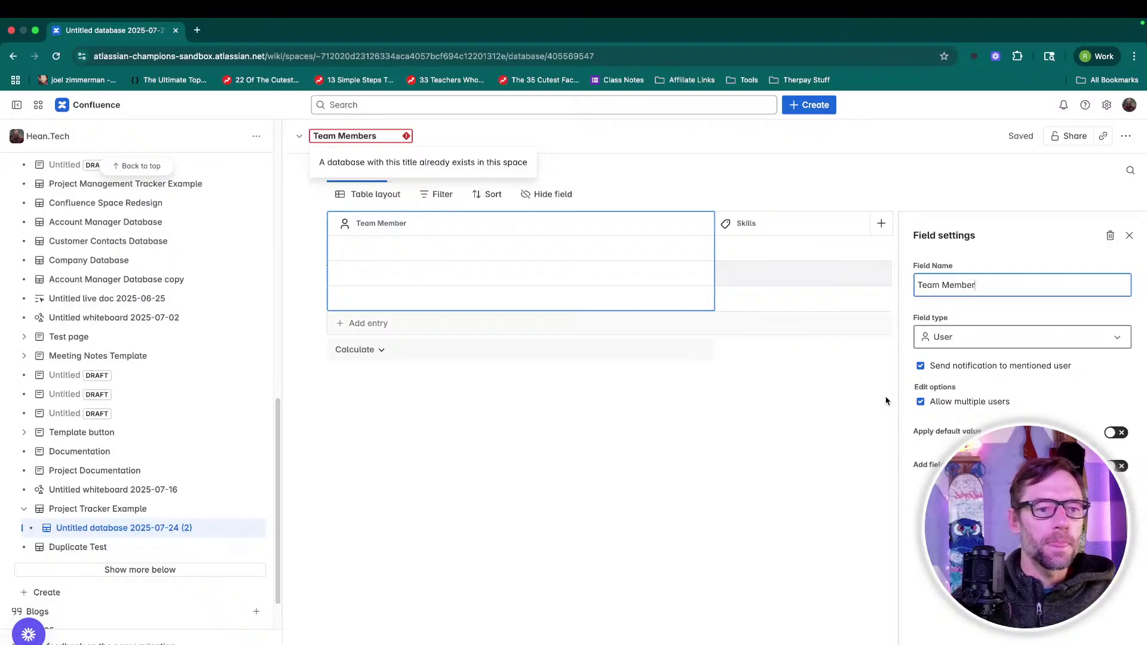
pyautogui.click(816, 485)
# Change the new database's title to "Team Members Version 2".
pyautogui.click(578, 246)
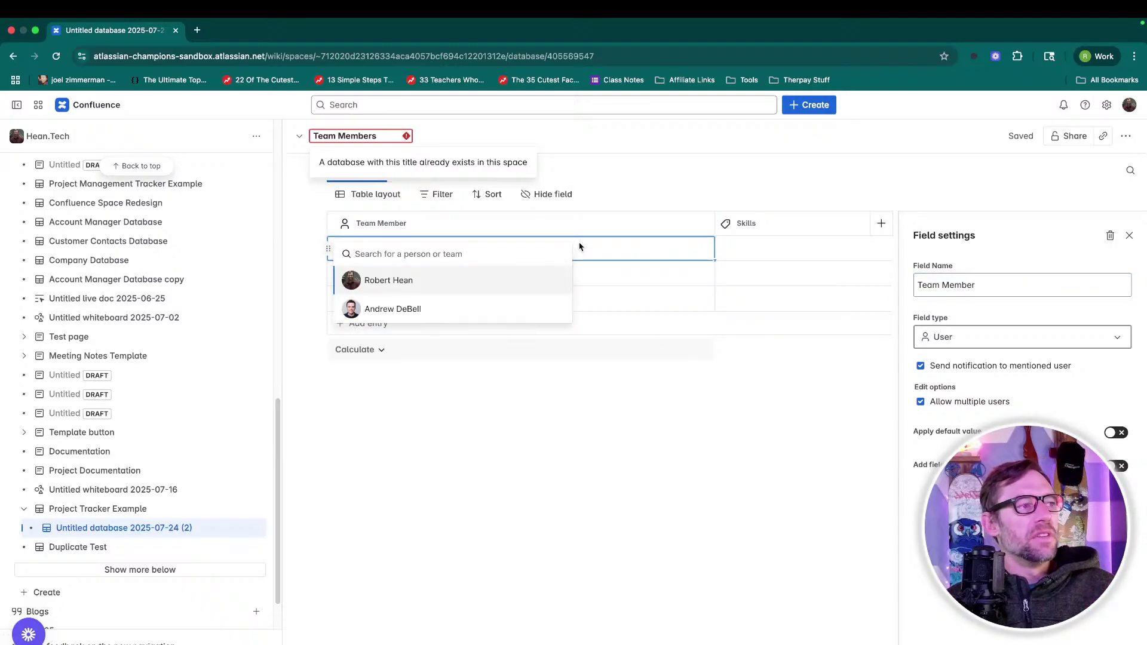
pyautogui.click(385, 135)
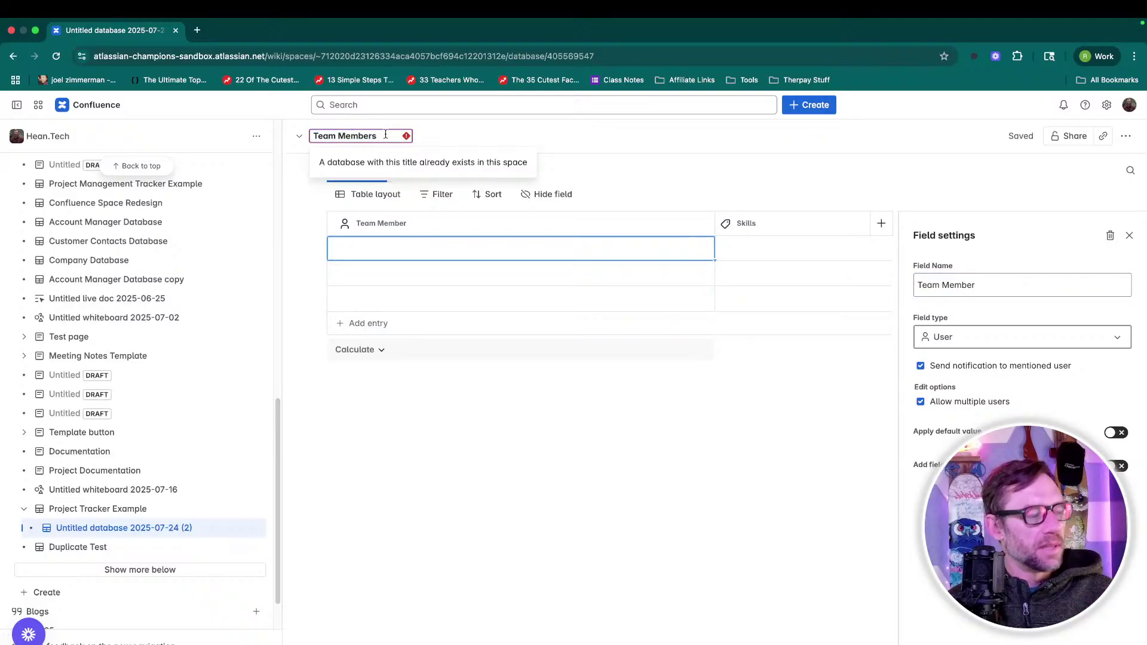
pyautogui.write('Version 2')
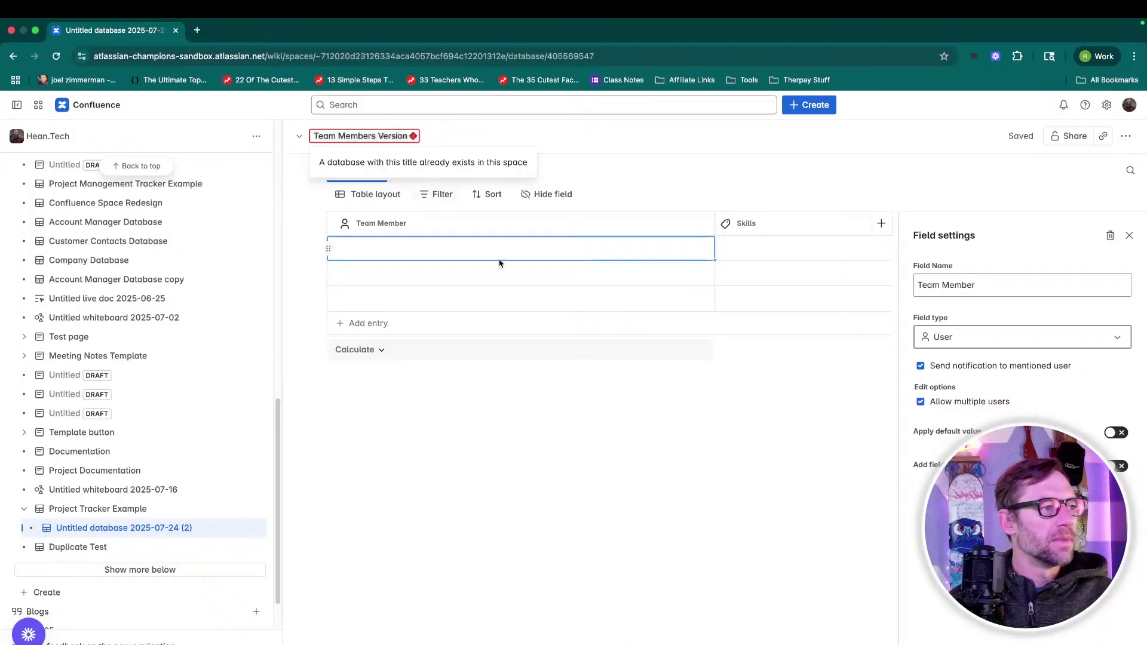
# Fill the Team Member field of the first three entries with three different people, searching by first name for the third.
pyautogui.click(498, 249)
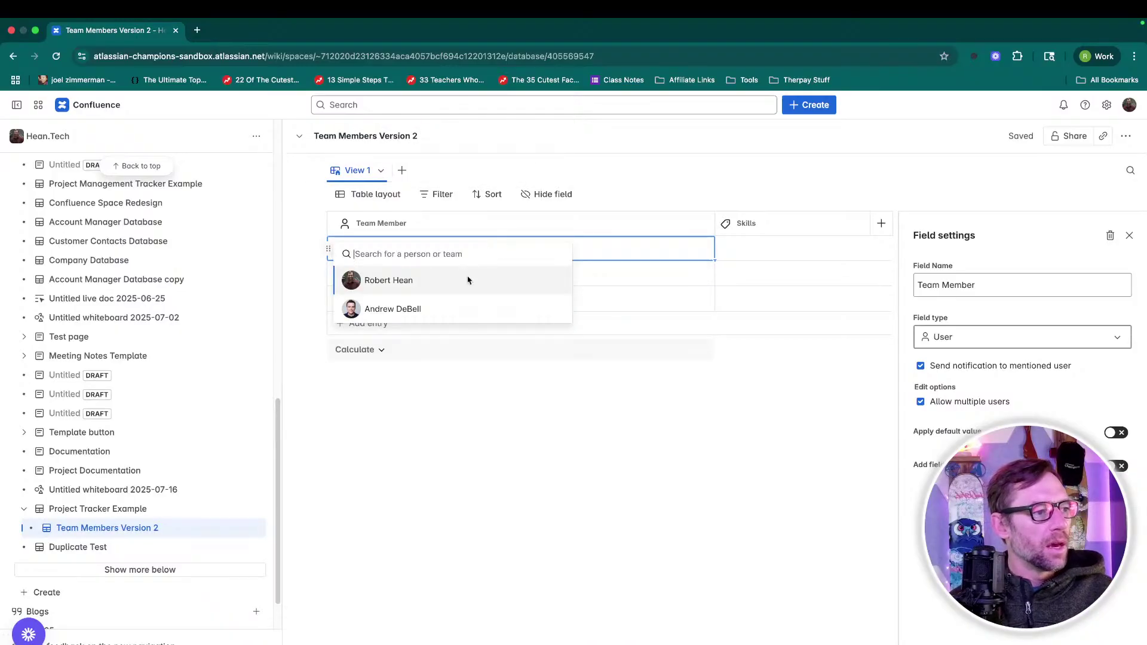
pyautogui.click(468, 281)
pyautogui.click(605, 279)
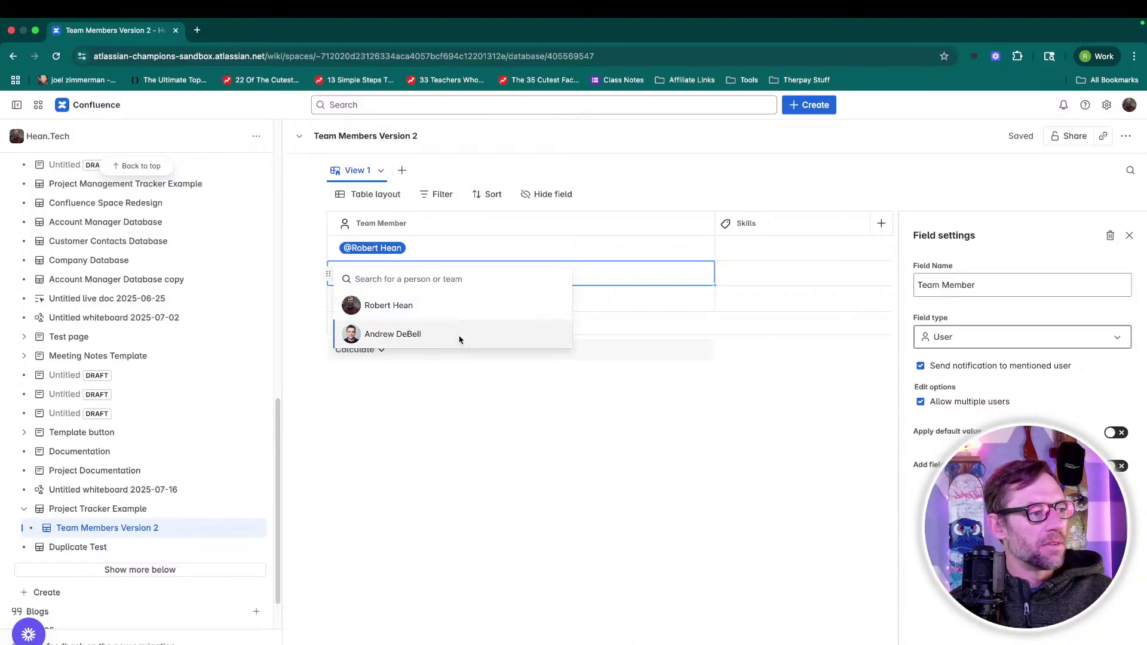
pyautogui.click(460, 335)
pyautogui.click(633, 298)
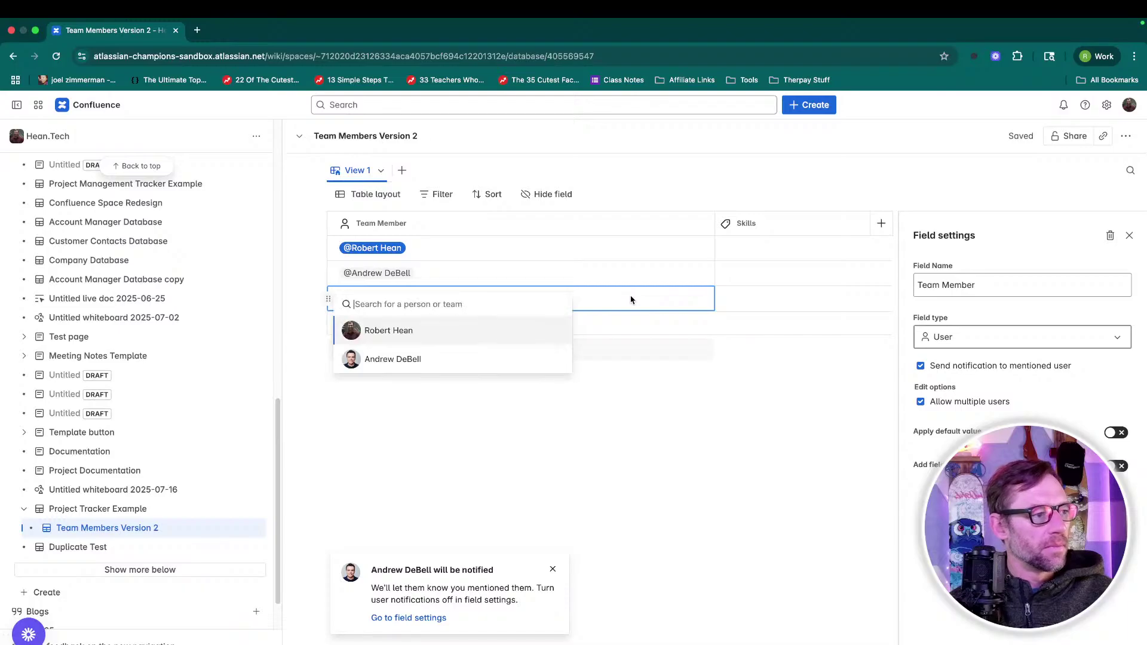
pyautogui.write('Loren')
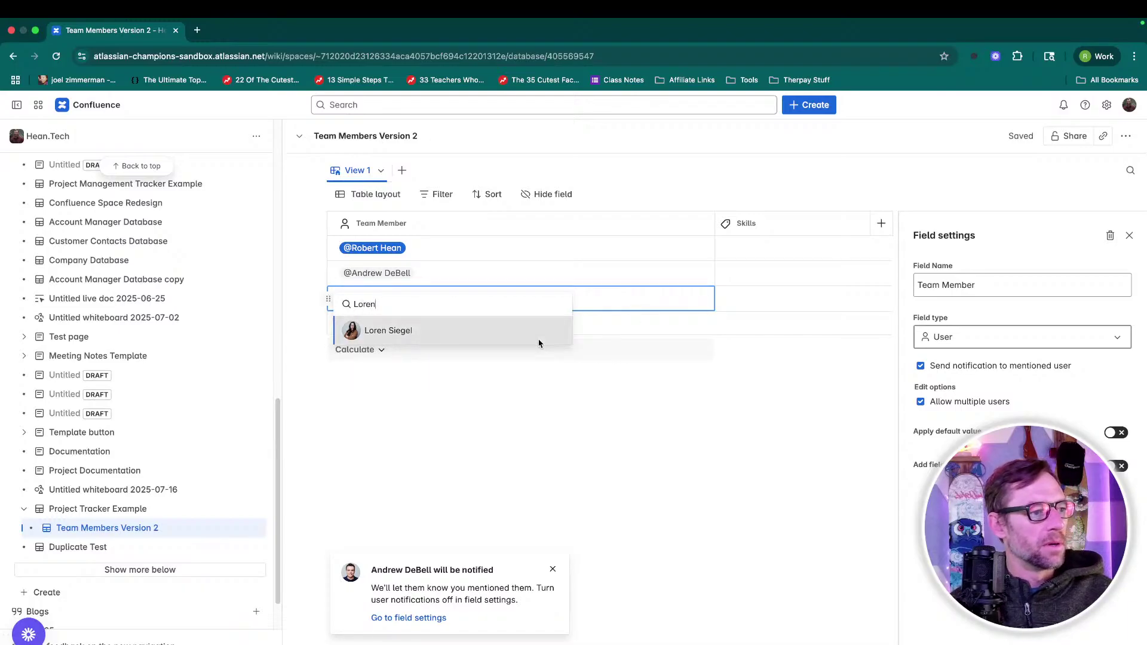
pyautogui.click(538, 341)
pyautogui.click(706, 468)
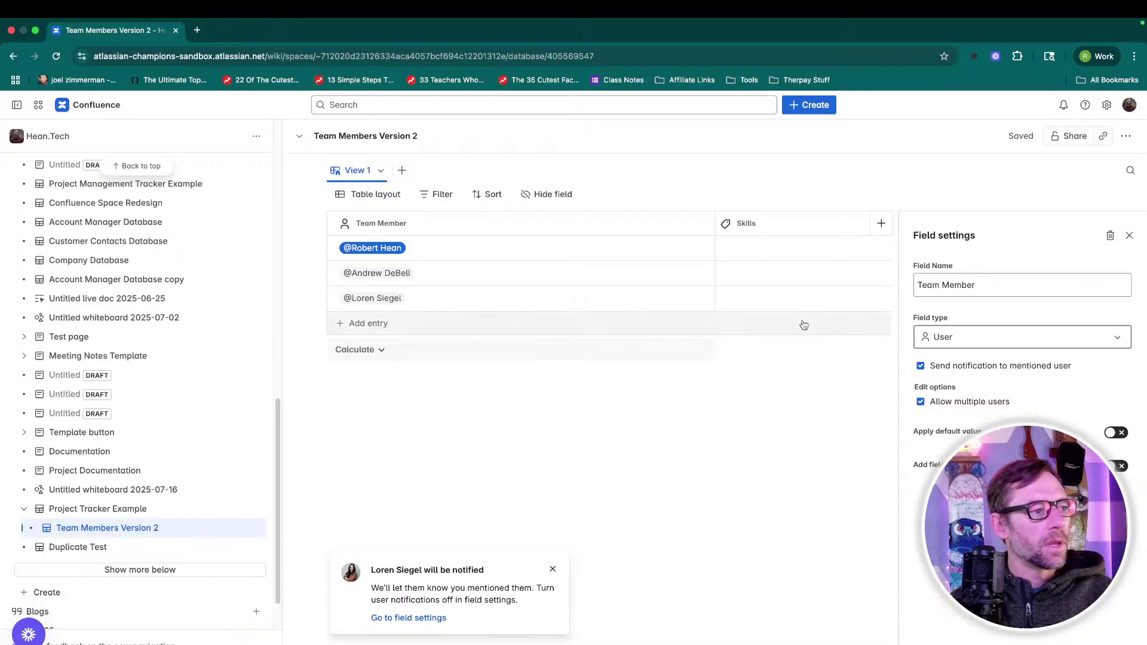
# Close the field settings and assign Skills: FE and BE to the first entry, FE to the second, Integrations to the third.
pyautogui.click(1129, 235)
pyautogui.click(970, 249)
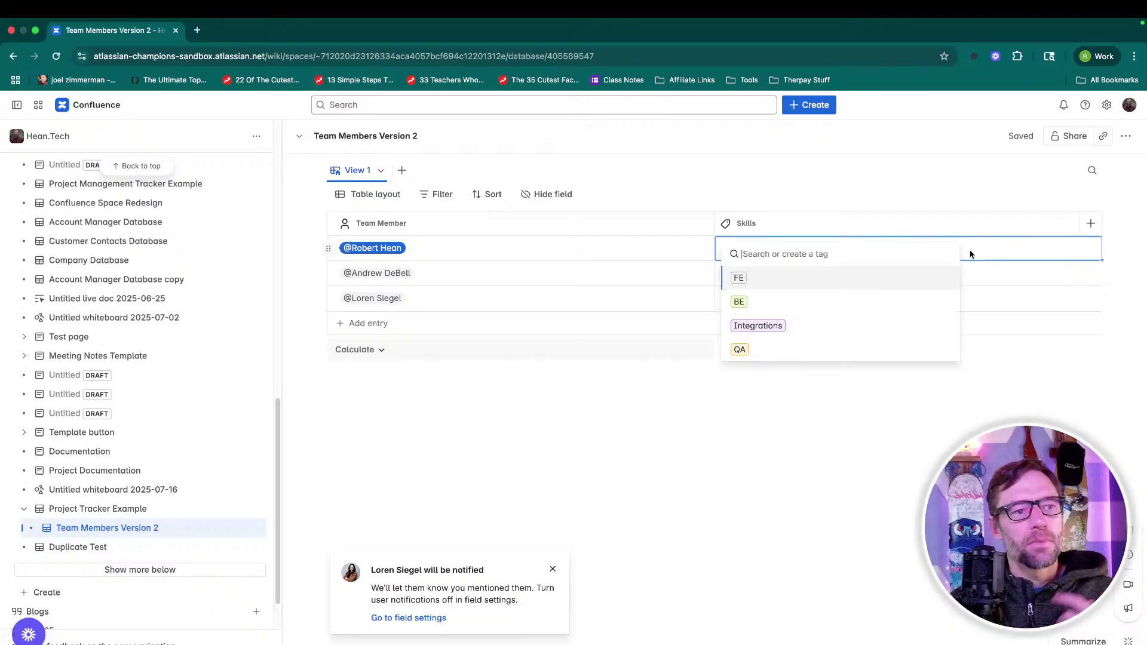
pyautogui.click(872, 296)
pyautogui.click(874, 300)
pyautogui.click(980, 275)
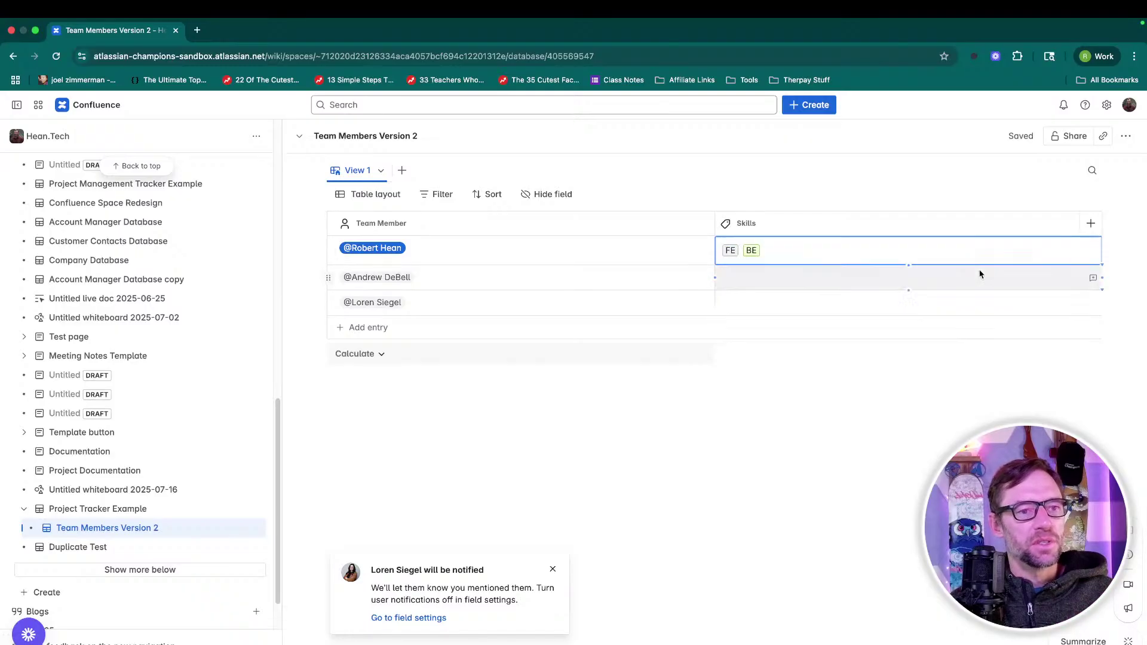
pyautogui.click(880, 305)
pyautogui.click(991, 304)
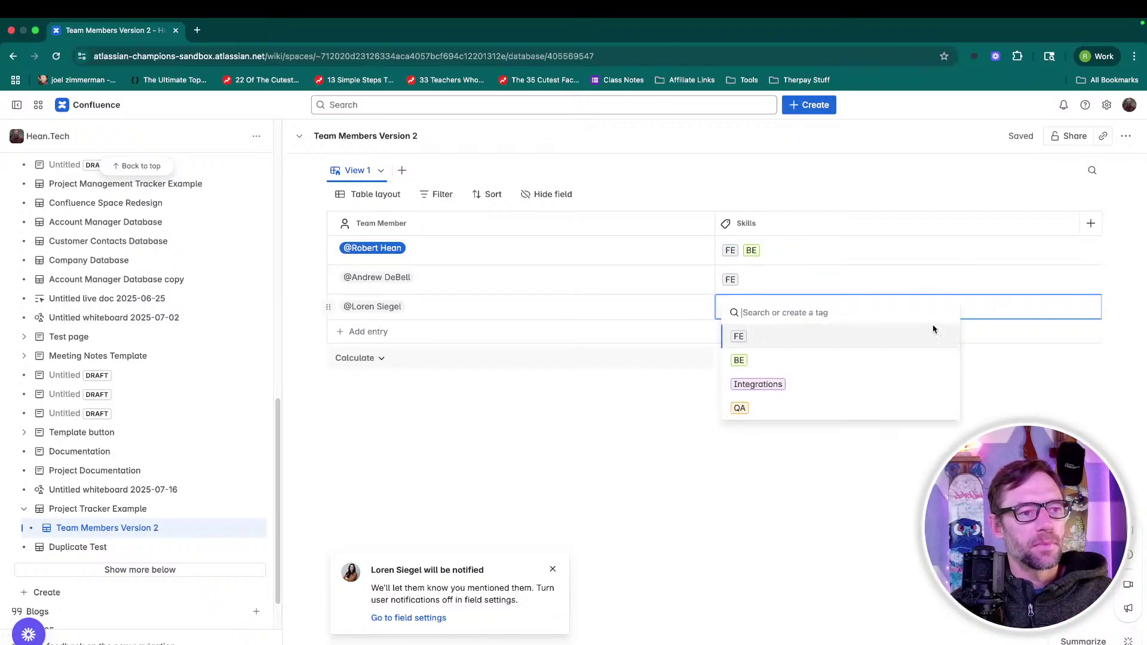
pyautogui.click(885, 384)
# Add a fourth entry and tag its Skills with QA and Integrations.
pyautogui.click(1026, 331)
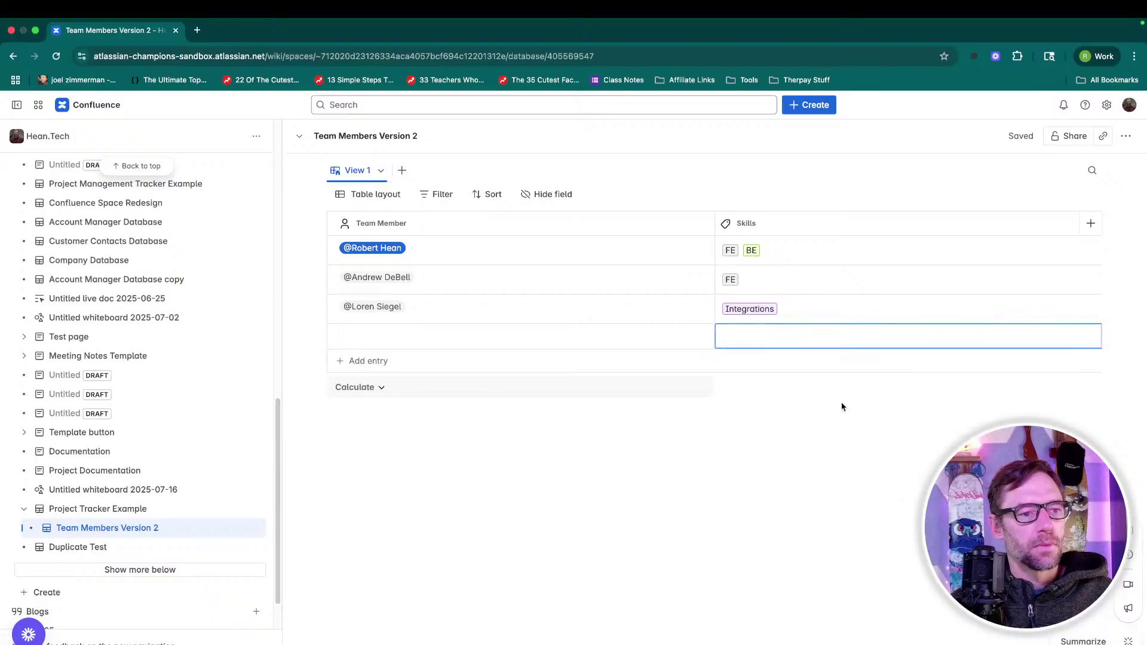
pyautogui.click(853, 330)
pyautogui.click(829, 436)
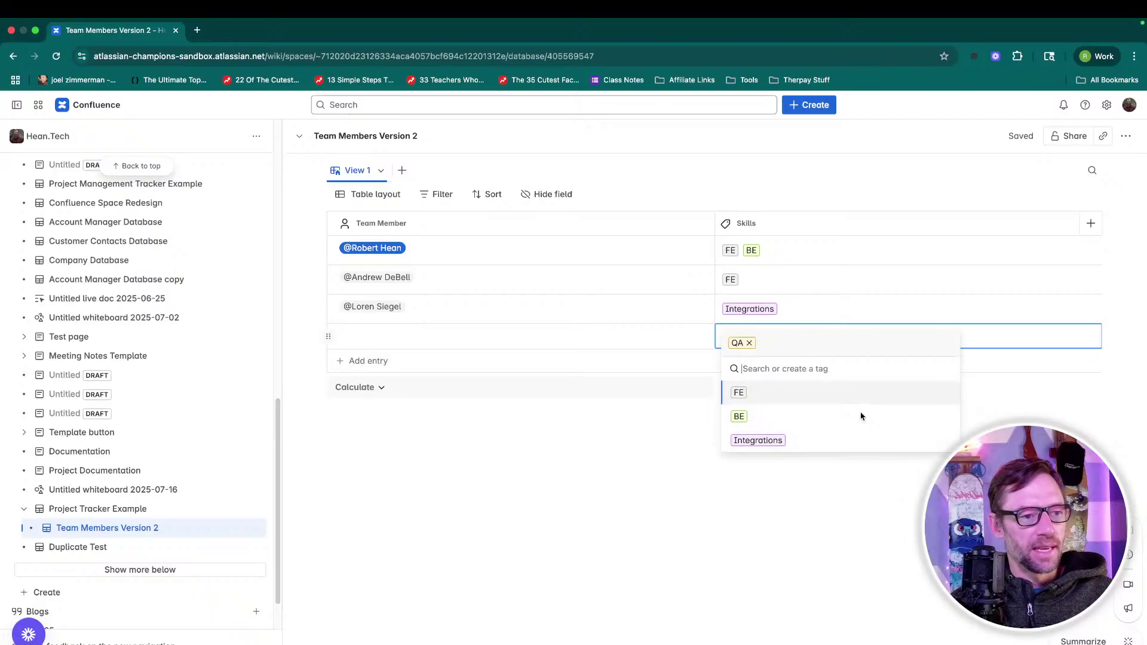
pyautogui.click(854, 444)
pyautogui.click(684, 522)
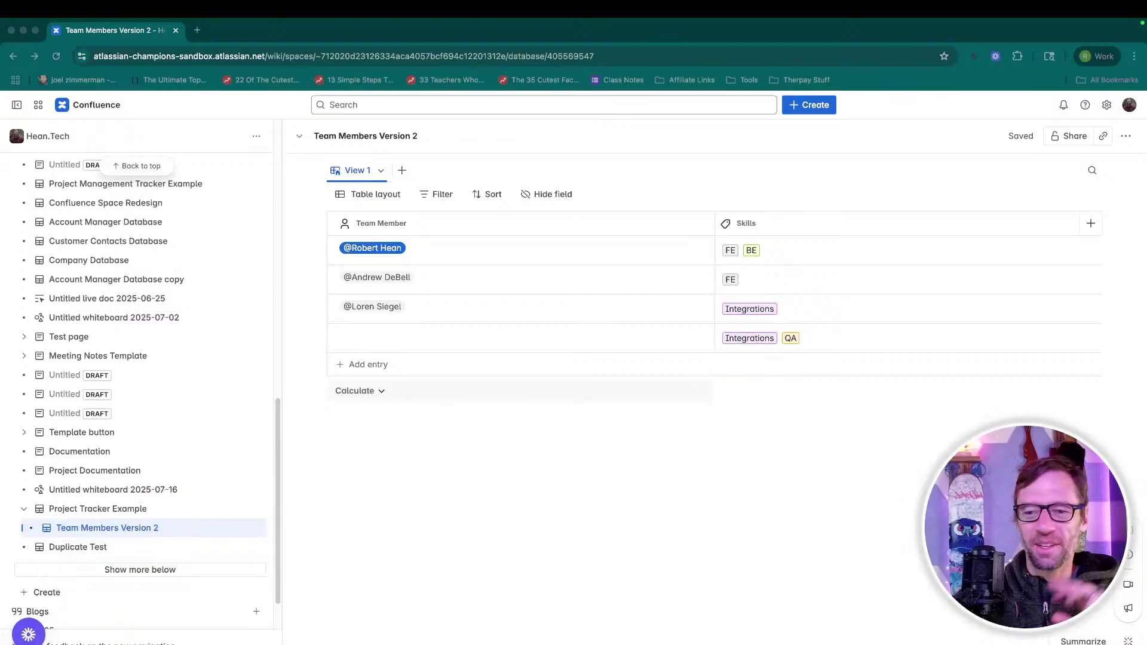
pyautogui.click(572, 511)
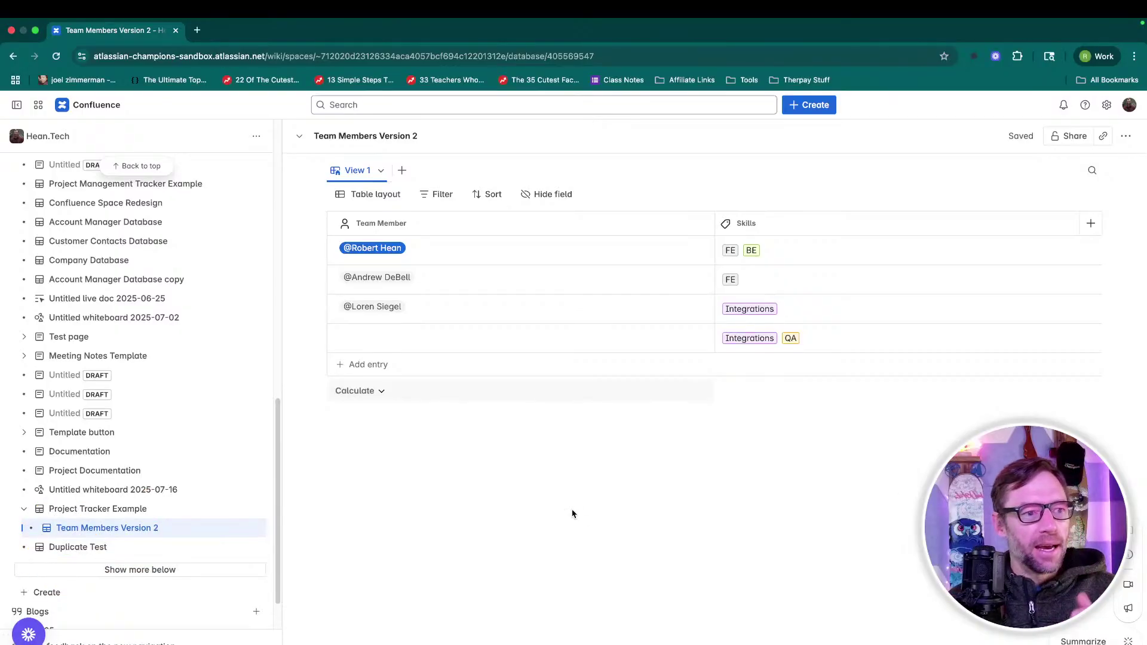
pyautogui.click(492, 348)
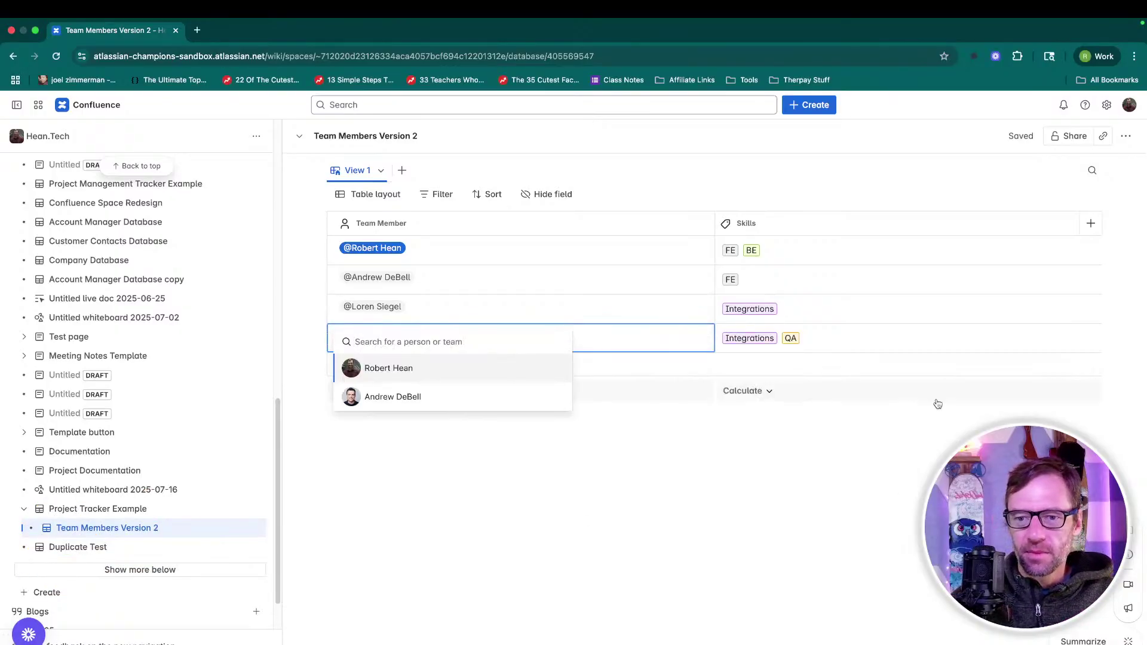
pyautogui.click(830, 484)
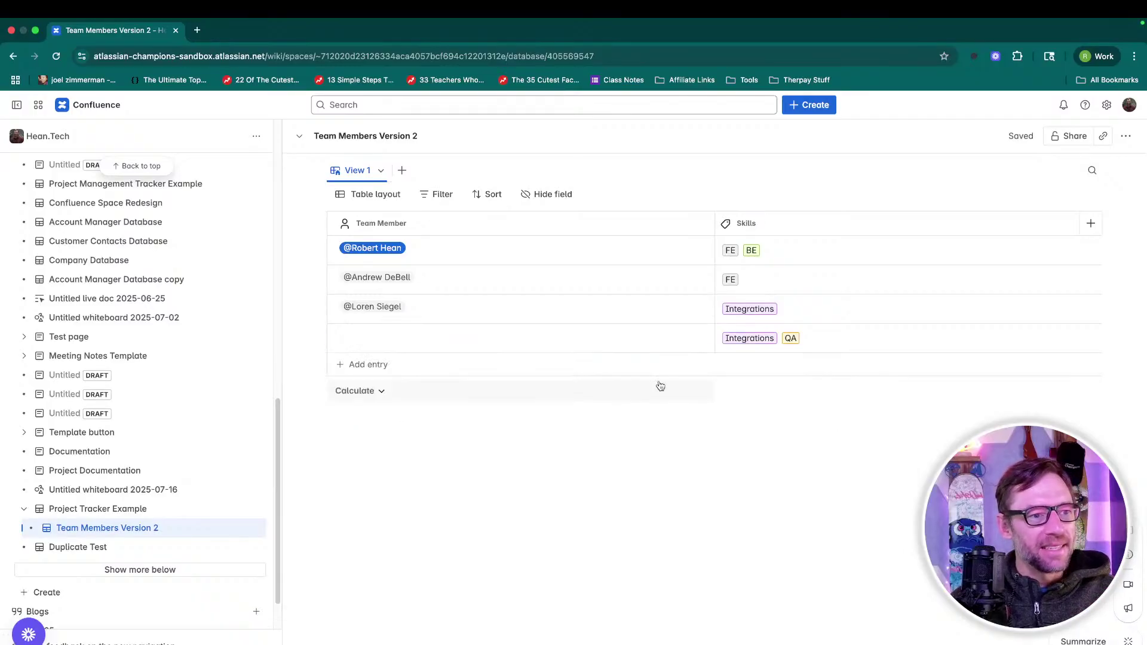
# Search for a team member by first name and assign that person to the fourth entry's Team Member field.
pyautogui.click(437, 349)
pyautogui.click(452, 342)
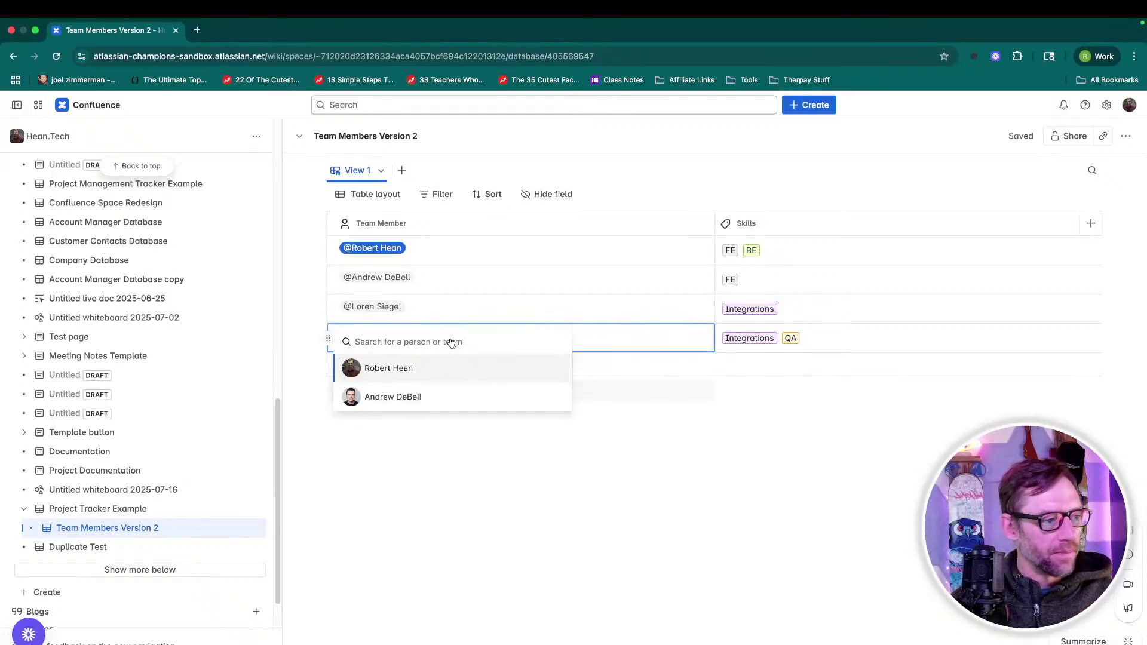
pyautogui.write('Rod')
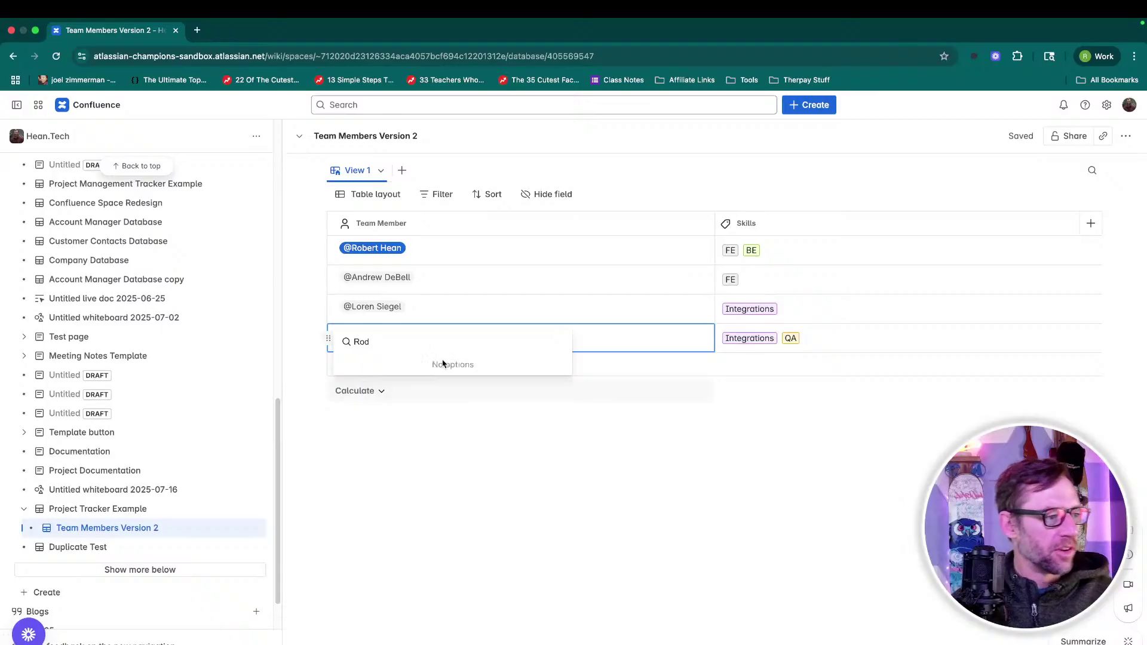
pyautogui.press('BackSpace')
pyautogui.press('BackSpace')
pyautogui.press('BackSpace')
pyautogui.write('Alex')
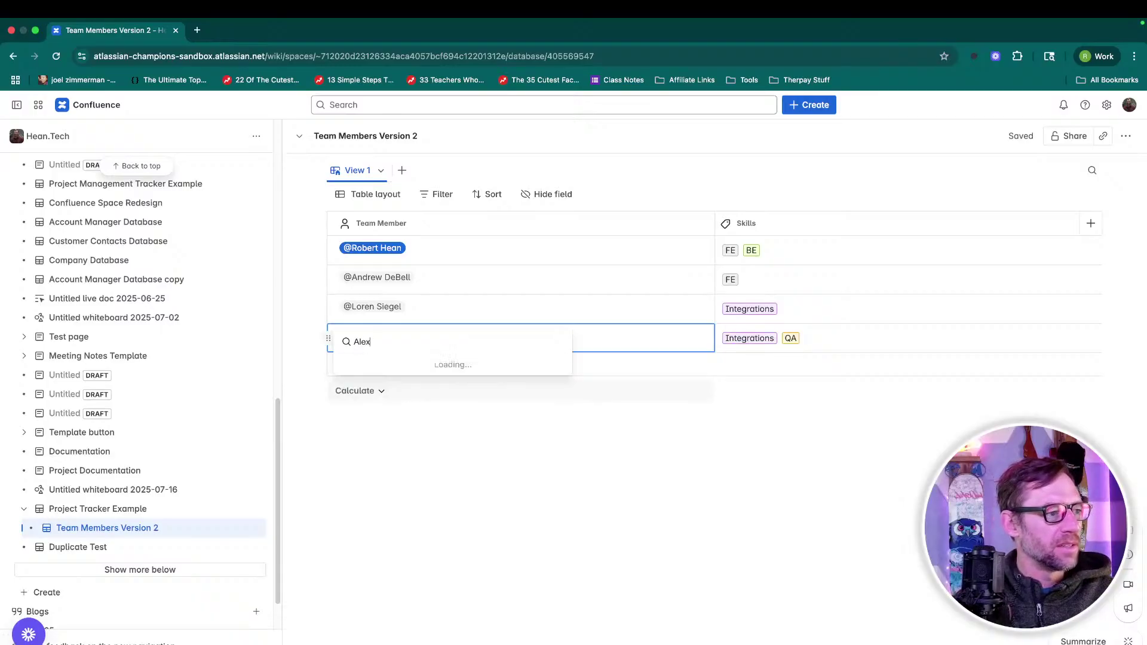
pyautogui.click(504, 374)
pyautogui.click(763, 474)
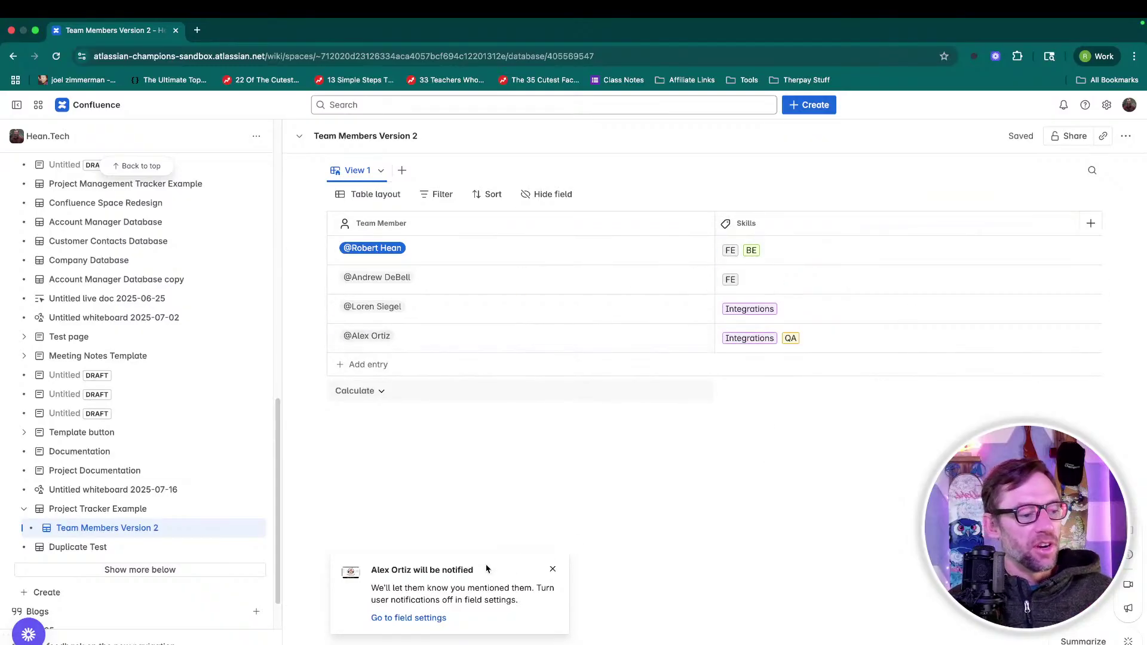
# Open the Team Member field's settings, examine the option for notifying mentioned users, and close the settings.
pyautogui.click(421, 619)
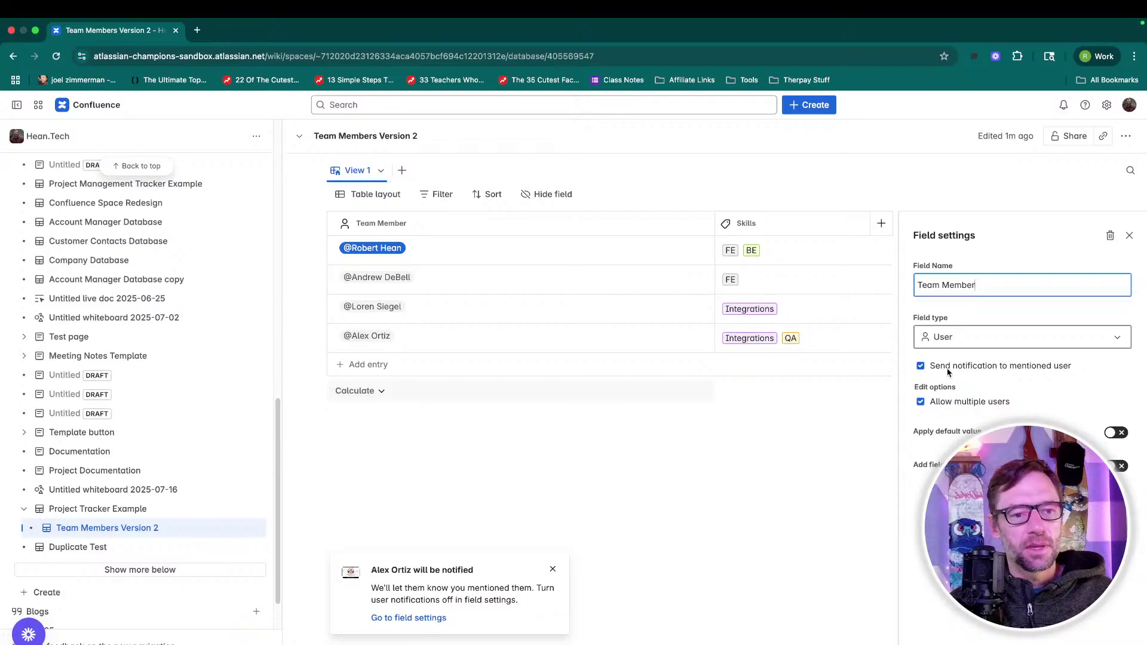
pyautogui.moveTo(951, 369); pyautogui.dragTo(1025, 369)
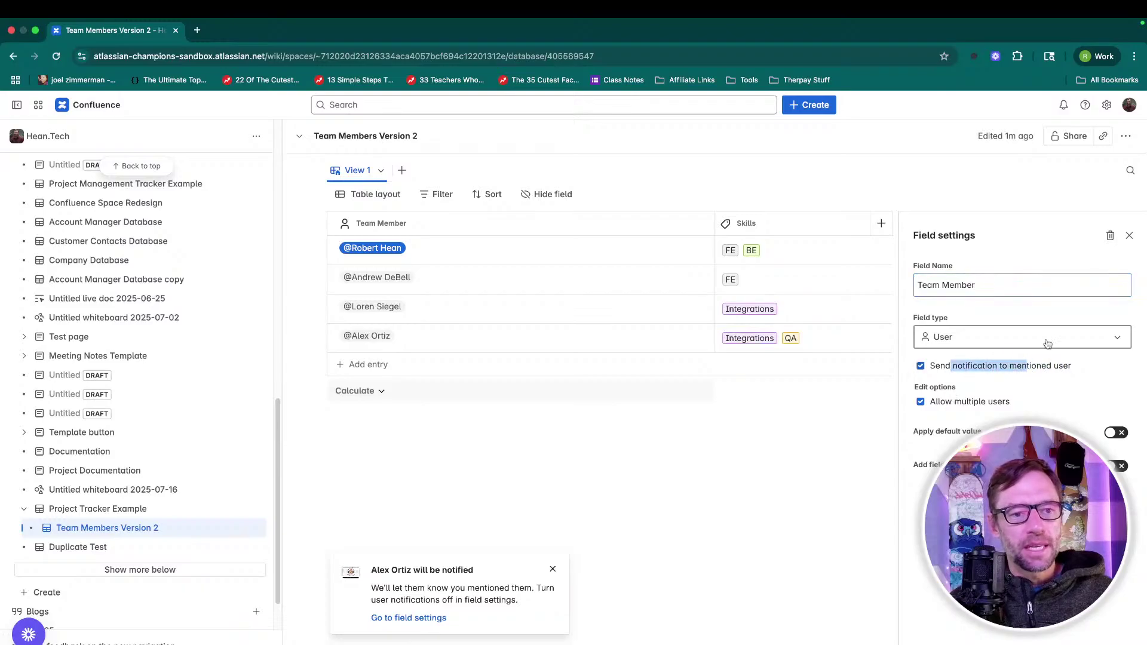
pyautogui.click(1129, 236)
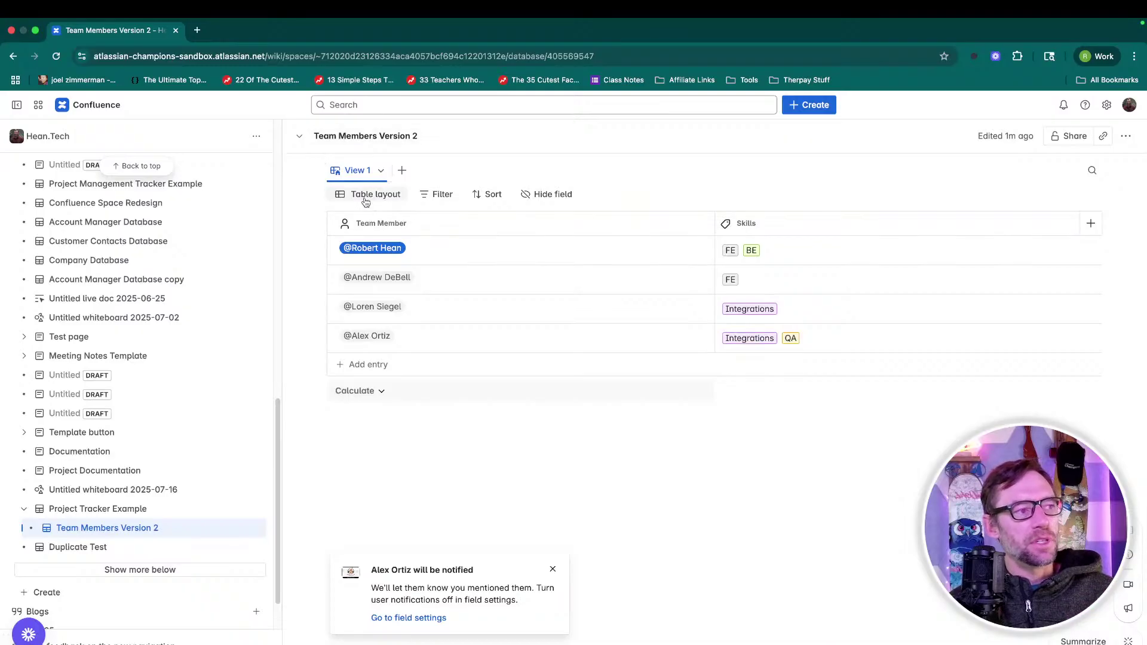
# Add an Entry link field named "Team Member" to the Project Tracker Example database and link it to Team Members Version 2.
pyautogui.click(111, 509)
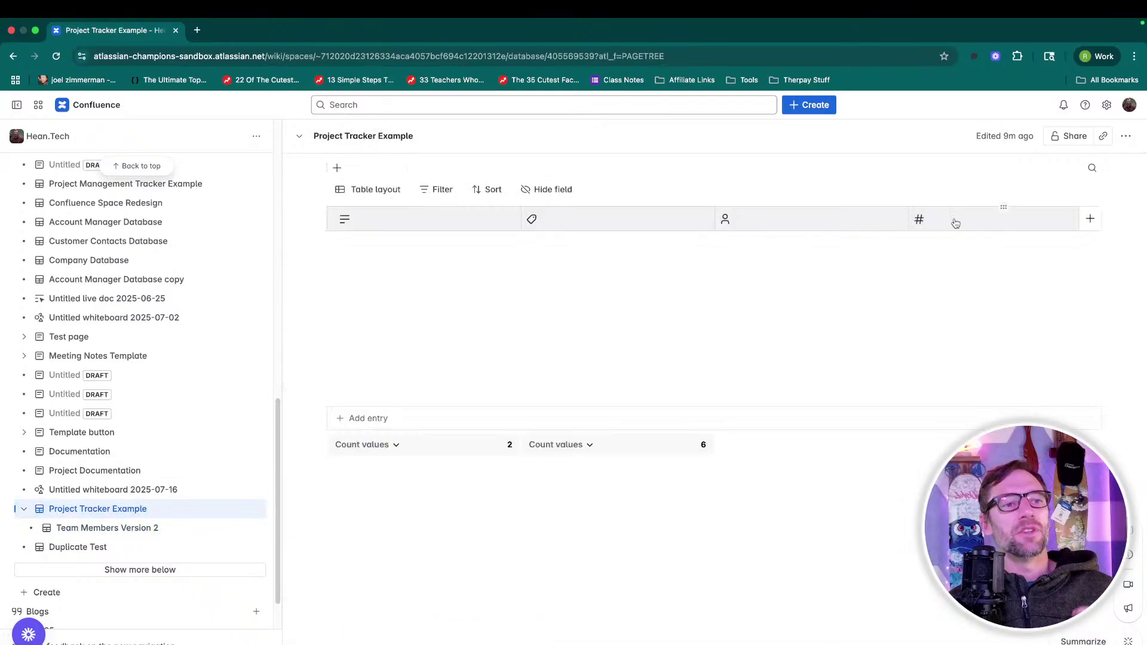
pyautogui.click(1091, 226)
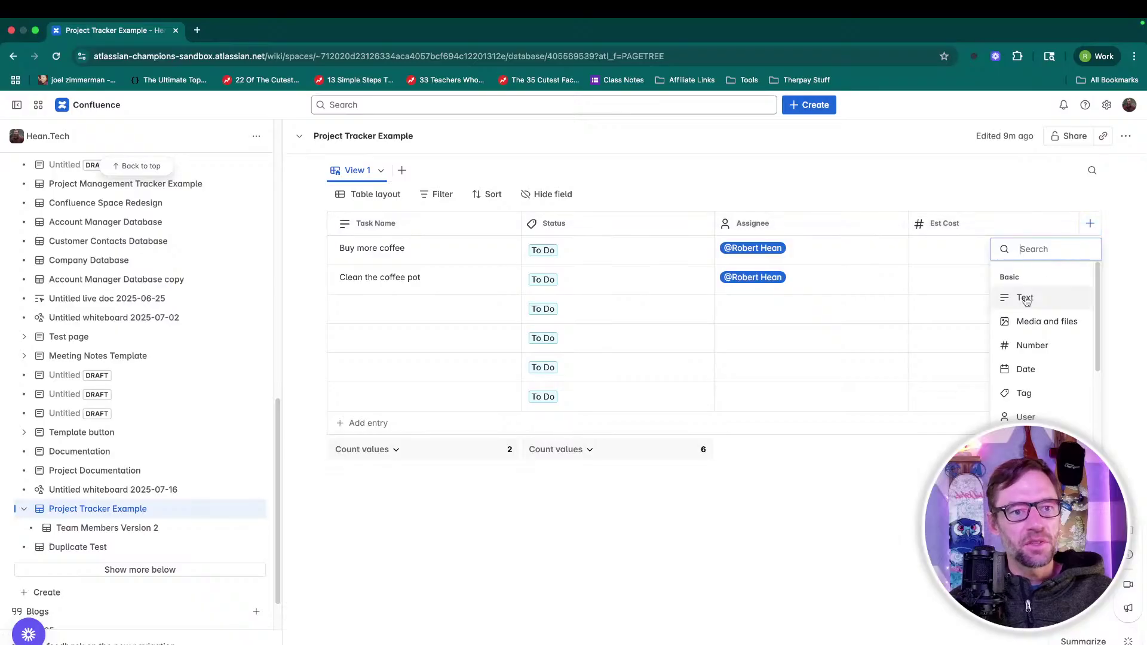
pyautogui.scroll(-5, 1034, 347)
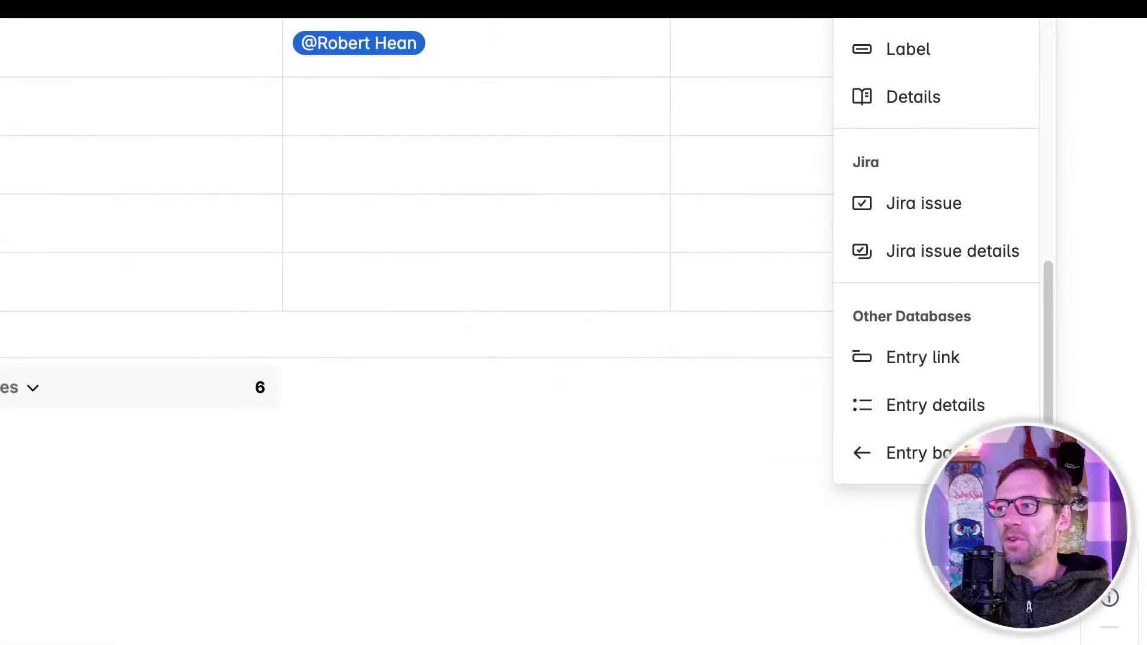
pyautogui.click(890, 361)
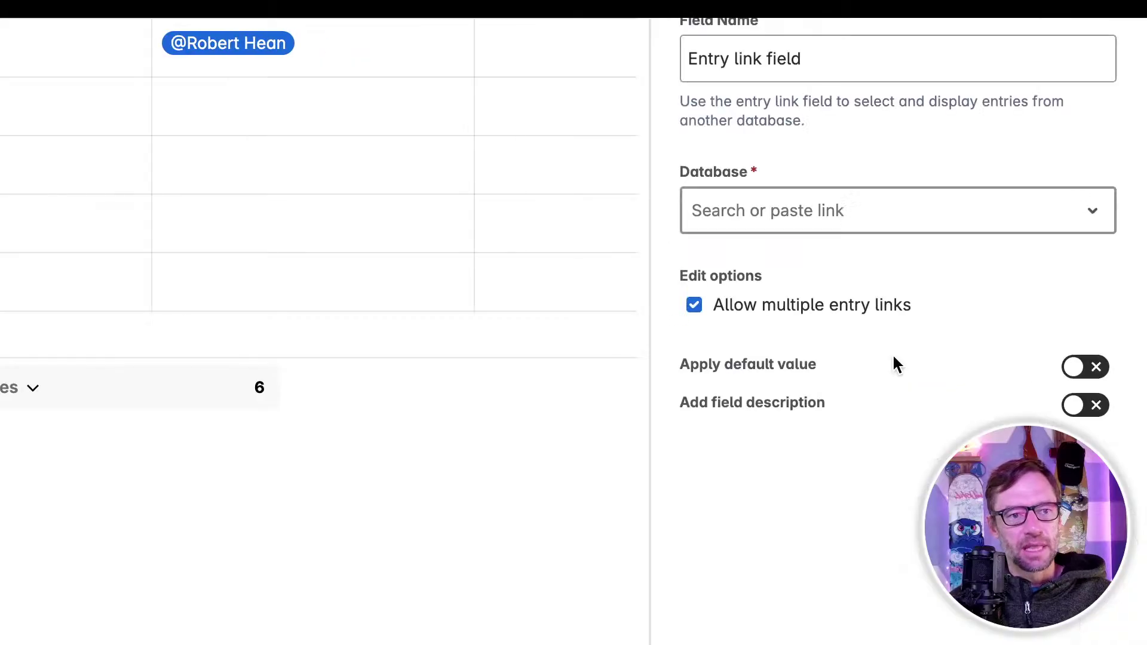
pyautogui.write('Team Member')
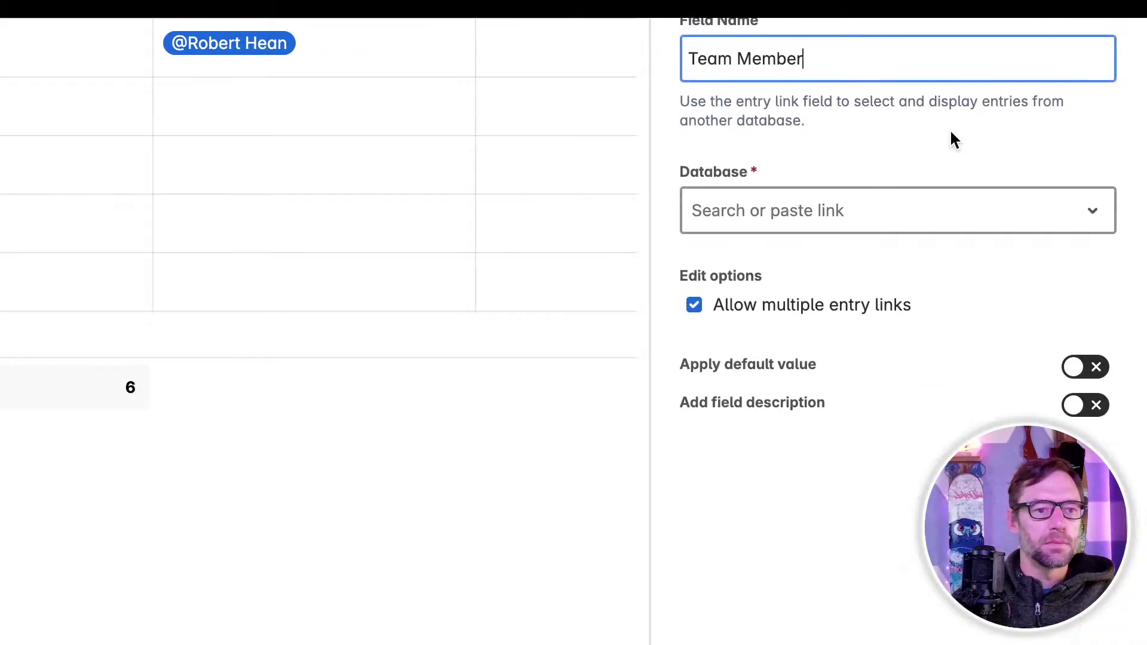
pyautogui.click(954, 220)
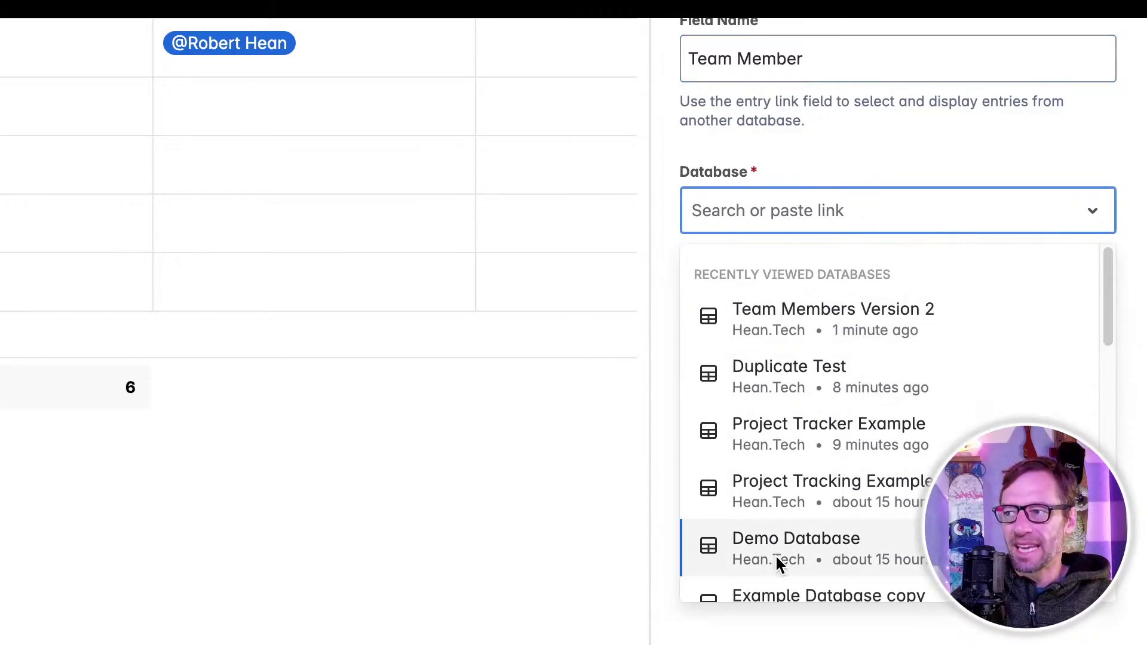
pyautogui.click(793, 331)
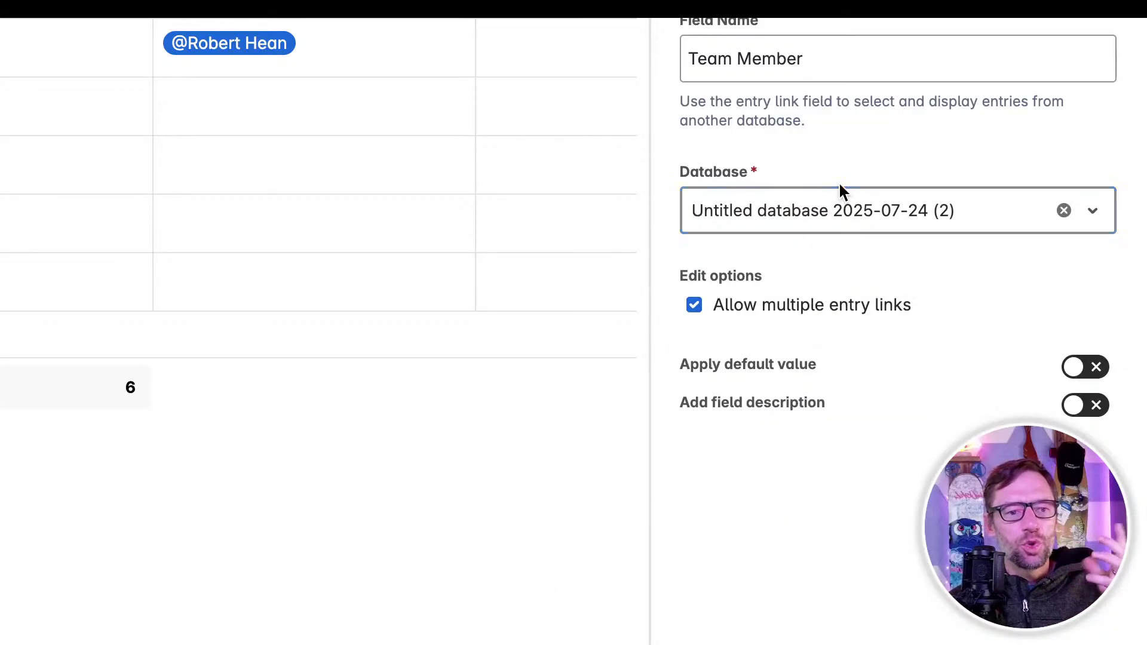
# Close the field settings and link the "Buy more coffee" task to the first team member entry and "Clean the coffee pot" to the second.
pyautogui.click(841, 206)
pyautogui.click(851, 311)
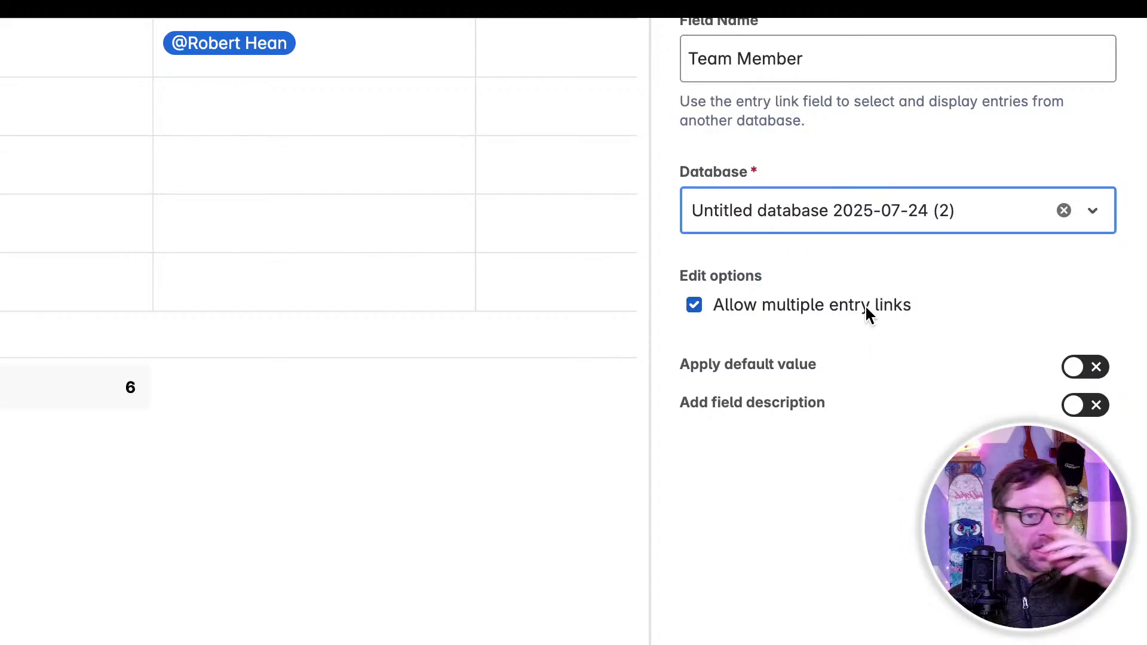
pyautogui.click(446, 554)
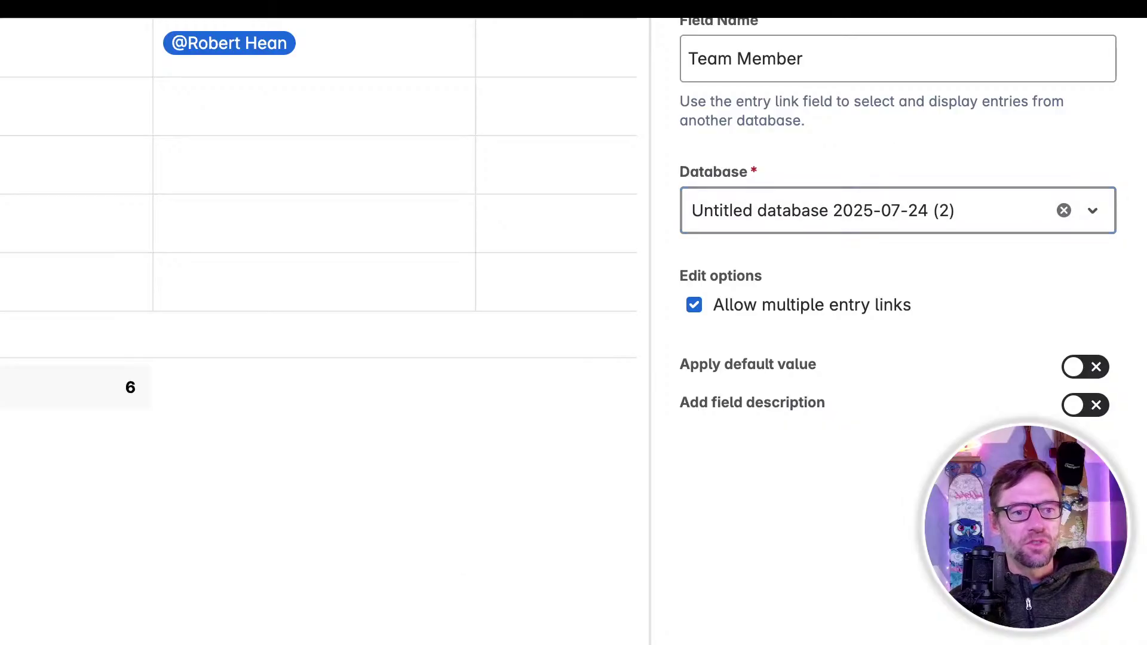
pyautogui.click(1099, 6)
pyautogui.doubleClick(1057, 6)
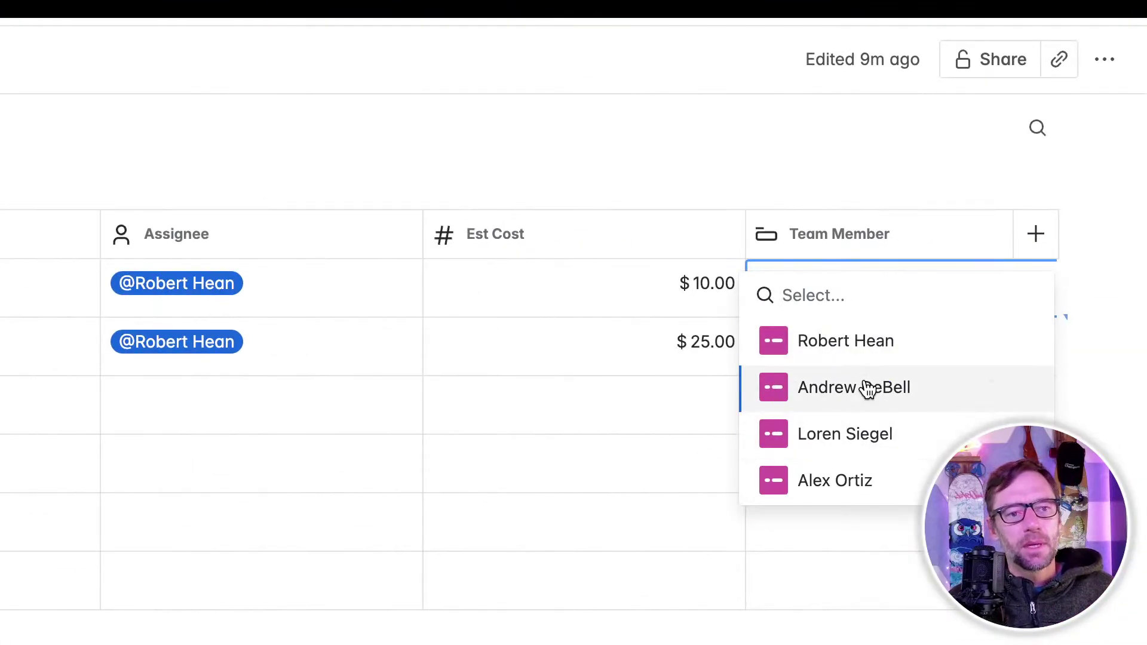
pyautogui.moveTo(868, 388)
pyautogui.click(932, 345)
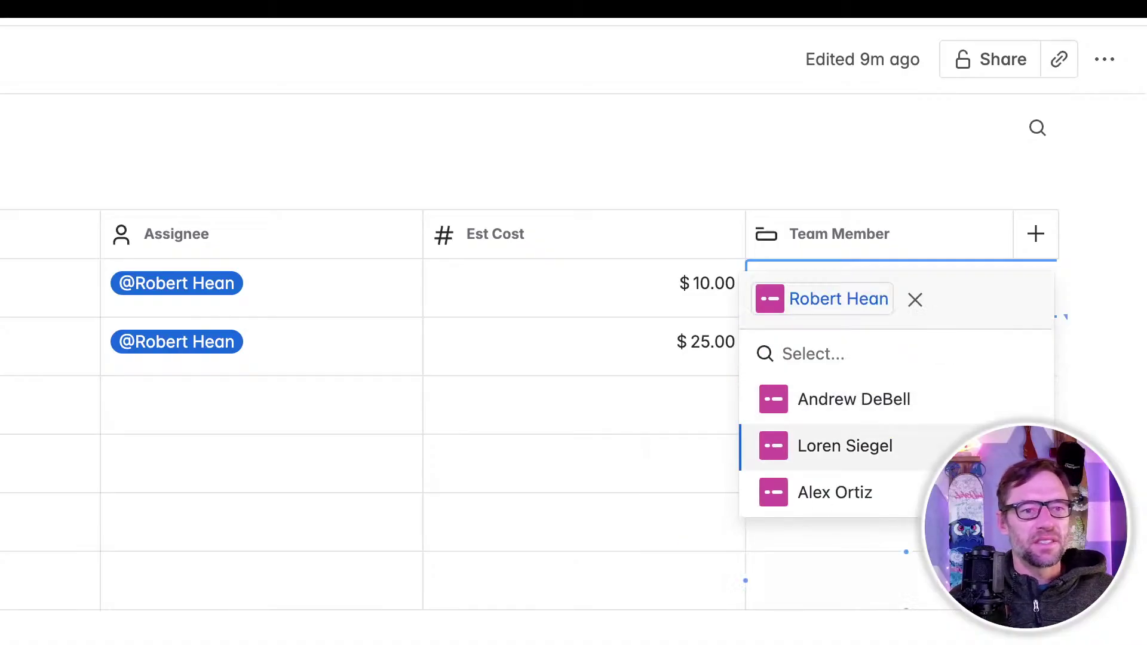
pyautogui.press('Escape')
pyautogui.click(920, 367)
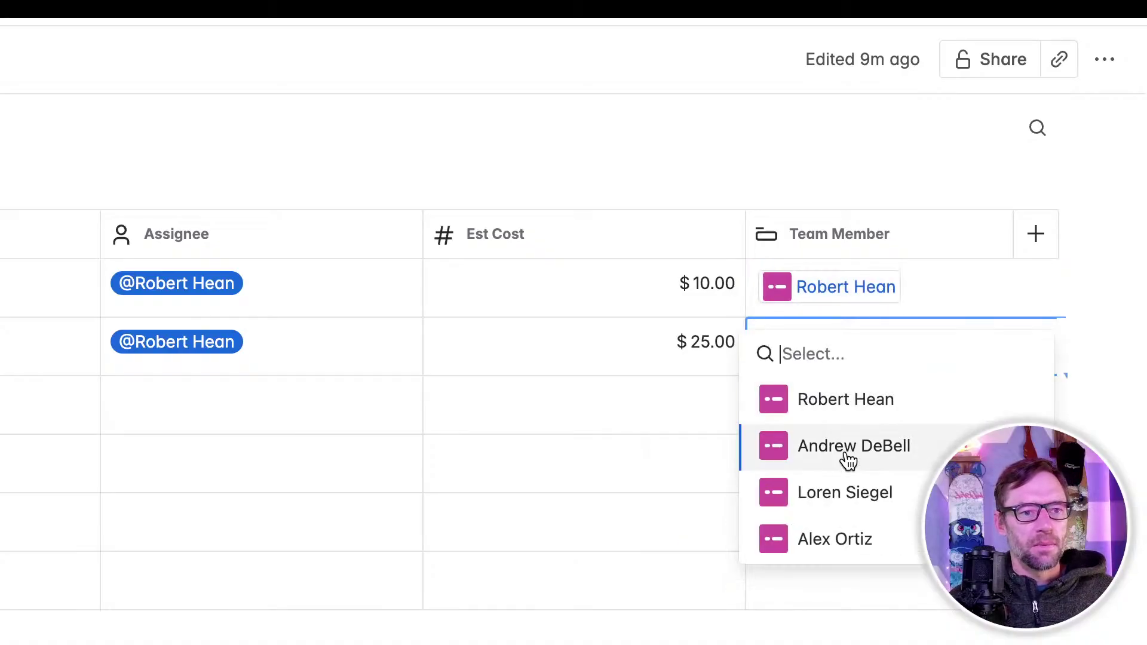
pyautogui.click(844, 455)
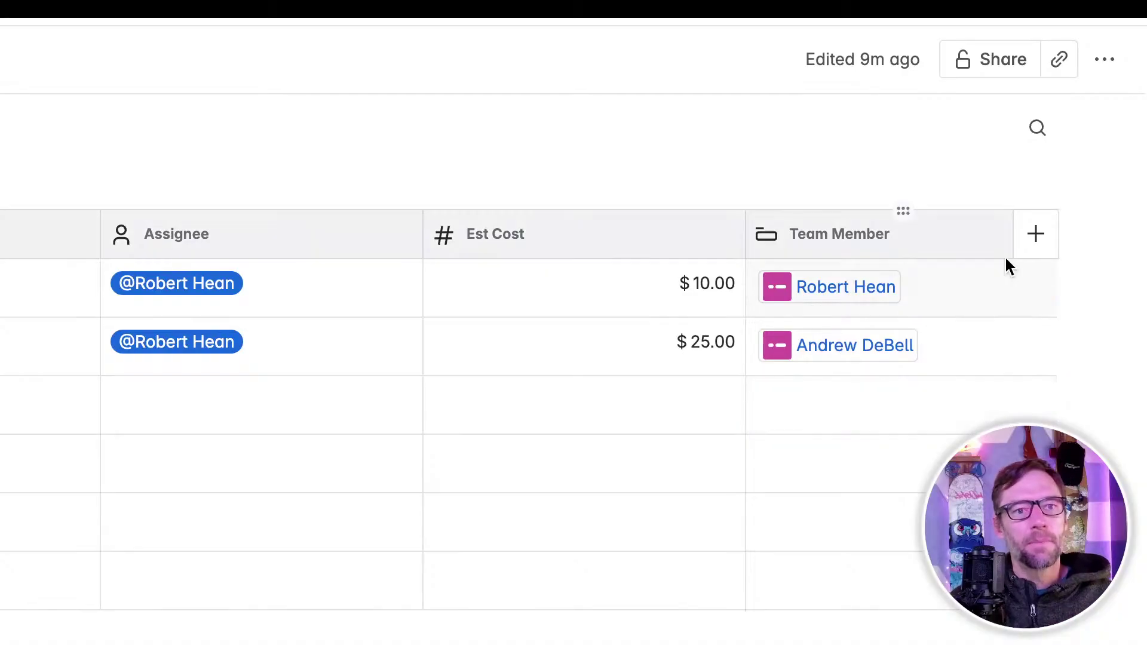
# Add an Entry details field named "Skillset" that uses the Team Member entry link.
pyautogui.click(1034, 237)
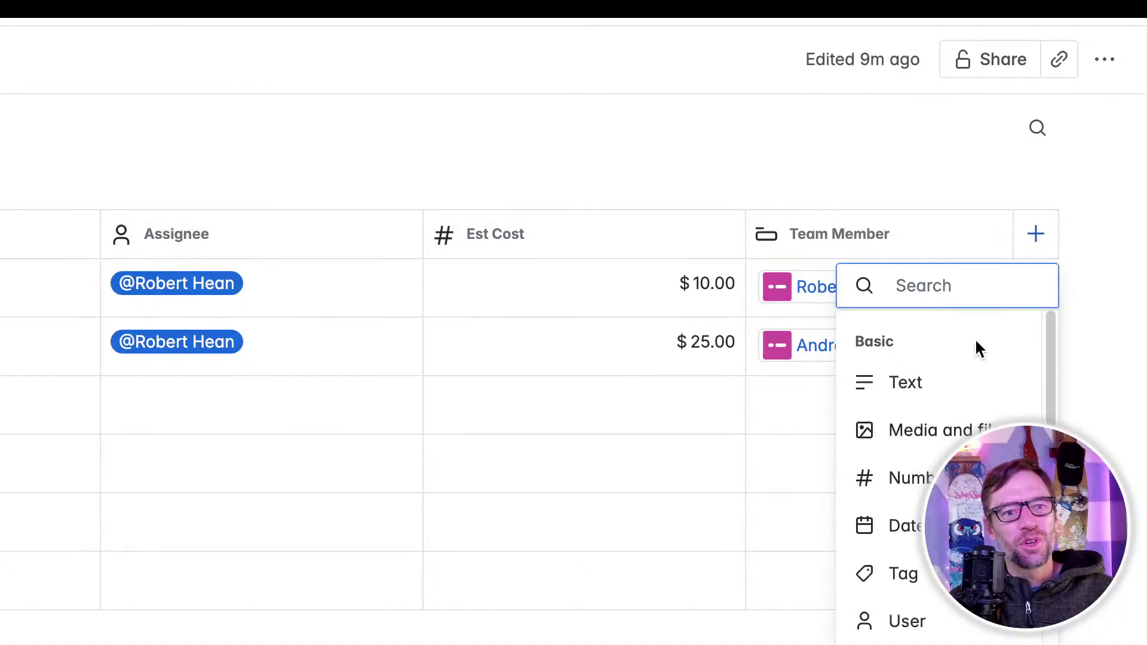
pyautogui.scroll(-5, 973, 341)
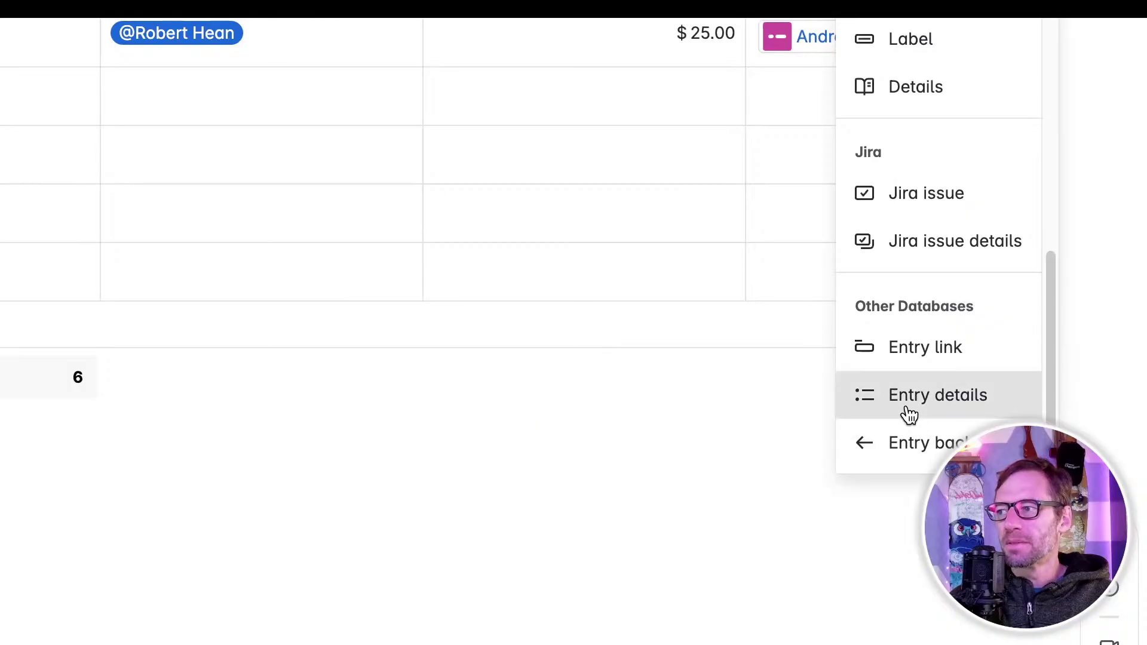
pyautogui.click(909, 414)
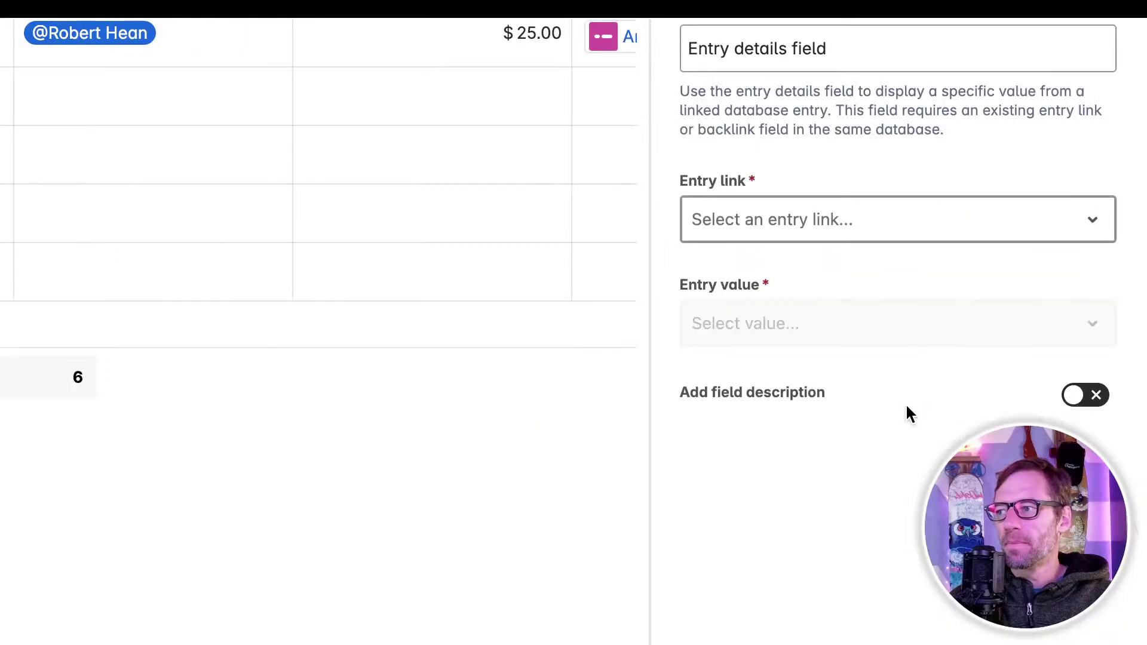
pyautogui.click(1054, 375)
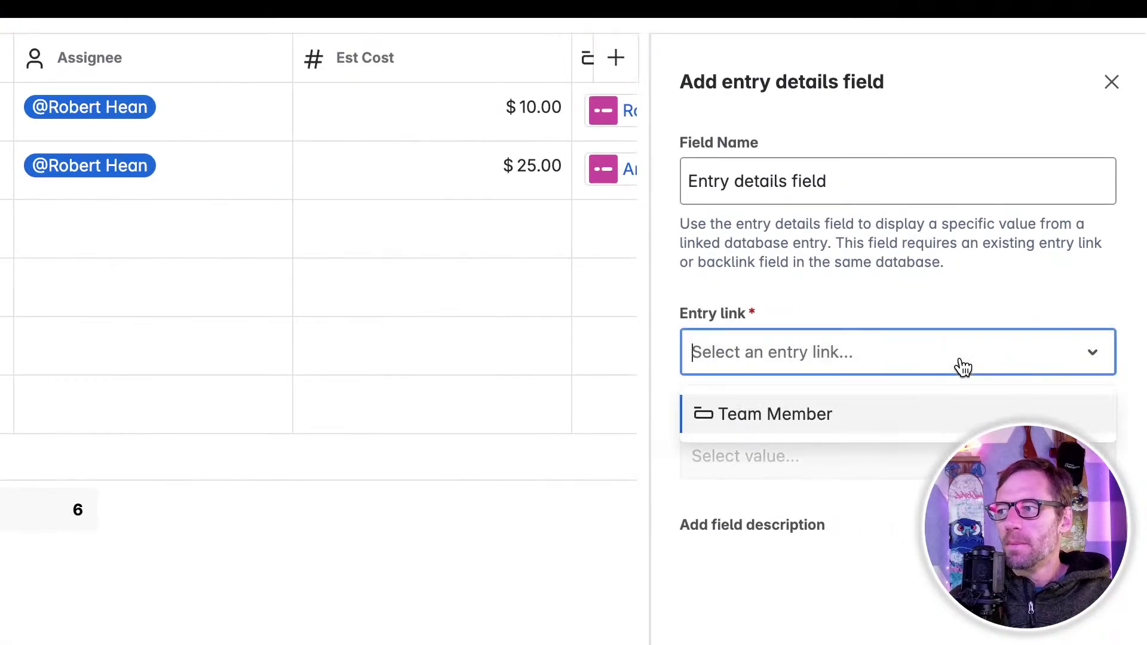
pyautogui.click(851, 420)
pyautogui.tripleClick(871, 182)
pyautogui.write('Skillset')
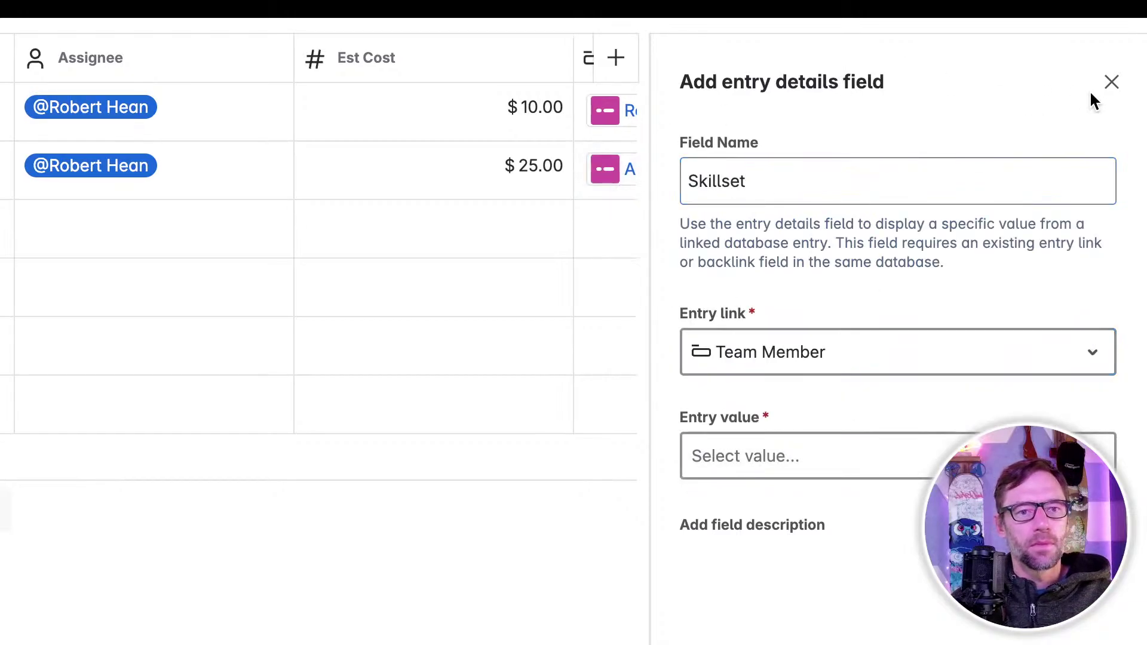
pyautogui.click(1104, 84)
# Open the team member entry linked to the first task, examine its details, and close it.
pyautogui.click(952, 119)
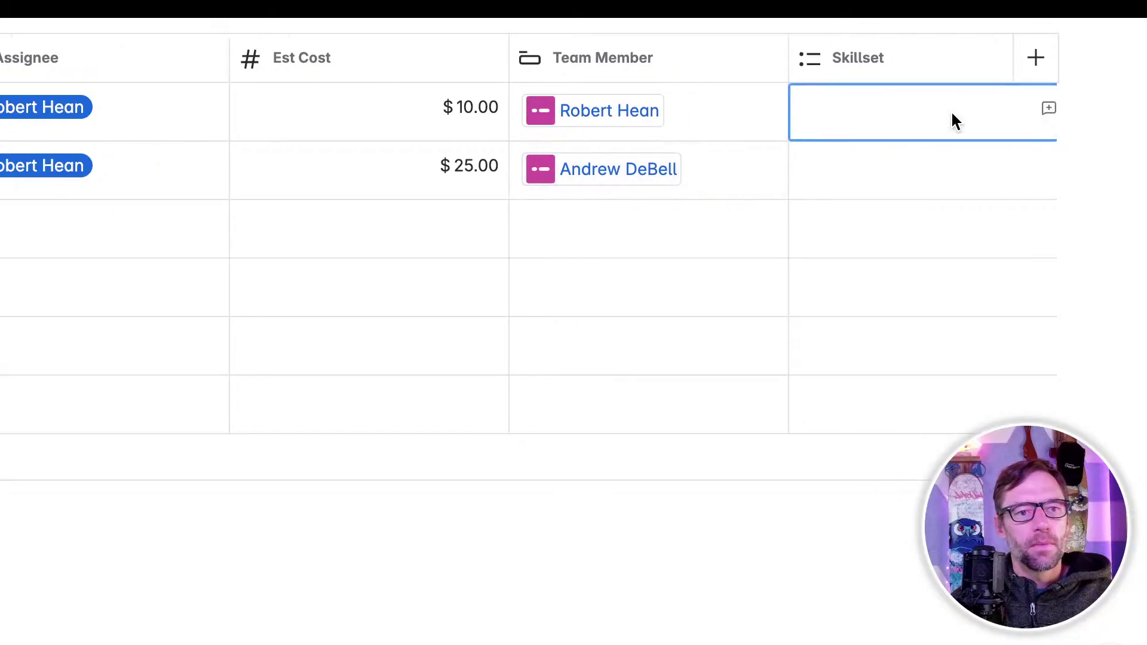
pyautogui.click(657, 119)
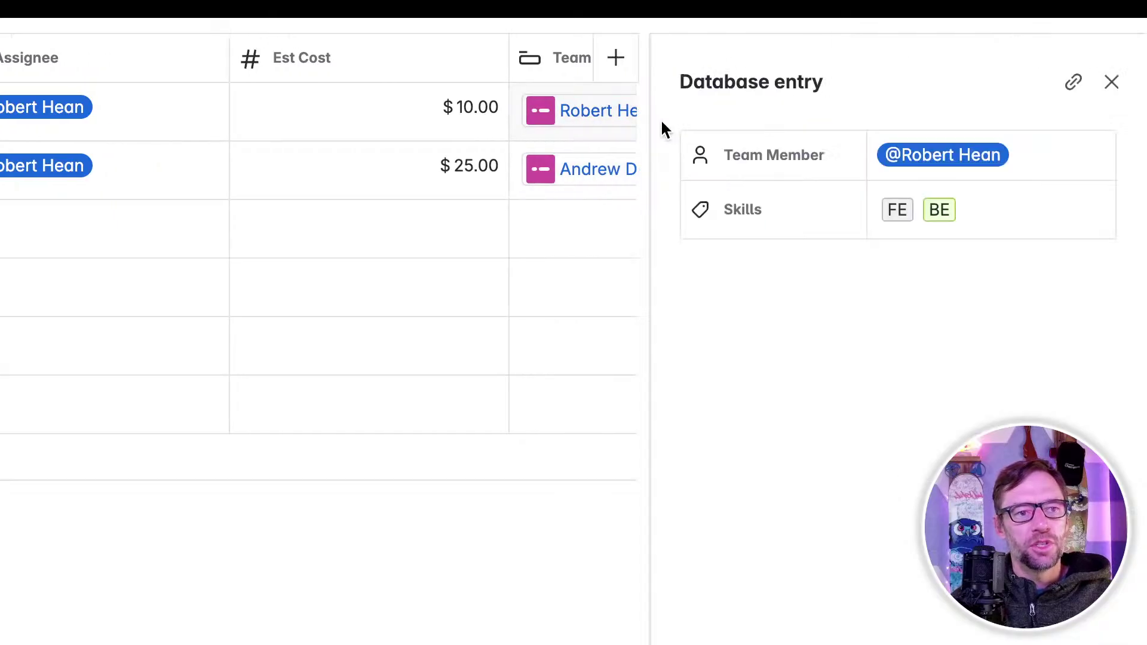
pyautogui.click(1112, 84)
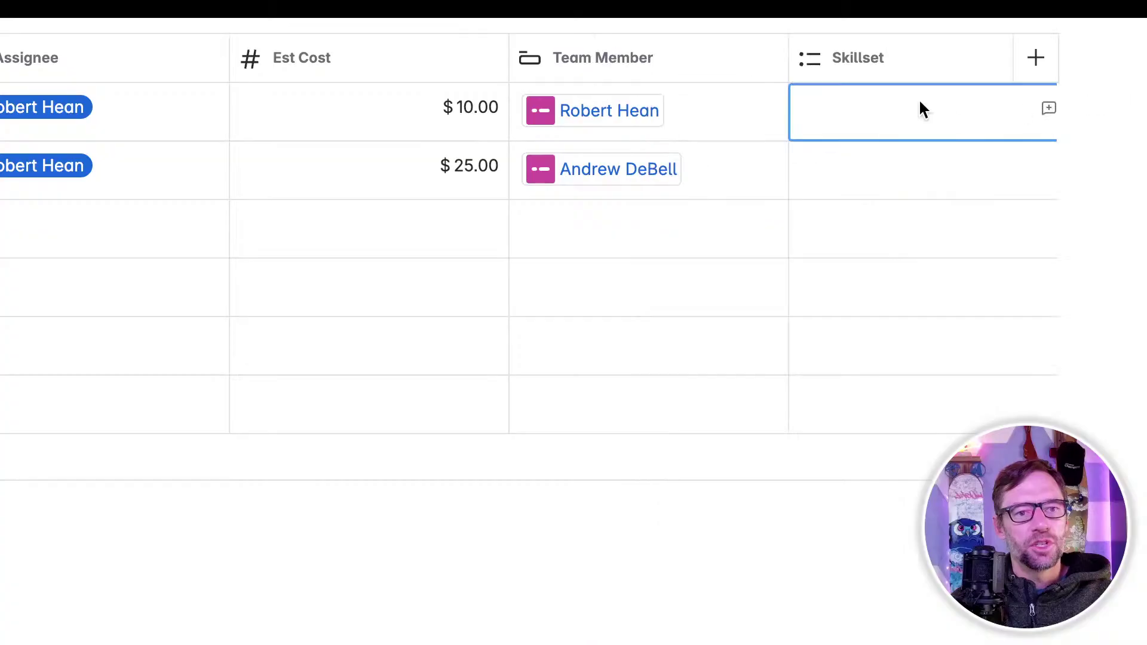
# Set the Skillset field's entry value to Skills and close its settings.
pyautogui.click(922, 67)
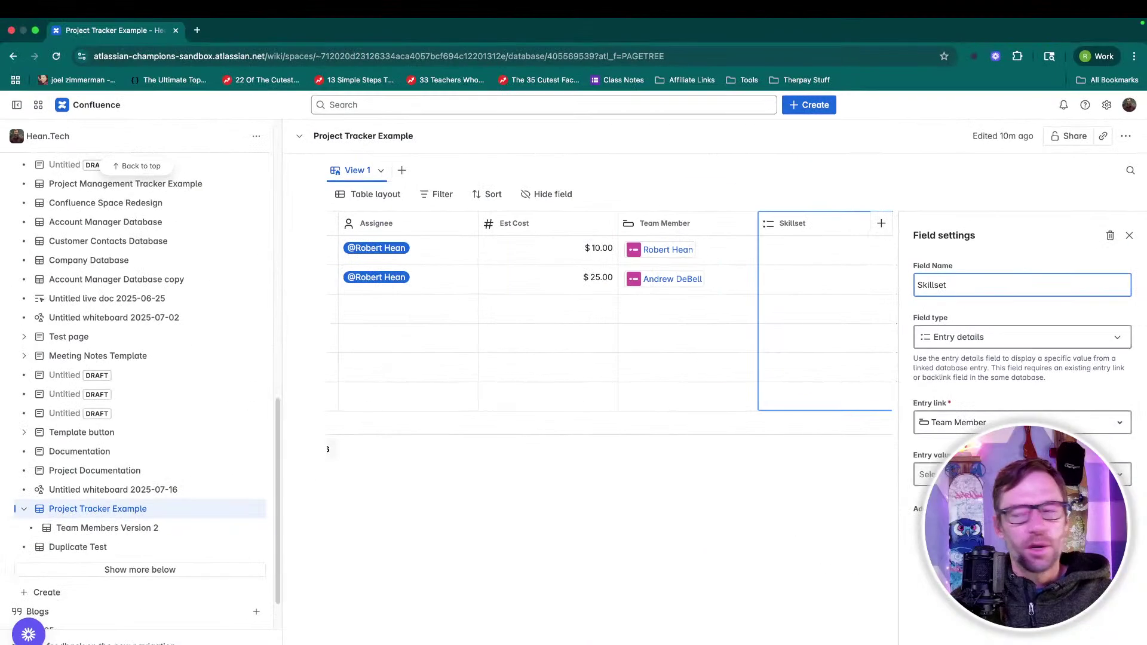
pyautogui.click(981, 483)
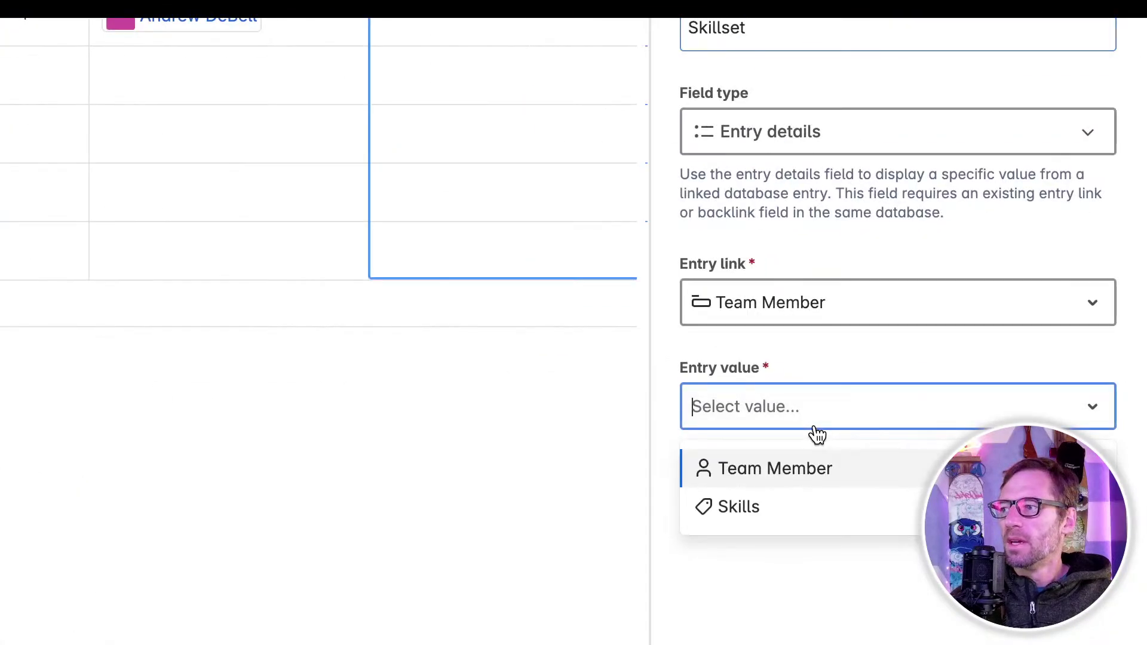
pyautogui.click(725, 507)
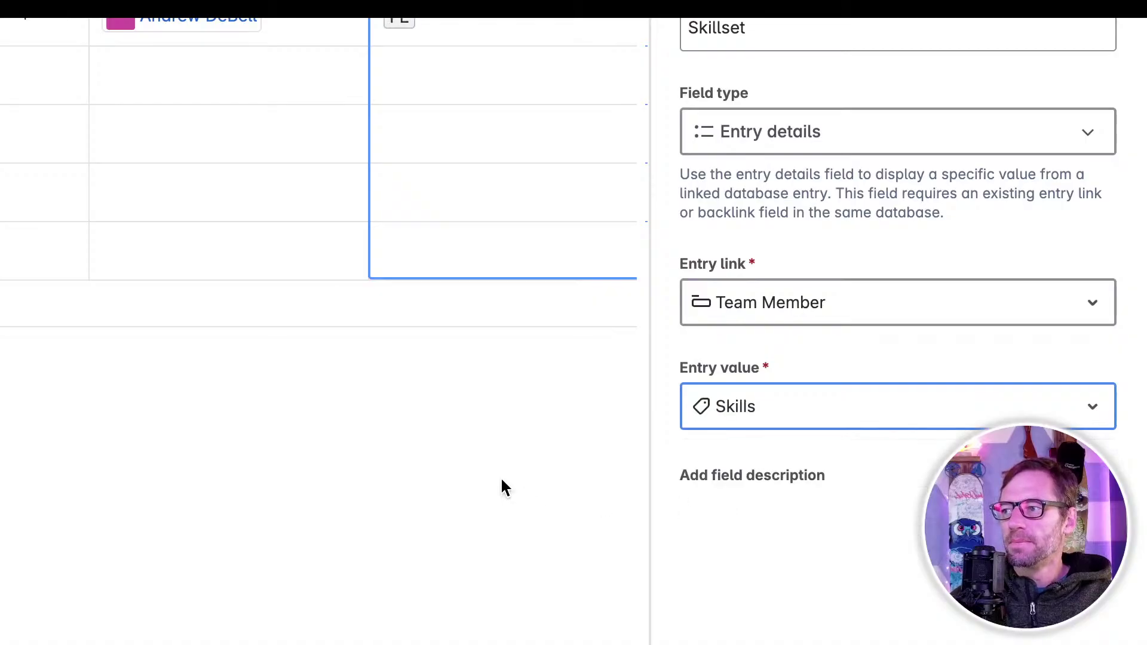
pyautogui.click(1133, 244)
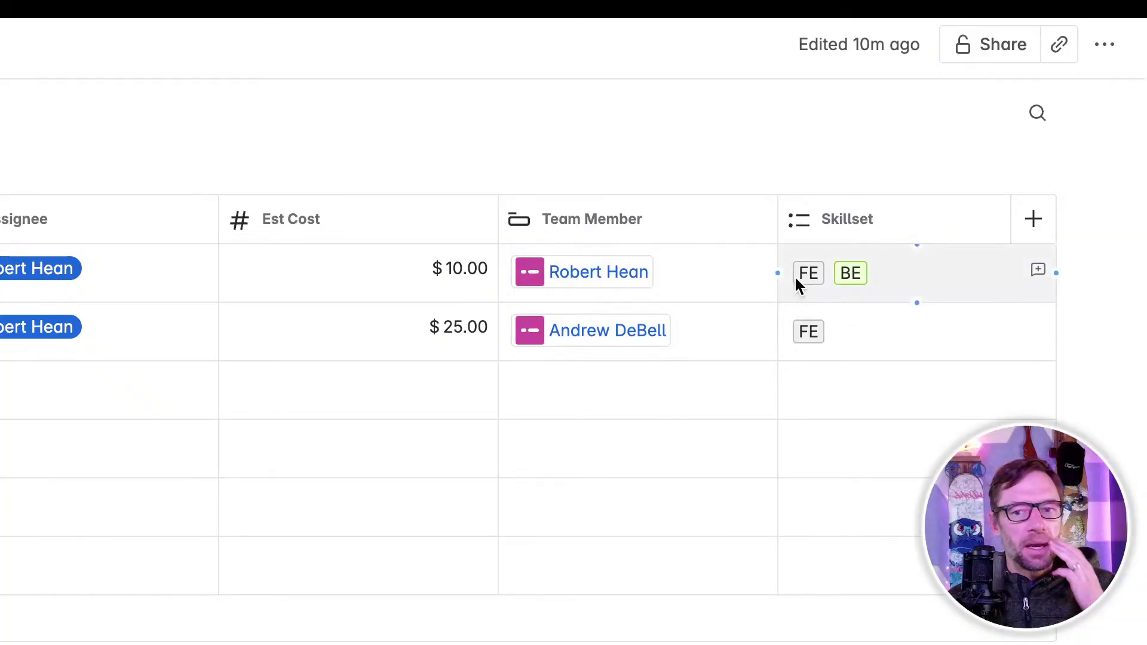
# Reopen the first task's linked team member entry, compare its Skills with the Skillset field, and close it.
pyautogui.click(557, 279)
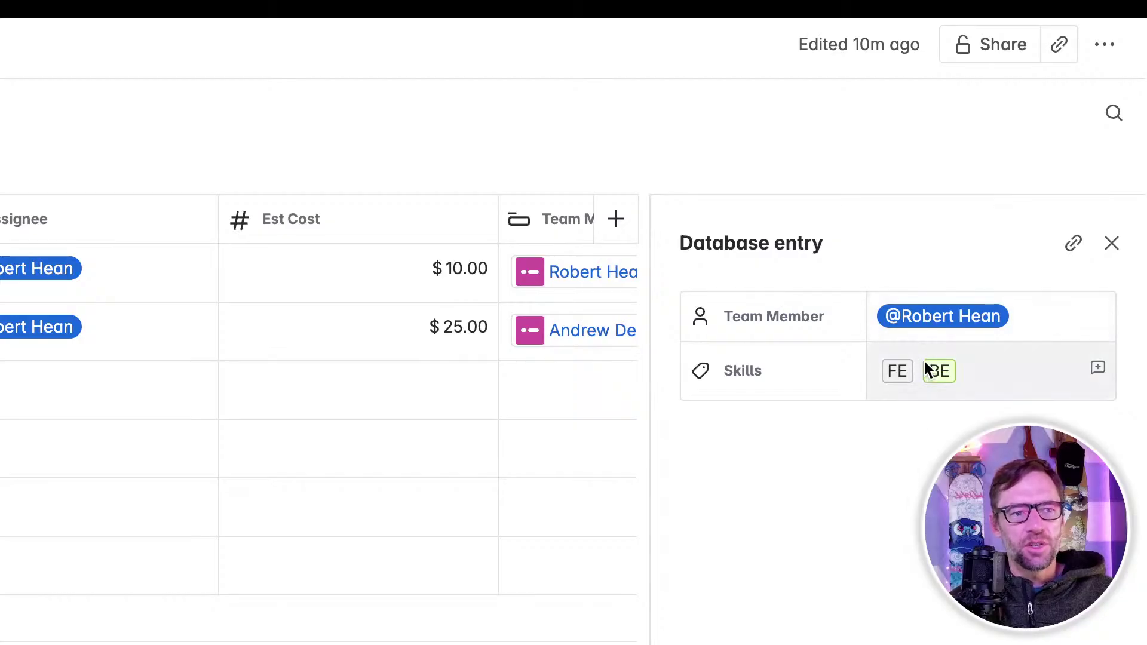
pyautogui.click(1117, 246)
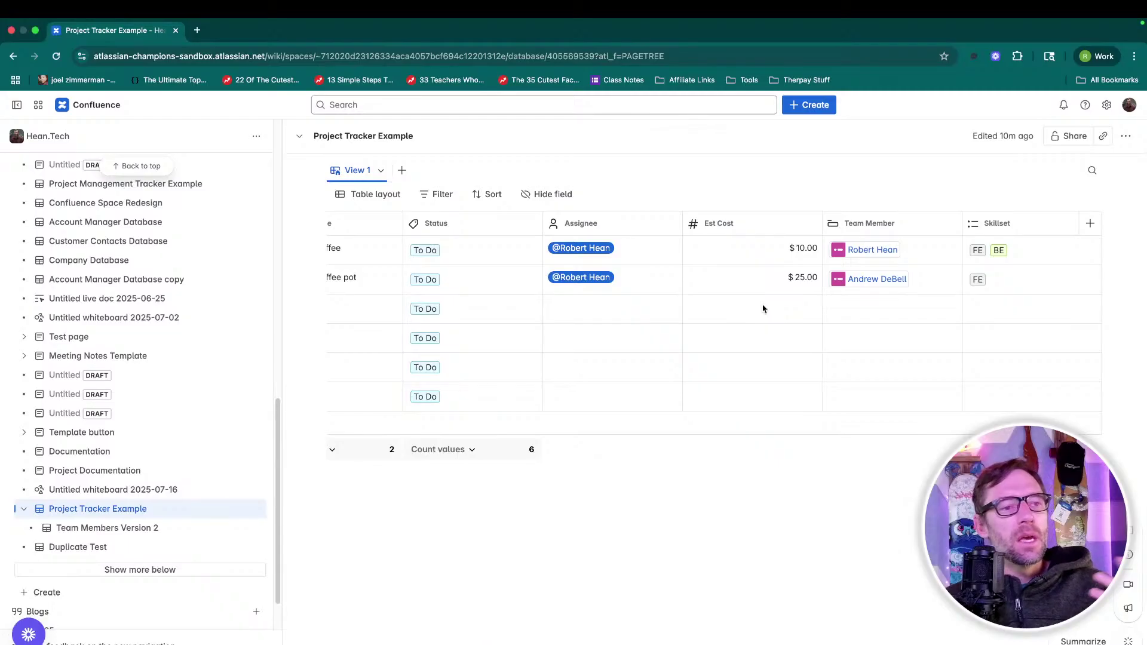
pyautogui.click(762, 306)
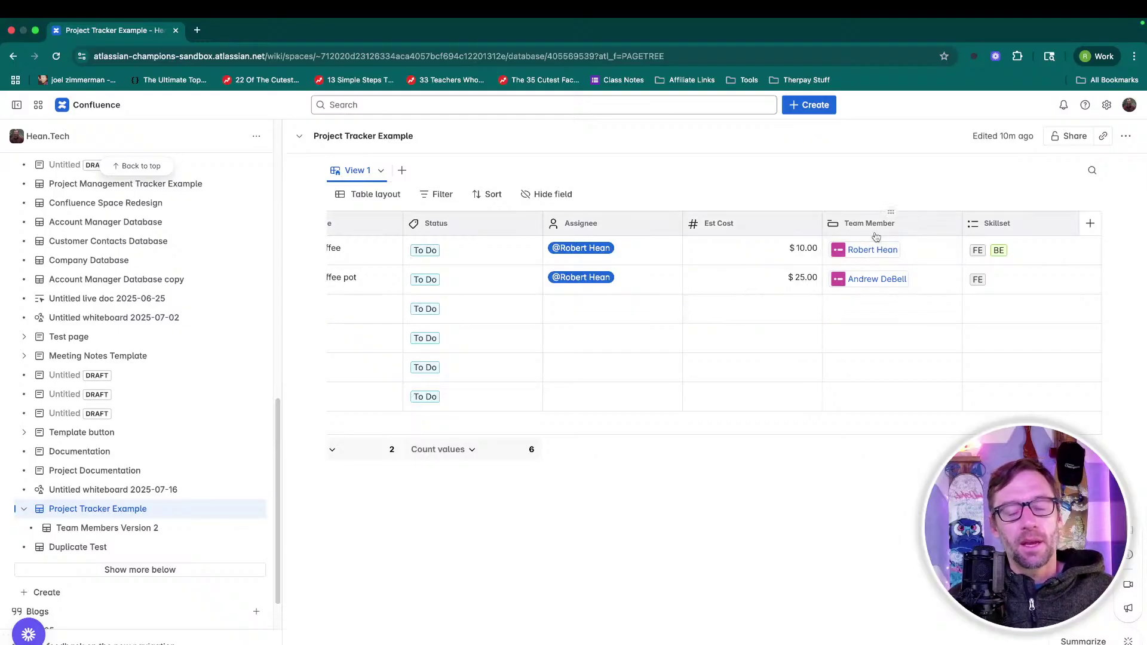
# Compare the entries in Team Members Version 2 with the Team Member and Skillset fields in Project Tracker Example.
pyautogui.click(140, 533)
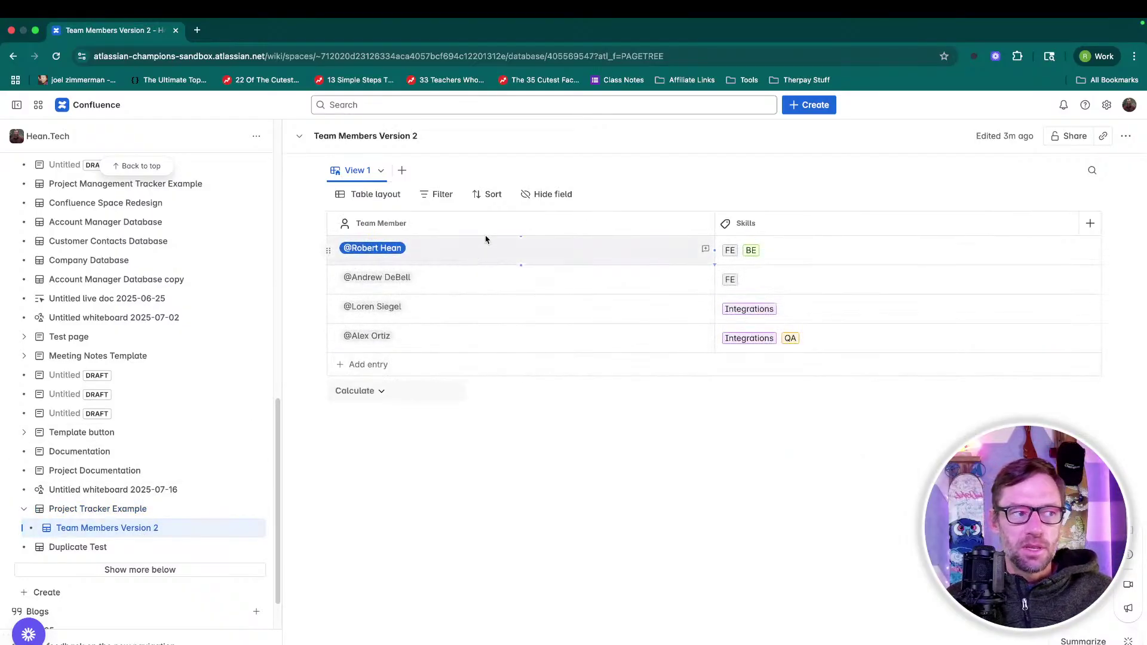
pyautogui.click(203, 509)
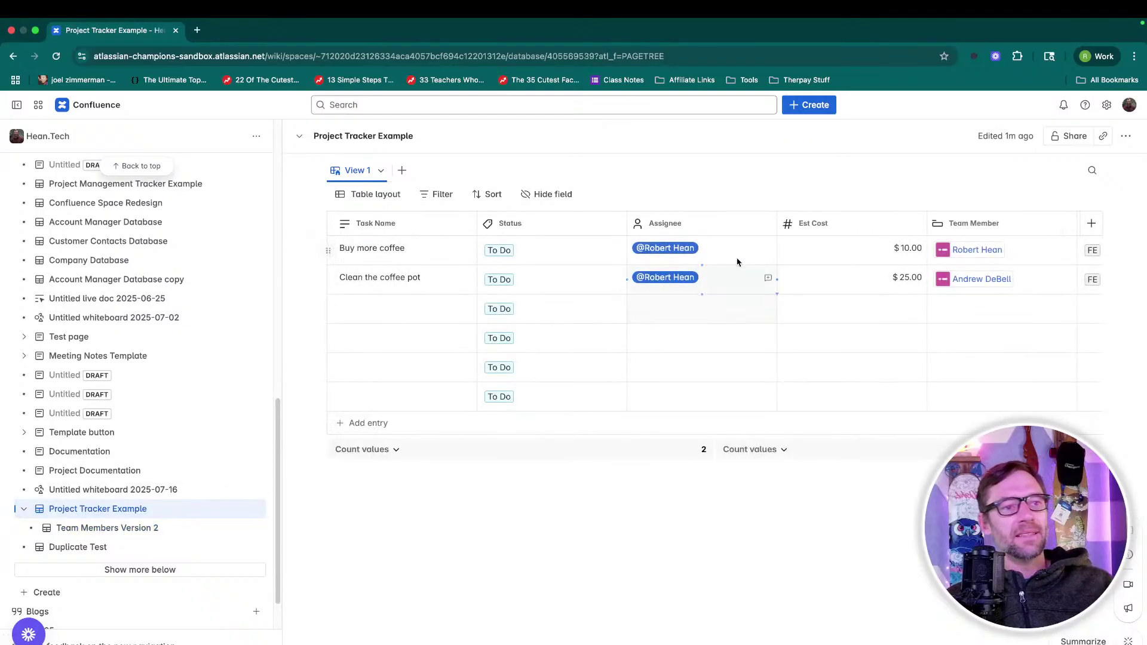
pyautogui.moveTo(960, 251)
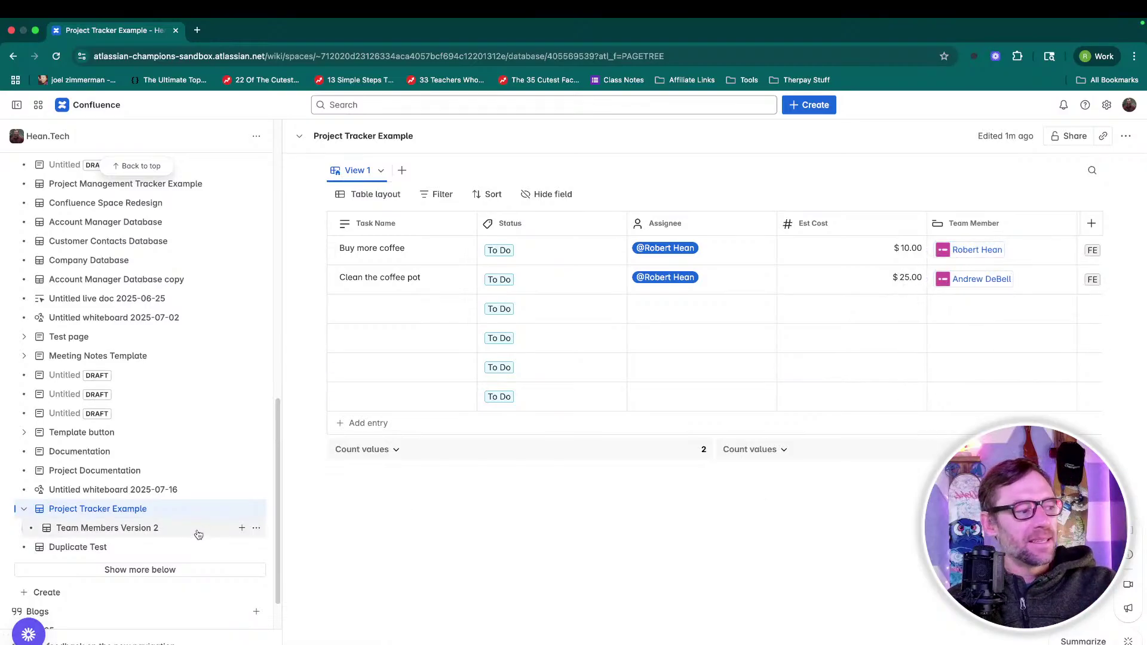
pyautogui.click(165, 531)
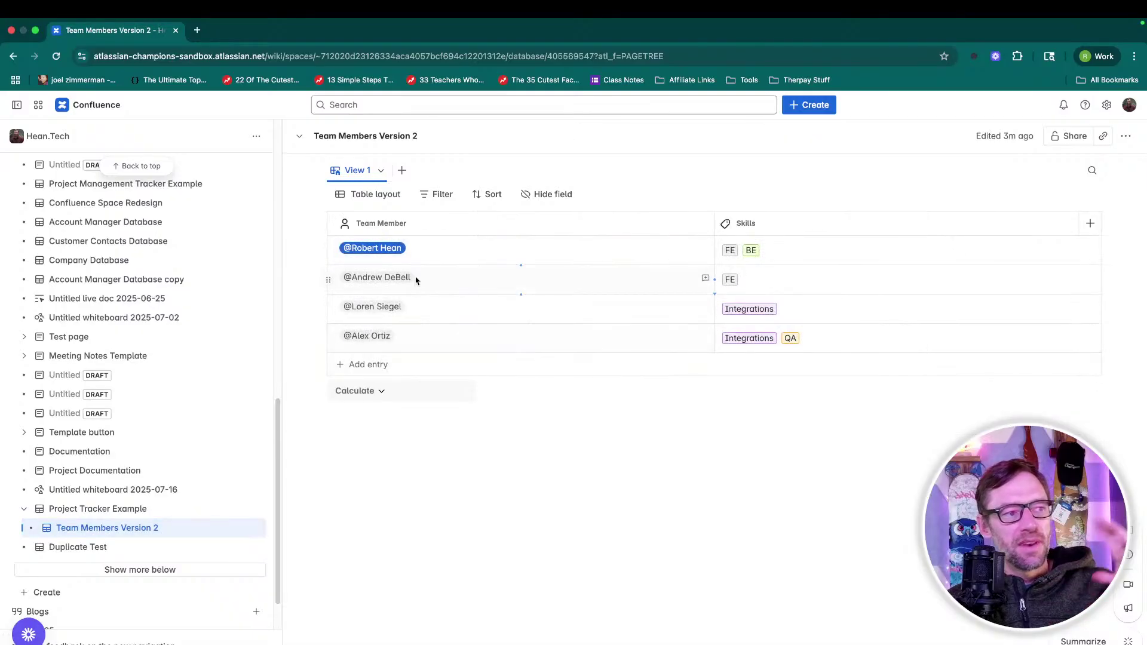
pyautogui.click(141, 513)
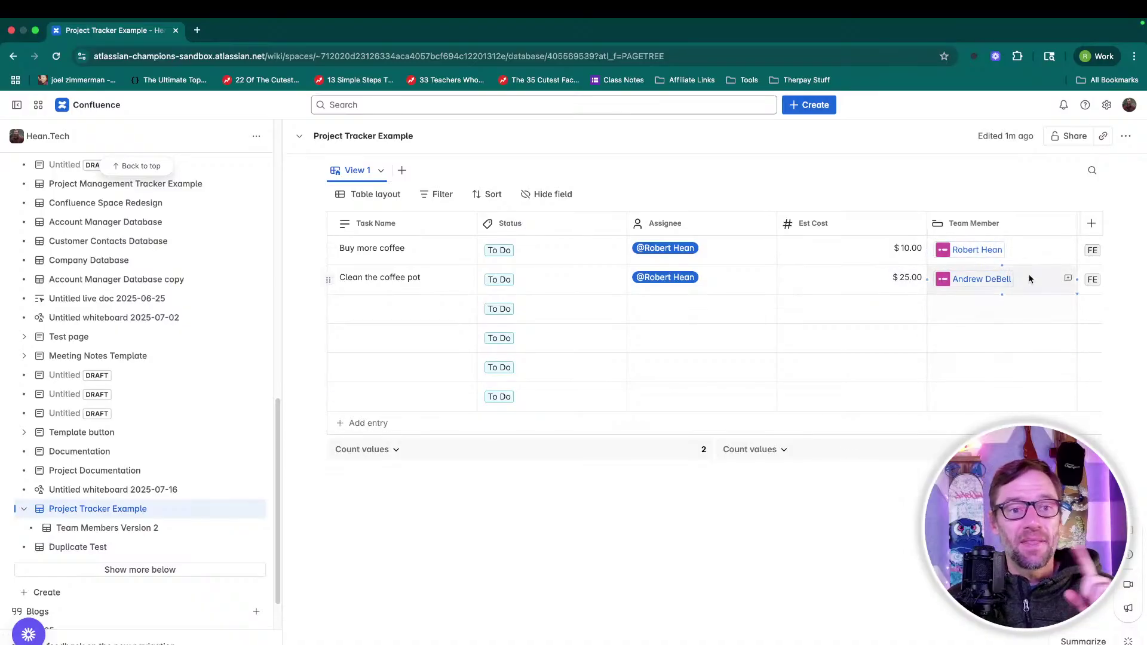
pyautogui.hscroll(4, 1034, 250)
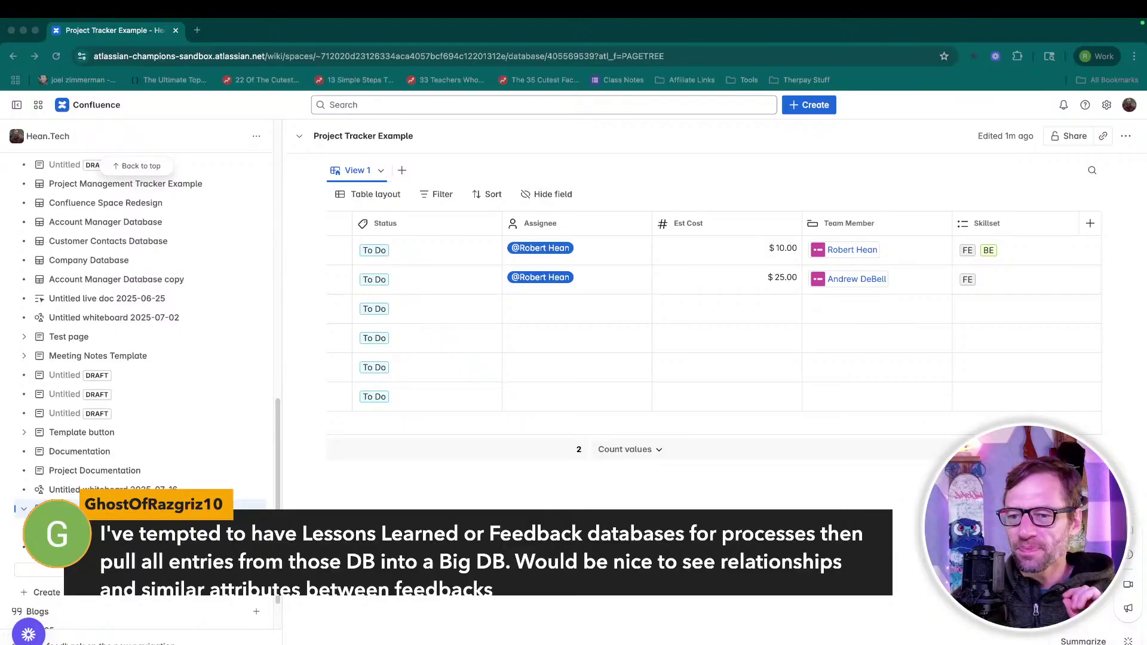
# Link the third task's Team Member field to the second entry of Team Members Version 2.
pyautogui.click(917, 453)
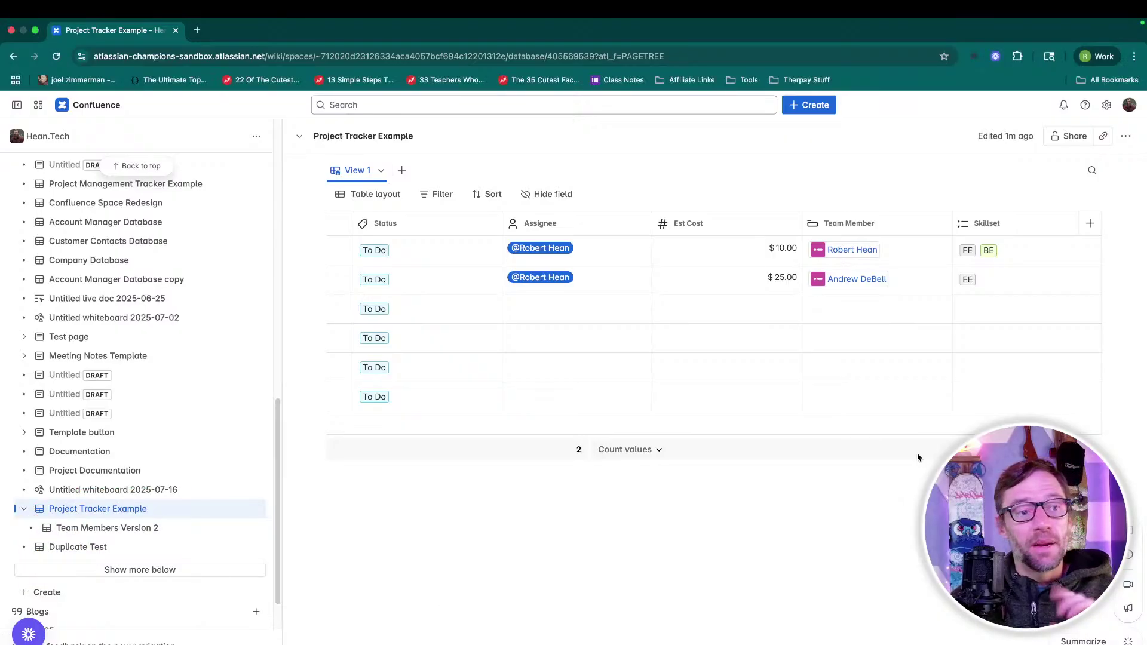
pyautogui.click(834, 308)
pyautogui.click(834, 309)
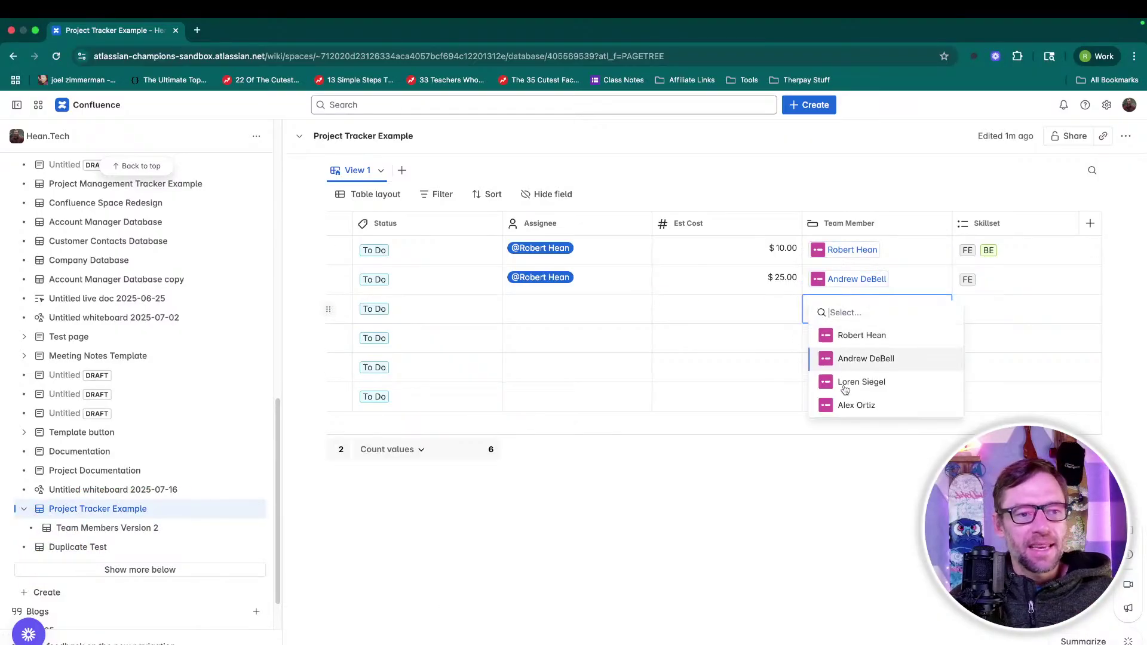
pyautogui.click(867, 358)
pyautogui.click(733, 367)
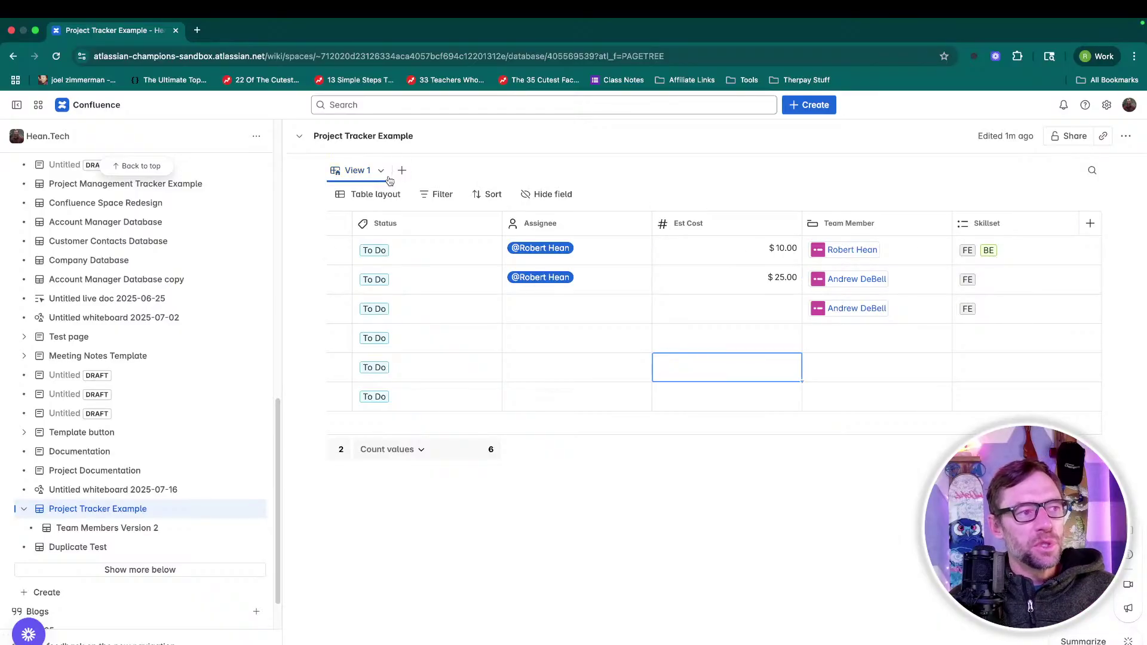
# Examine the filter conditions offered for the Skillset field, discard the unfinished filter, and close the filter settings.
pyautogui.click(442, 194)
pyautogui.click(1034, 352)
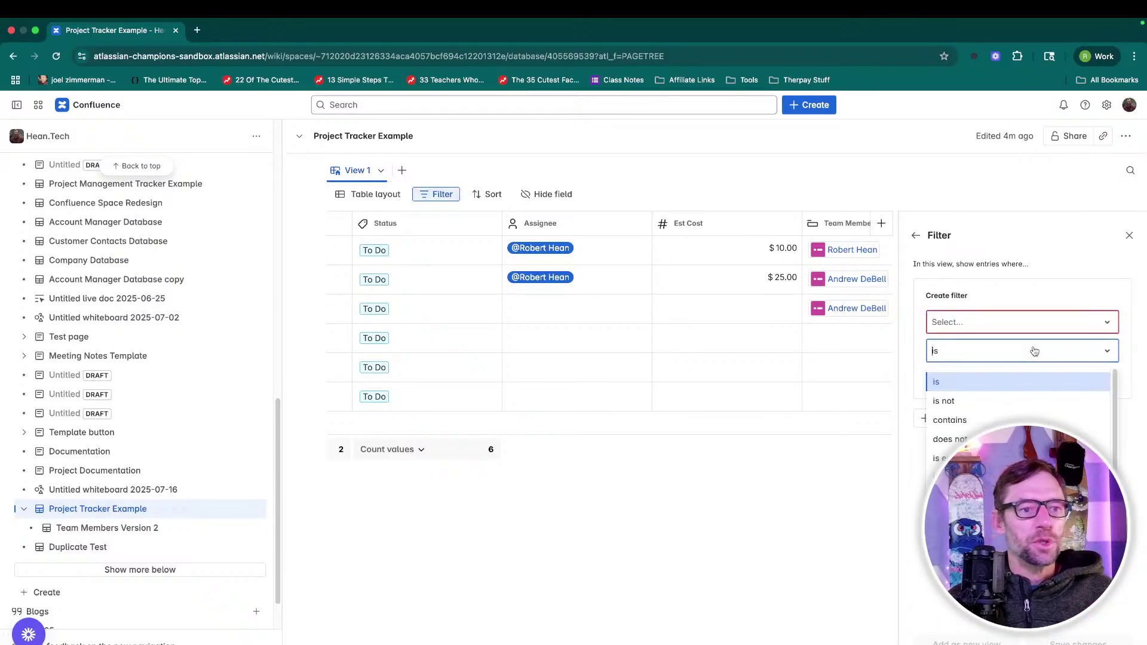
pyautogui.click(1036, 334)
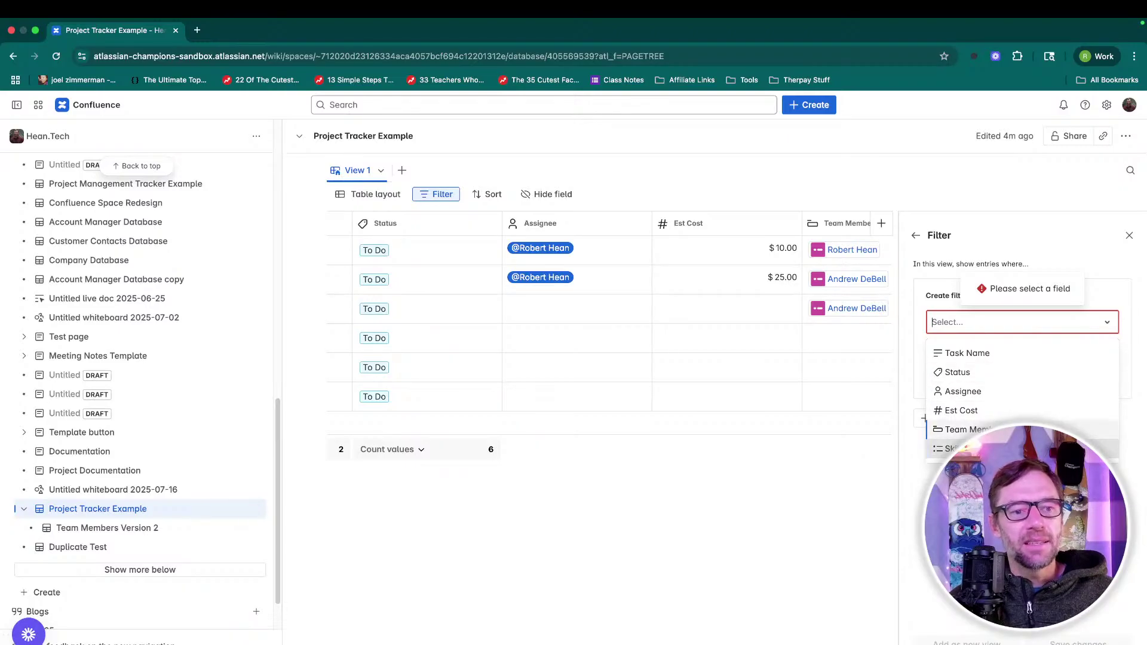
pyautogui.click(955, 448)
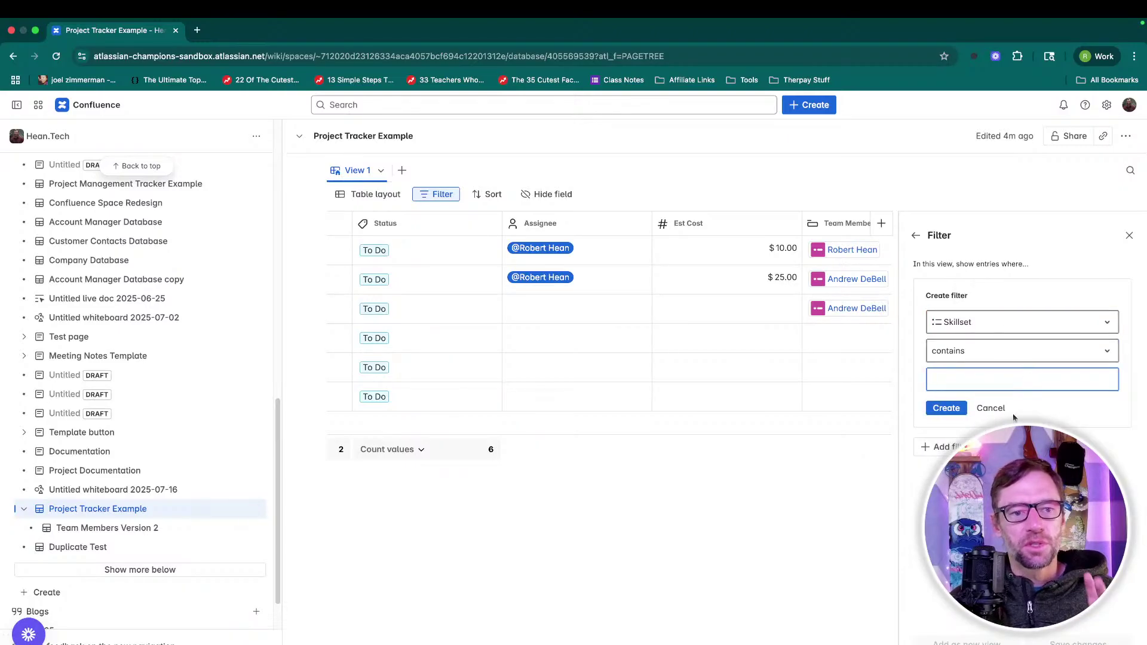
pyautogui.click(990, 408)
pyautogui.click(950, 288)
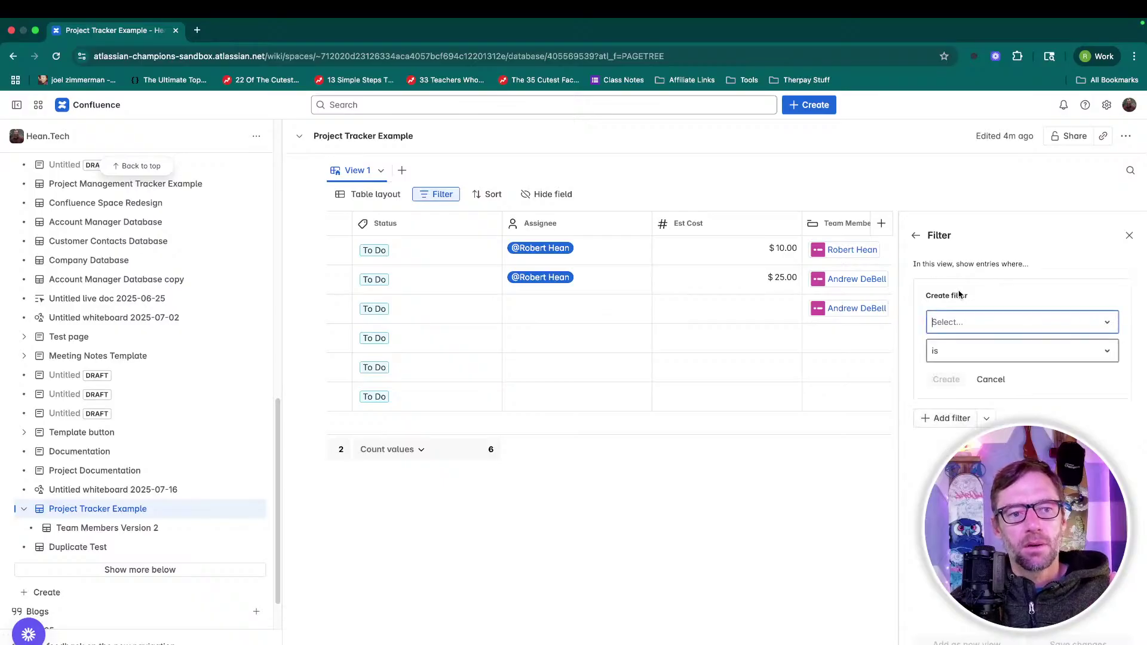
pyautogui.click(950, 326)
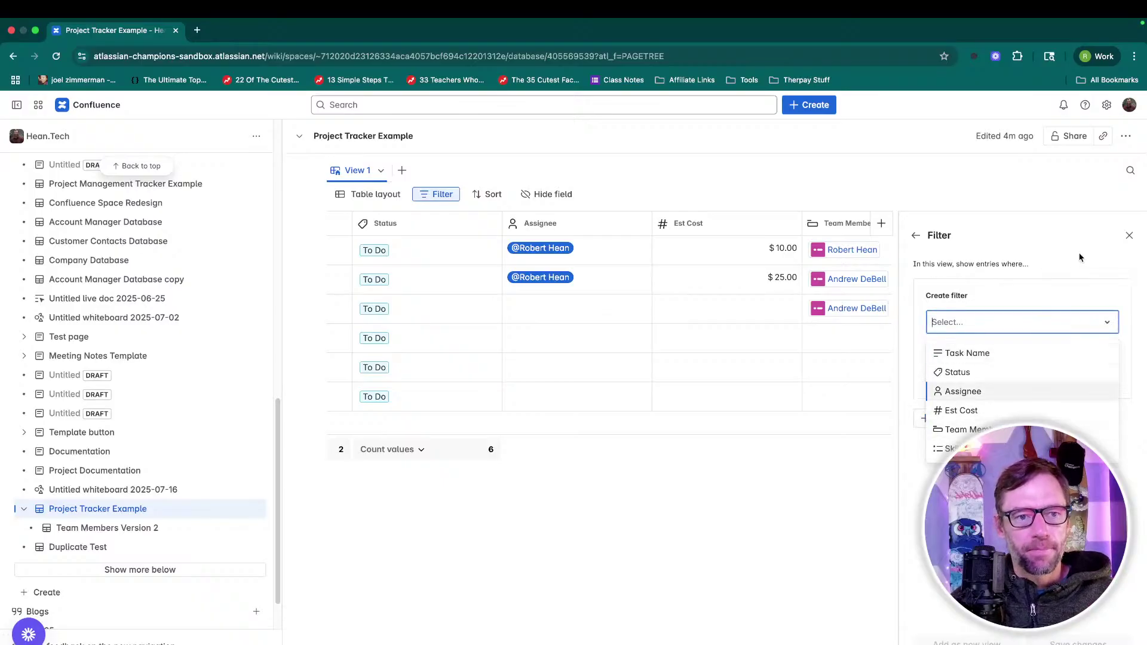
pyautogui.click(1121, 234)
pyautogui.click(1124, 236)
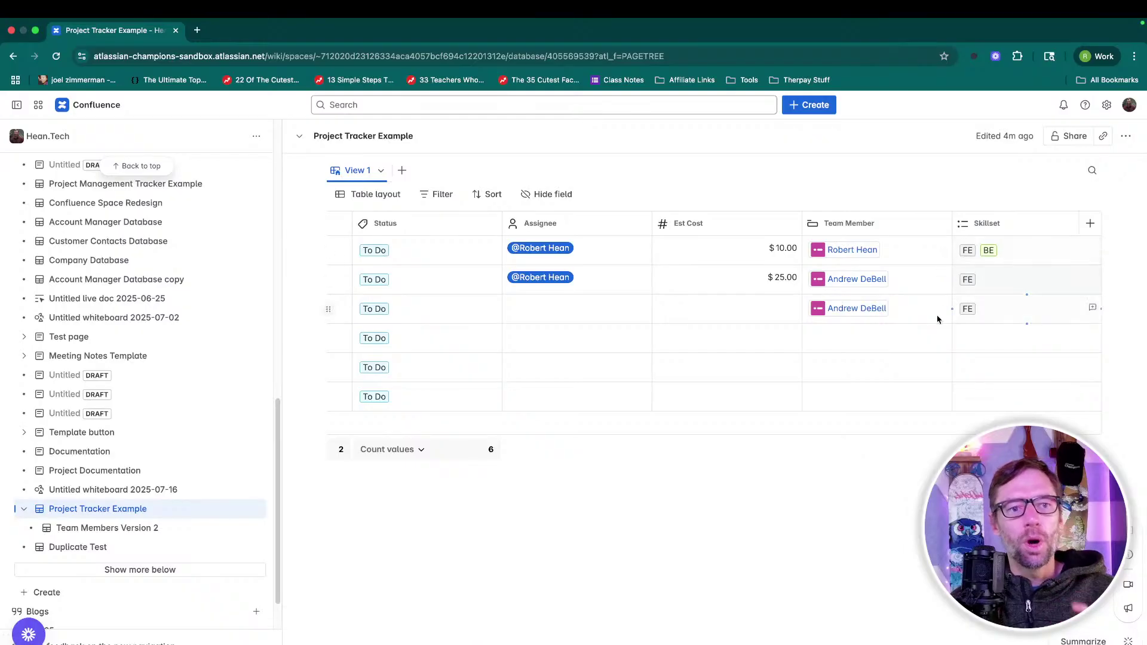
# Add an entry backlink field to Team Members Version 2 that shows links from the Project Tracker Example database.
pyautogui.click(115, 527)
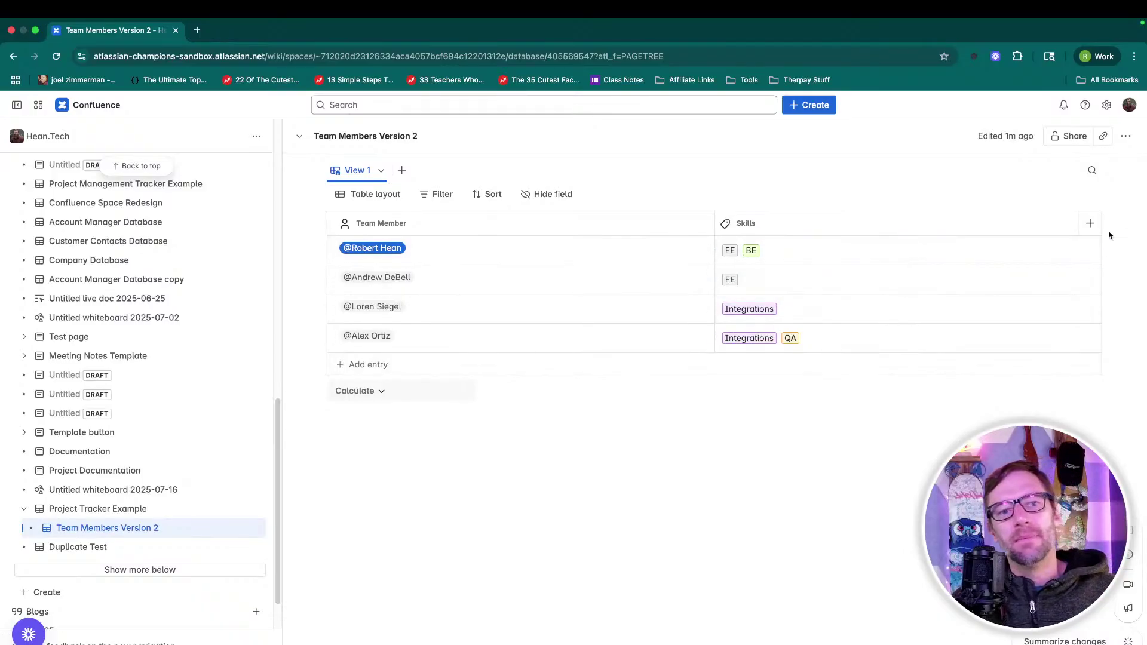
pyautogui.click(1090, 222)
pyautogui.scroll(-4, 1015, 406)
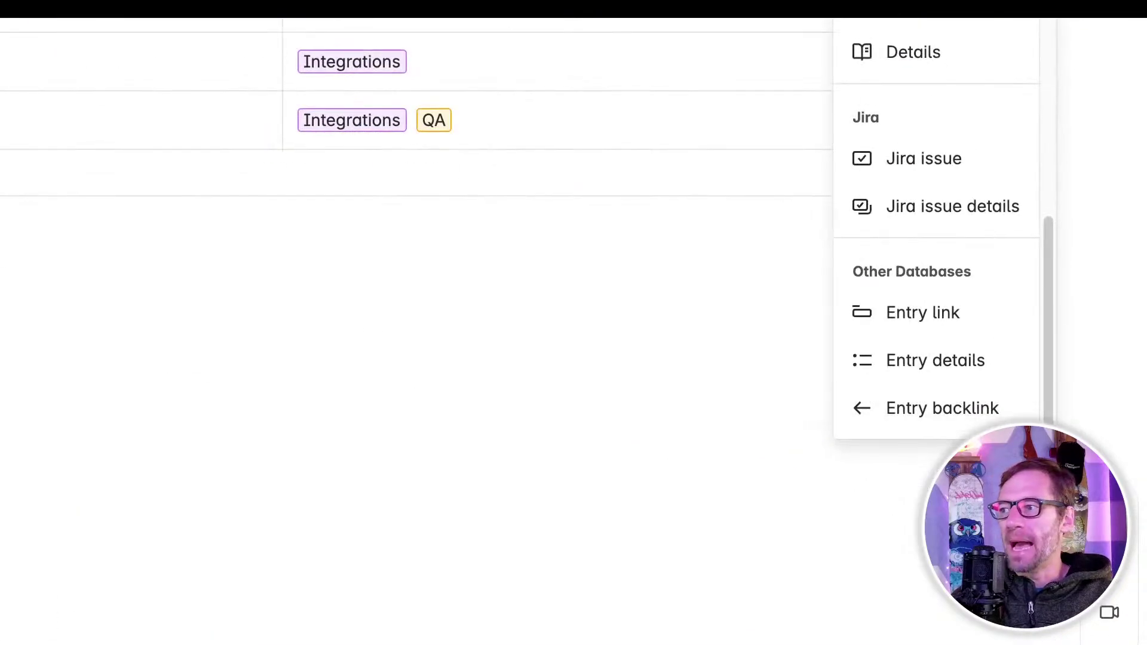
pyautogui.click(869, 411)
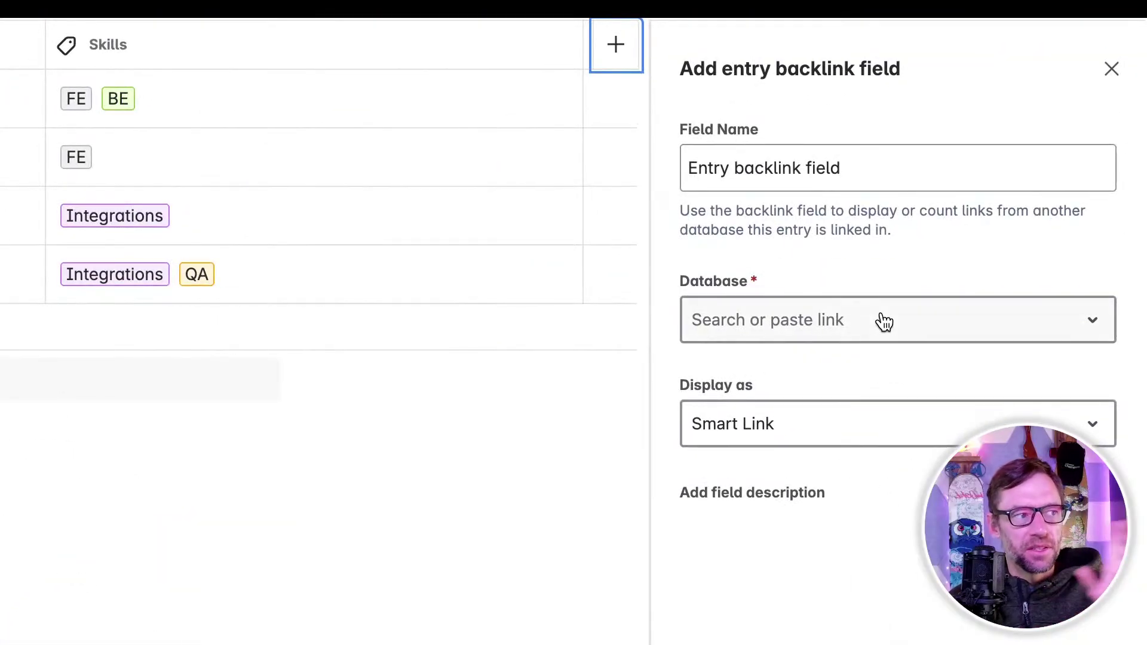
pyautogui.click(884, 321)
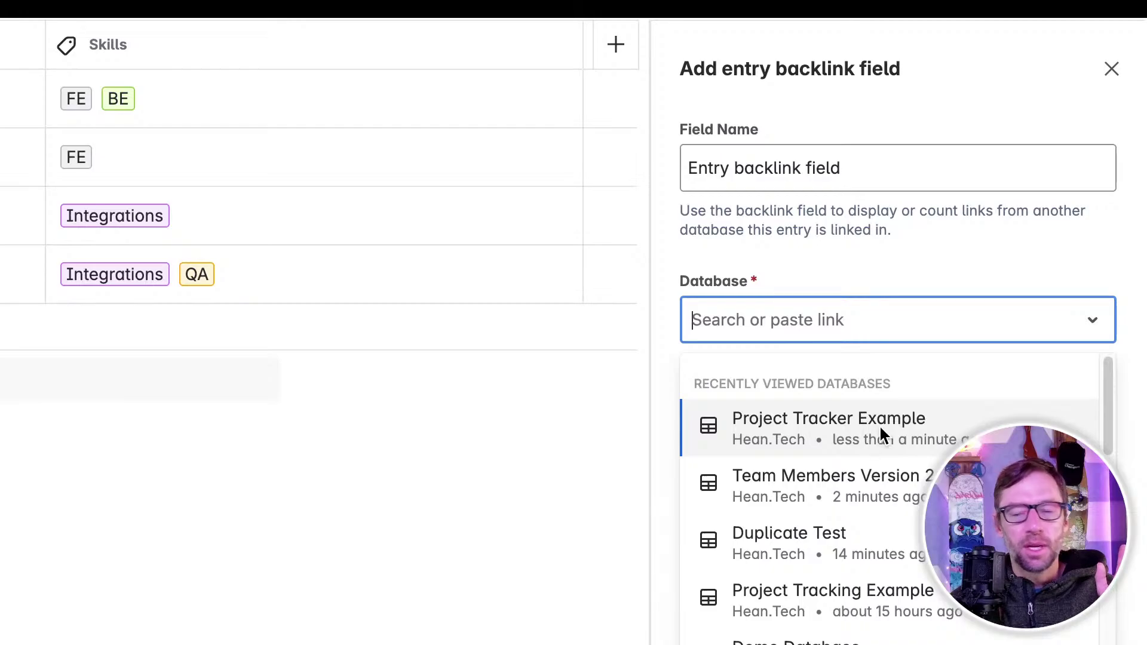
pyautogui.click(800, 422)
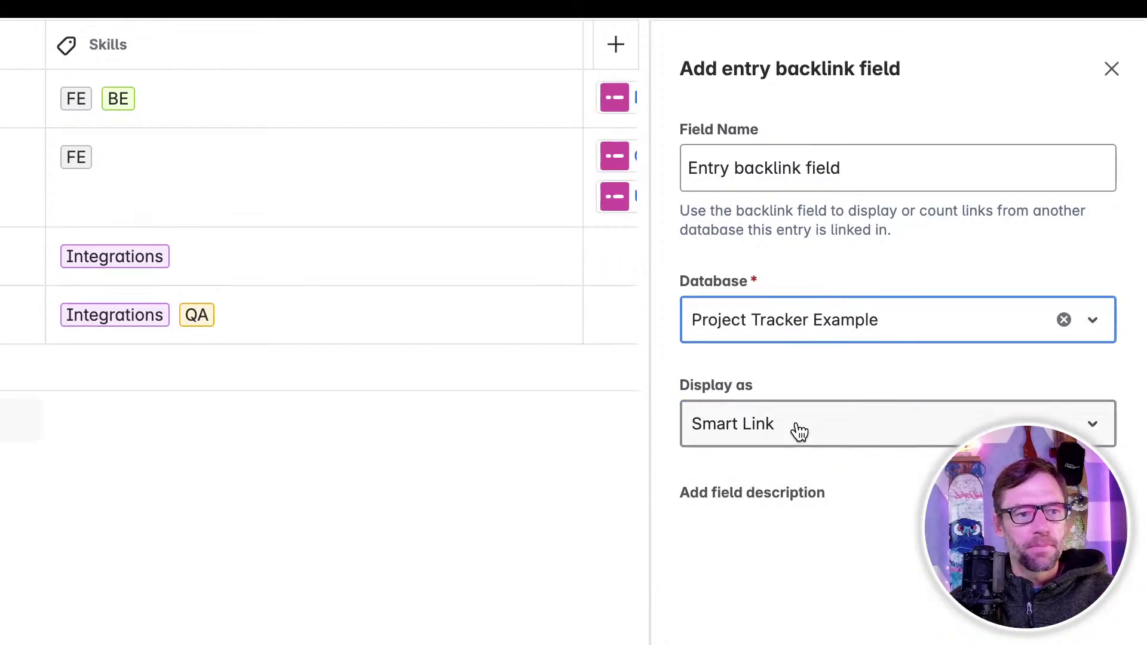
pyautogui.click(1109, 70)
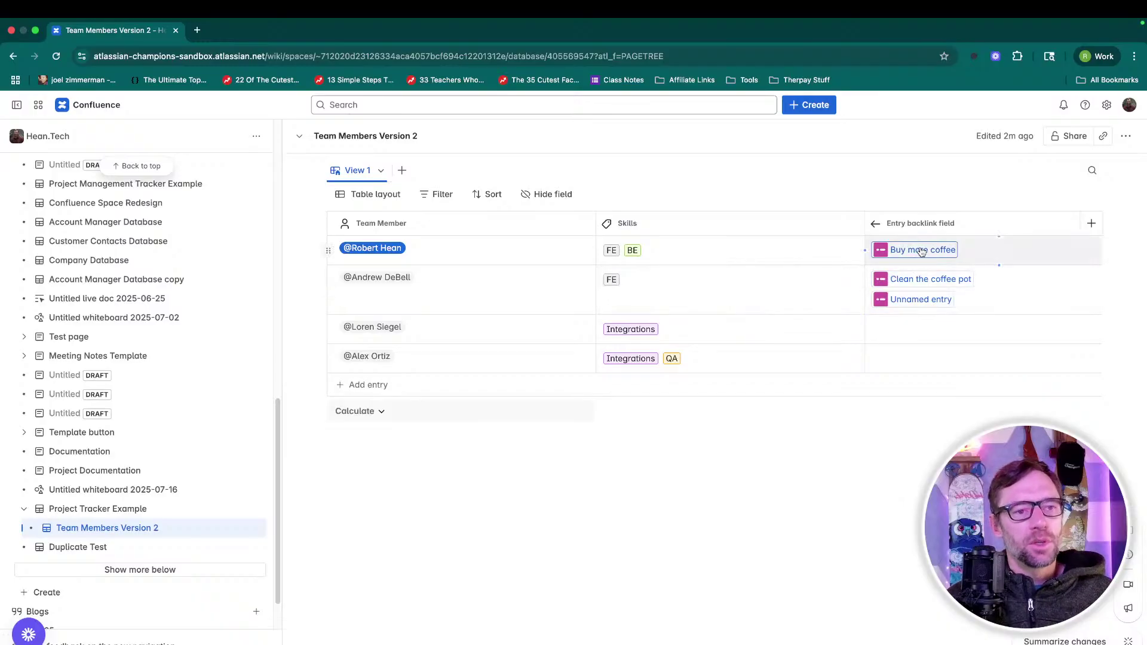
# Set the entry backlink field to display the number of linked entries, and close its settings.
pyautogui.moveTo(920, 254)
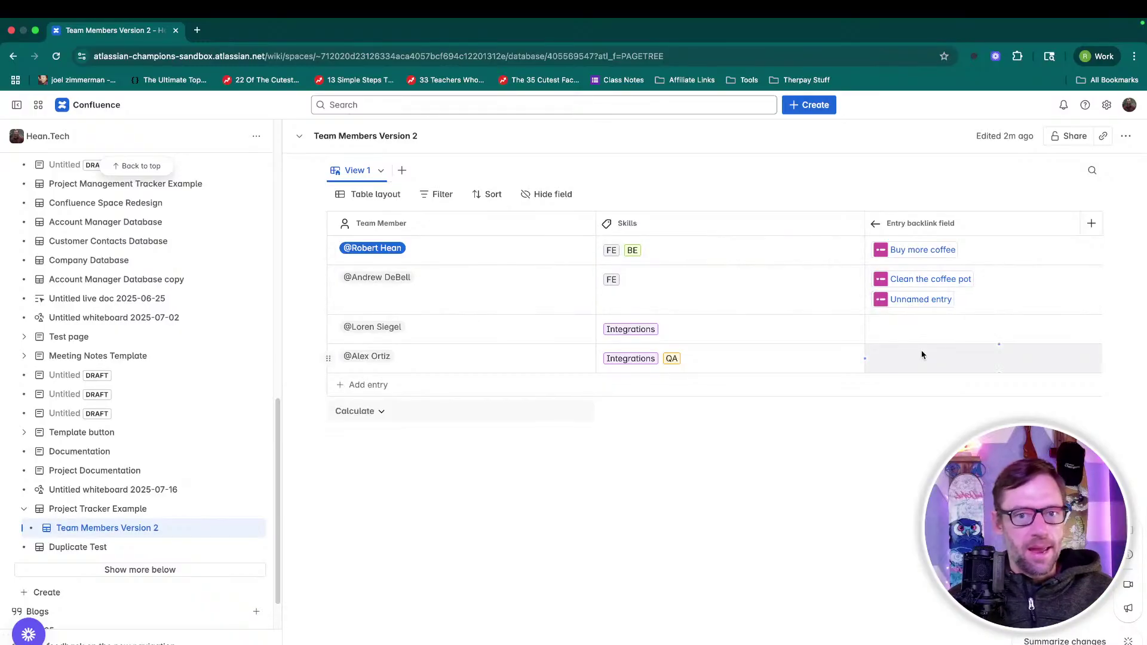
pyautogui.click(1036, 224)
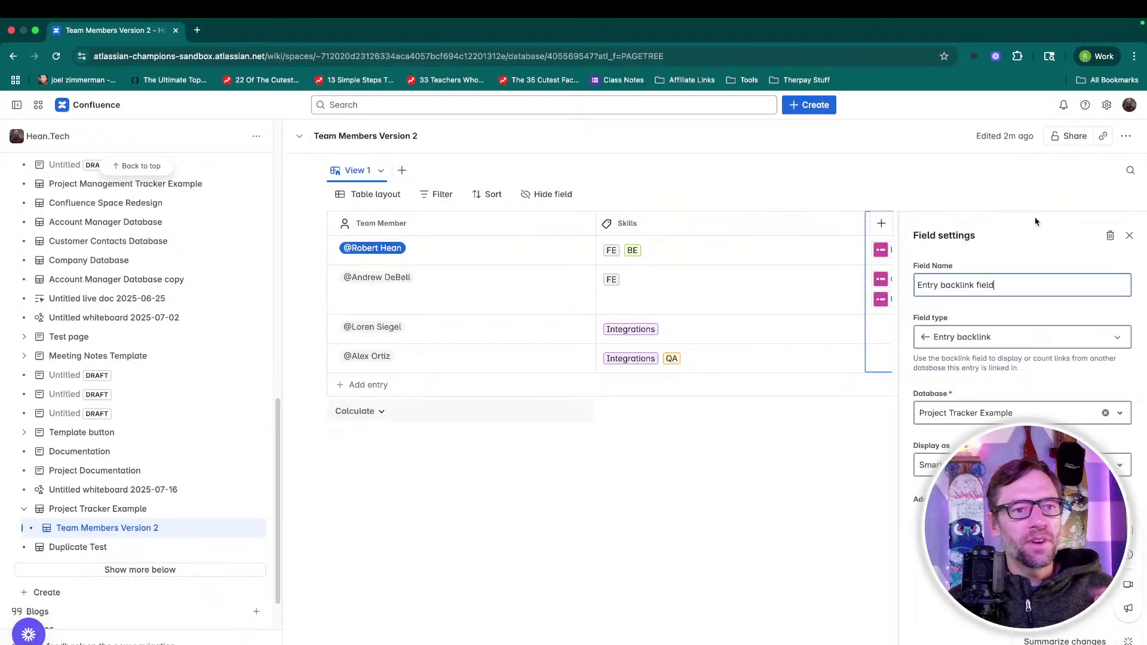
pyautogui.click(1025, 465)
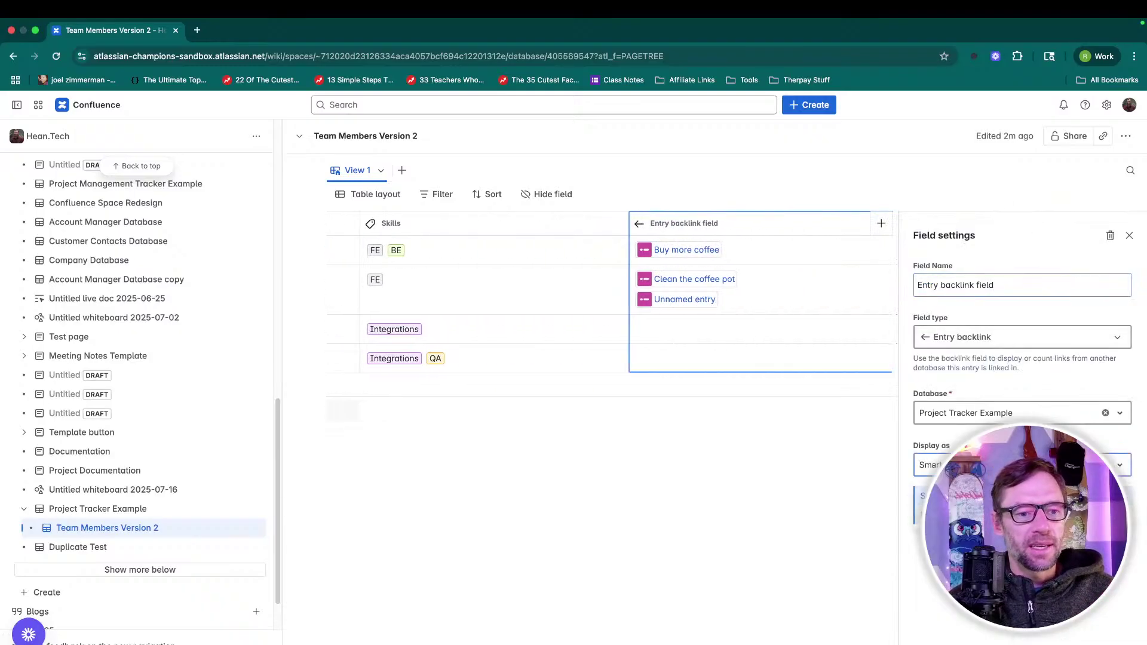
pyautogui.click(1023, 513)
pyautogui.click(1129, 235)
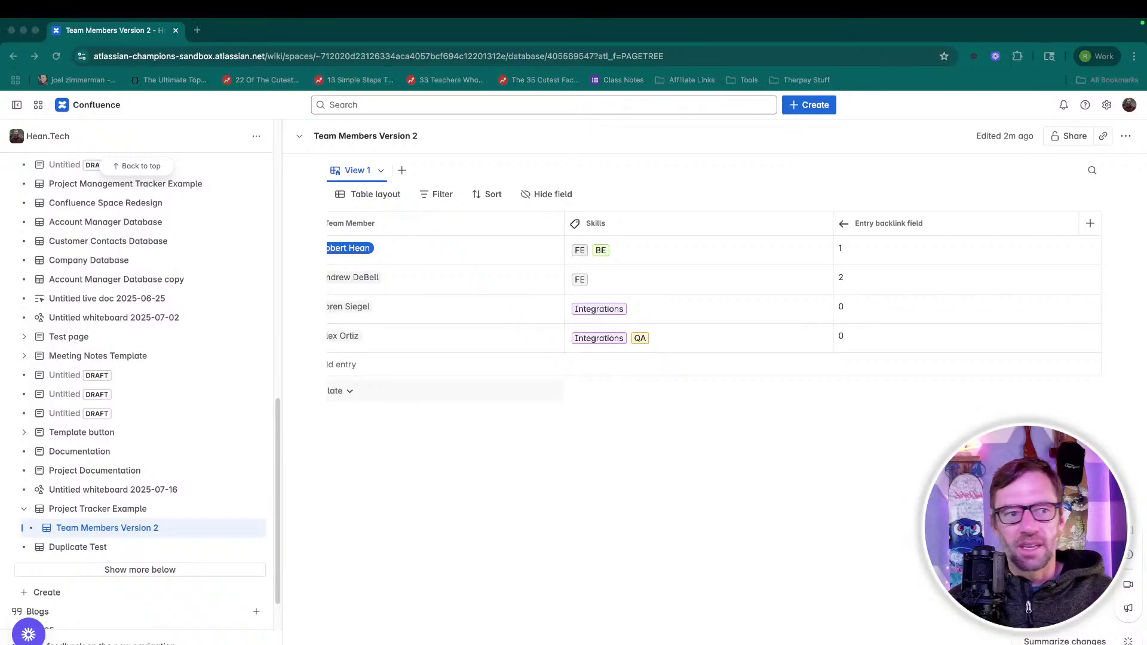
pyautogui.click(926, 262)
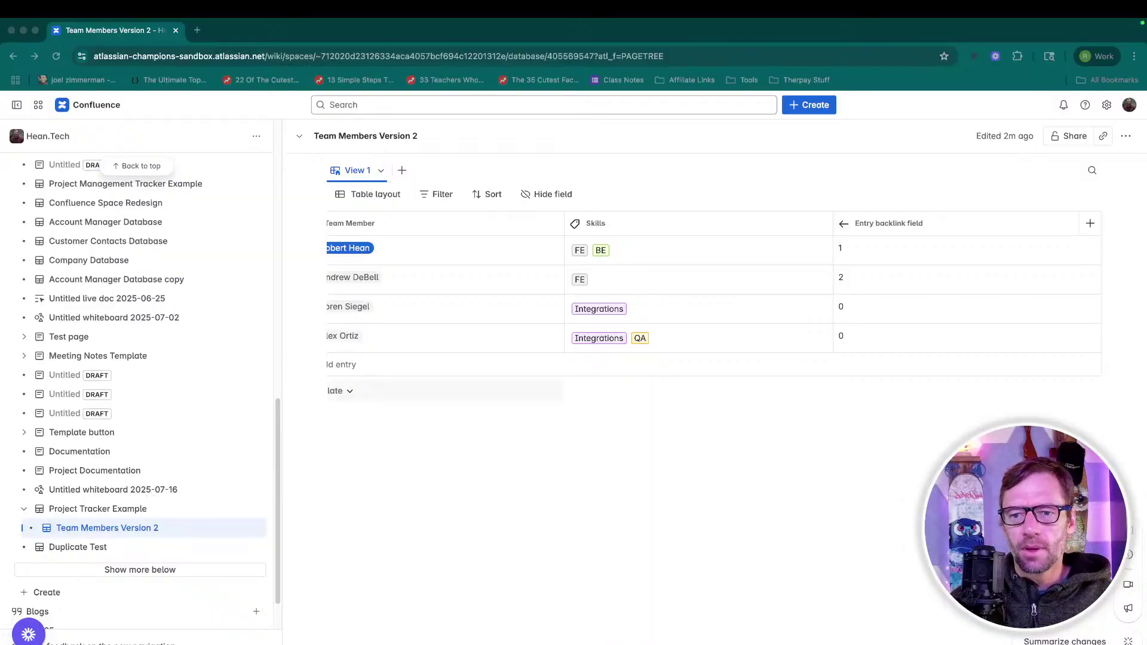
pyautogui.click(714, 312)
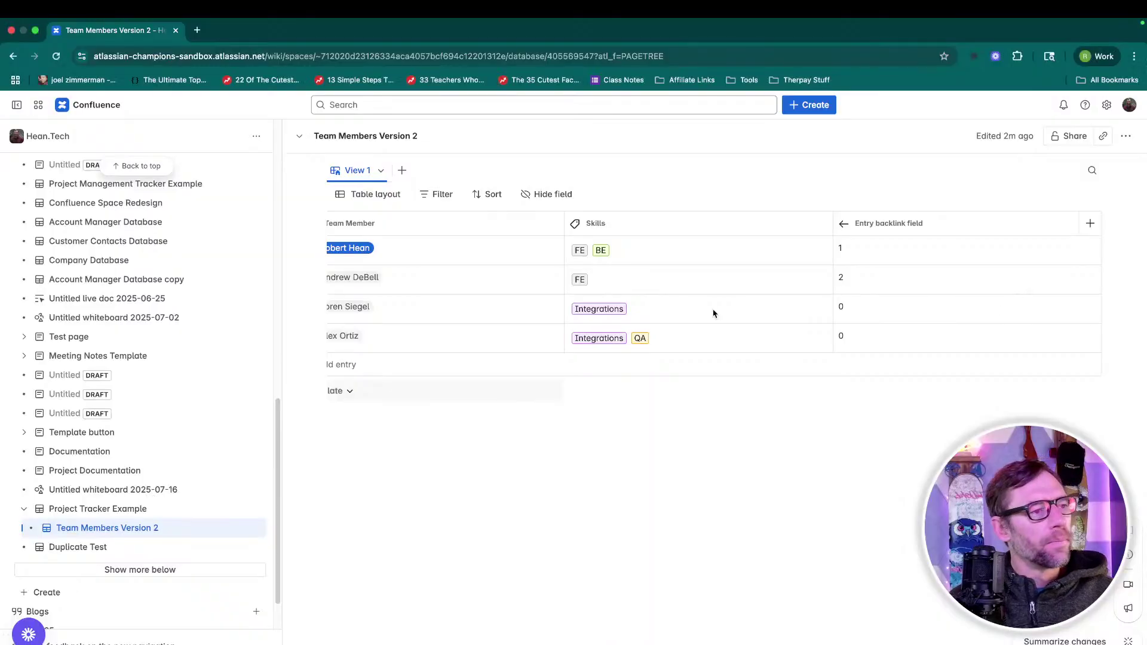
pyautogui.hotkey('ctrl', 'Right')
pyautogui.click(801, 192)
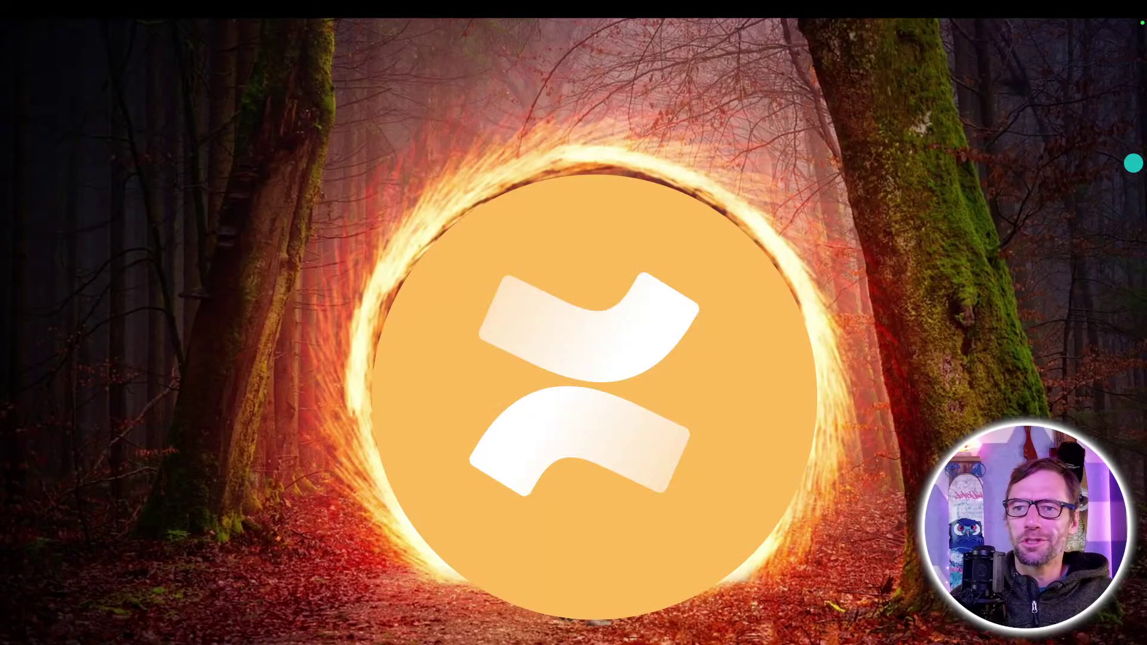
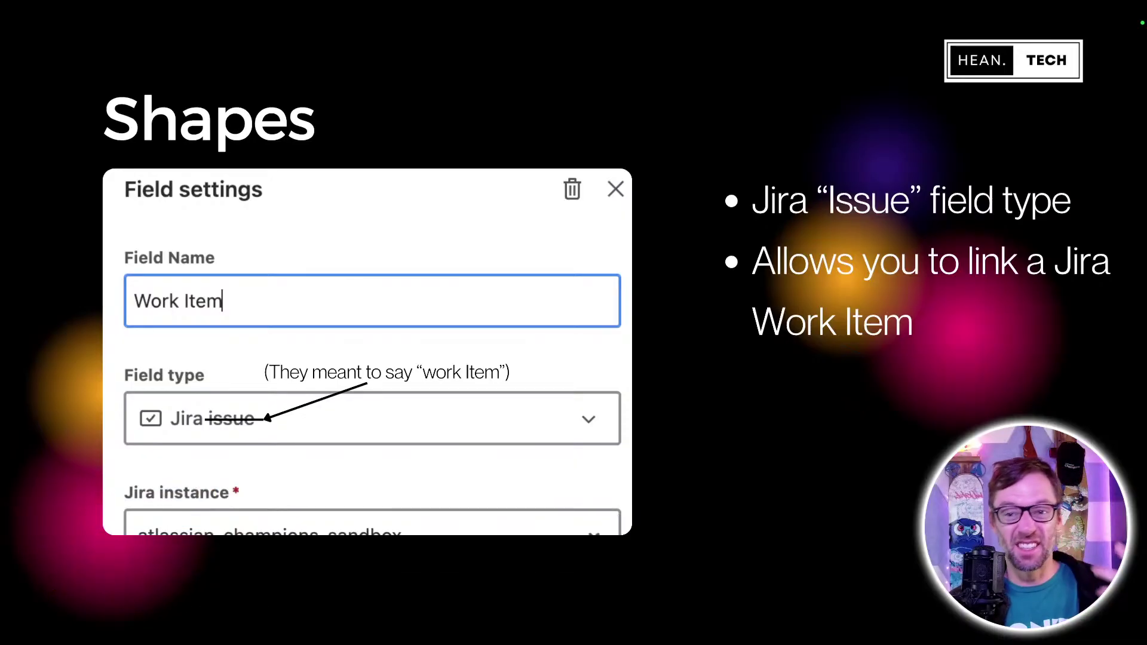
pyautogui.click(1038, 335)
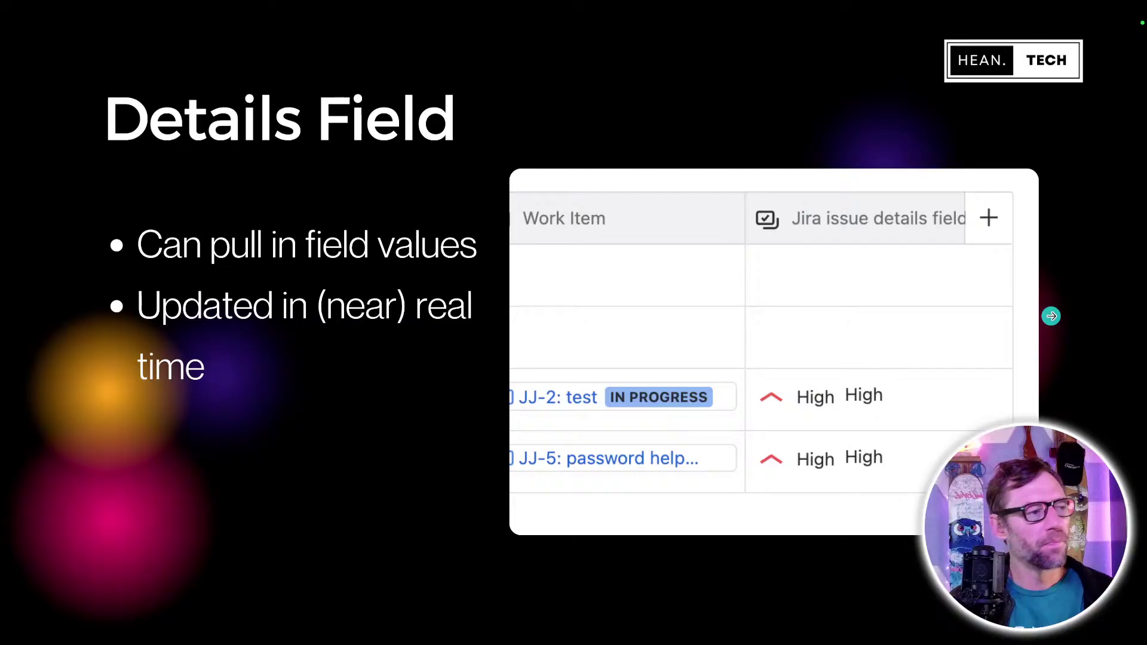
pyautogui.click(1051, 316)
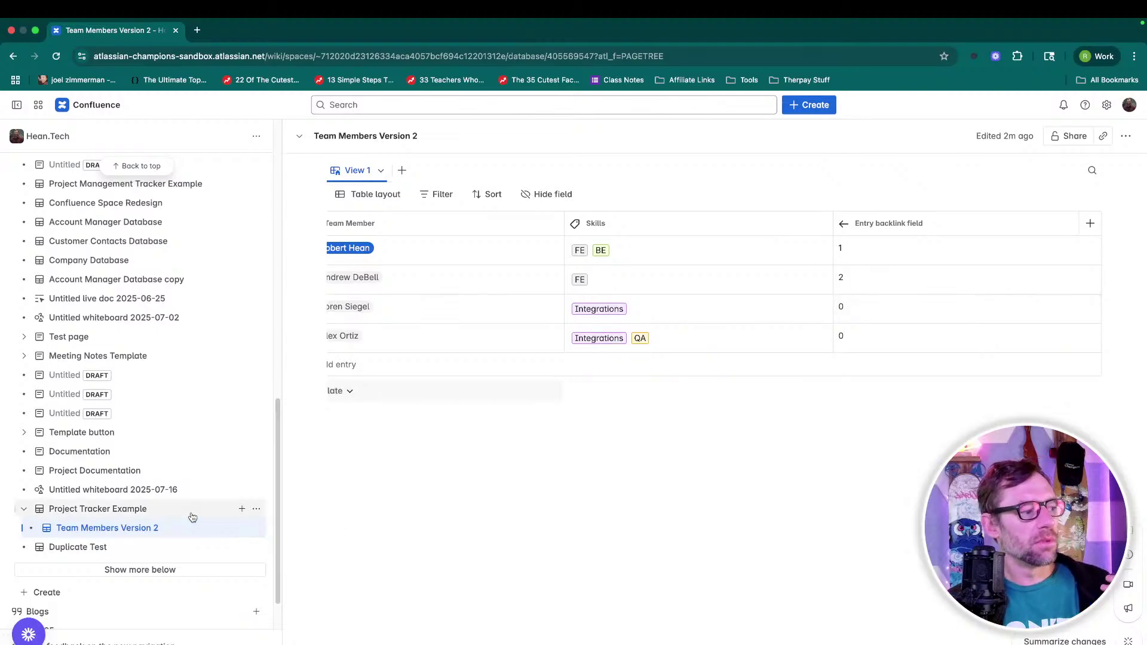
# Create a new database under Project Tracker Example and name it Risk Example.
pyautogui.click(241, 509)
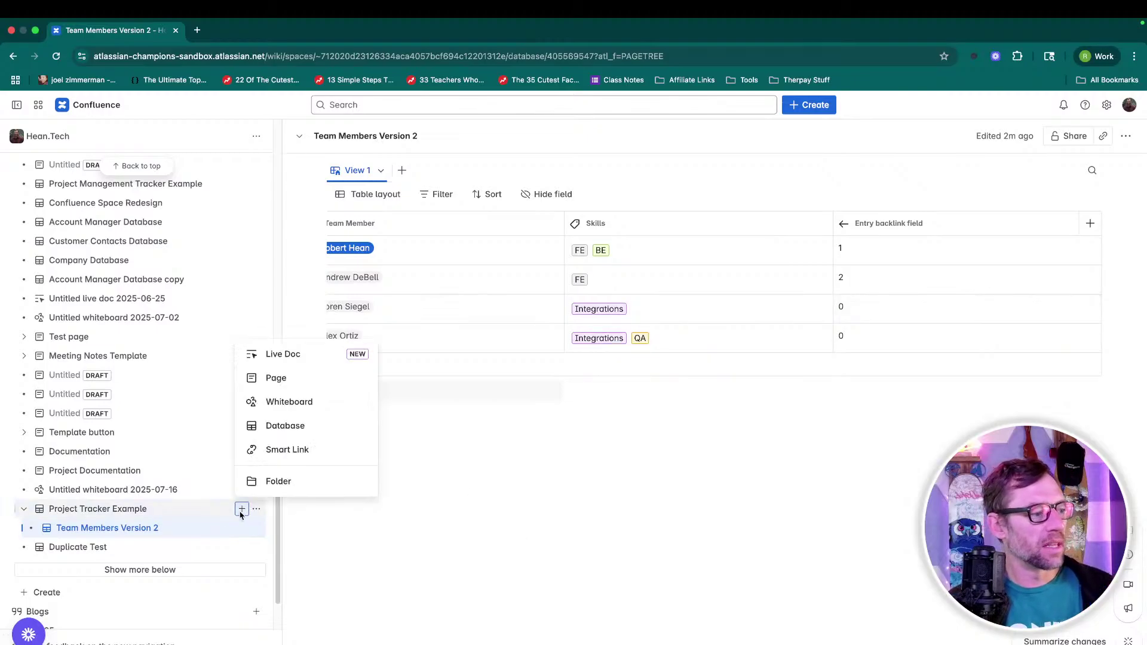
pyautogui.click(299, 425)
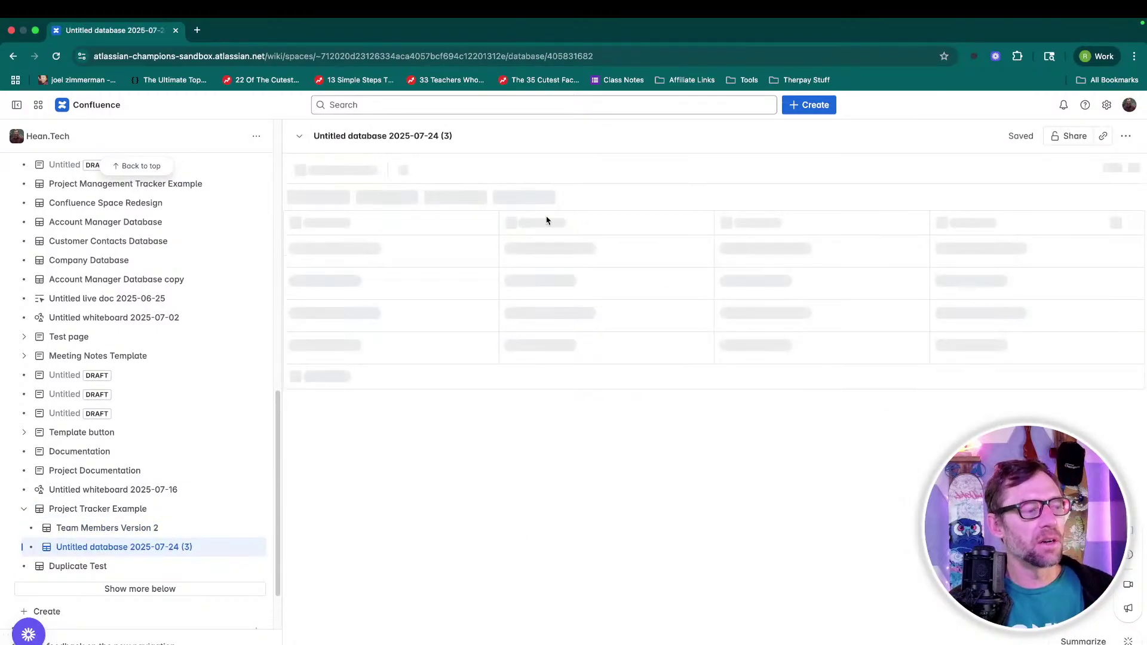
pyautogui.click(375, 136)
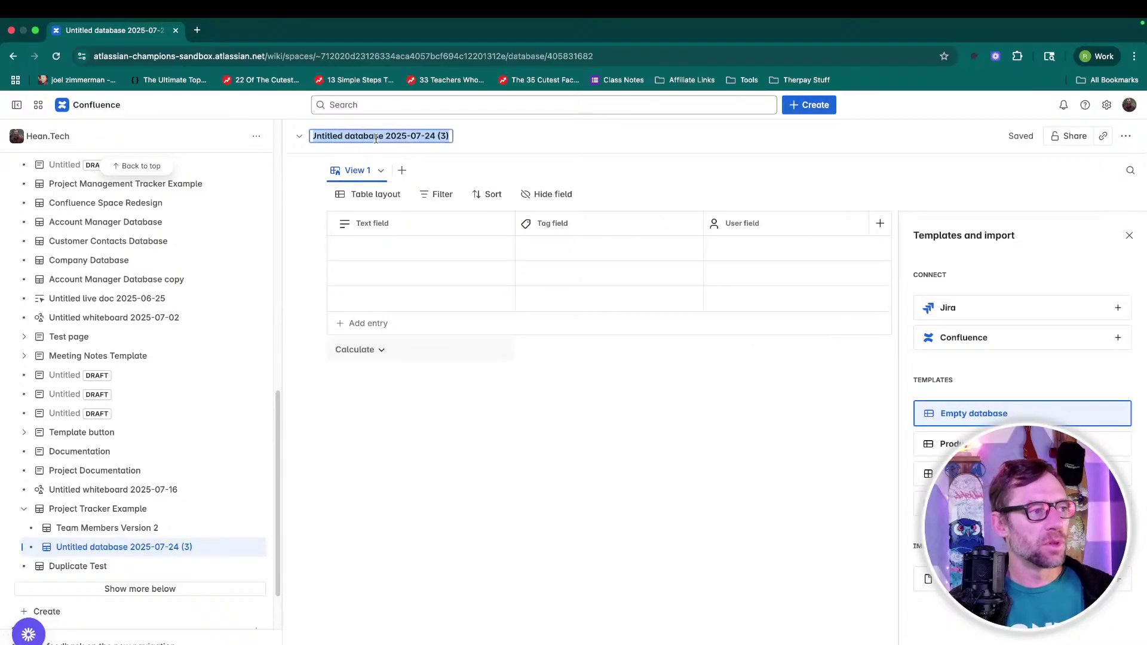
pyautogui.write('Risk Example')
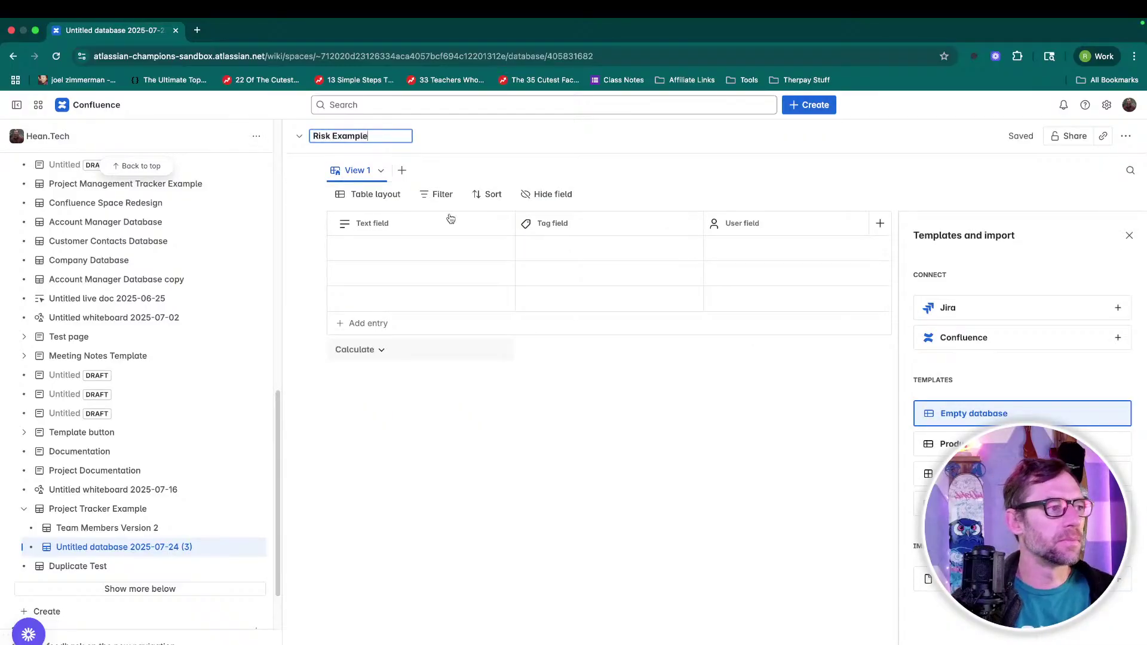
# Rename the text field of the Risk Example database to Risk Name.
pyautogui.click(444, 230)
pyautogui.tripleClick(1009, 286)
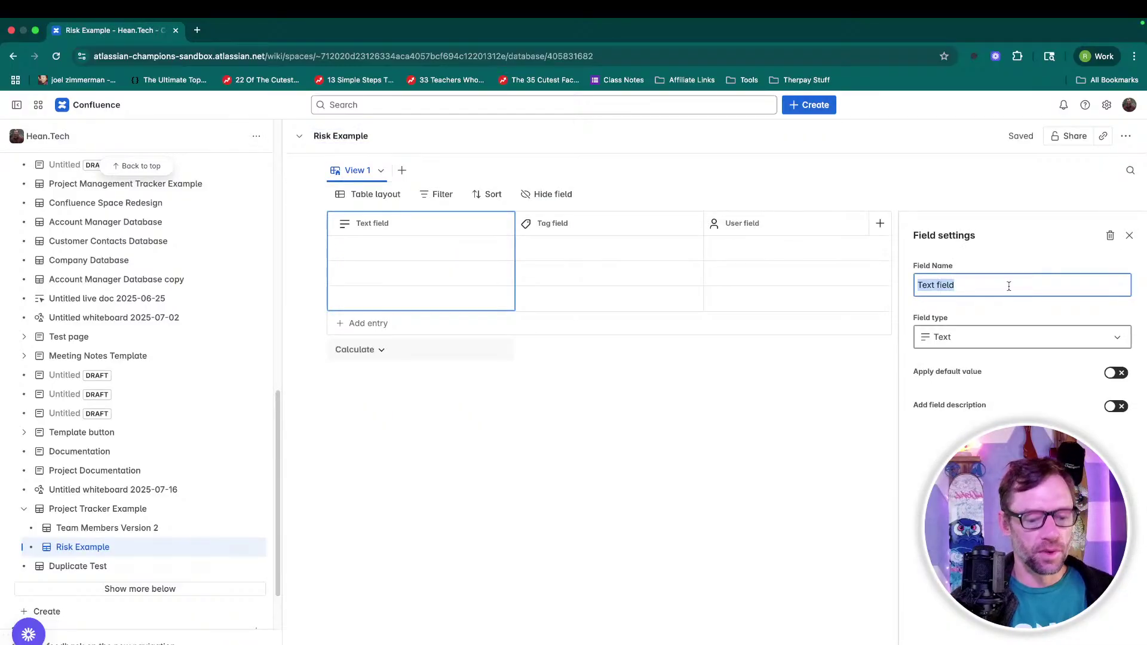
pyautogui.write('Risk Name')
# Rename the tag field to Impact and add the selectable items Low and Medium, plus a third item.
pyautogui.click(625, 223)
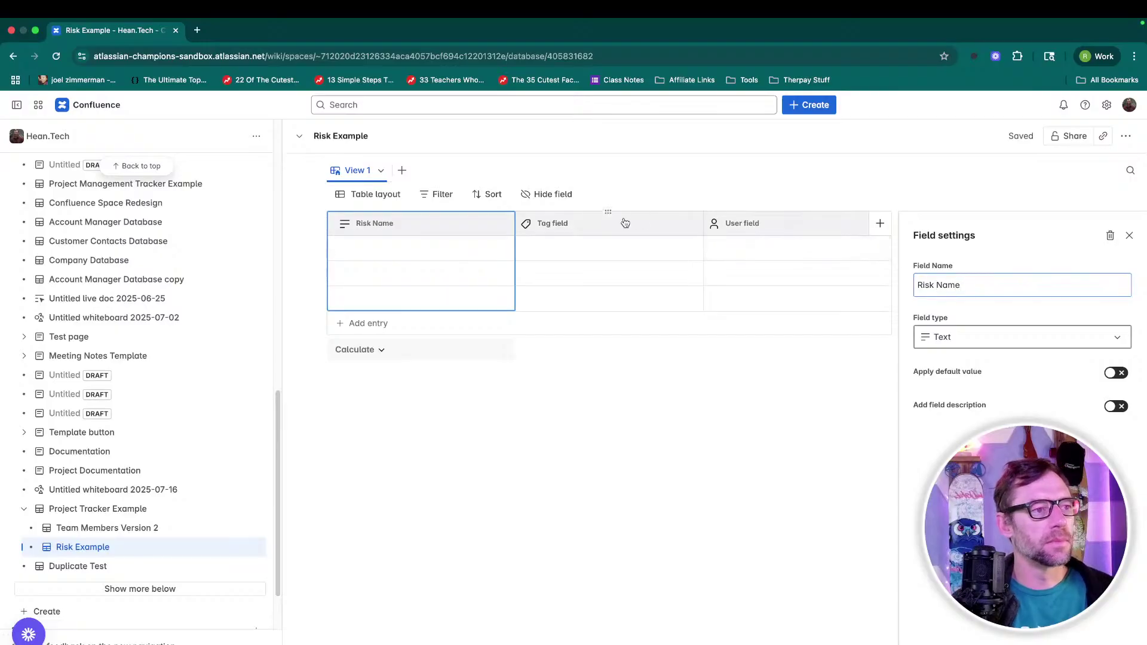
pyautogui.tripleClick(1045, 292)
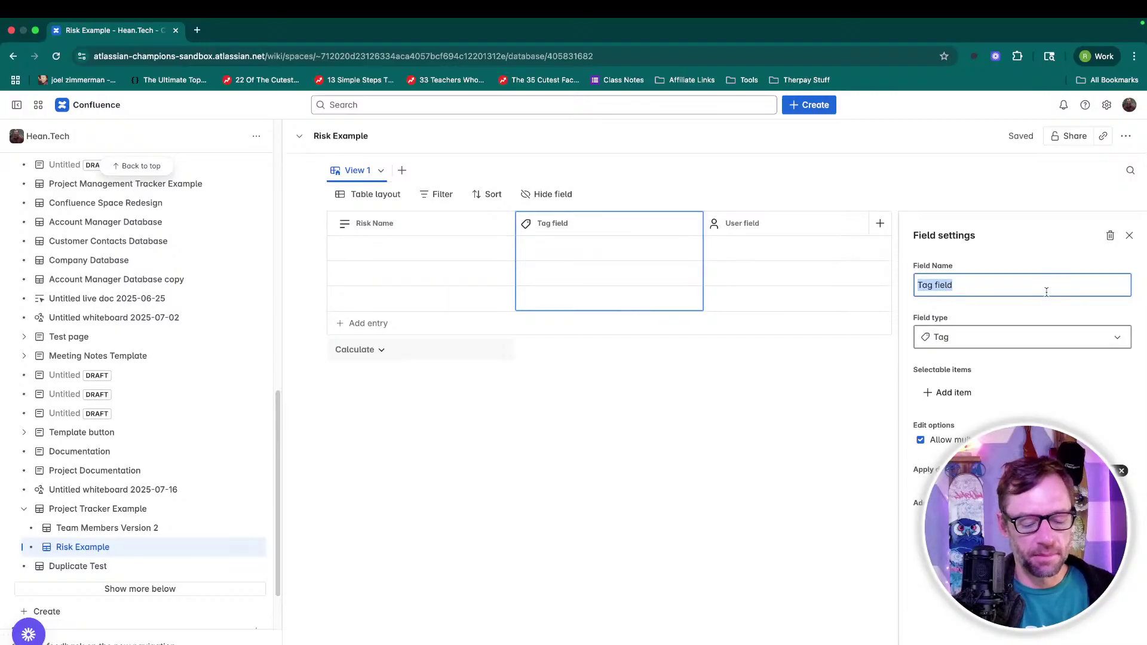
pyautogui.write('Impact')
pyautogui.click(991, 387)
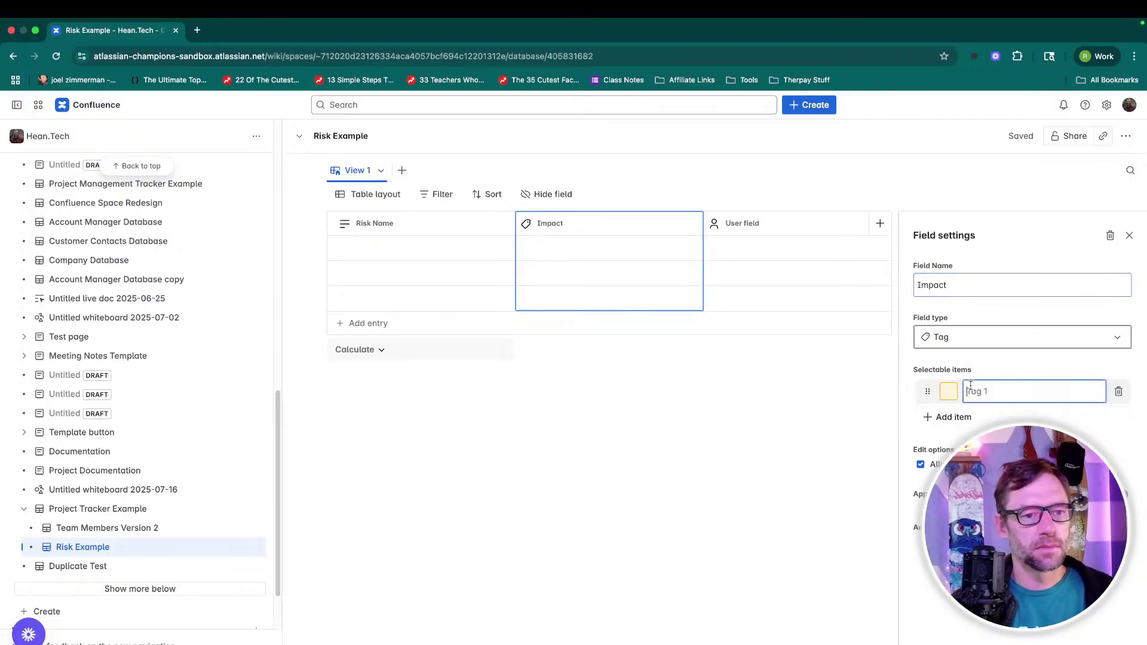
pyautogui.write('Low')
pyautogui.press('Return')
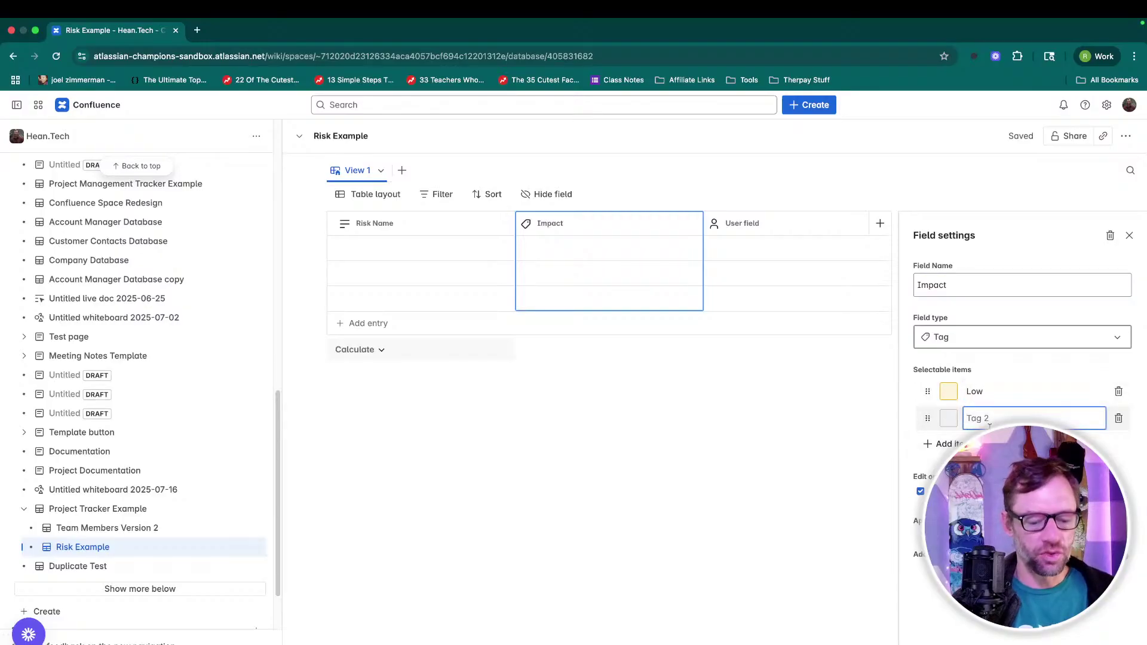
pyautogui.write('Medium')
pyautogui.press('Return')
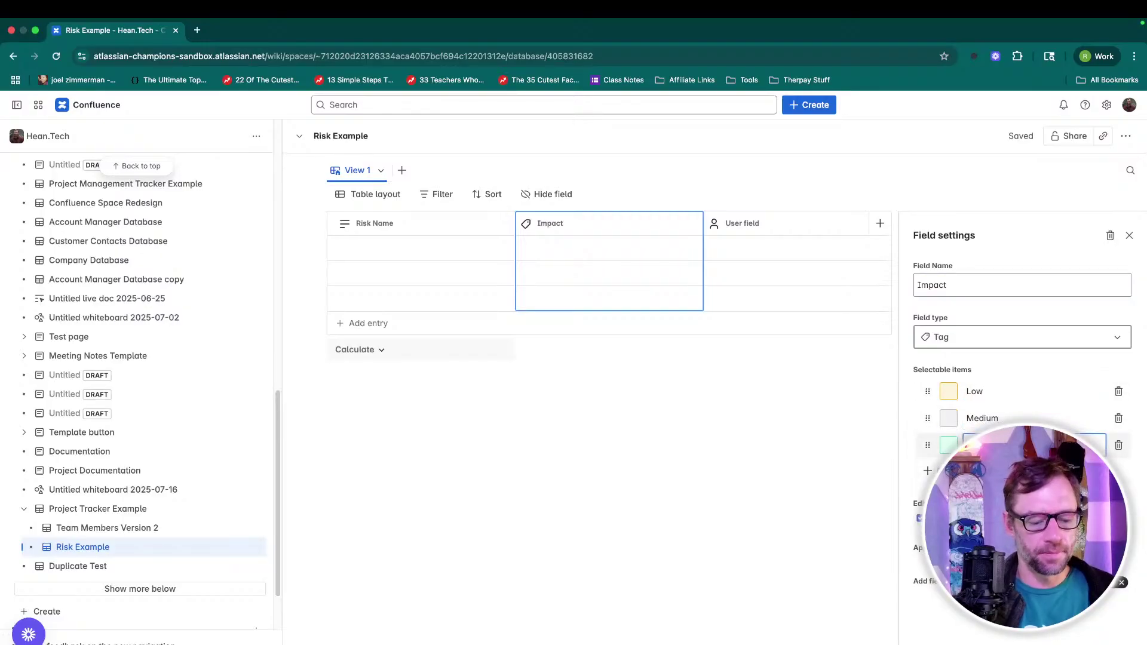
# Change the user field to a Jira issue field connected to the jayquill instance, and close its settings.
pyautogui.click(756, 223)
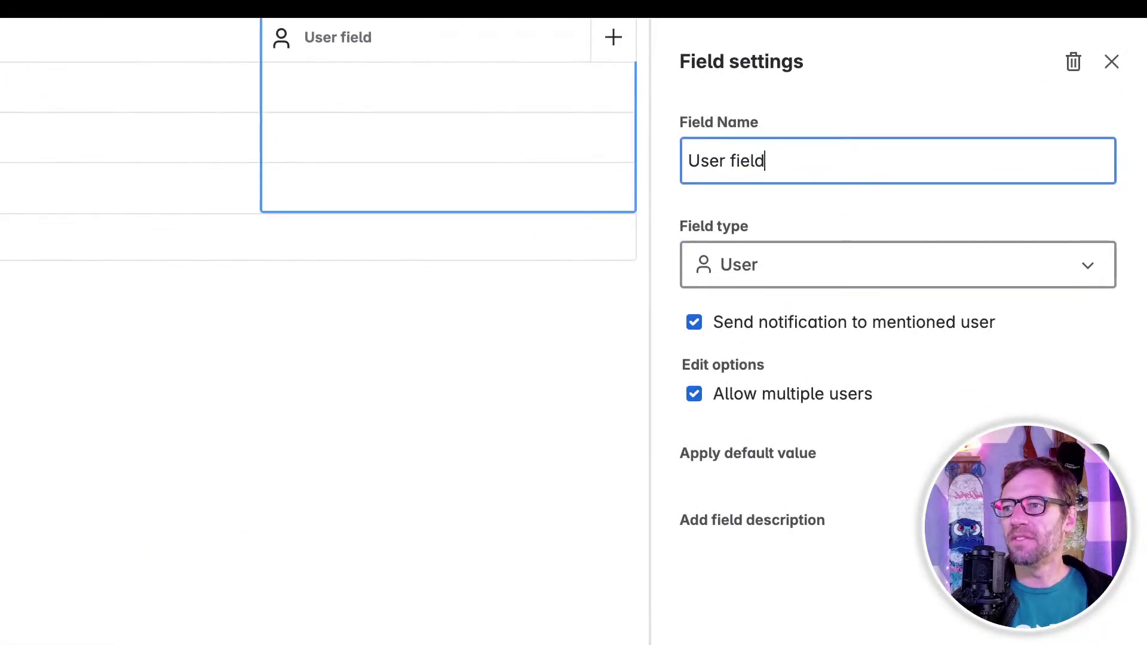
pyautogui.click(841, 283)
pyautogui.scroll(-5, 866, 597)
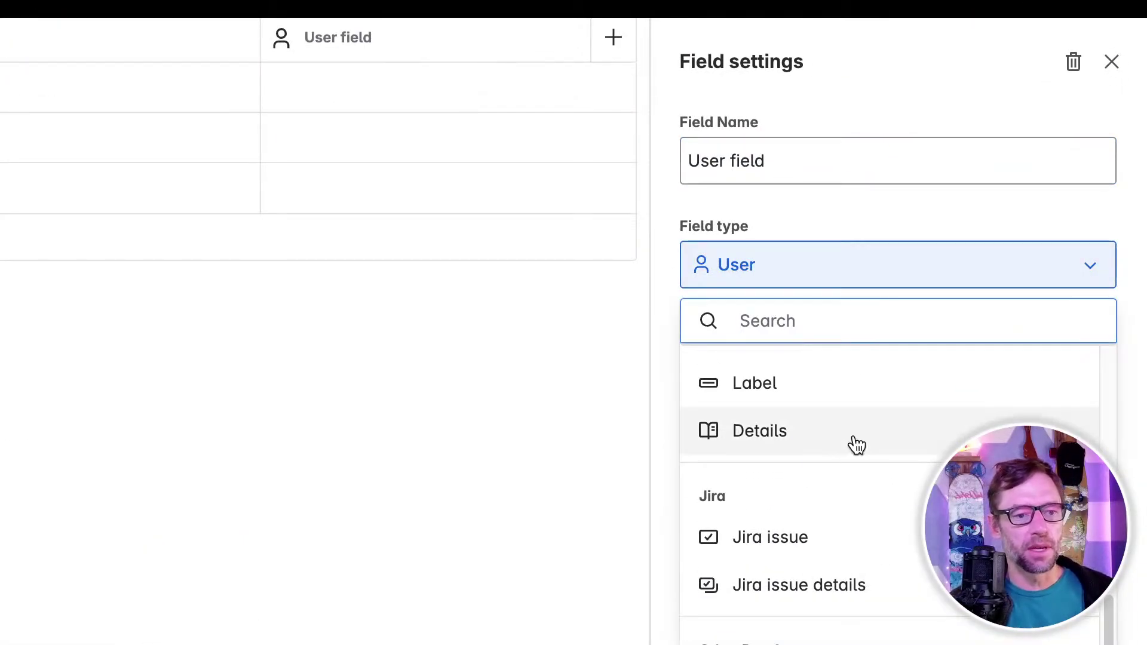
pyautogui.click(827, 541)
pyautogui.click(827, 357)
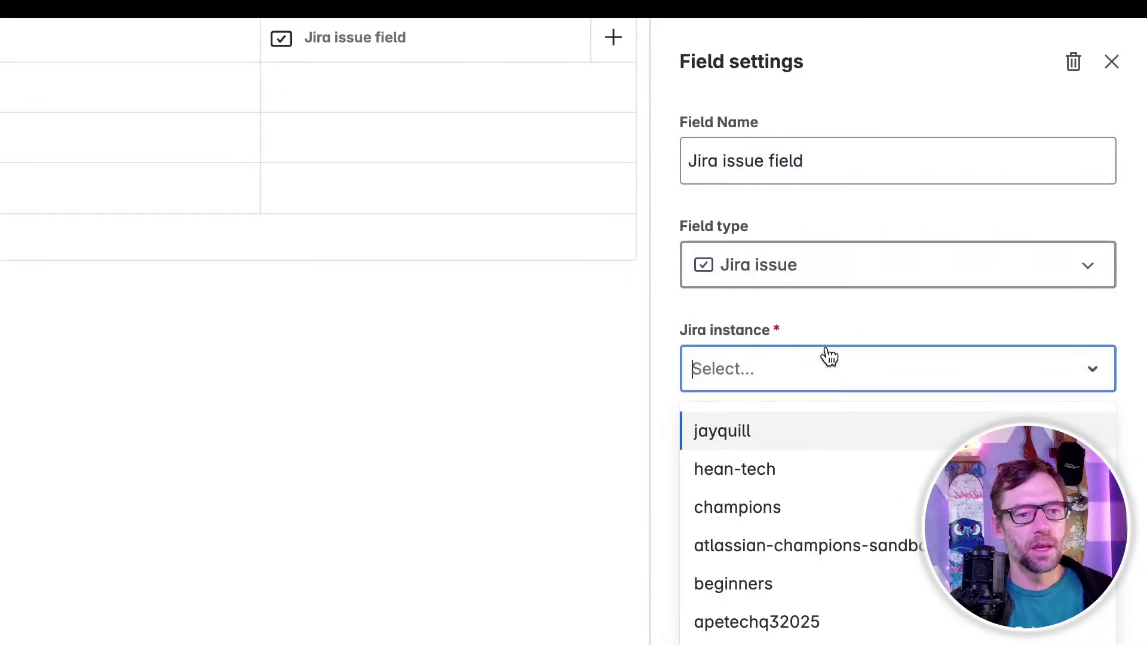
pyautogui.click(784, 426)
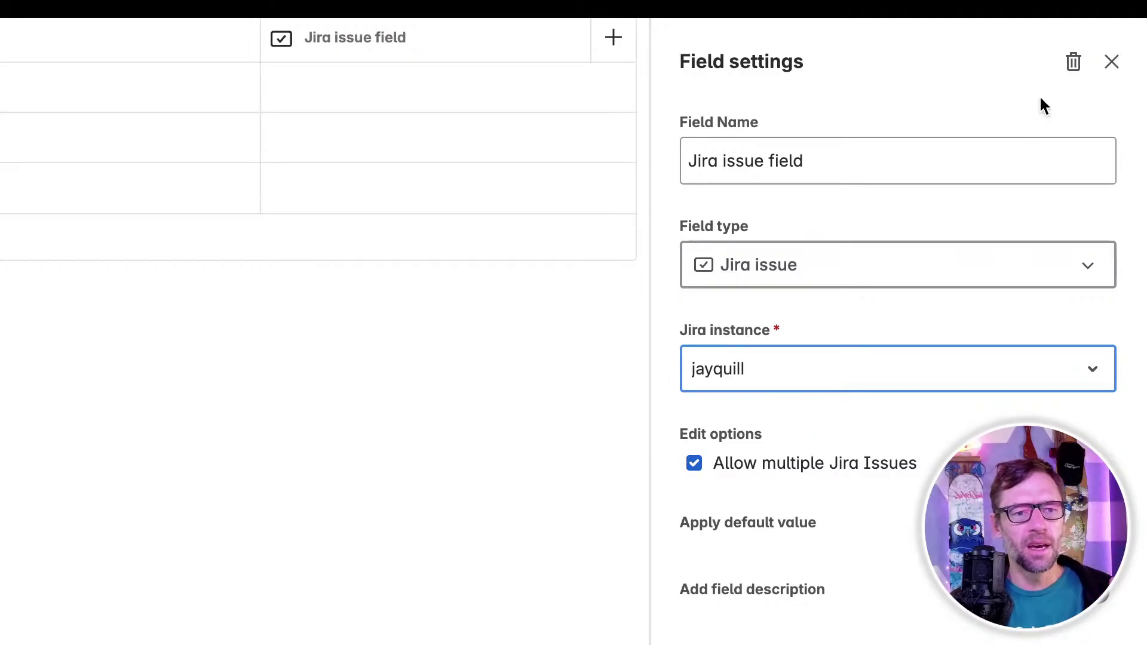
pyautogui.click(1113, 60)
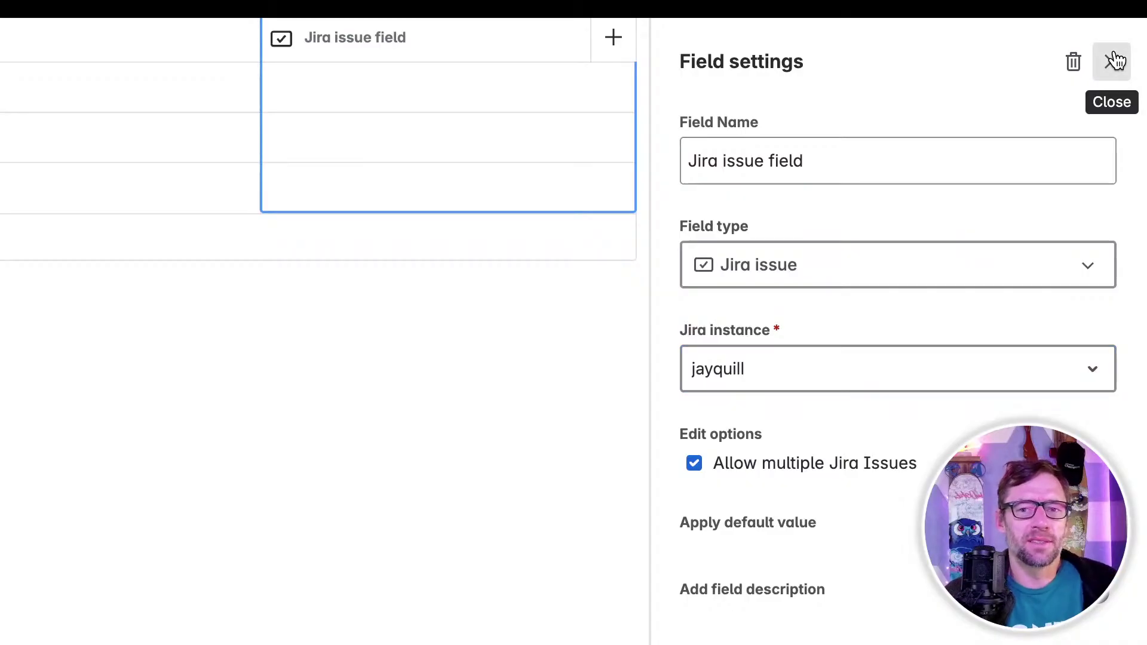
pyautogui.click(757, 95)
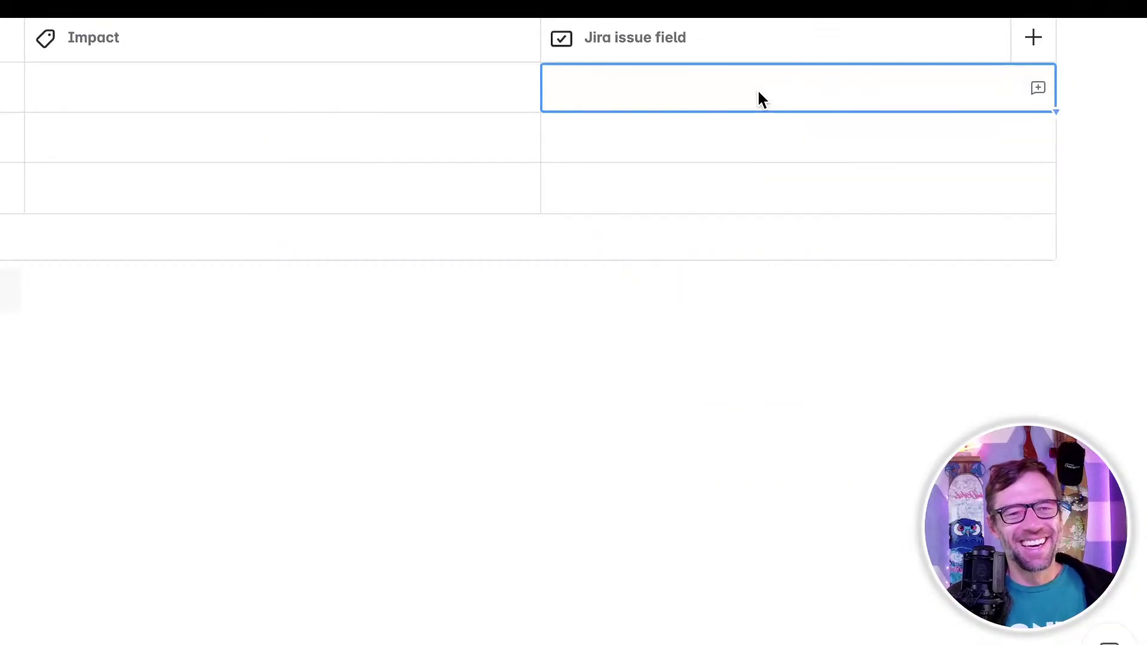
pyautogui.click(759, 96)
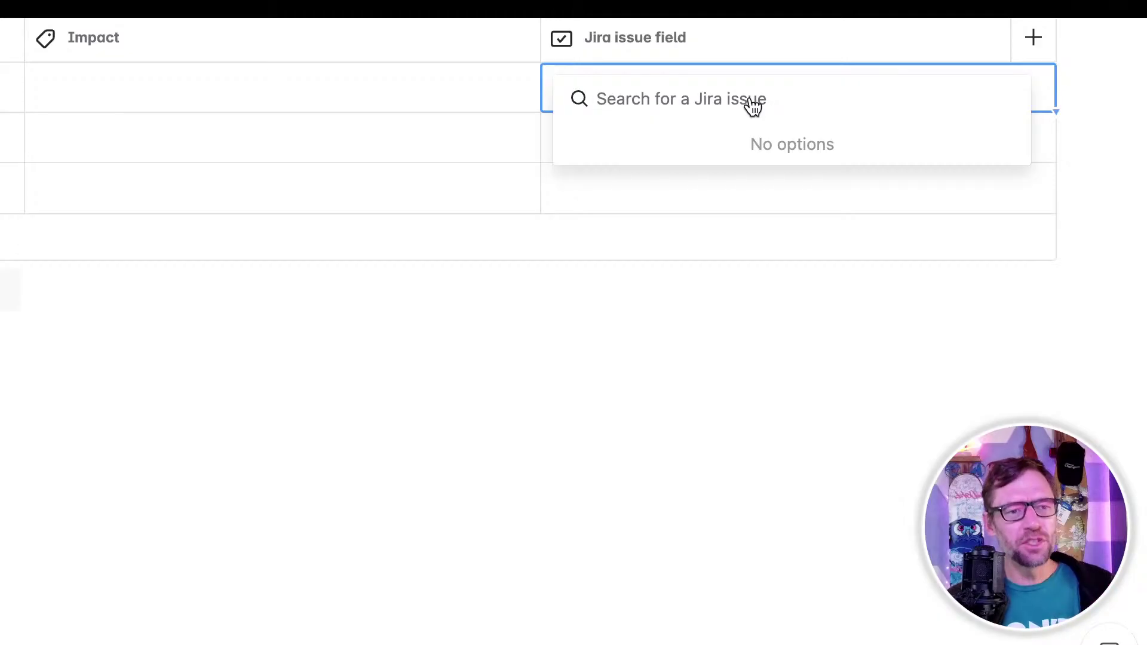
pyautogui.click(184, 513)
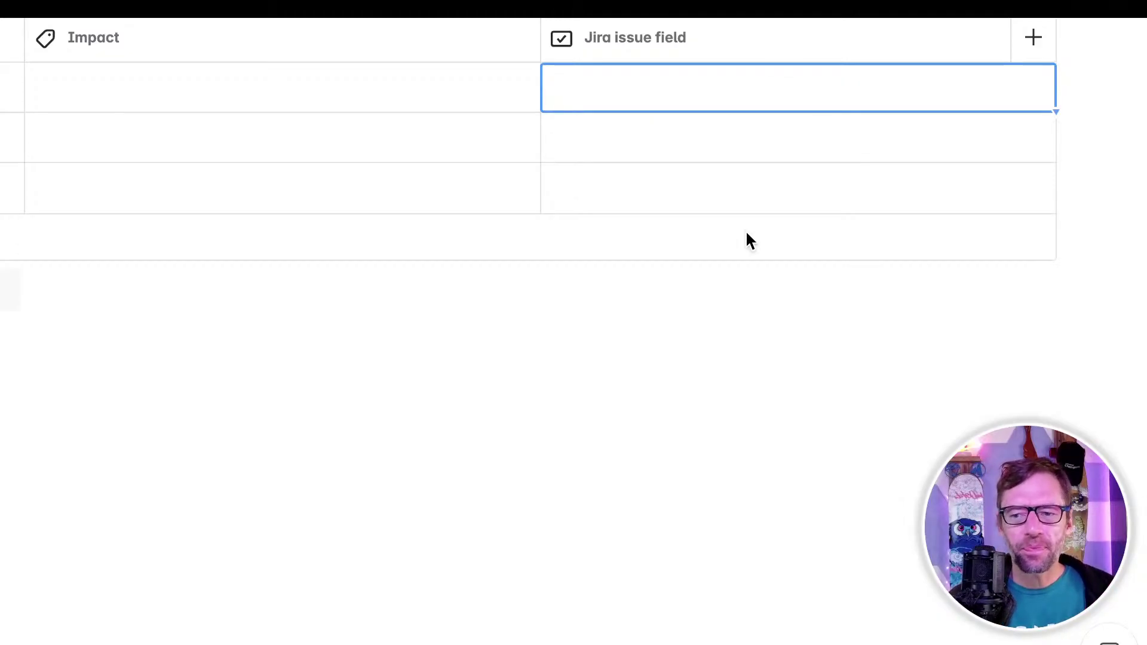
# Enter the risk names "Run out of coffee" in the first entry and "Hot water pot breaks" in the second.
pyautogui.click(2, 89)
pyautogui.click(2, 88)
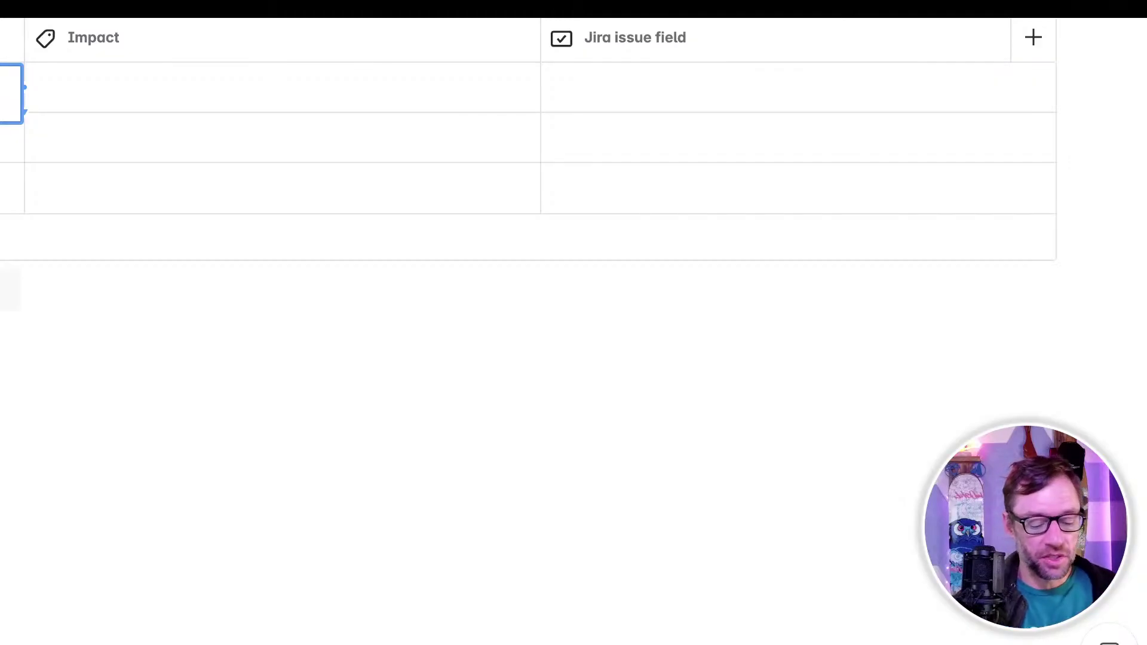
pyautogui.press('Return')
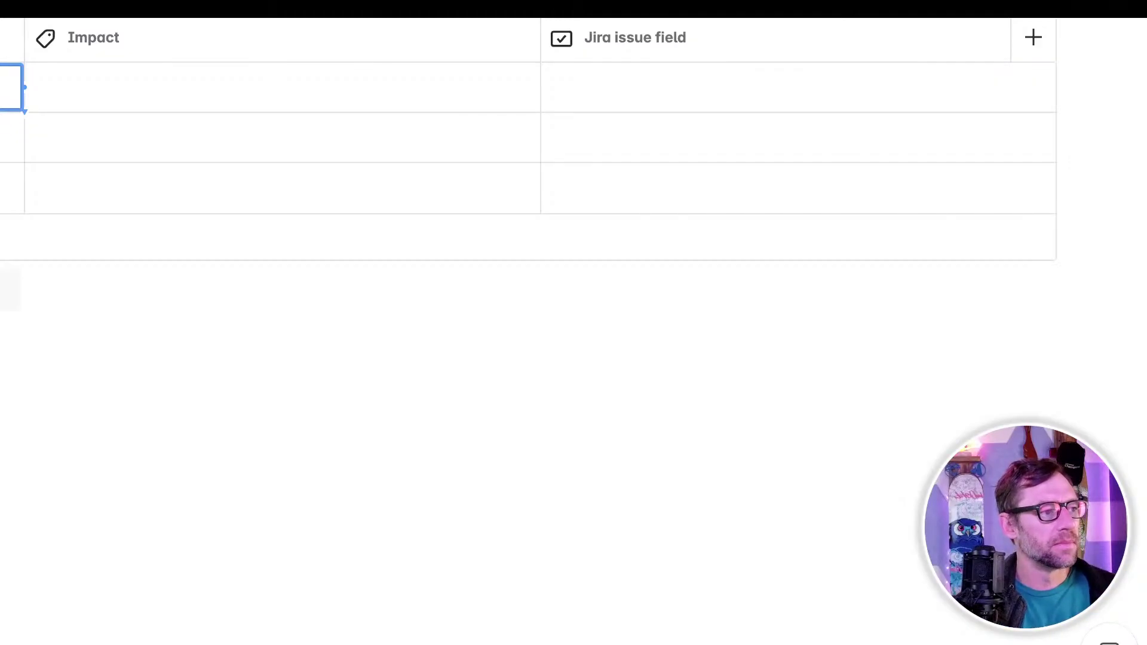
pyautogui.click(2, 138)
pyautogui.click(2, 138)
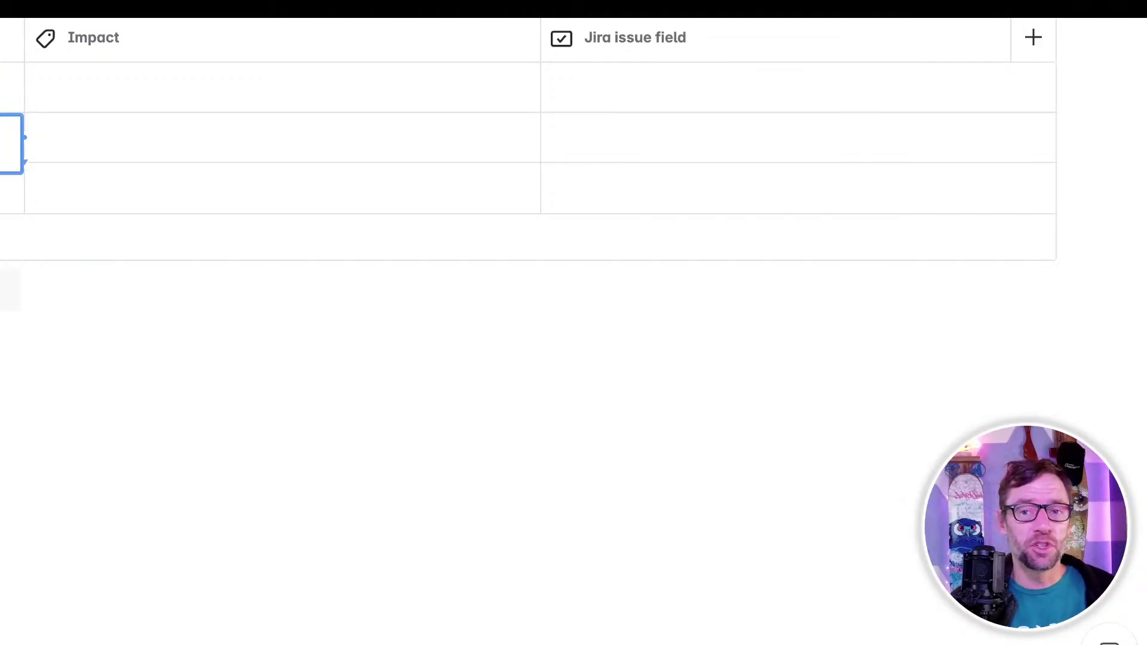
pyautogui.click(2, 89)
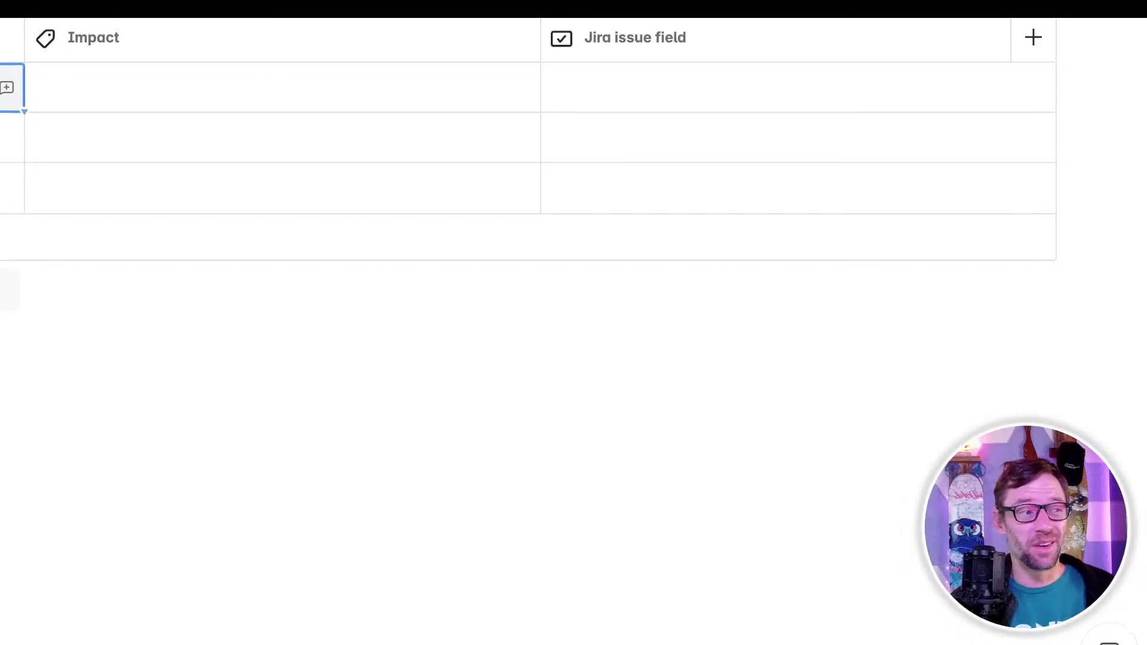
pyautogui.click(2, 138)
pyautogui.click(2, 138)
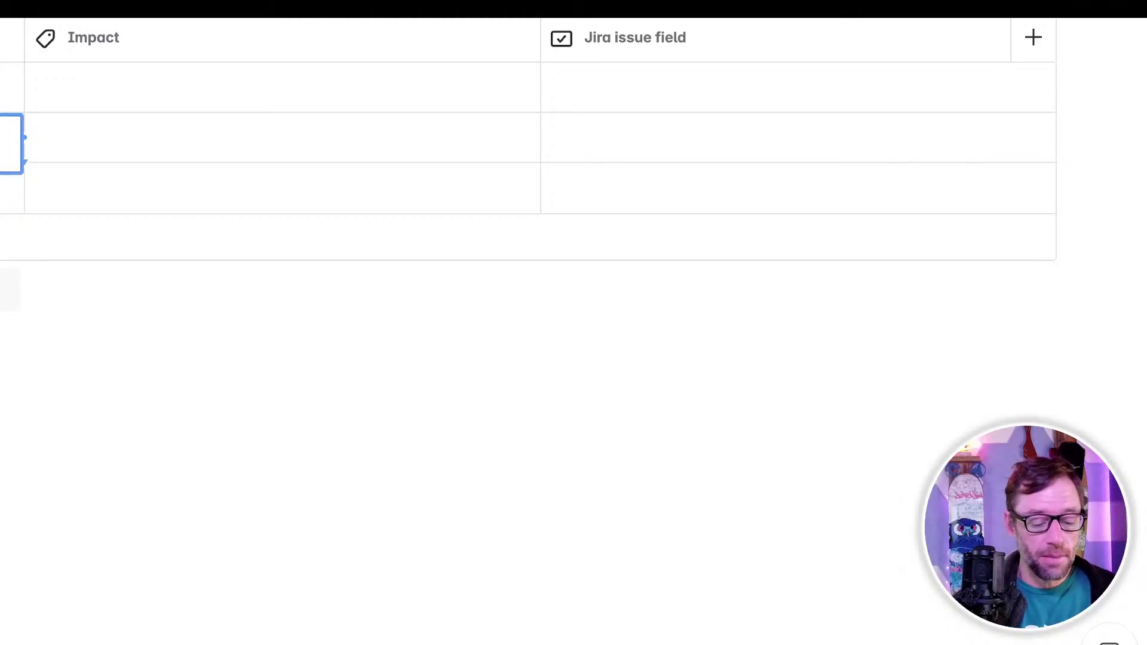
pyautogui.press('Return')
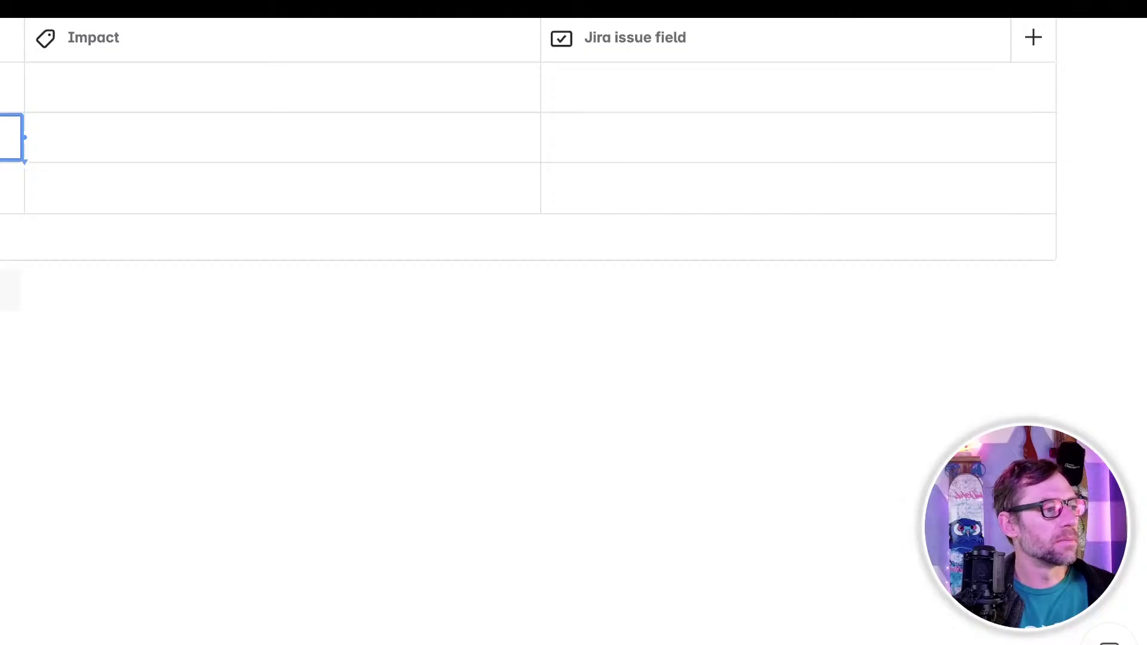
pyautogui.click(2, 188)
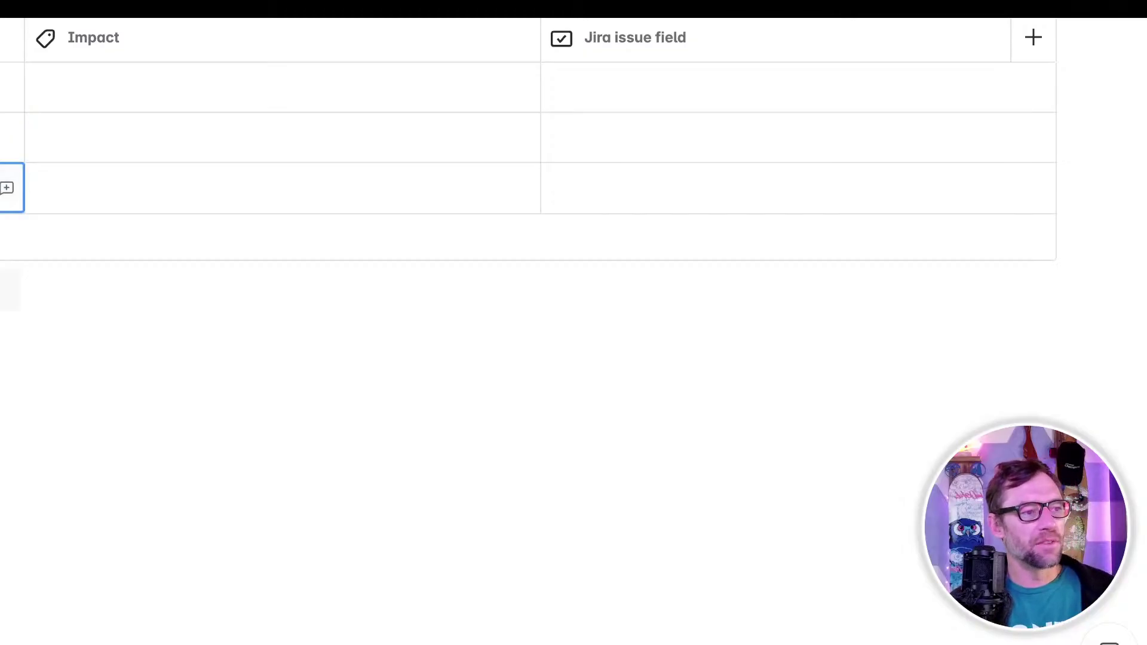
pyautogui.click(3, 188)
# Set the Impact of the first entry to High and of the second entry to Medium.
pyautogui.doubleClick(257, 89)
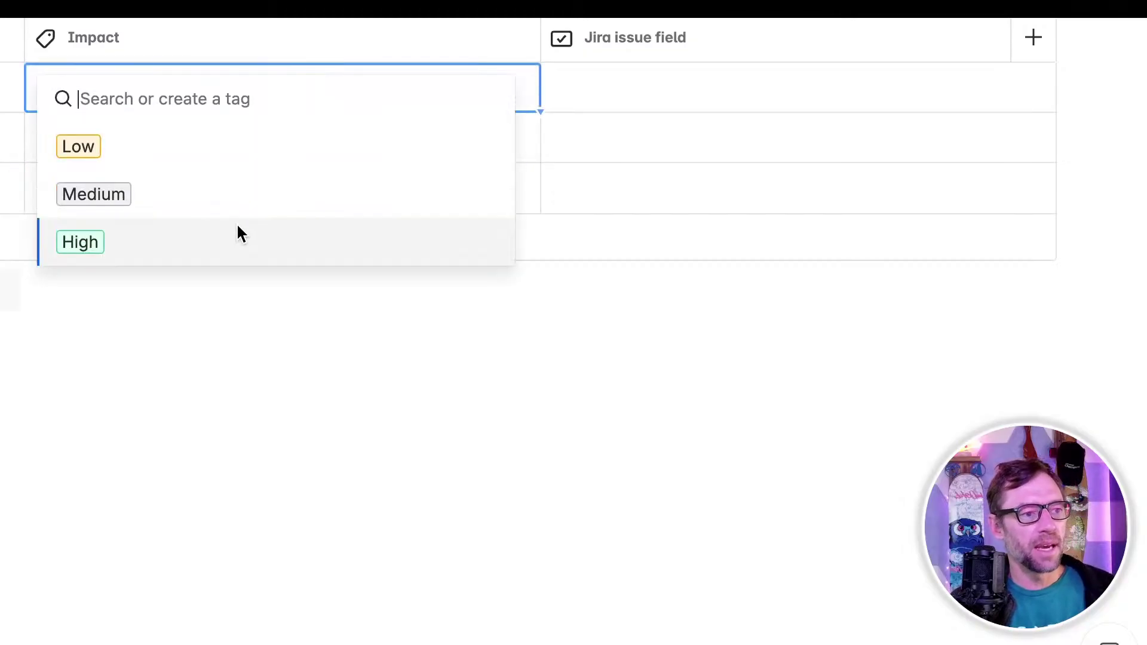
pyautogui.click(237, 232)
pyautogui.click(249, 454)
pyautogui.click(245, 164)
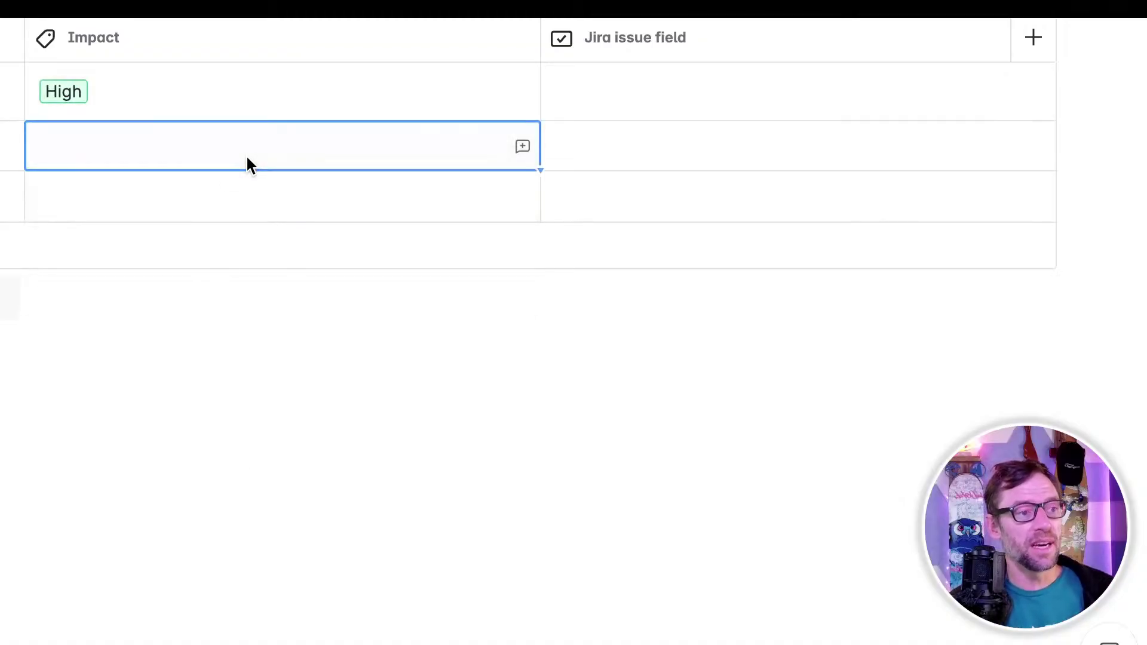
pyautogui.click(242, 162)
pyautogui.click(212, 249)
pyautogui.click(562, 419)
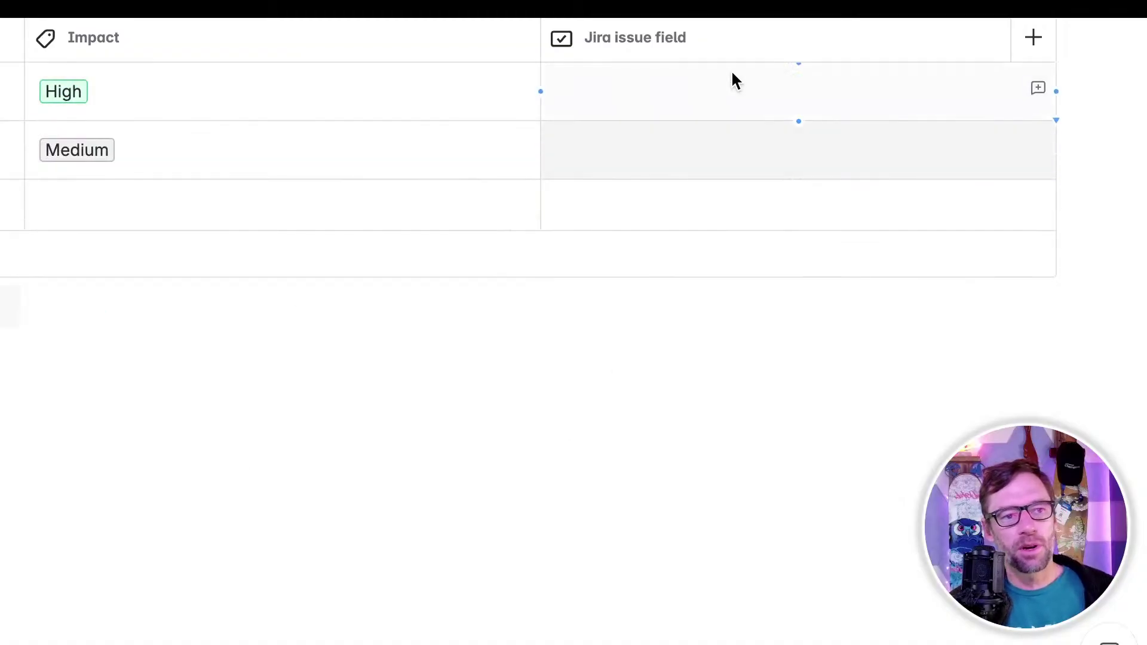
# Search for "exampl" in the first entry's Jira issue field and link the work item DS-4.
pyautogui.click(729, 104)
pyautogui.click(730, 102)
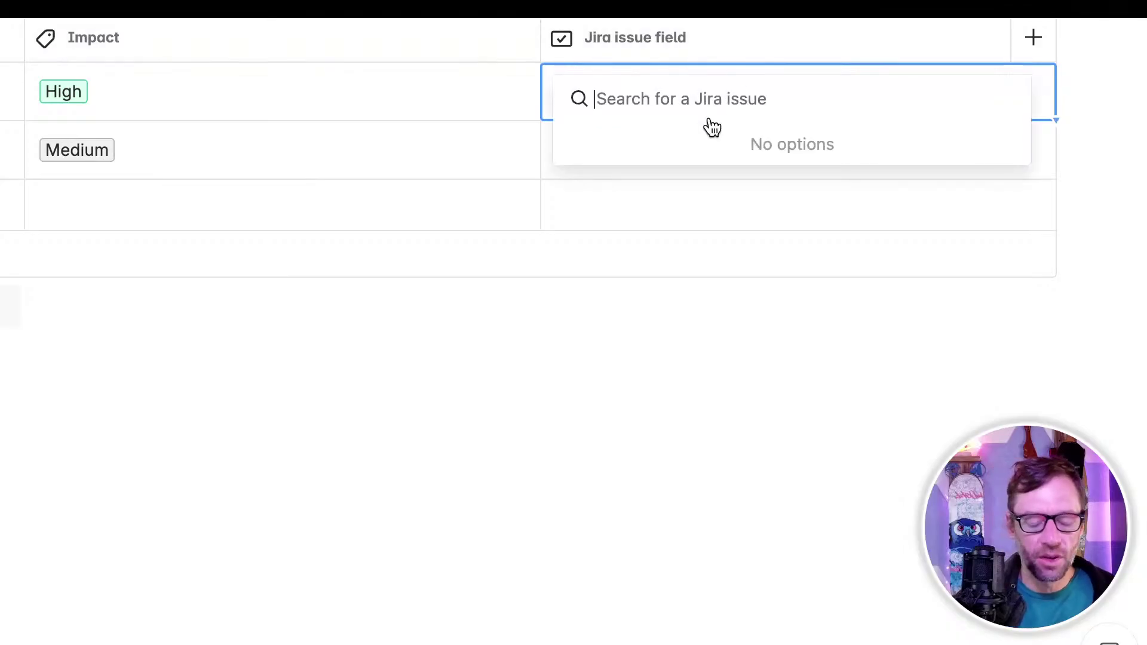
pyautogui.write('exampl')
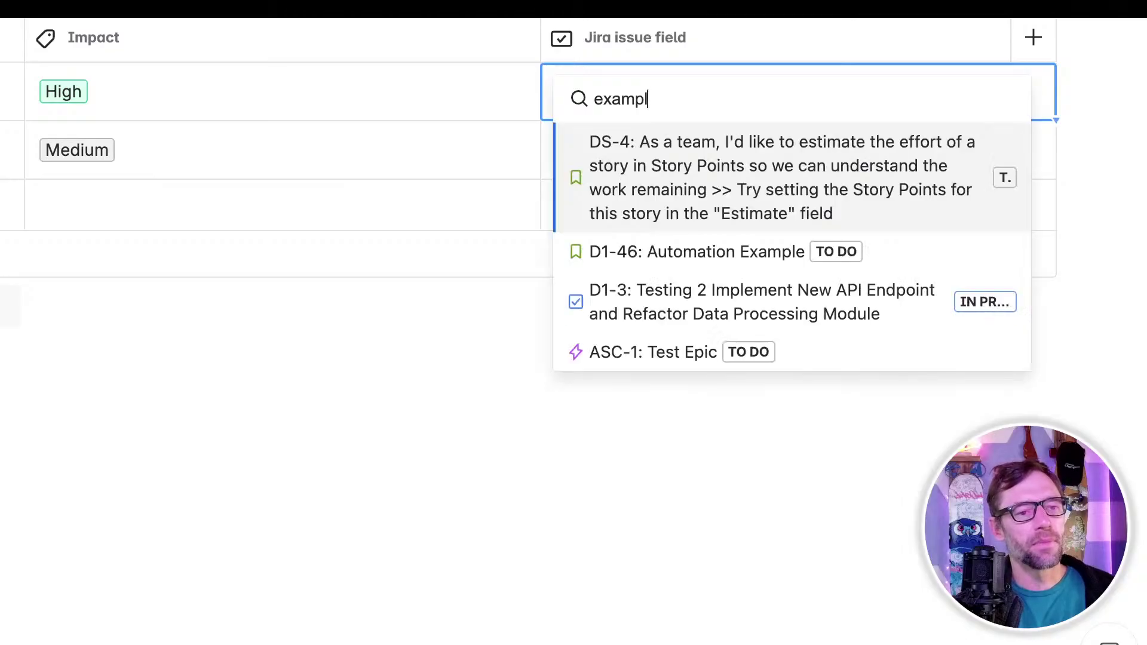
pyautogui.click(736, 185)
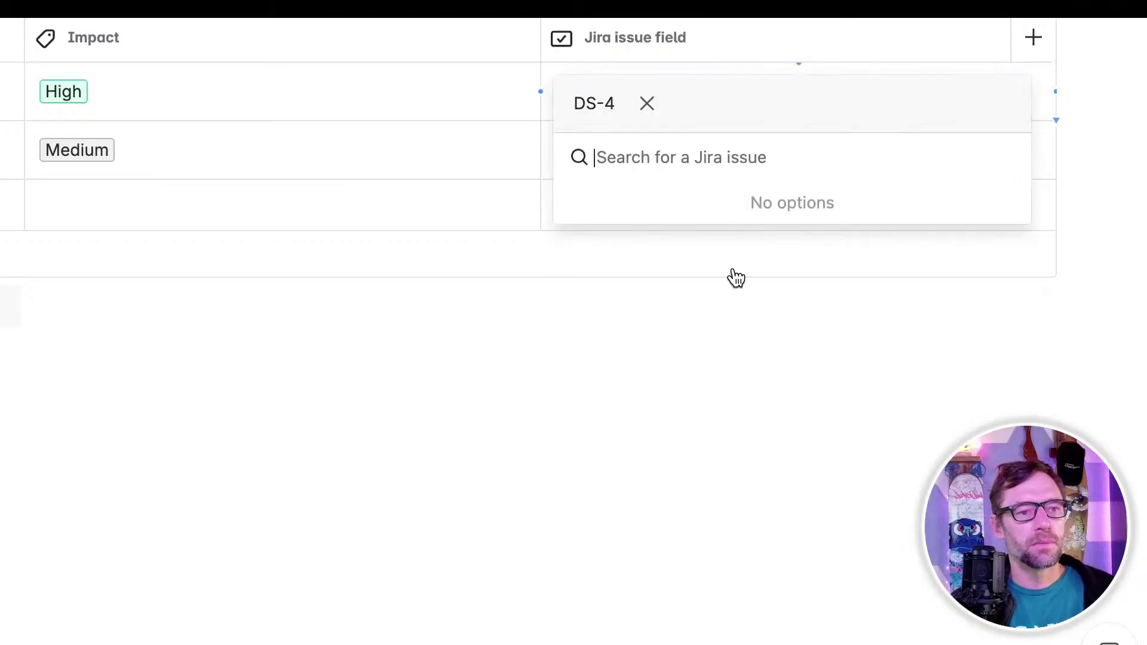
pyautogui.click(734, 332)
# Search for "Test" in the second entry's Jira issue field and link the work item SUP-1.
pyautogui.click(715, 155)
pyautogui.click(716, 155)
pyautogui.write('Test')
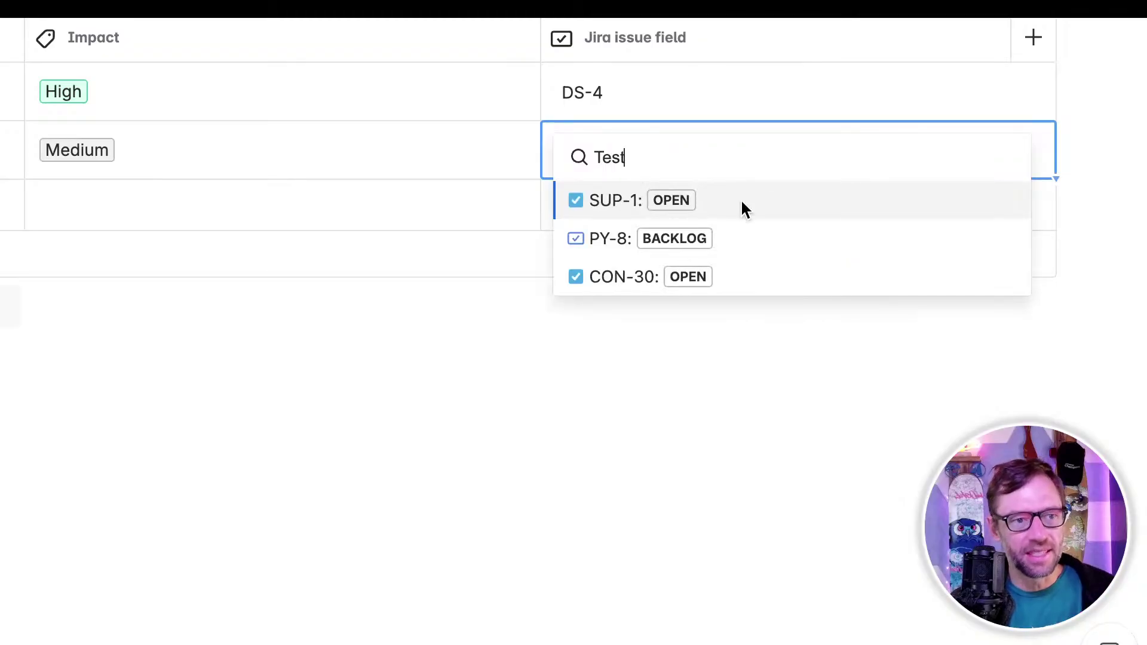
pyautogui.click(740, 199)
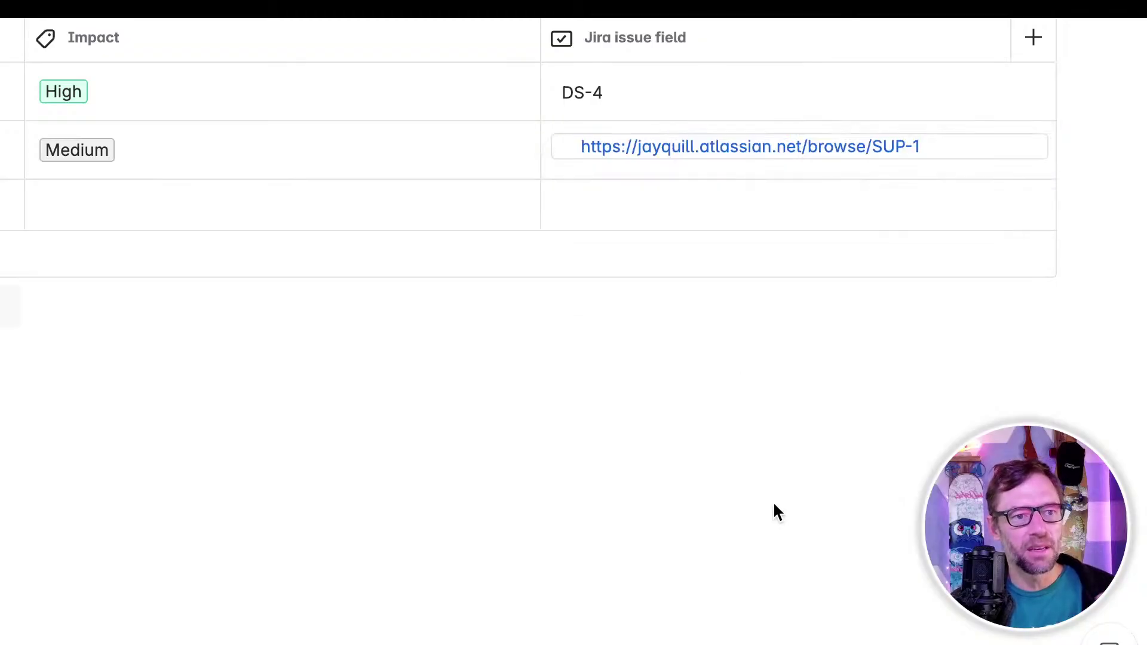
pyautogui.click(657, 108)
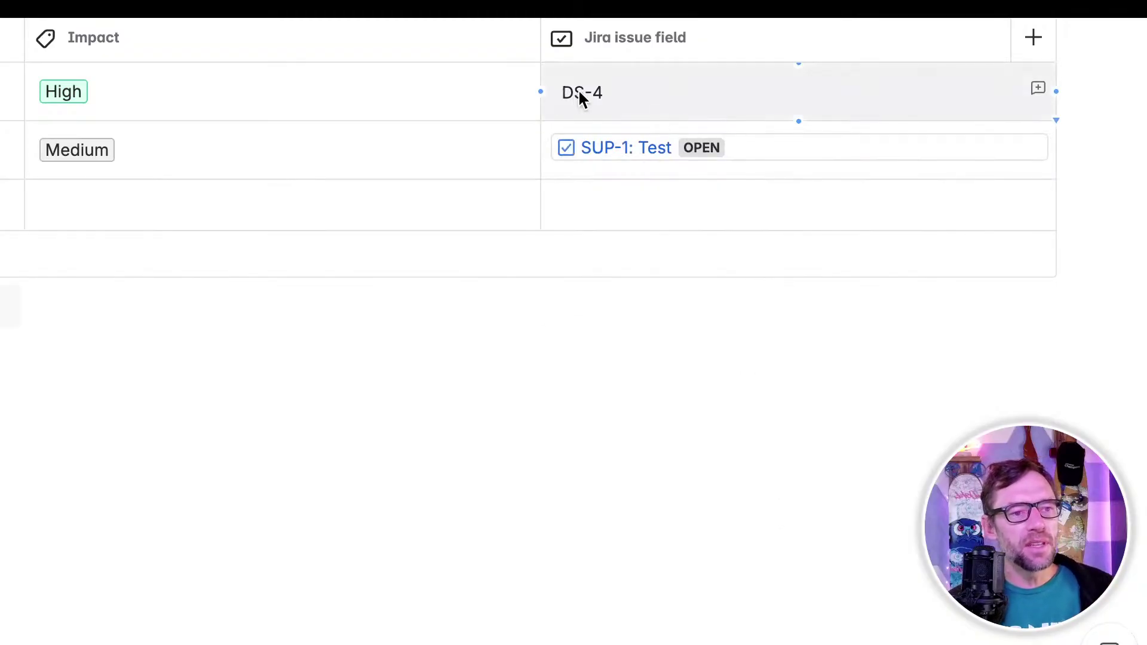
pyautogui.click(670, 97)
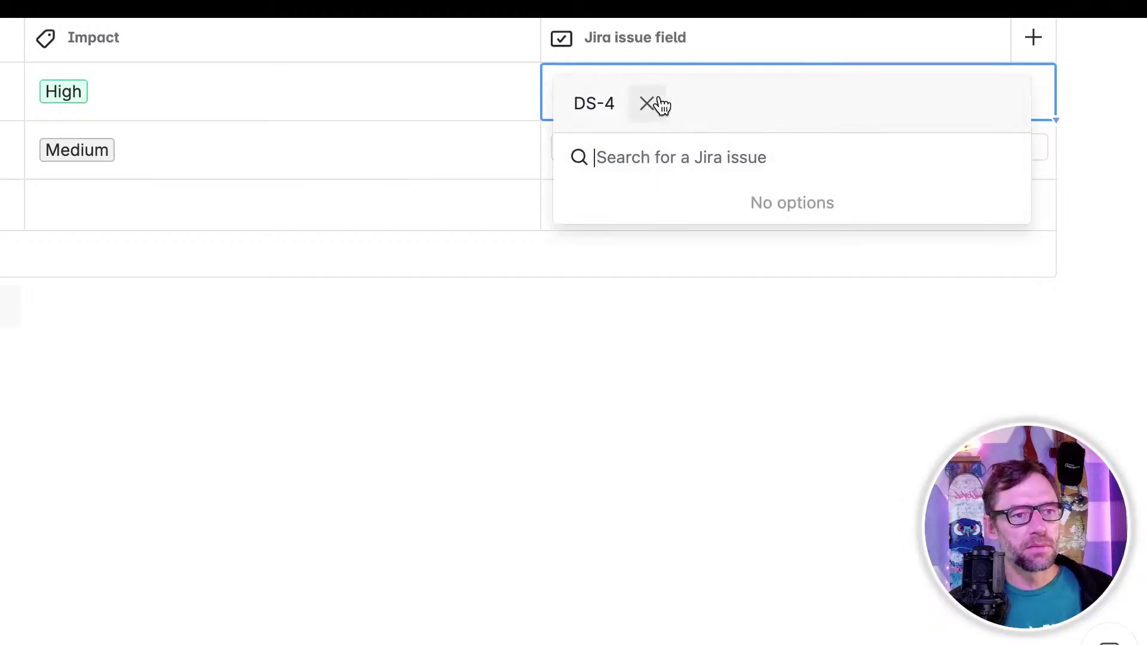
pyautogui.click(666, 332)
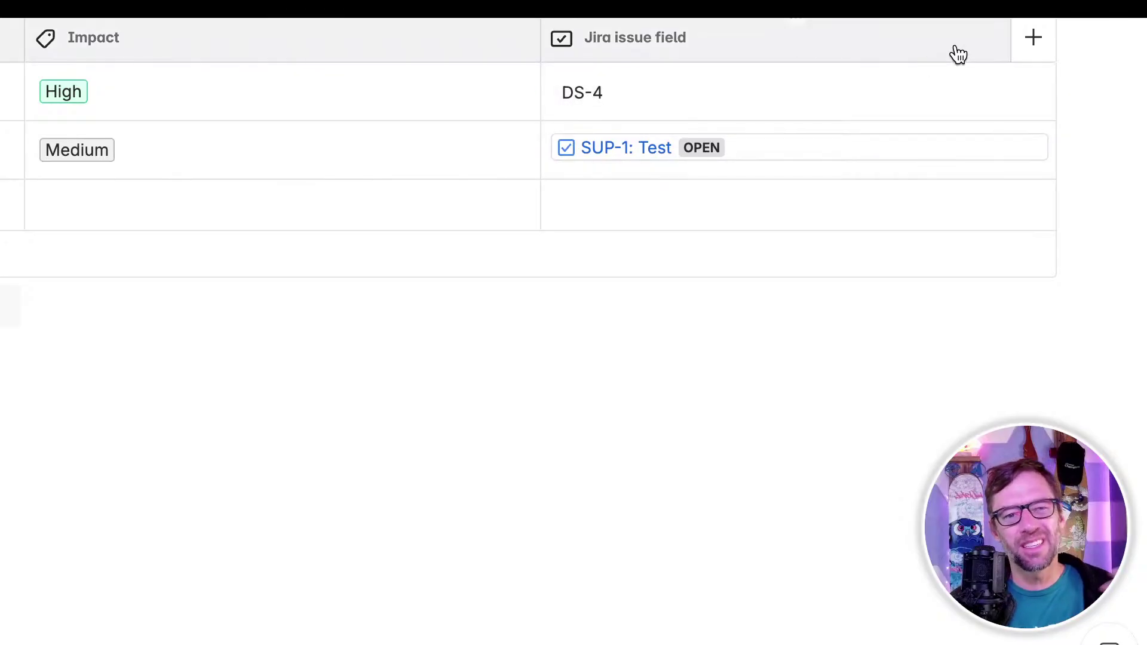
# Add a Jira issue details field to the Risk Example database.
pyautogui.click(1031, 40)
pyautogui.scroll(-5, 908, 364)
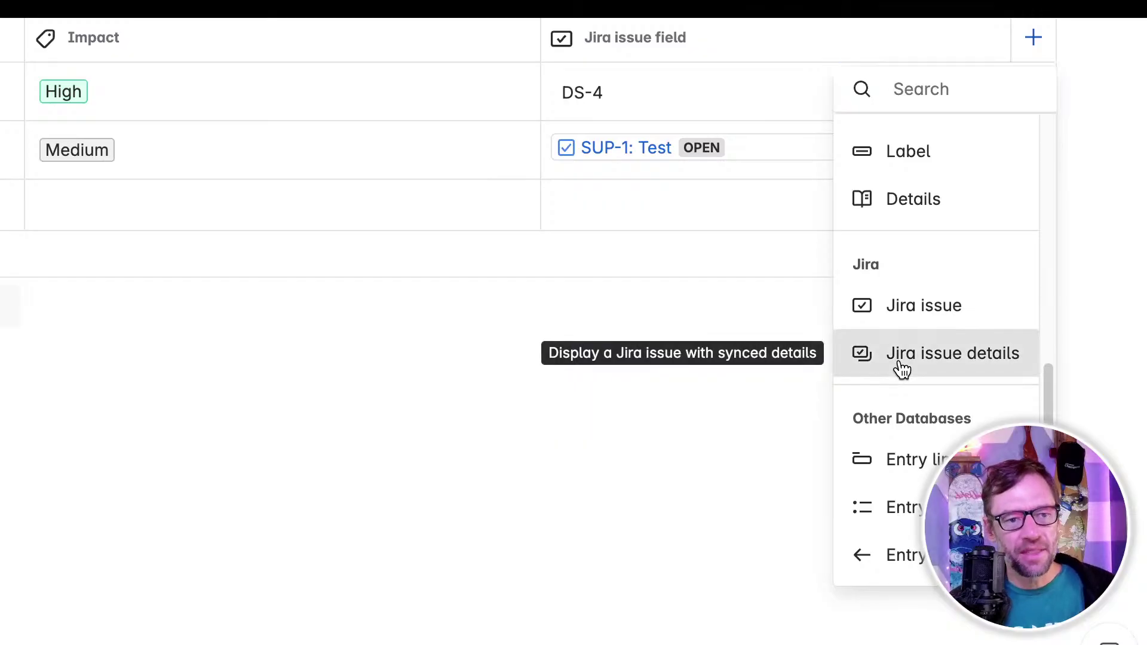
pyautogui.click(902, 369)
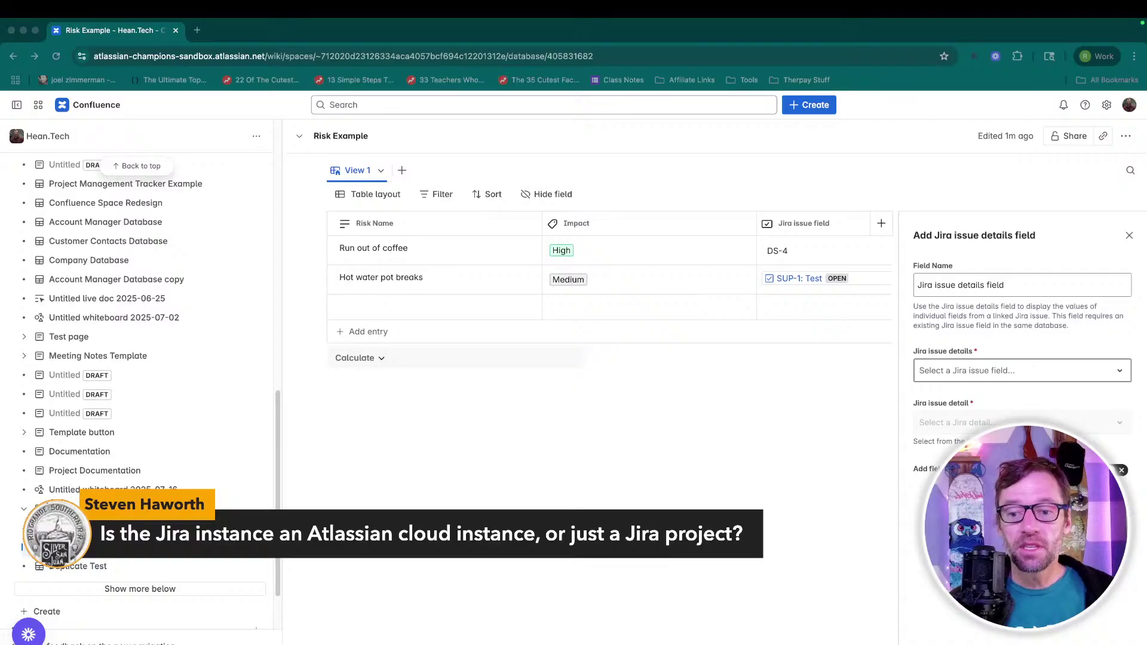
# Review the Jira instance setting of the Jira issue field, and close its settings.
pyautogui.click(813, 223)
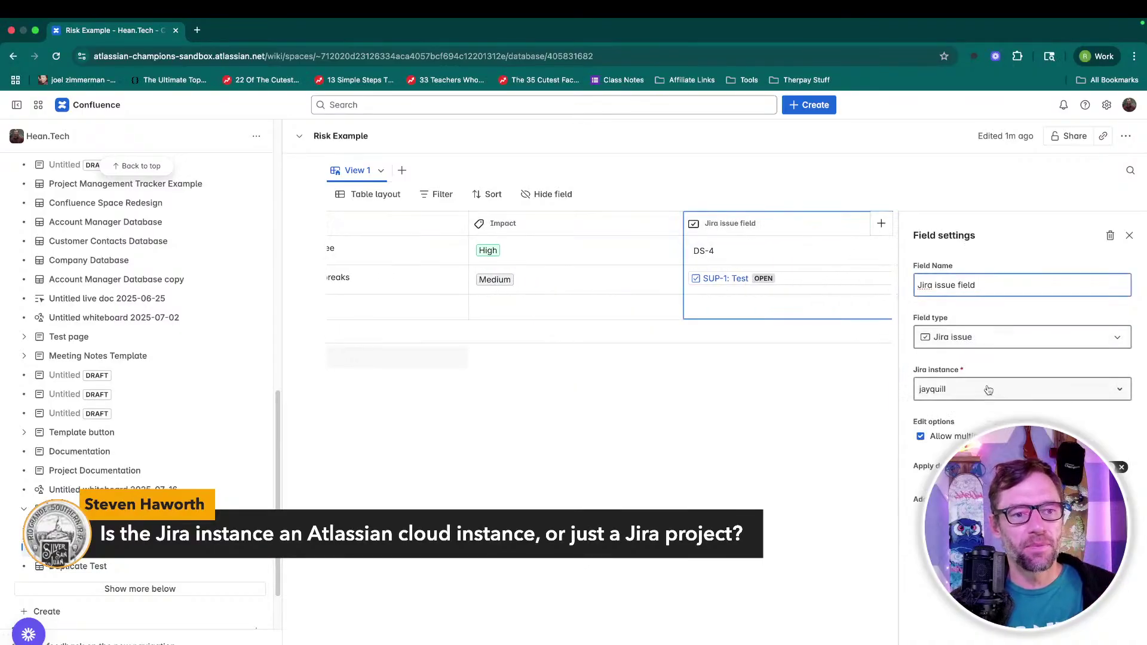
pyautogui.moveTo(914, 375); pyautogui.dragTo(976, 369)
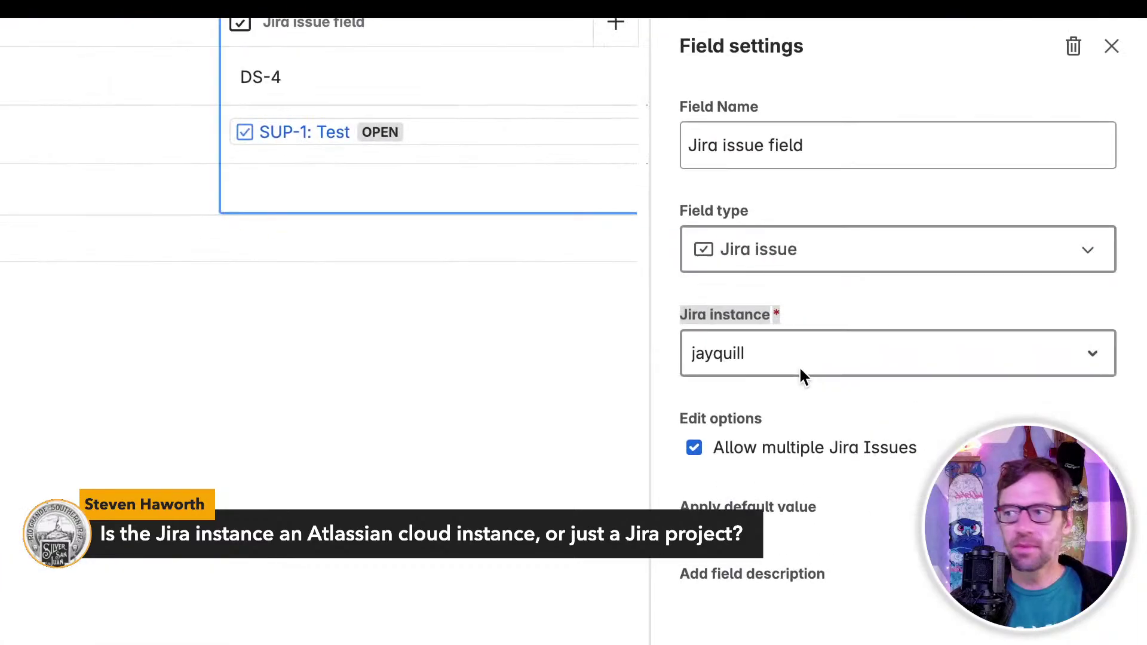
pyautogui.click(740, 310)
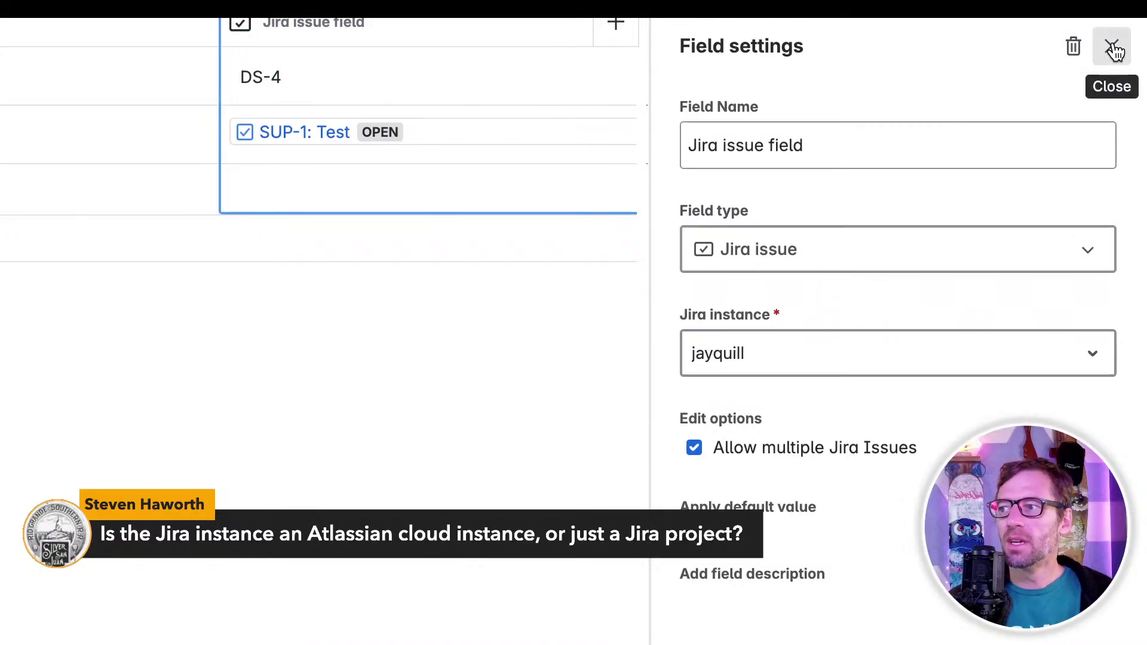
pyautogui.click(1112, 47)
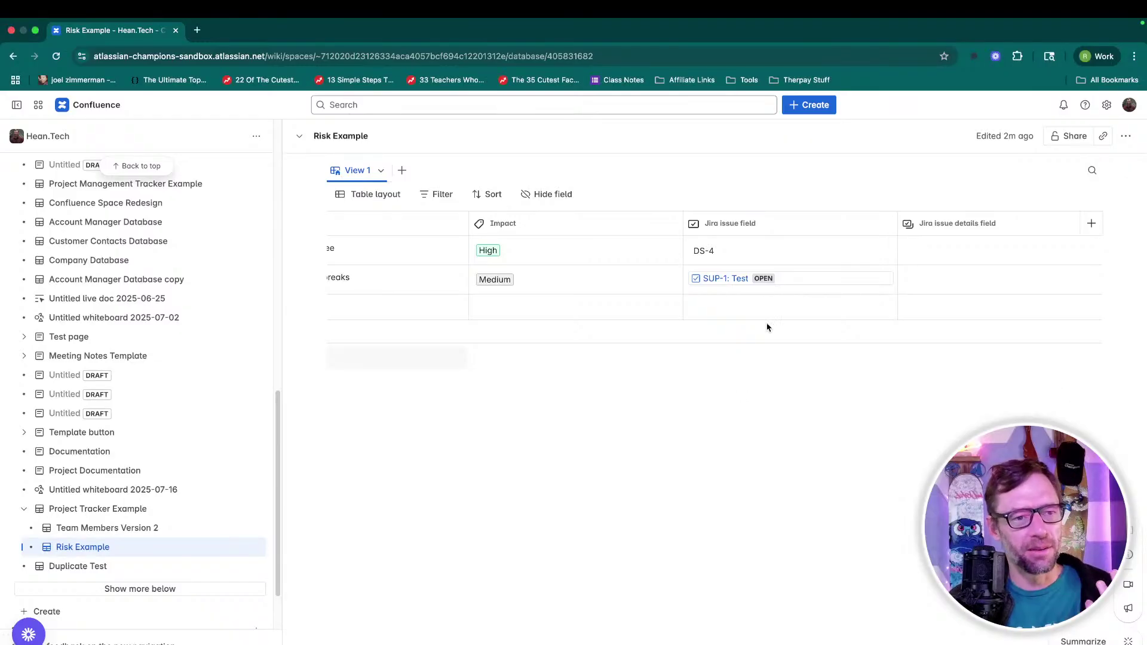
# Configure the Jira issue details field to read from Jira issue field and show the Type detail.
pyautogui.click(946, 253)
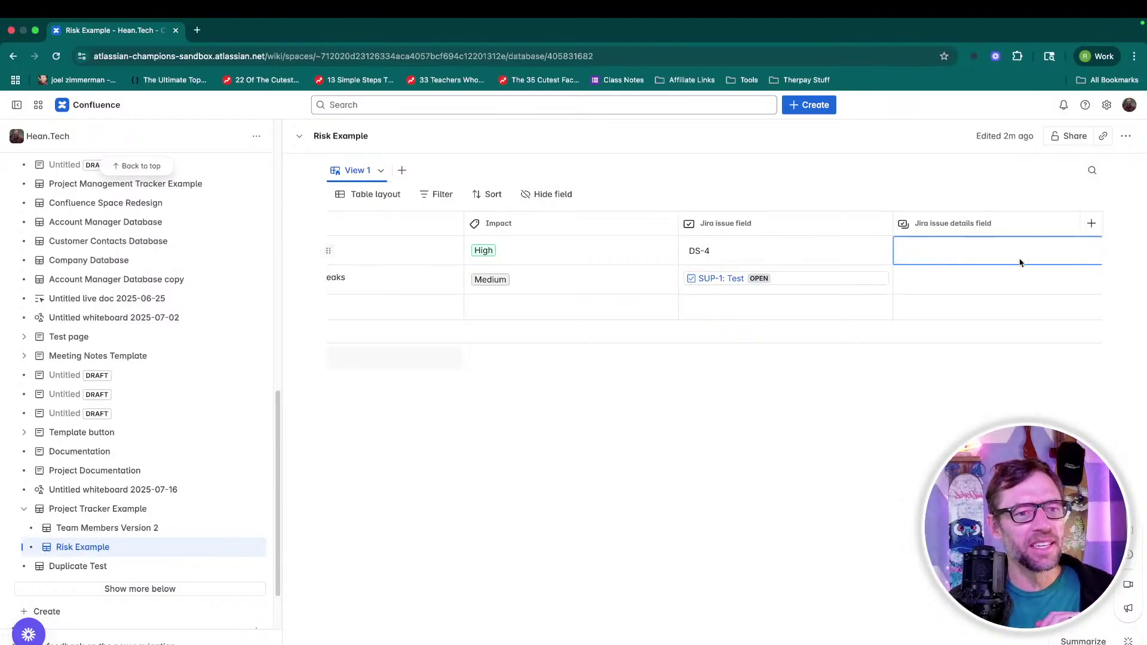
pyautogui.click(995, 232)
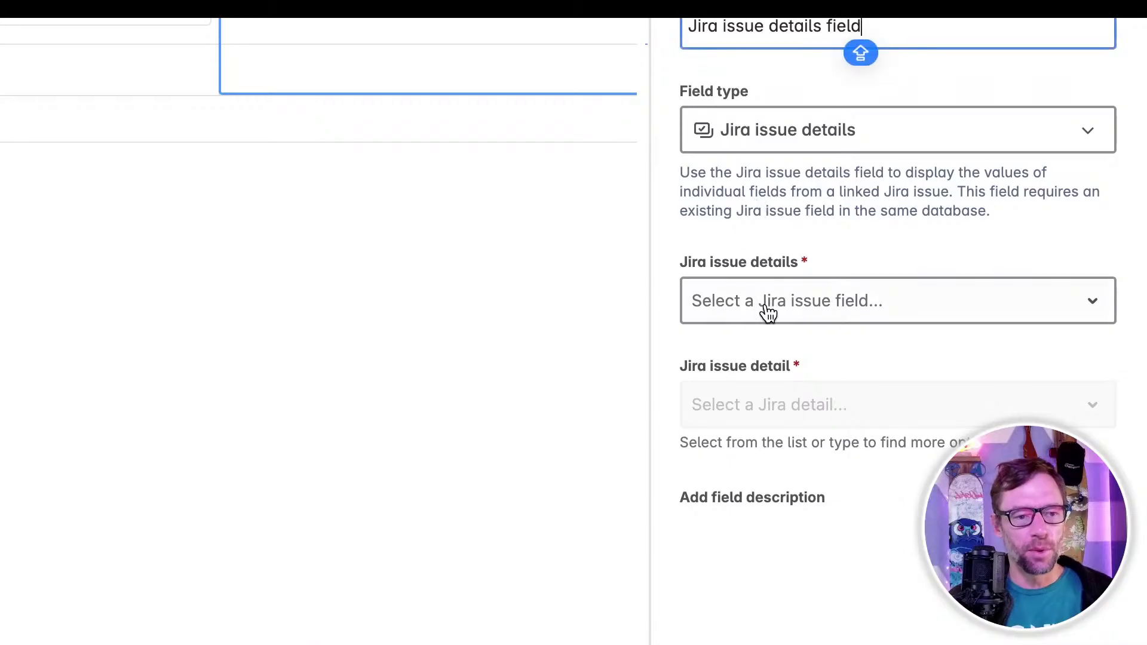
pyautogui.click(830, 308)
pyautogui.click(819, 376)
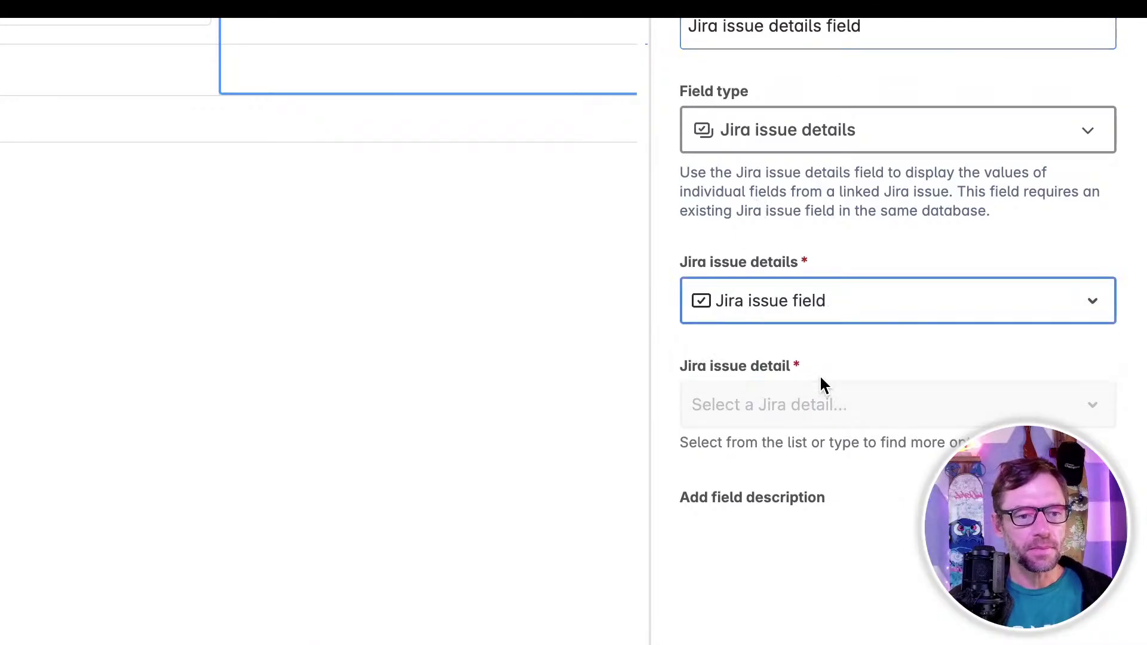
pyautogui.click(820, 418)
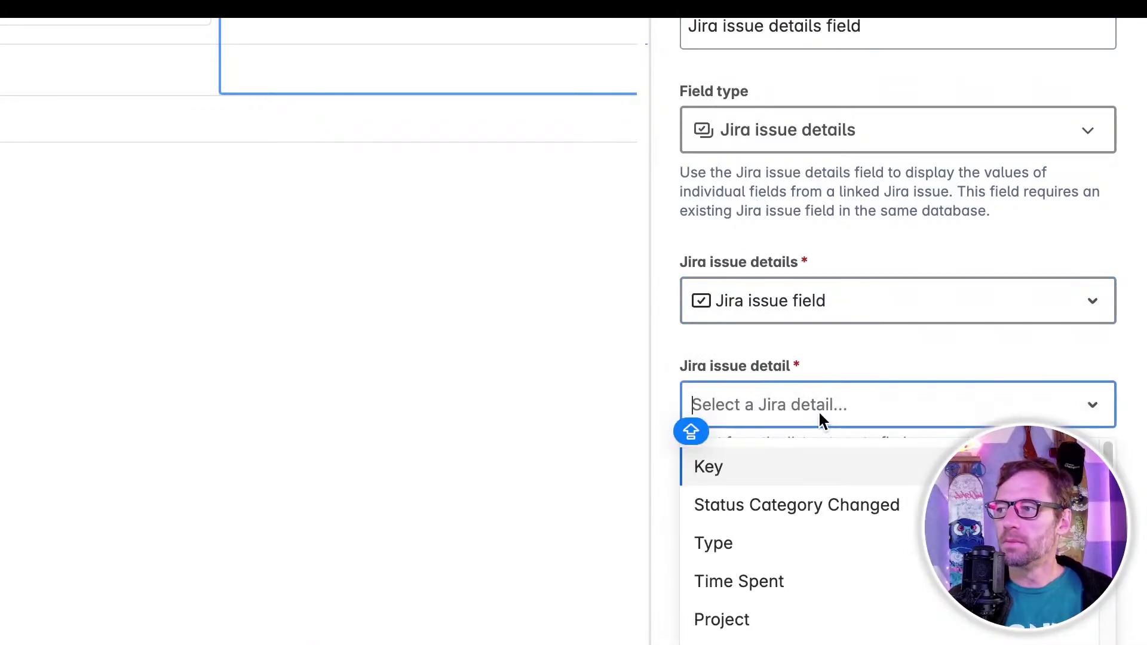
pyautogui.click(787, 552)
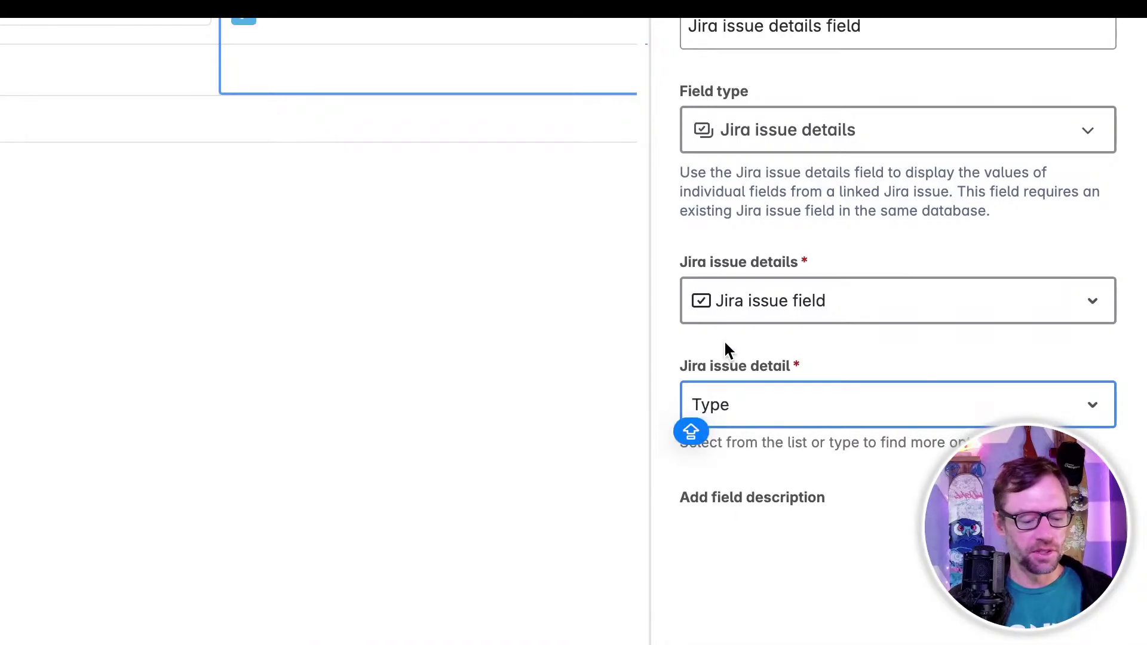
pyautogui.click(1129, 234)
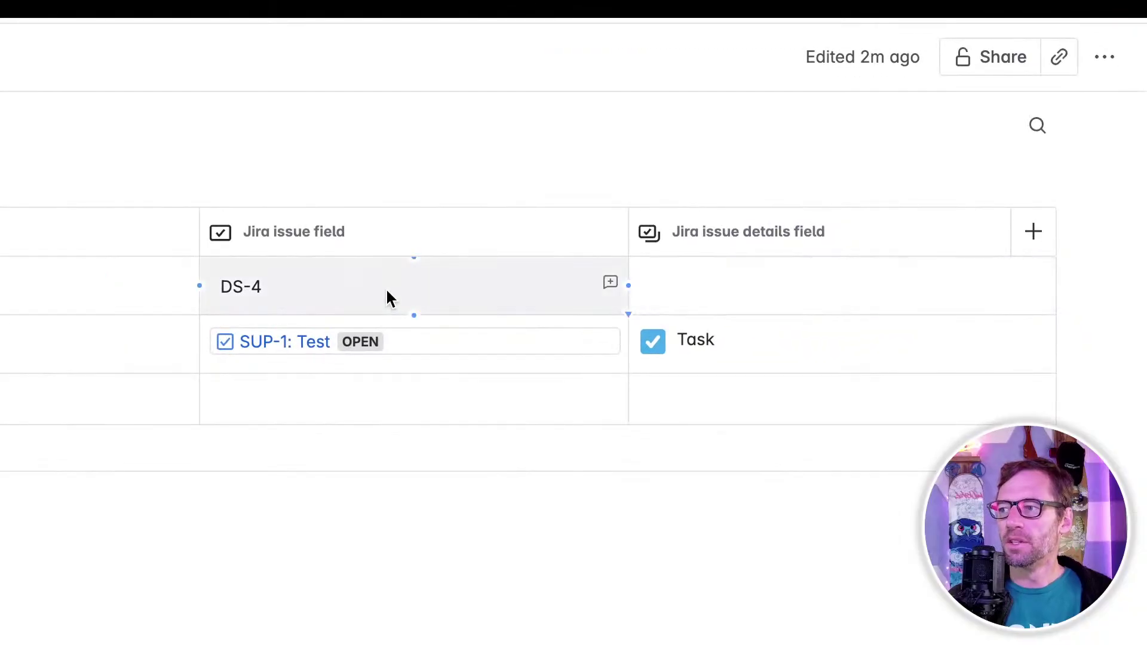
# Search for "TEST" in the first entry's Jira issue field and link the work item PY-8 in place of DS-4.
pyautogui.click(781, 256)
pyautogui.click(416, 299)
pyautogui.click(308, 298)
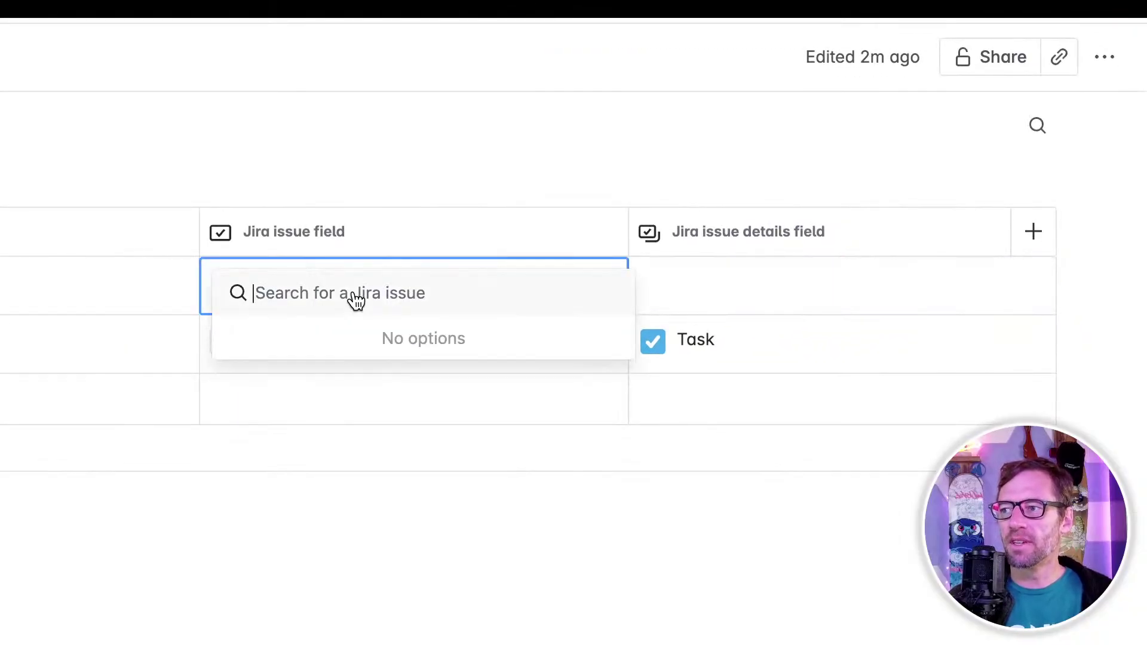
pyautogui.write('TEST')
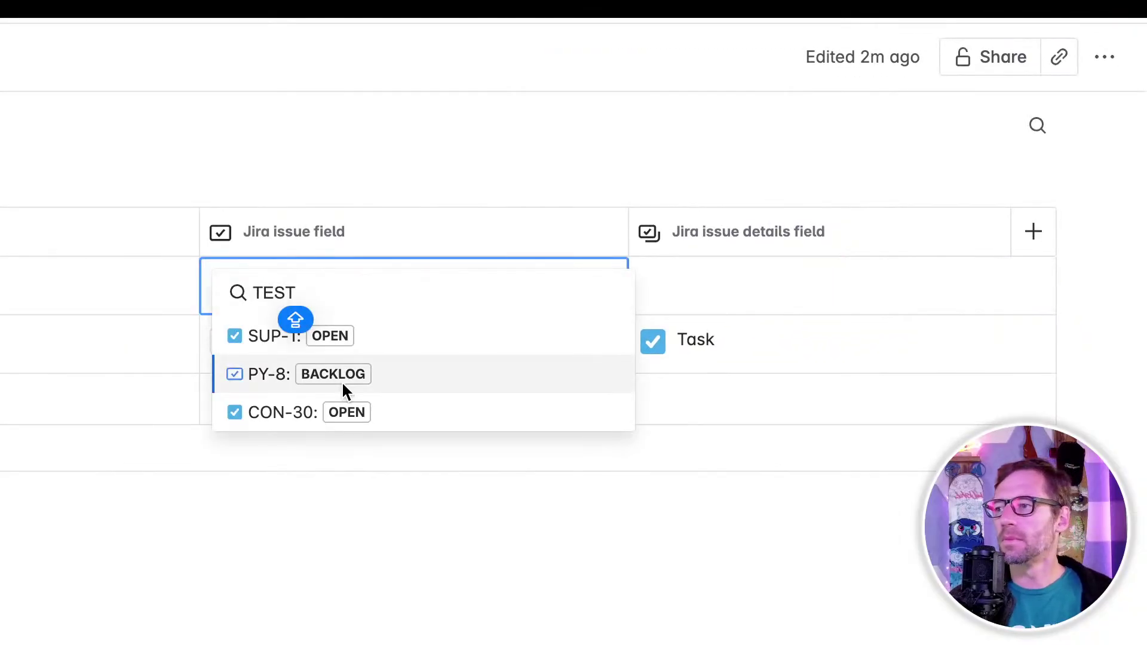
pyautogui.click(342, 382)
pyautogui.click(410, 524)
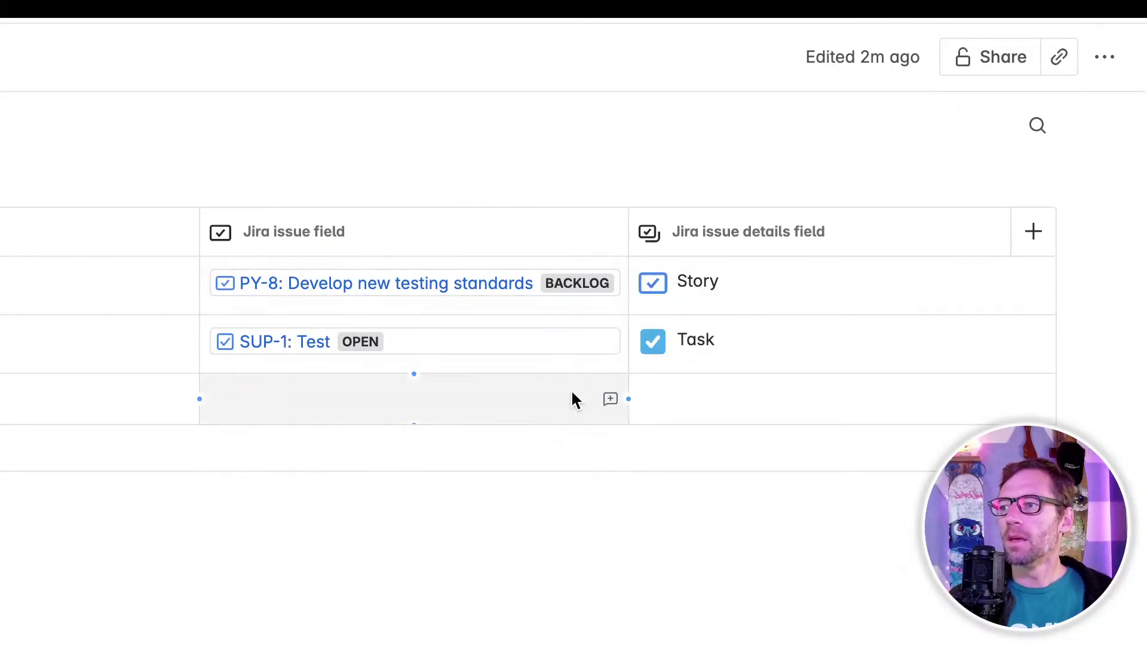
# Look over the preview card of the first entry's linked work item PY-8.
pyautogui.moveTo(491, 293)
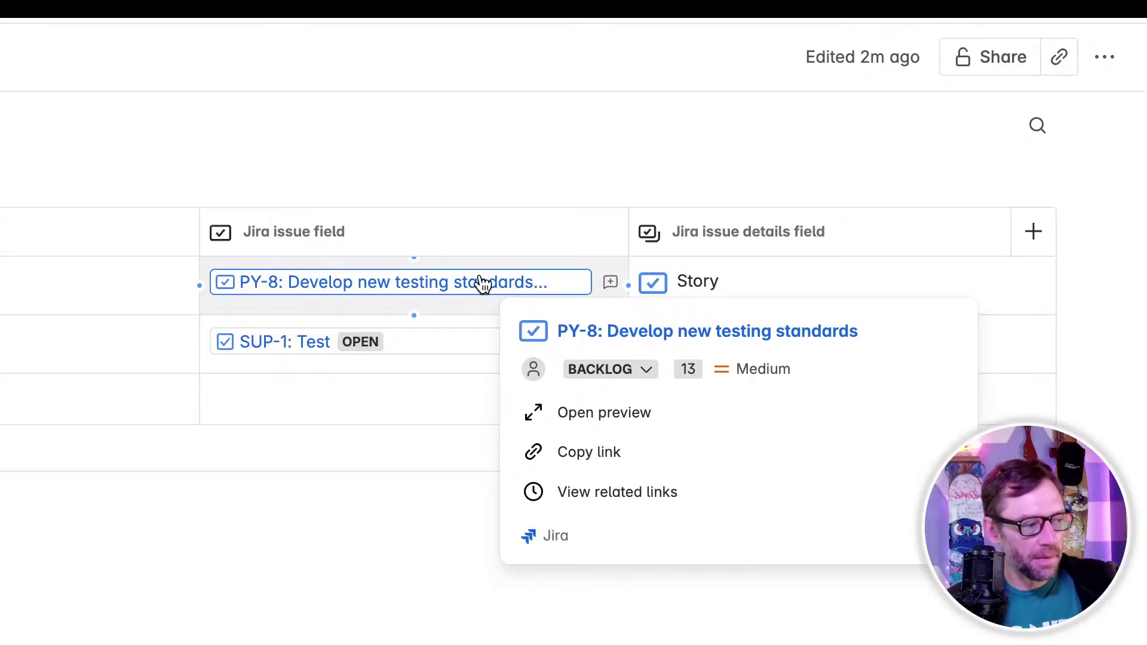
pyautogui.moveTo(306, 284)
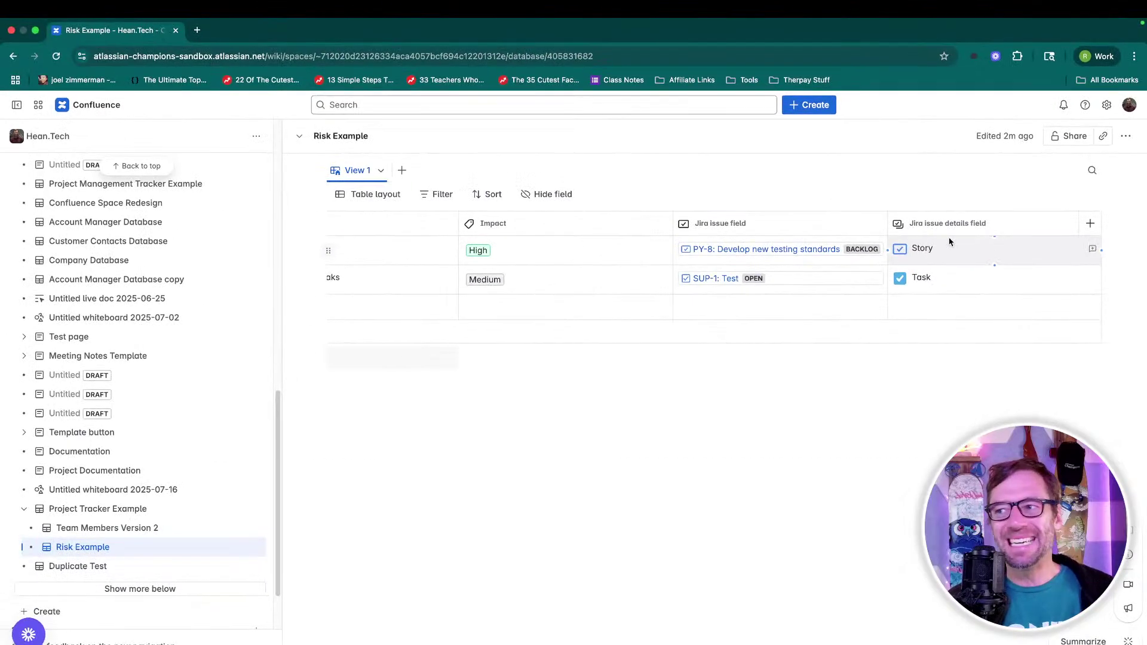
pyautogui.click(832, 363)
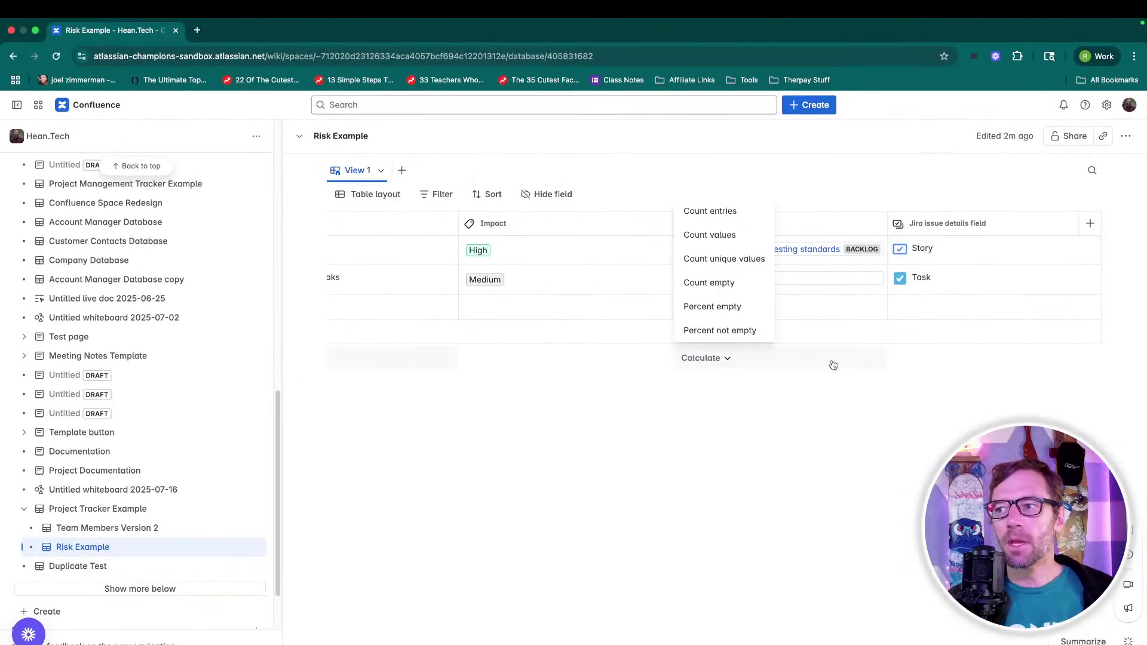
pyautogui.click(735, 440)
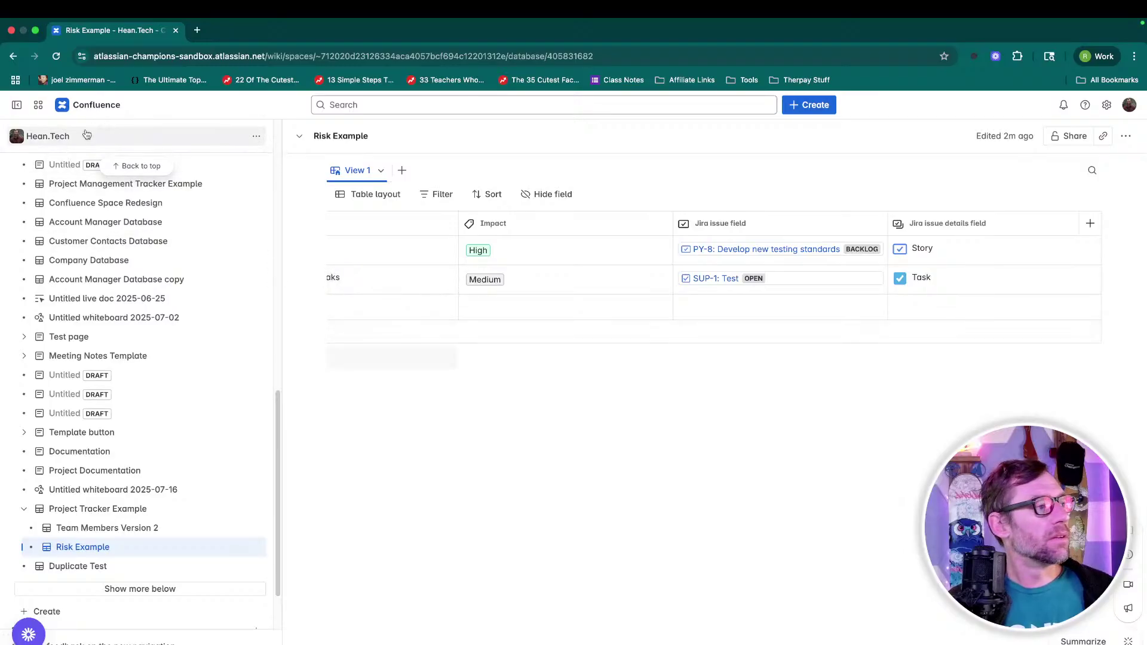
# Open the Project Tracker Example database and add an entry link field connected to the Risk Example database.
pyautogui.click(94, 510)
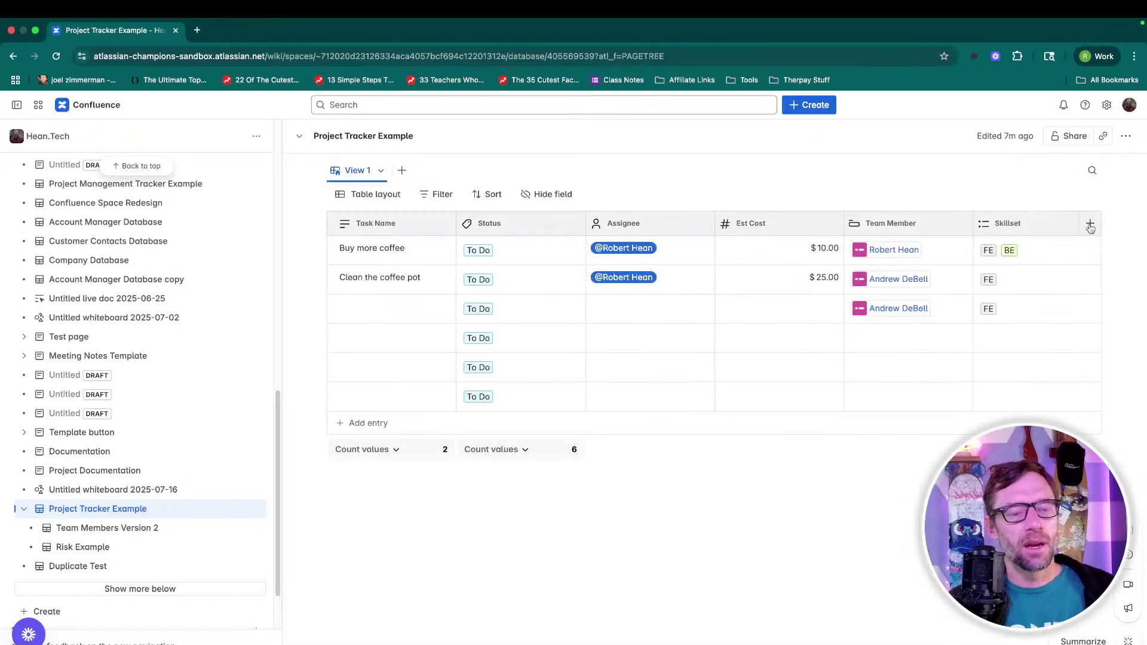
pyautogui.click(1090, 225)
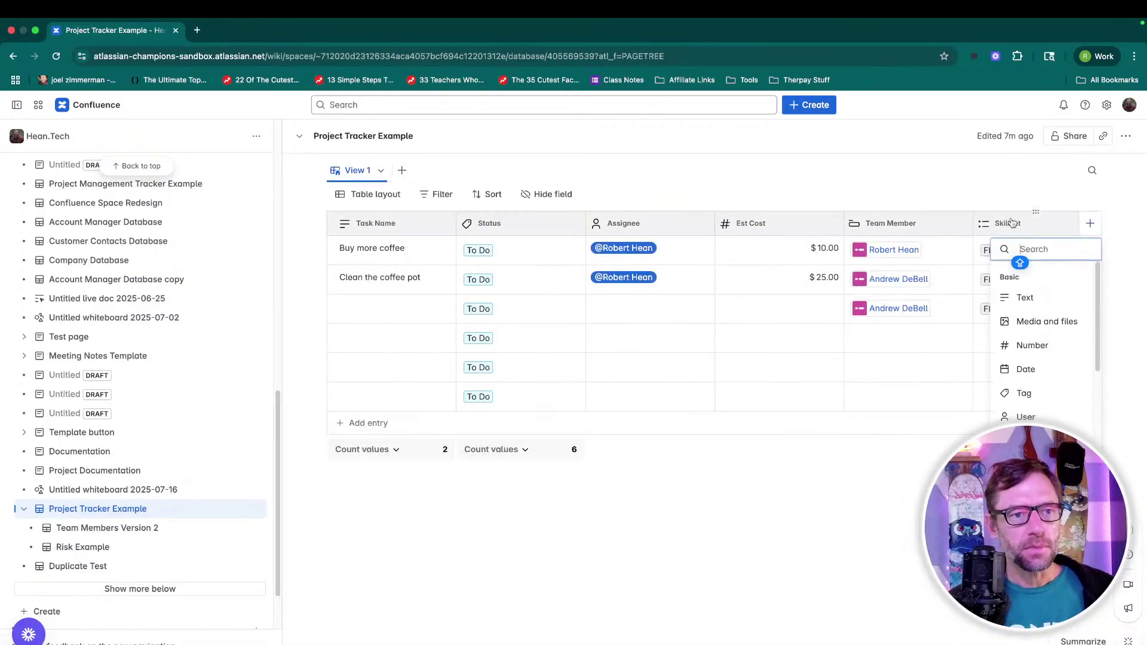
pyautogui.write('RISKS')
pyautogui.doubleClick(1051, 249)
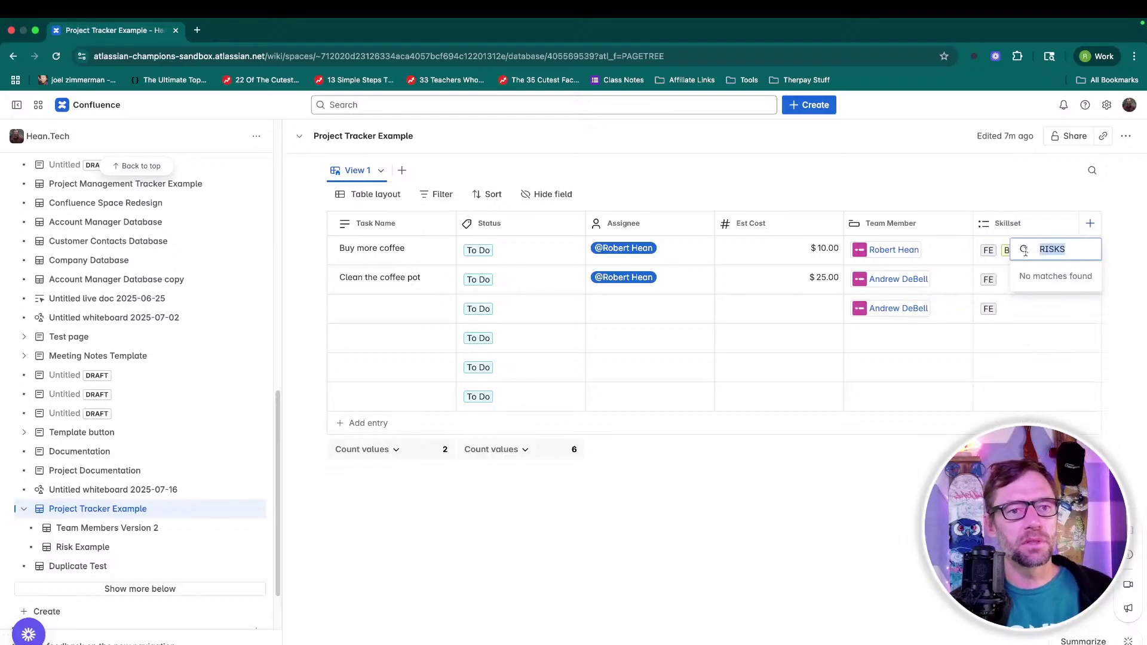
pyautogui.press('BackSpace')
pyautogui.scroll(-5, 1050, 323)
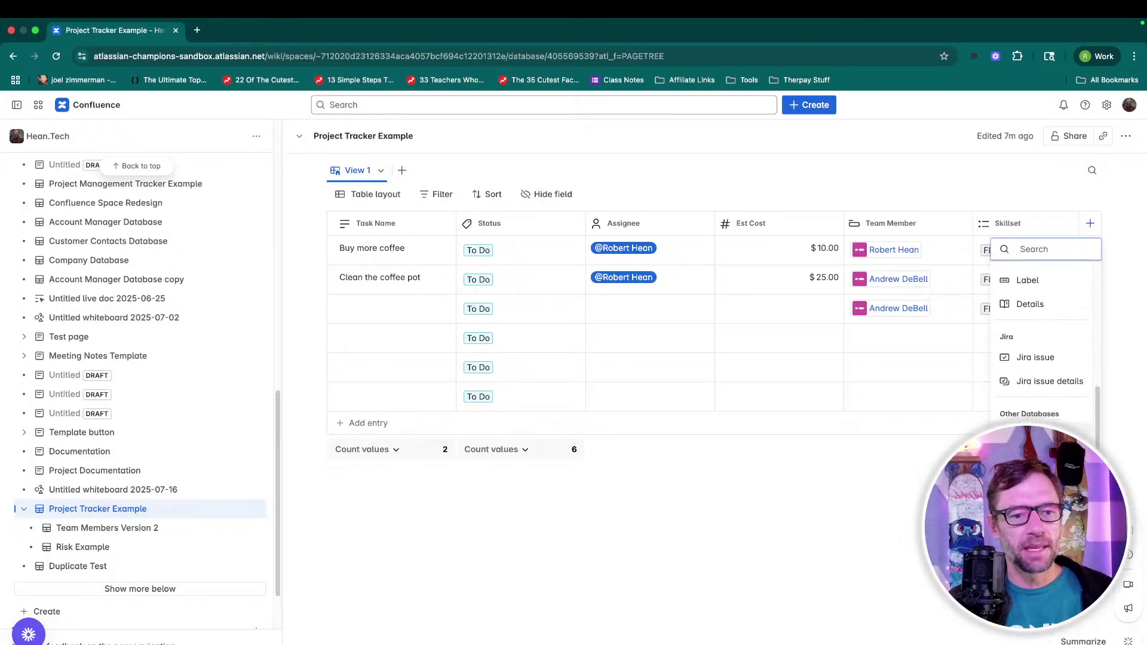
pyautogui.click(1030, 356)
pyautogui.click(985, 361)
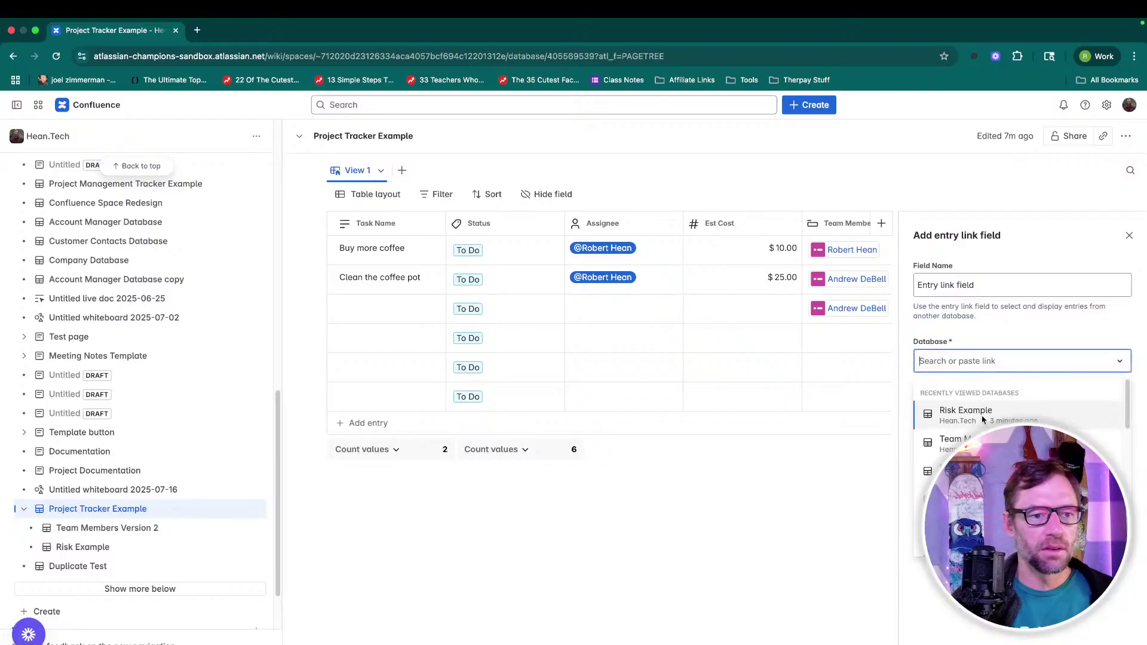
pyautogui.click(985, 424)
# Name the new entry link field Risks and close its settings.
pyautogui.click(996, 294)
pyautogui.press('super+a')
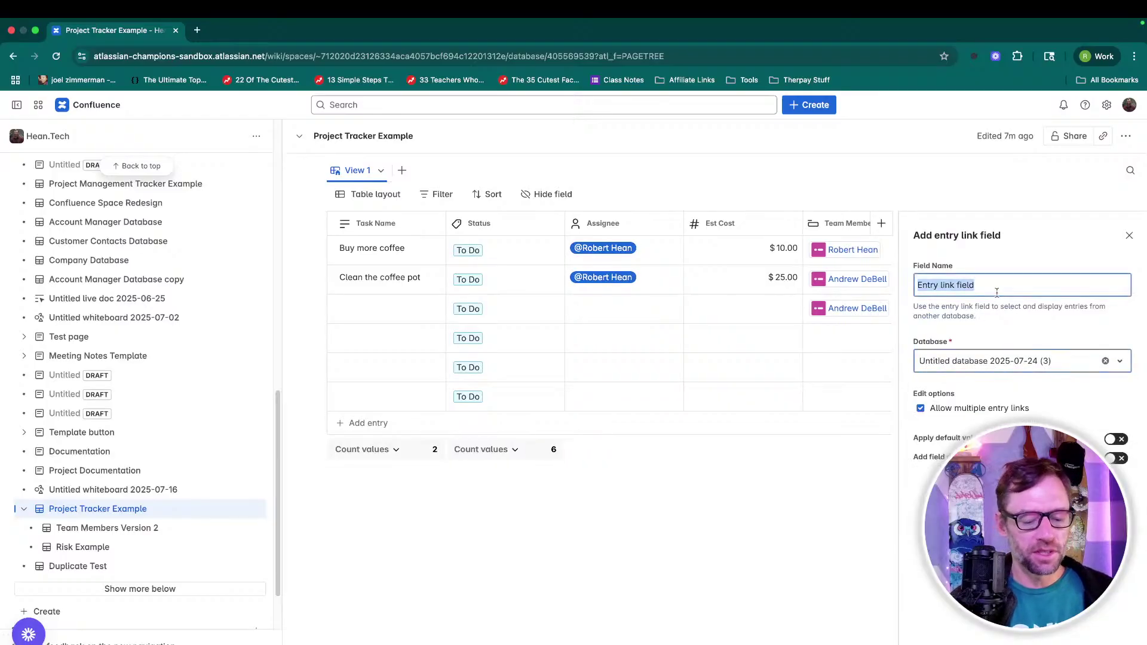
pyautogui.write('Risks')
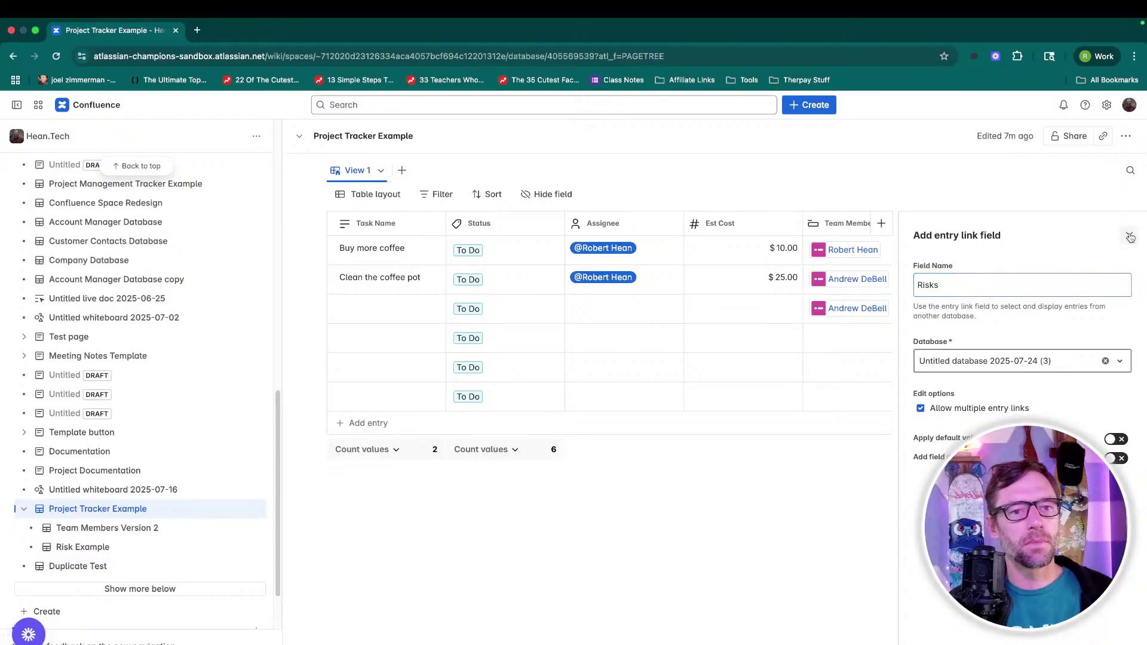
pyautogui.click(1129, 235)
# Link the risks "Run out of coffee" and "Hot water pot breaks" to the "Buy more coffee" entry.
pyautogui.click(1061, 258)
pyautogui.click(1036, 258)
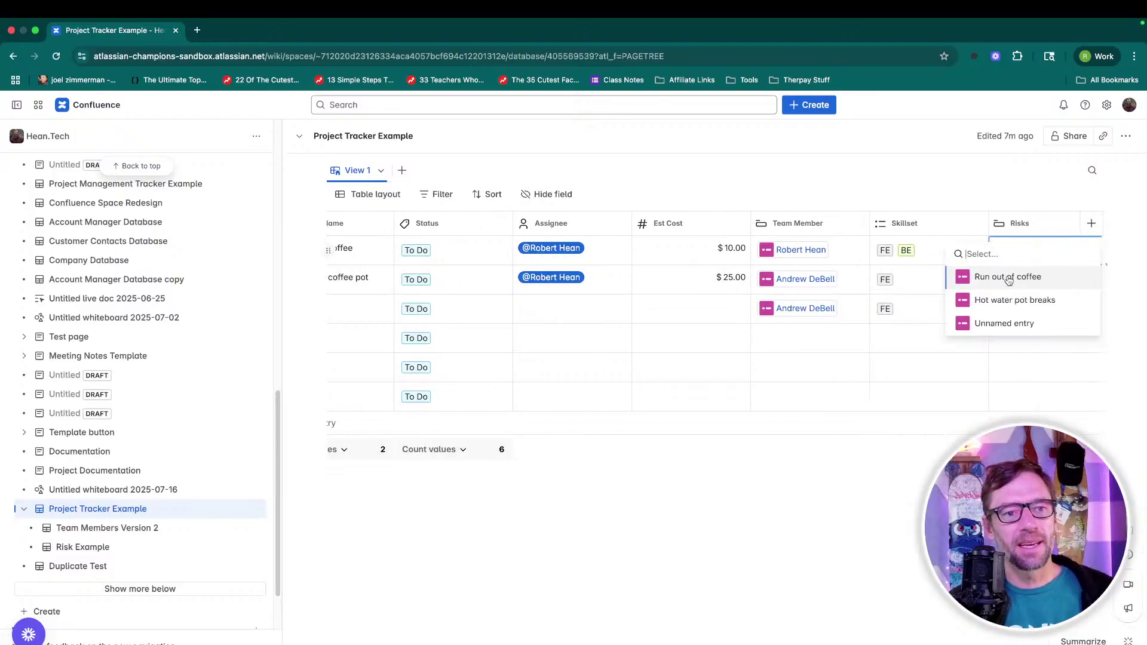
pyautogui.click(1024, 275)
pyautogui.click(1027, 309)
pyautogui.click(975, 374)
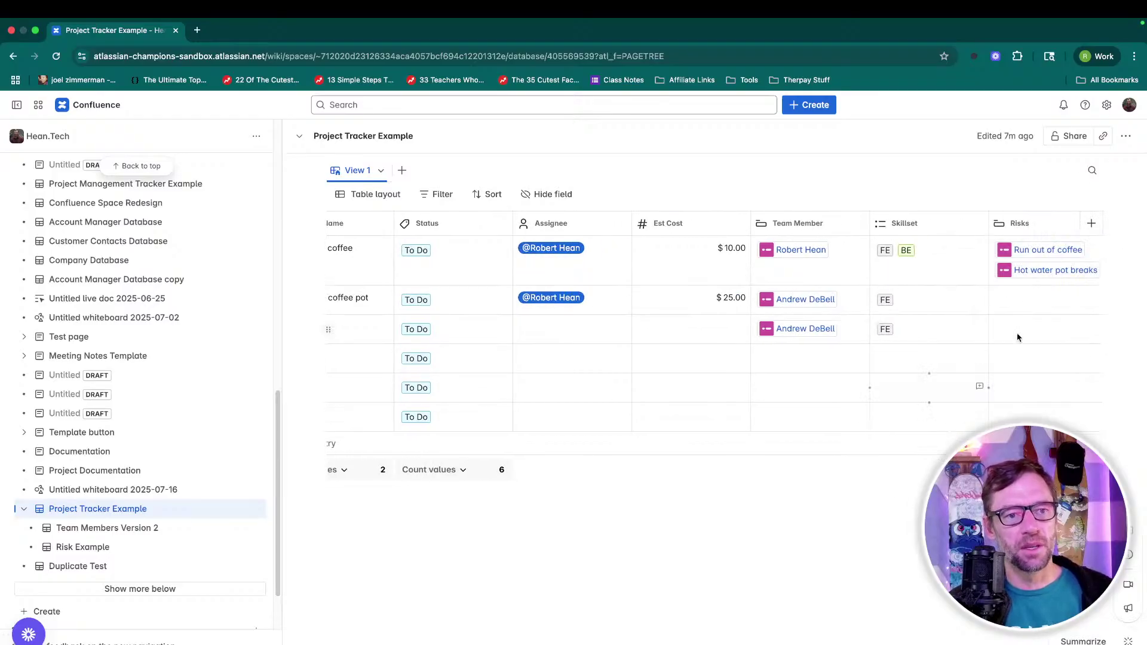
# Link the unnamed risk entry to "Clean the coffee pot" and "Hot water pot breaks" to the third entry.
pyautogui.click(1056, 310)
pyautogui.click(1056, 311)
pyautogui.click(1021, 373)
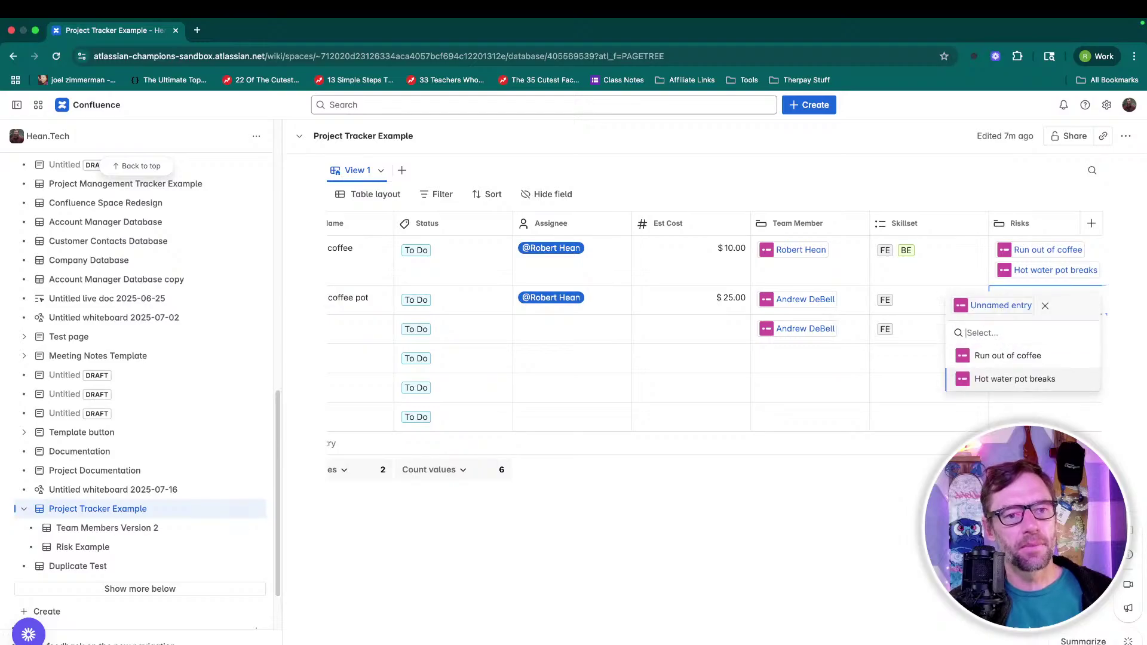
pyautogui.click(1042, 348)
pyautogui.click(1051, 335)
pyautogui.click(1022, 378)
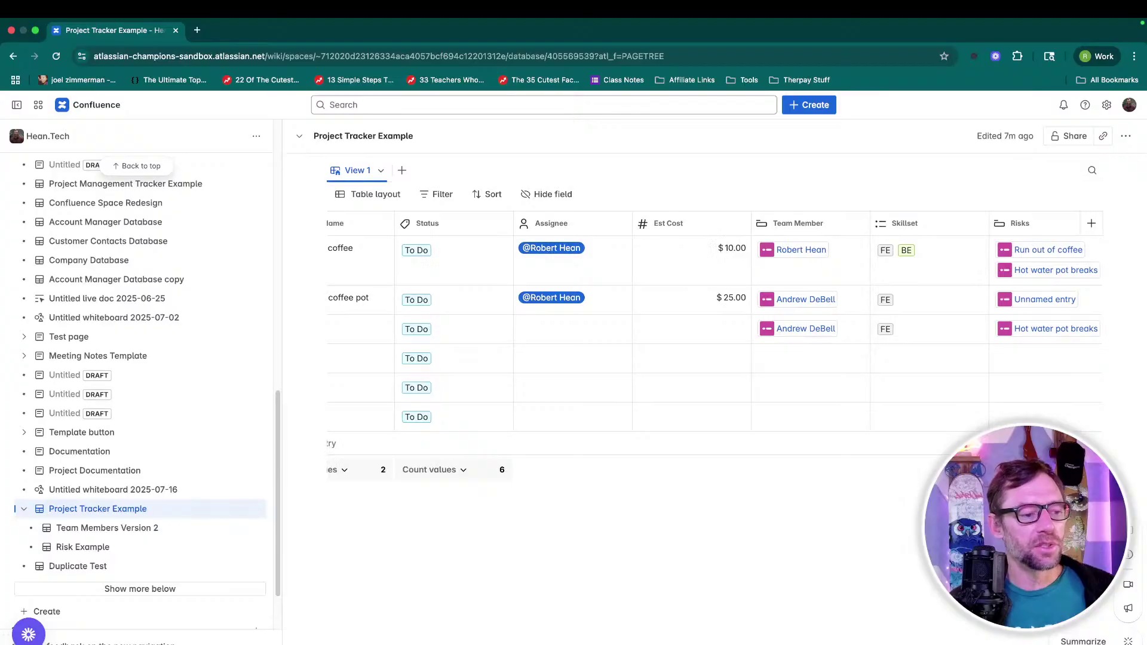
# Add a Count entries calculation to the Assignee field.
pyautogui.hscroll(-2, 714, 343)
pyautogui.hscroll(2, 713, 344)
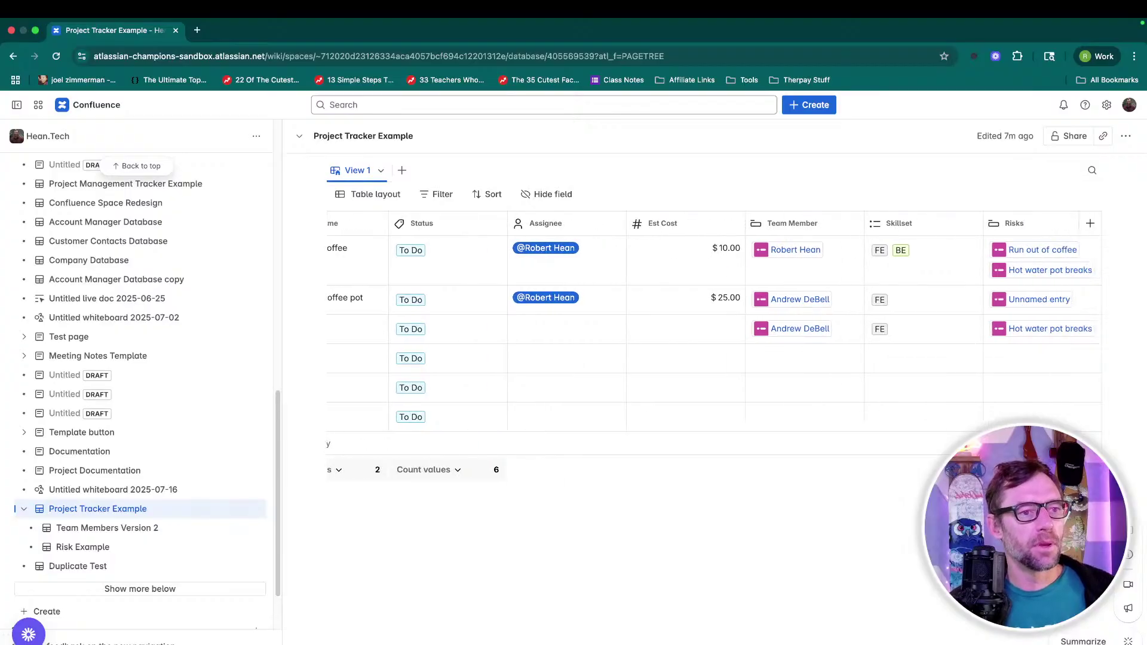
pyautogui.moveTo(807, 255)
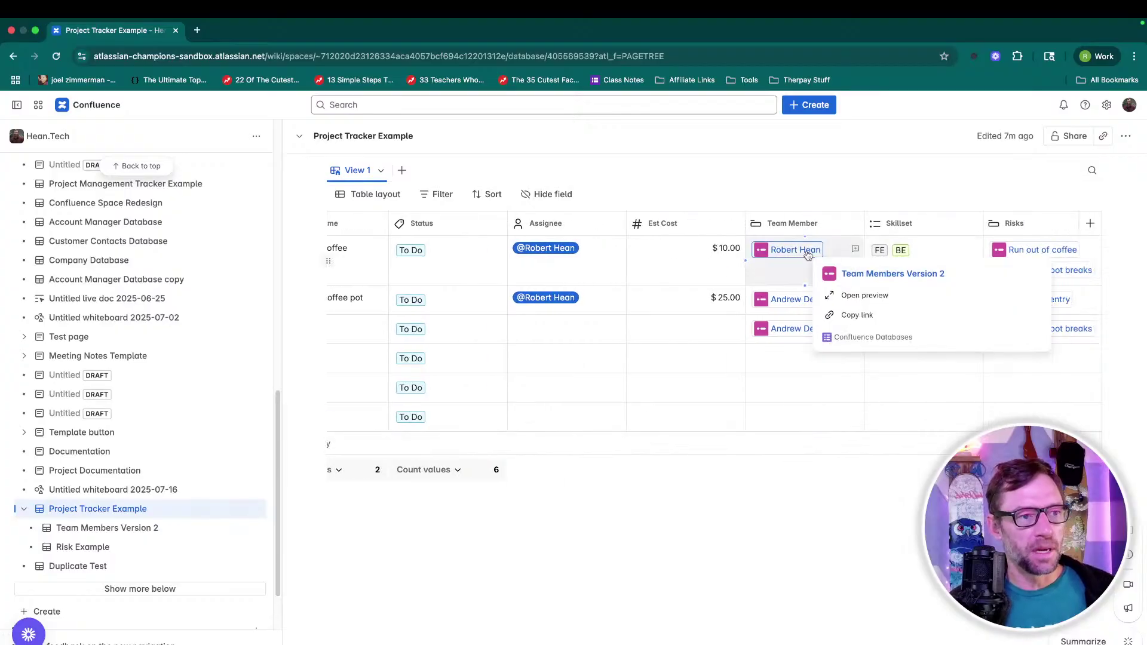
pyautogui.click(563, 218)
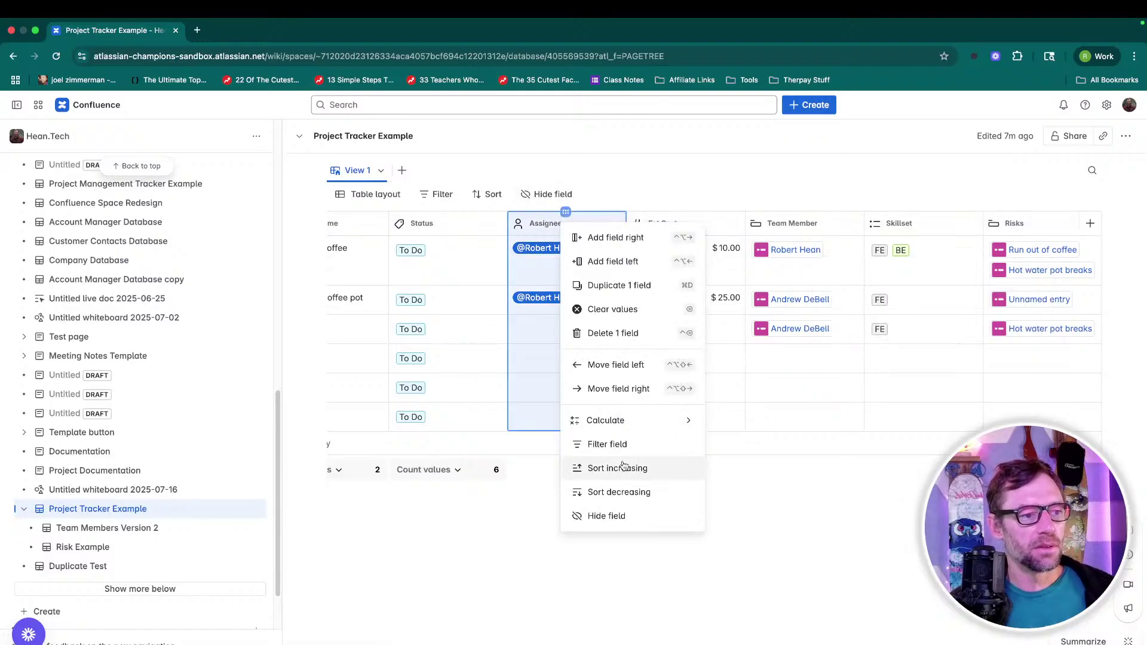
pyautogui.moveTo(641, 431)
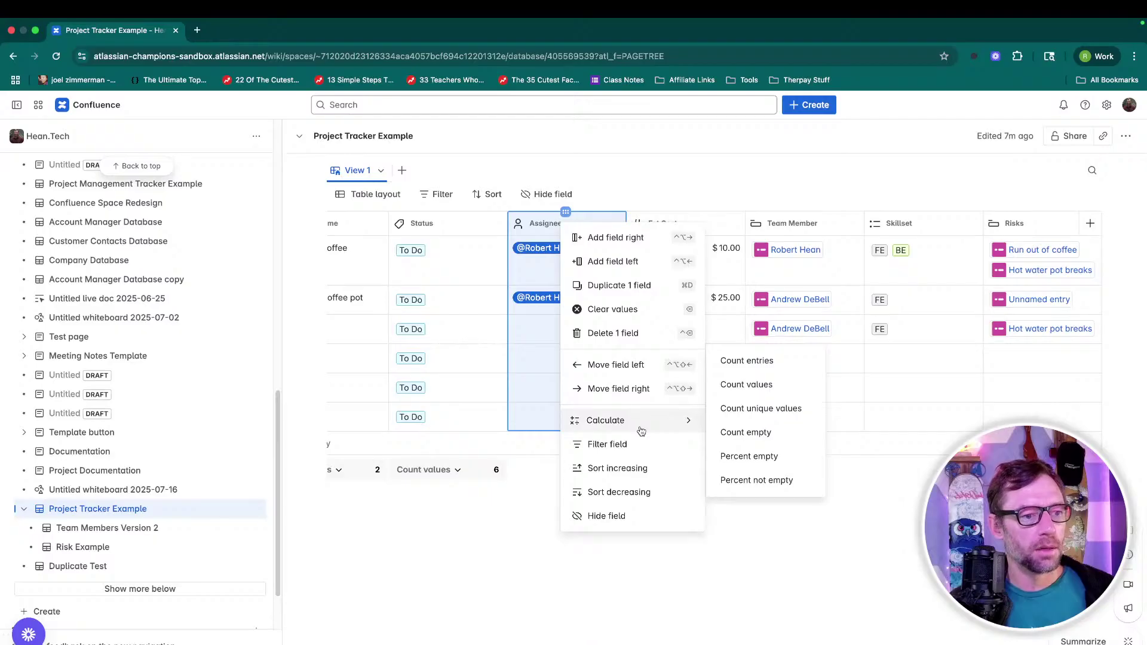
pyautogui.click(741, 360)
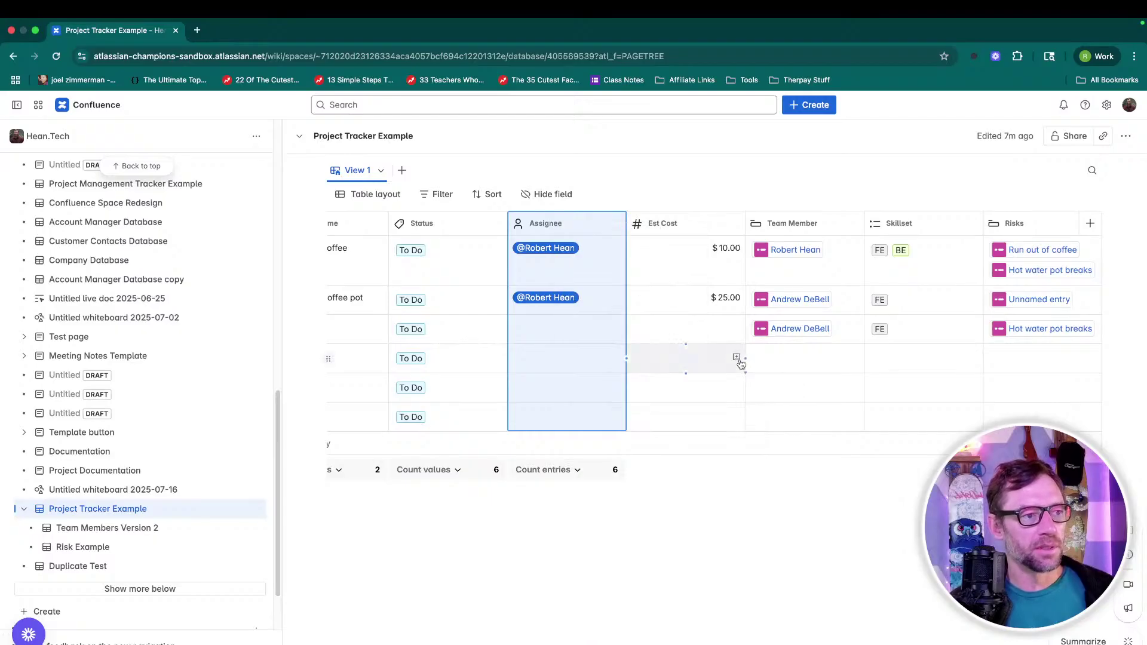
# Delete the Assignee field from the Project Tracker Example database.
pyautogui.click(558, 221)
pyautogui.moveTo(624, 424)
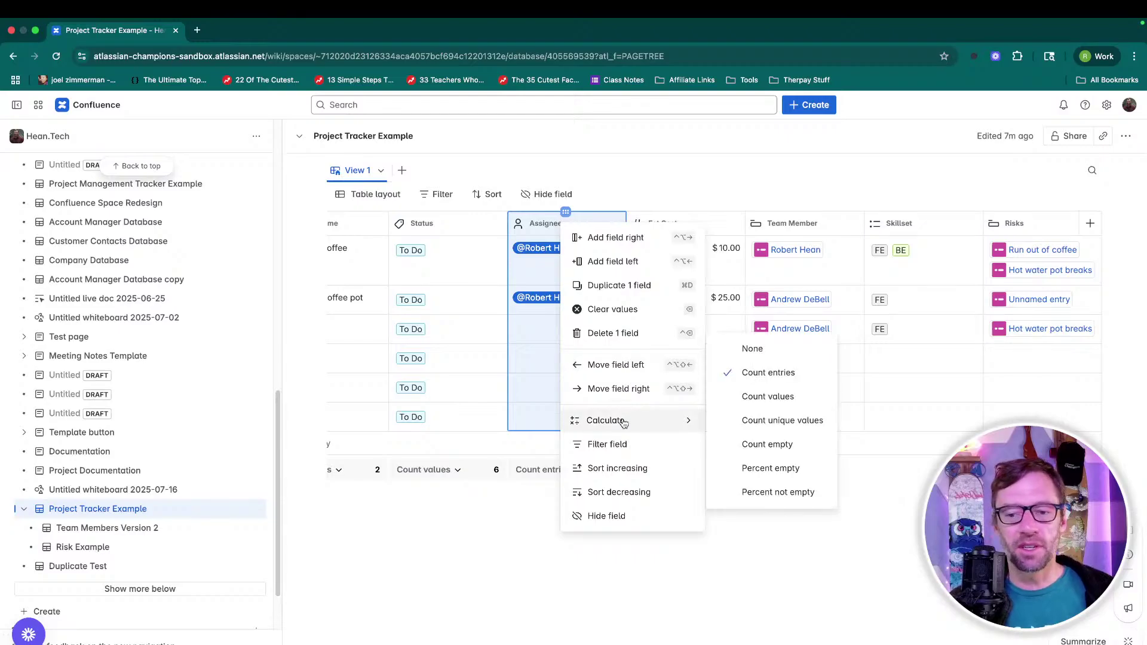
pyautogui.click(651, 333)
pyautogui.click(801, 306)
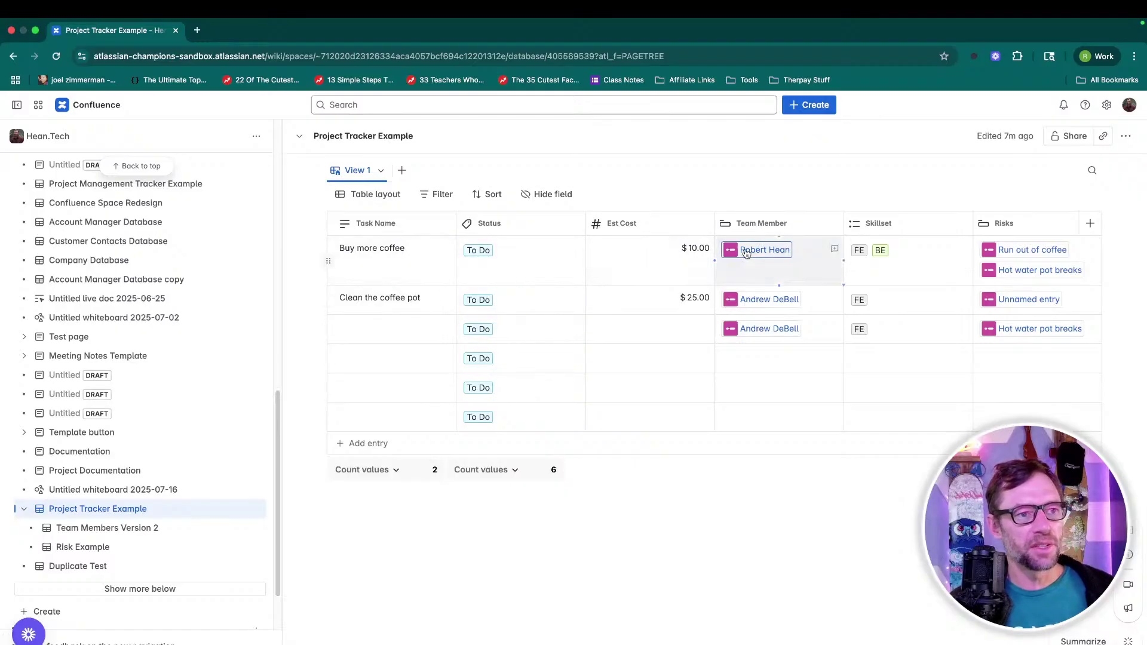
pyautogui.moveTo(745, 253)
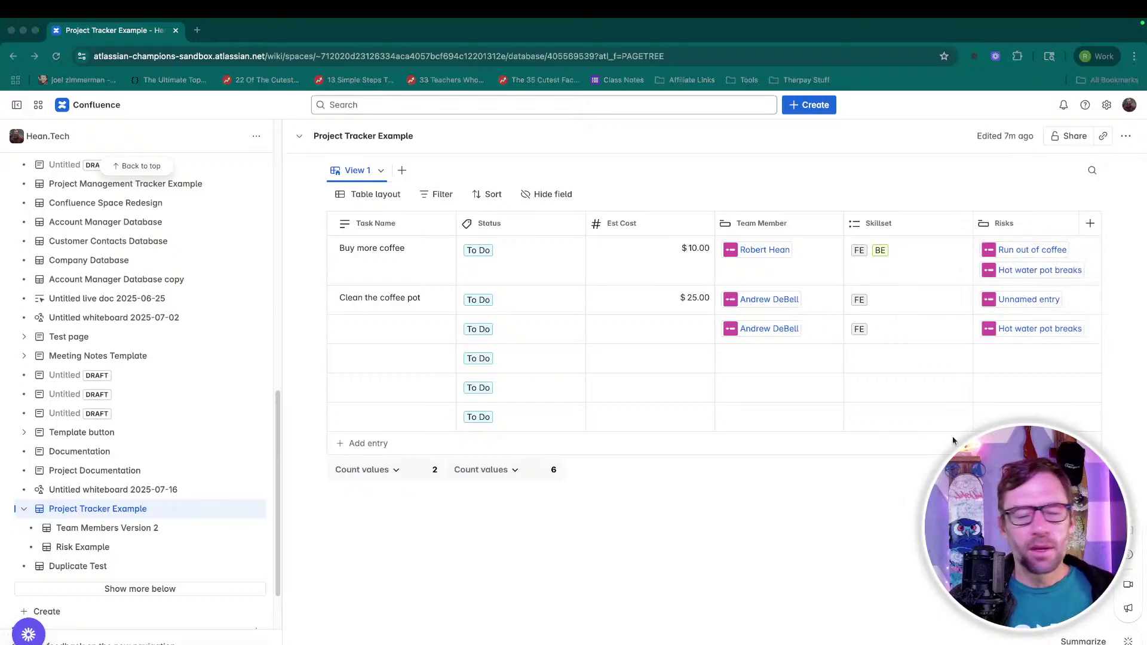
pyautogui.click(742, 375)
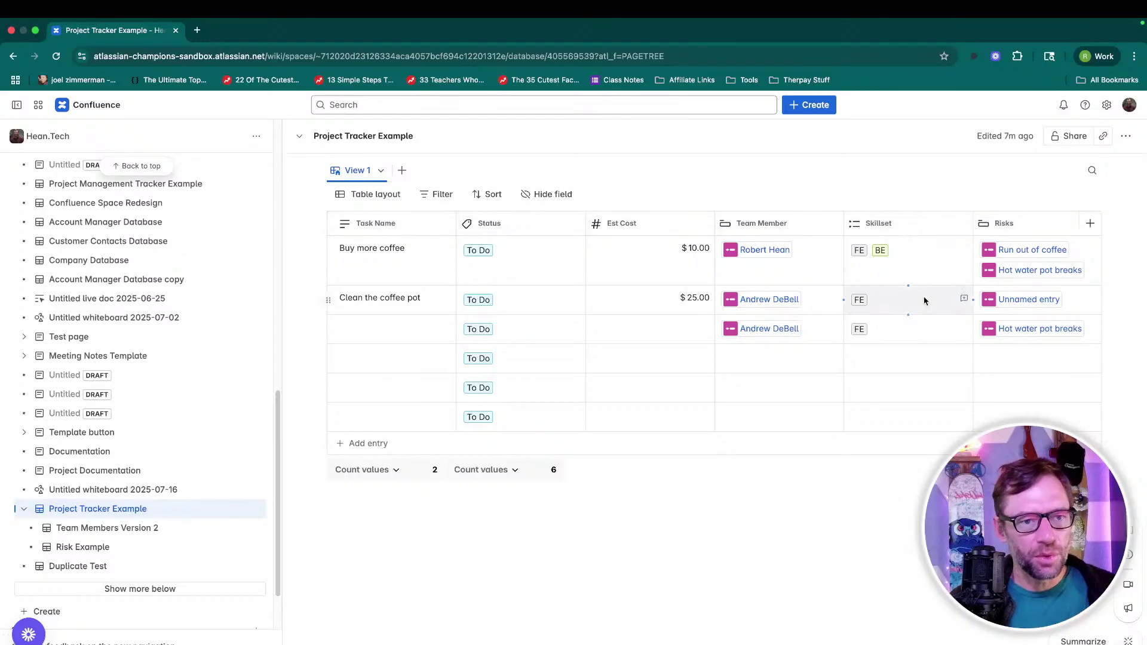
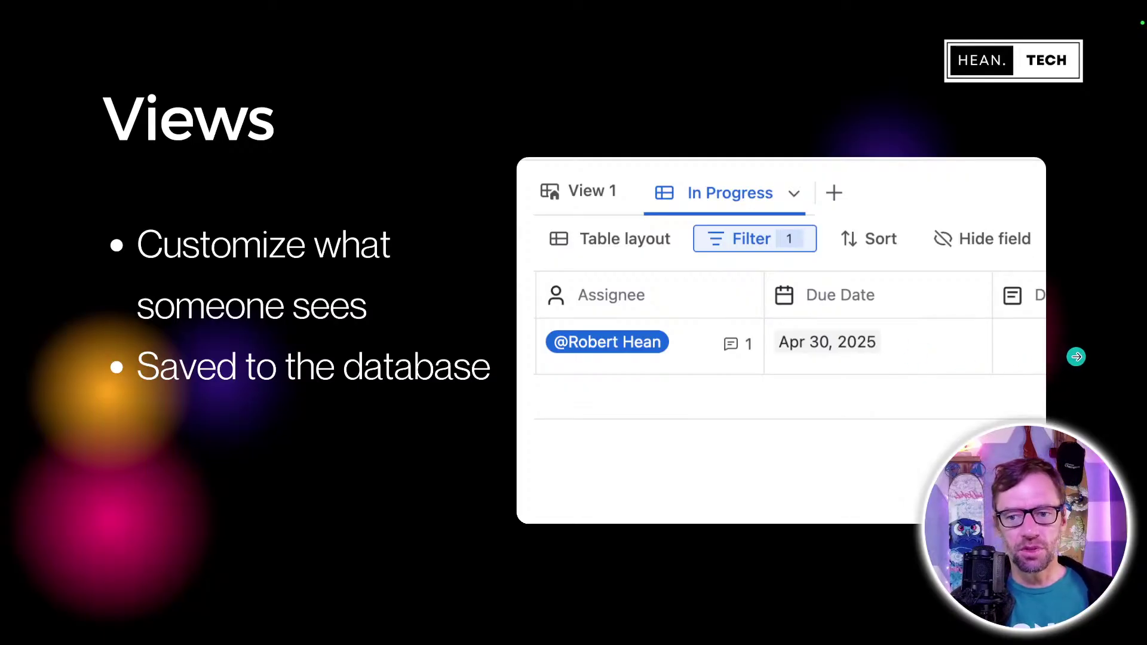
pyautogui.click(1075, 357)
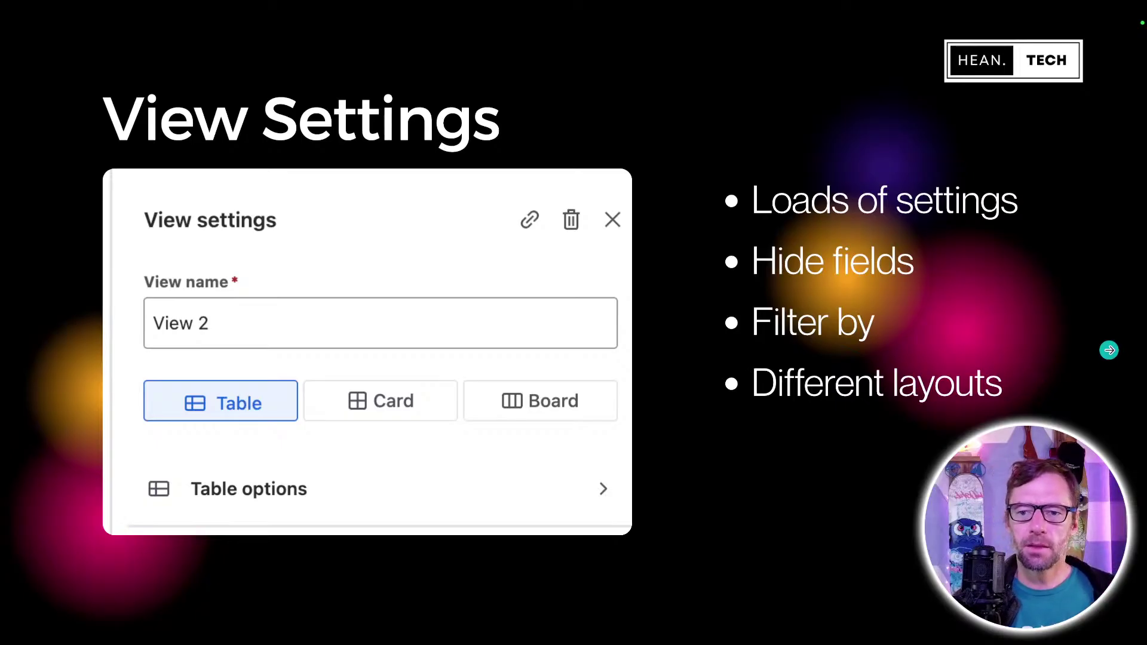
pyautogui.click(1128, 340)
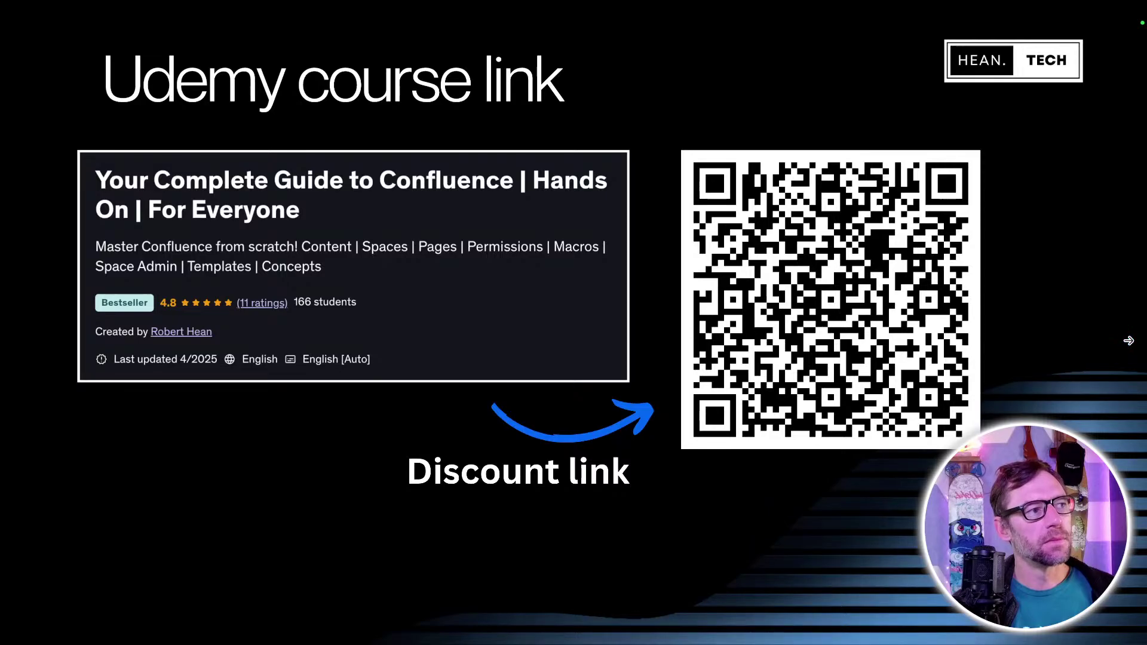
pyautogui.hotkey('ctrl', 'Left')
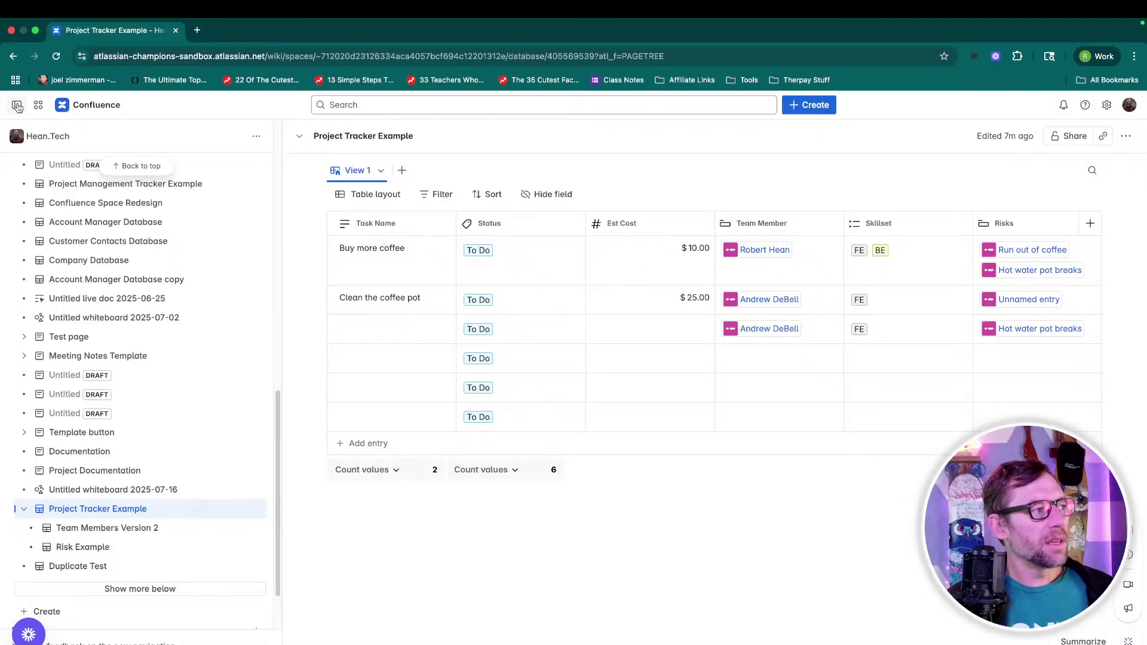
# Rename View 1 of the Project Tracker Example database as Everything and save the view.
pyautogui.click(17, 104)
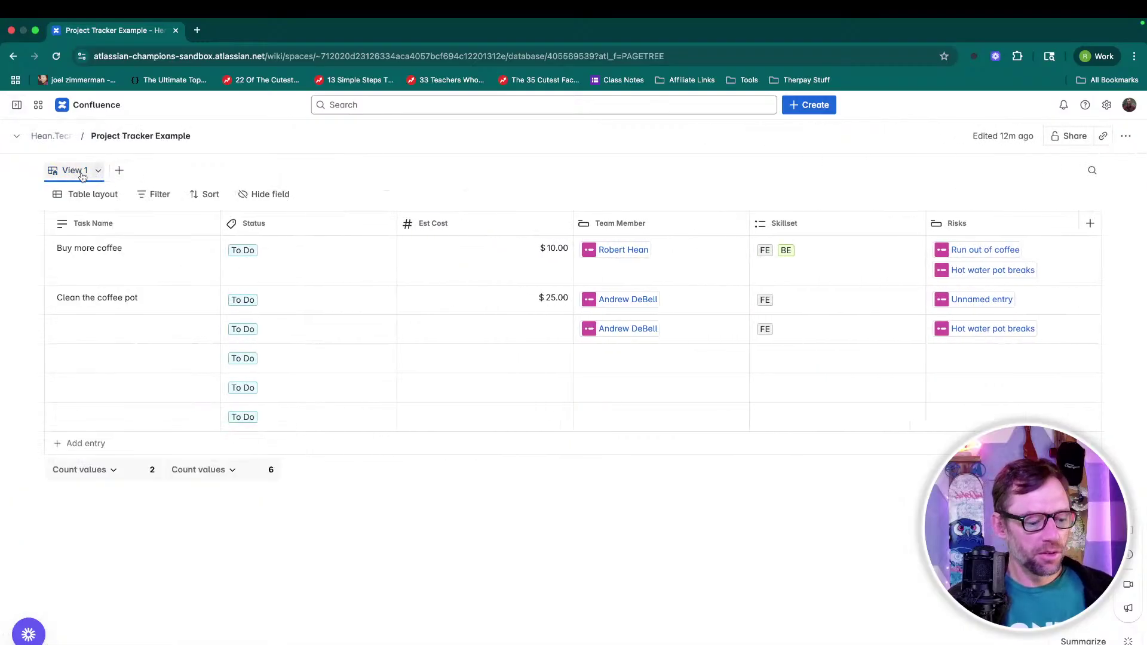
pyautogui.click(98, 171)
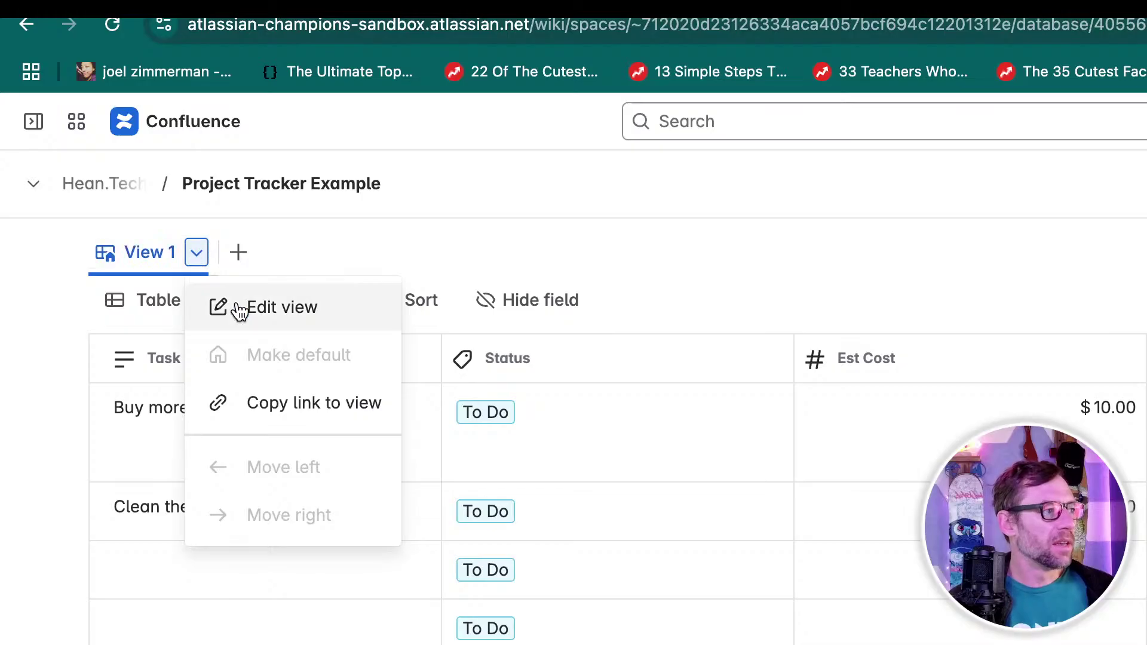
pyautogui.click(254, 312)
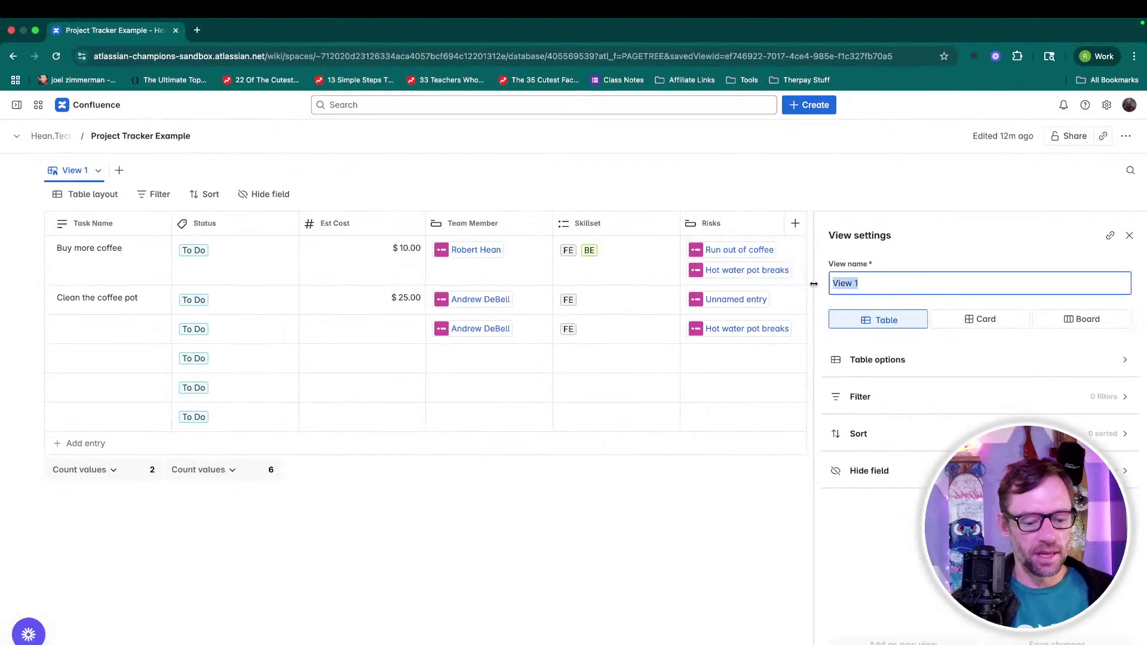
pyautogui.write('Everything')
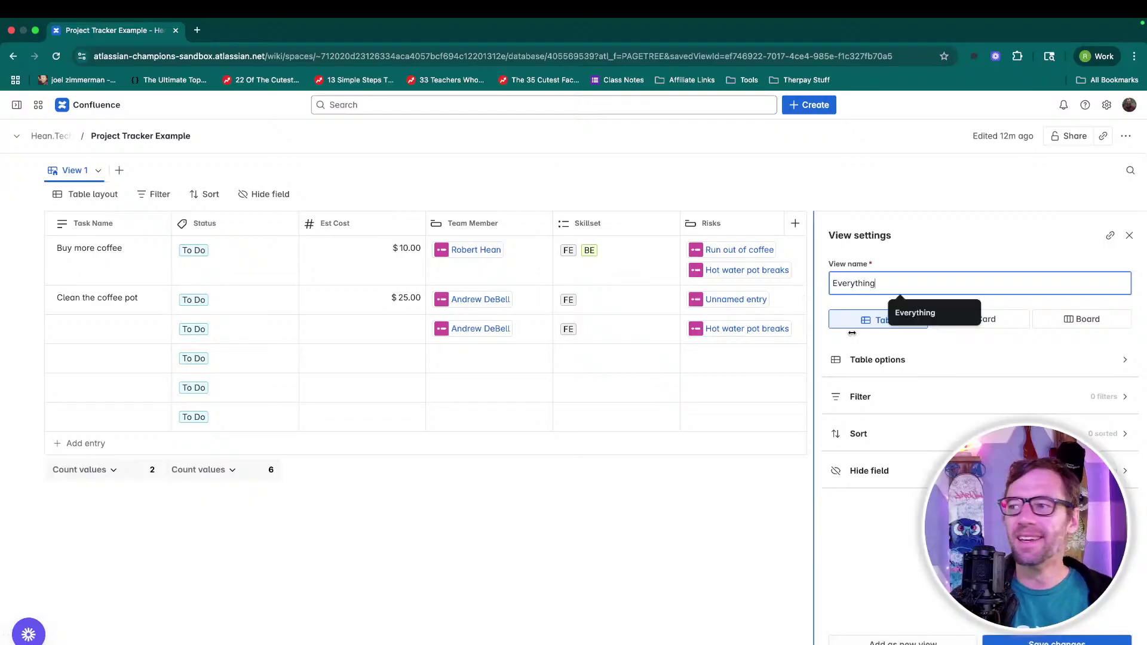
pyautogui.click(1025, 642)
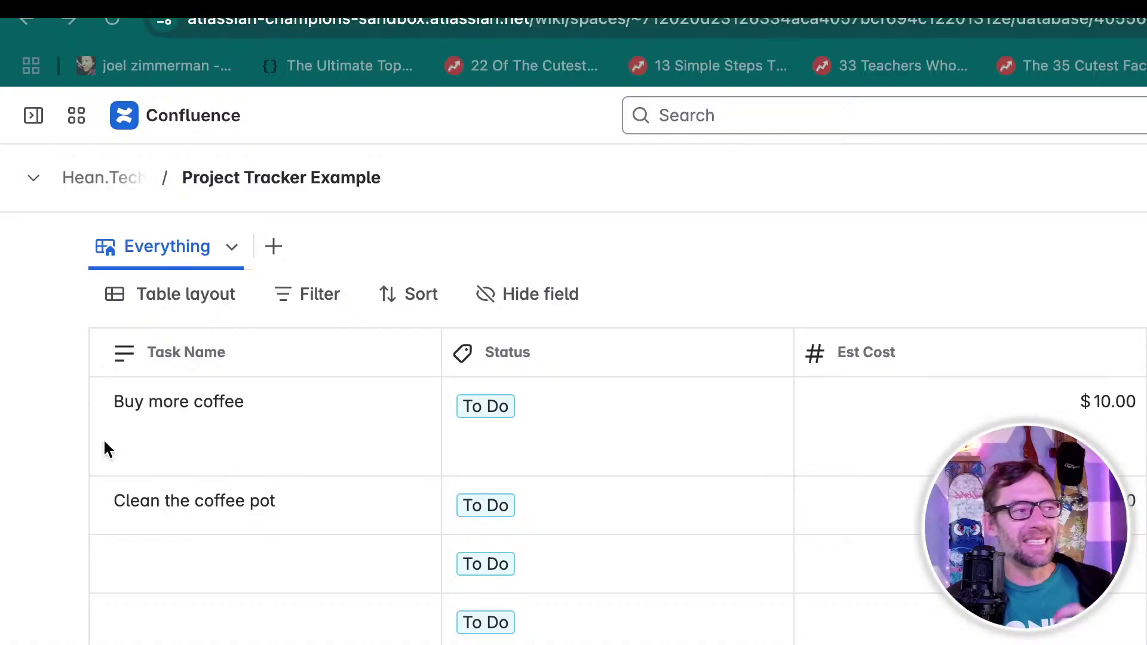
# Add a new view named Team Members to the database and give it the Board layout.
pyautogui.click(380, 250)
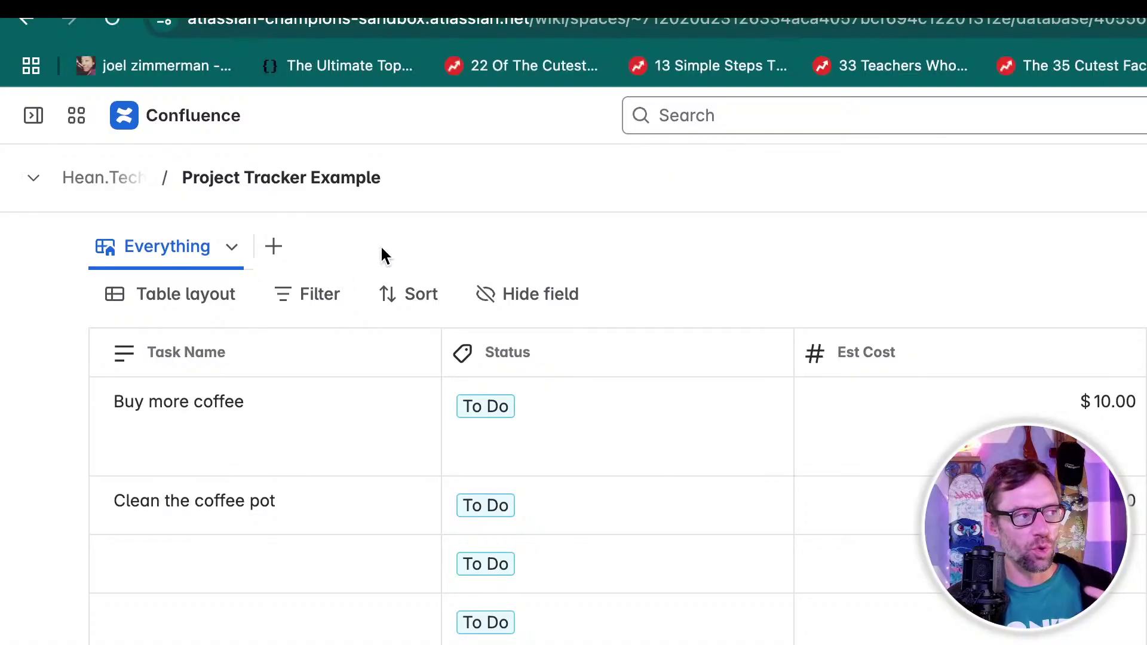
pyautogui.click(272, 250)
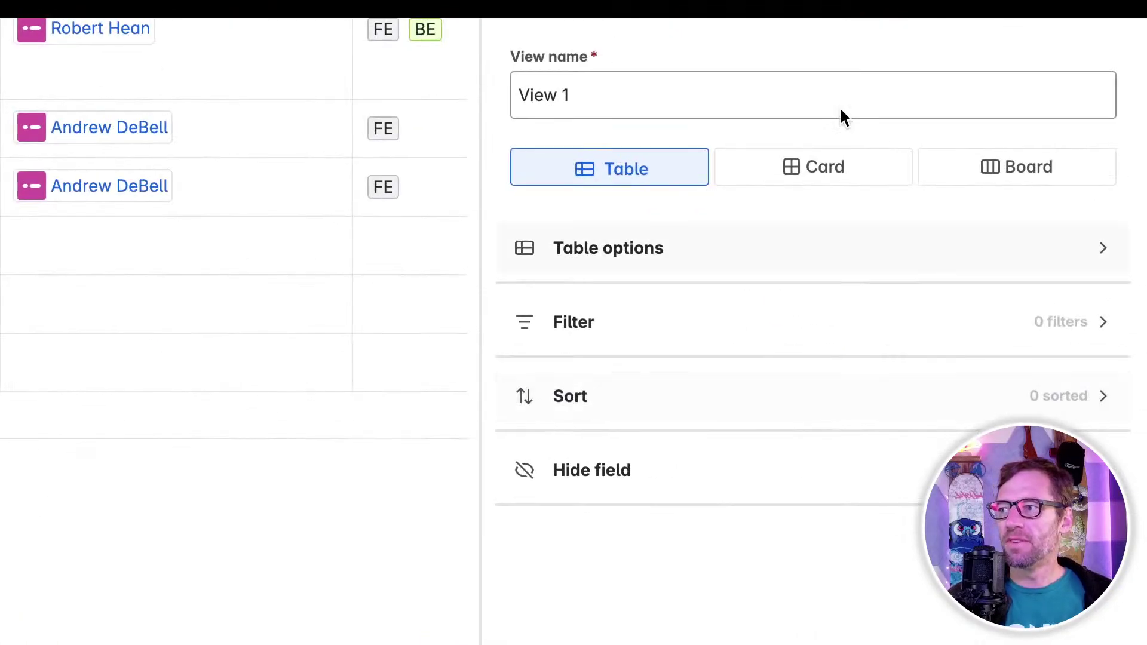
pyautogui.moveTo(648, 79); pyautogui.dragTo(515, 88)
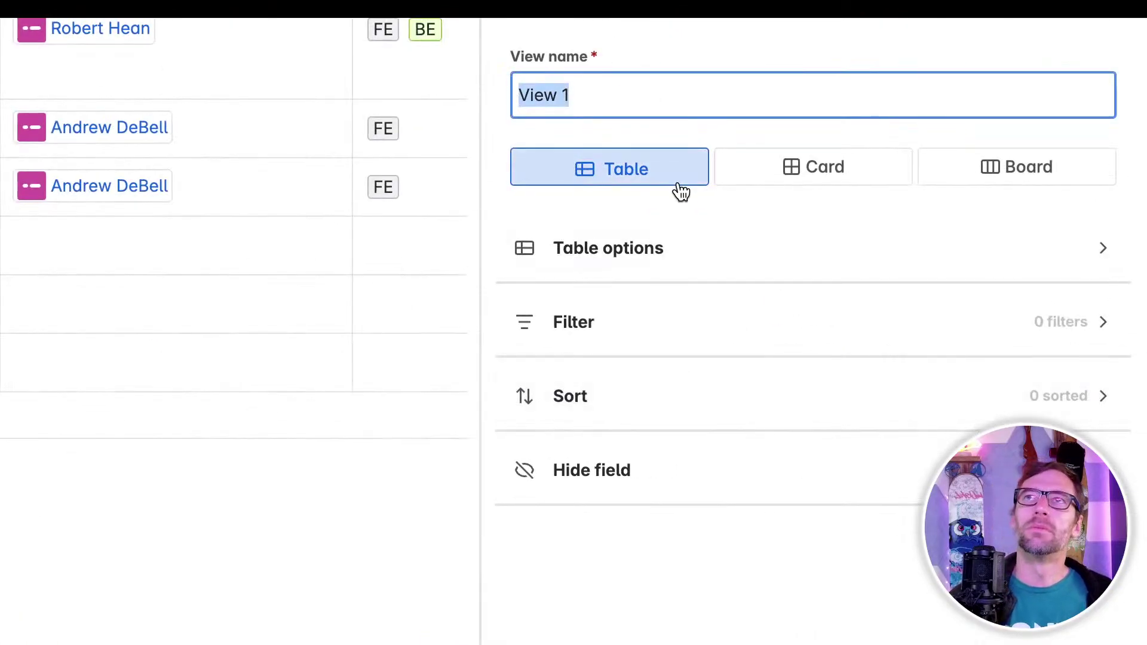
pyautogui.write('Team Members')
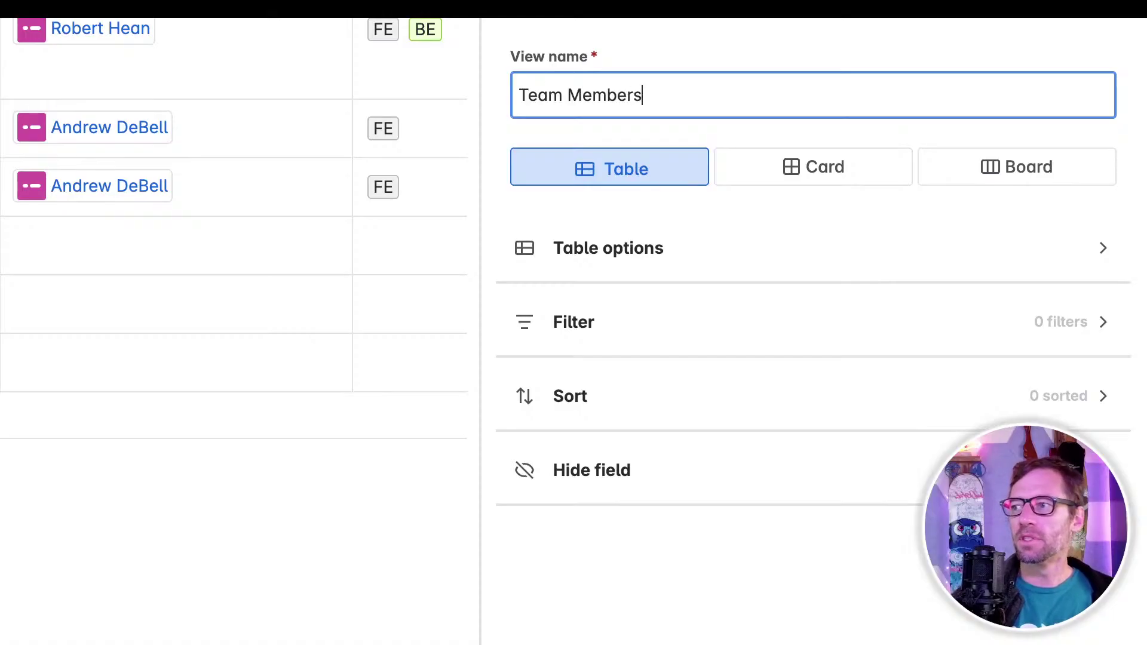
pyautogui.click(980, 165)
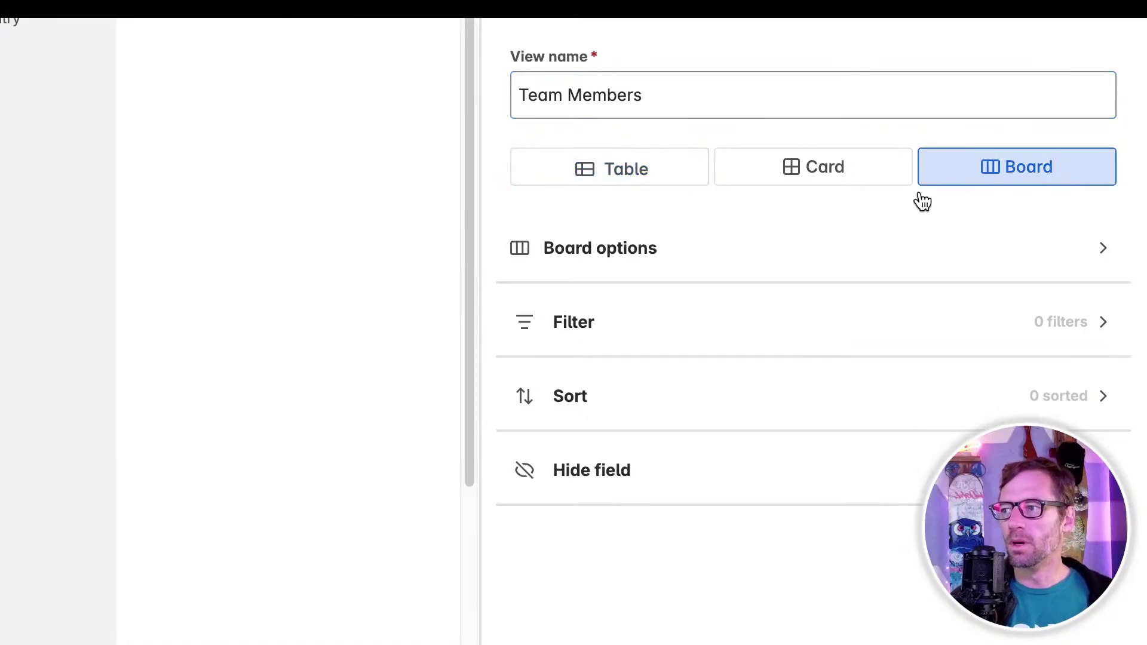
# Group the board by the Status tag field and use Team Member as the cover image.
pyautogui.click(640, 261)
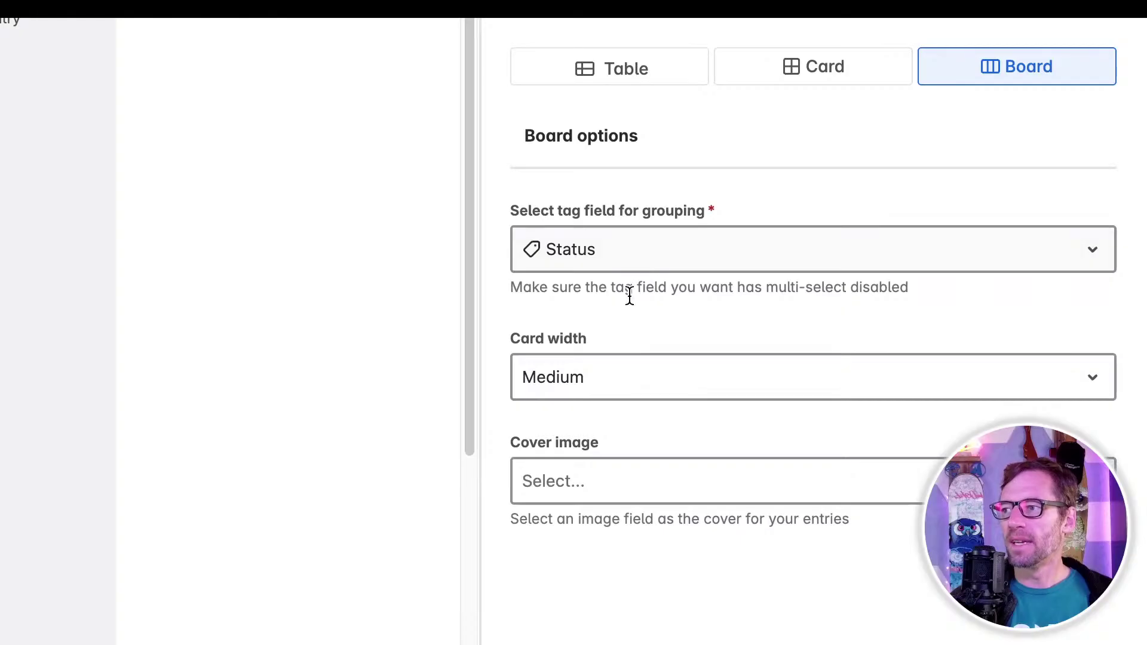
pyautogui.click(610, 261)
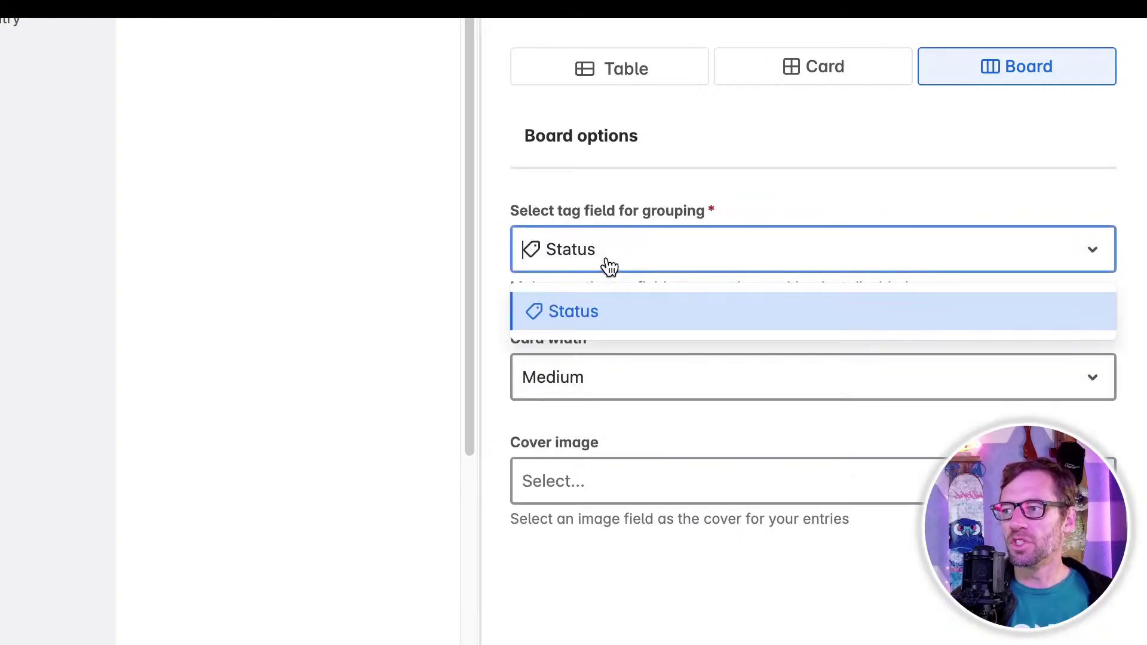
pyautogui.click(625, 307)
pyautogui.click(588, 485)
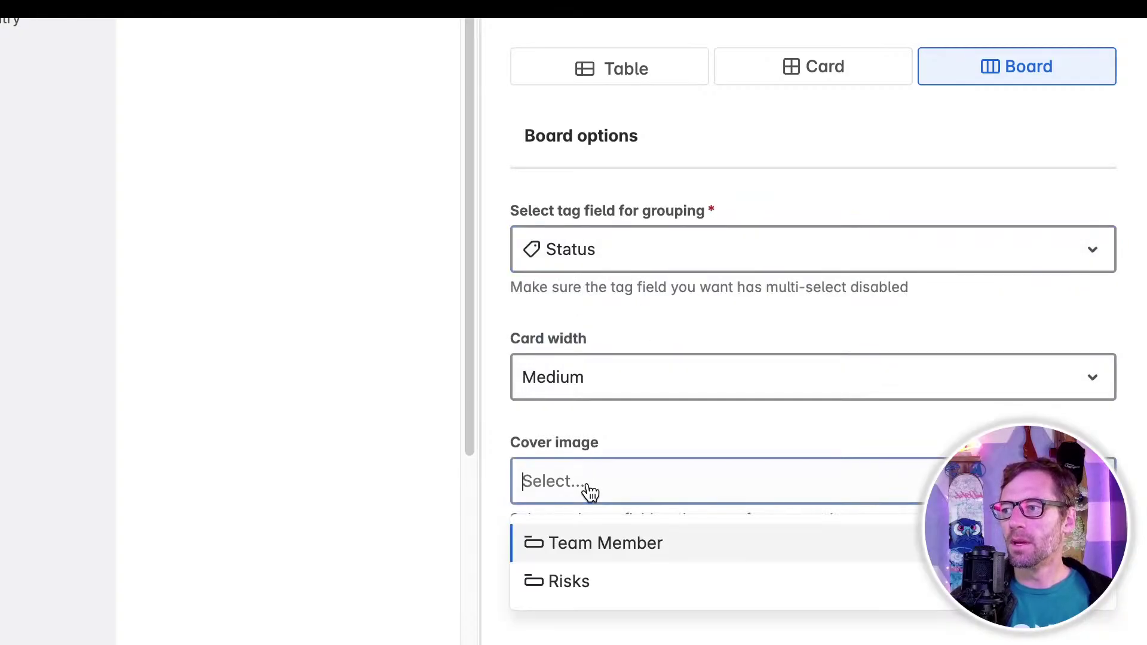
pyautogui.click(585, 540)
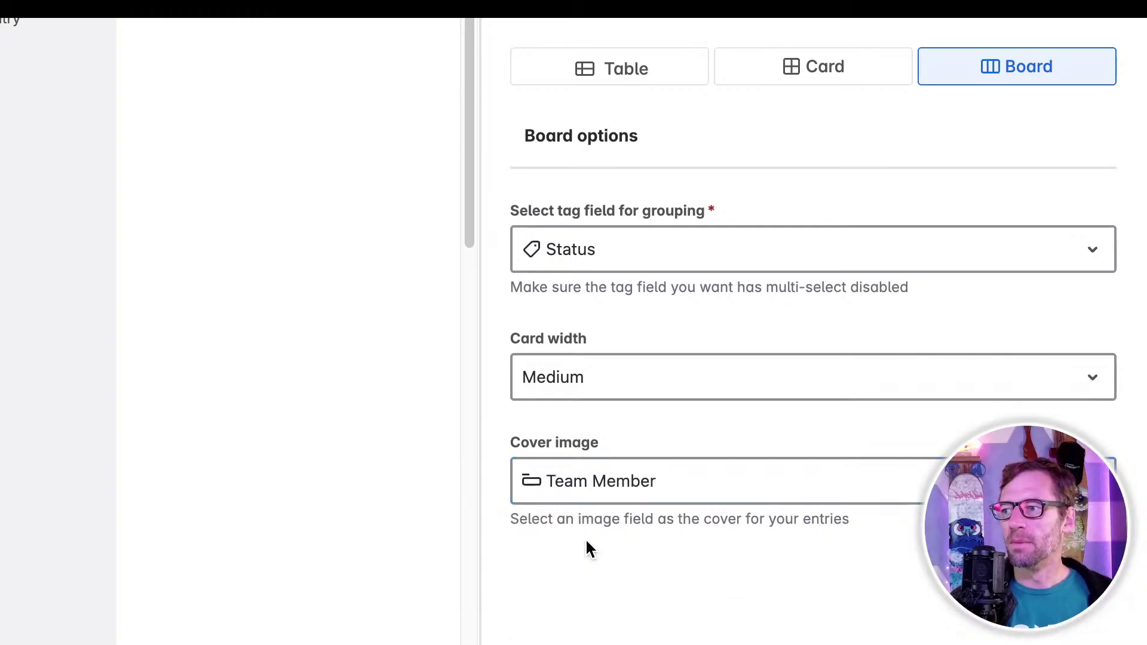
# Try the Small card width on the board, and return the width to Medium.
pyautogui.click(645, 379)
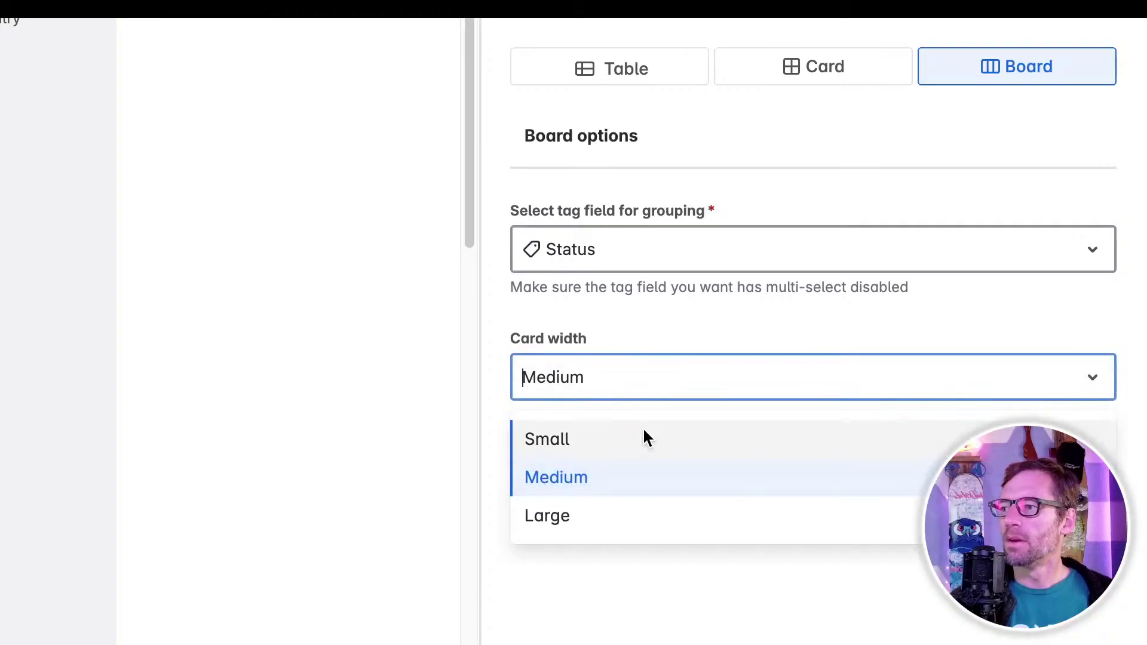
pyautogui.click(647, 438)
pyautogui.click(643, 379)
pyautogui.click(640, 476)
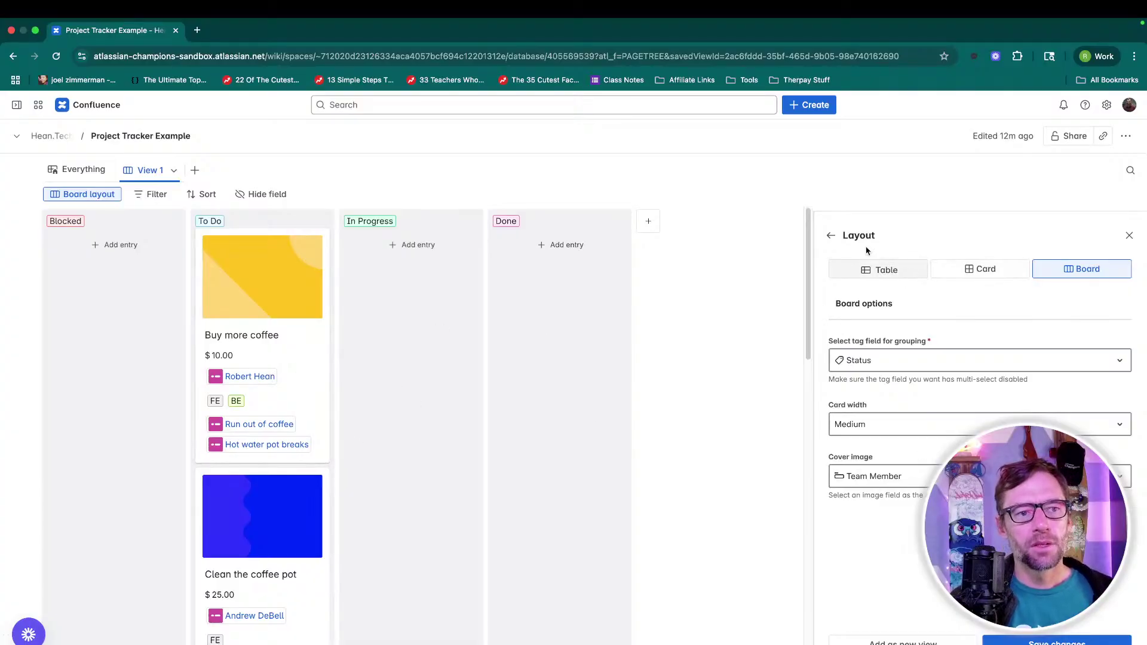
pyautogui.click(831, 235)
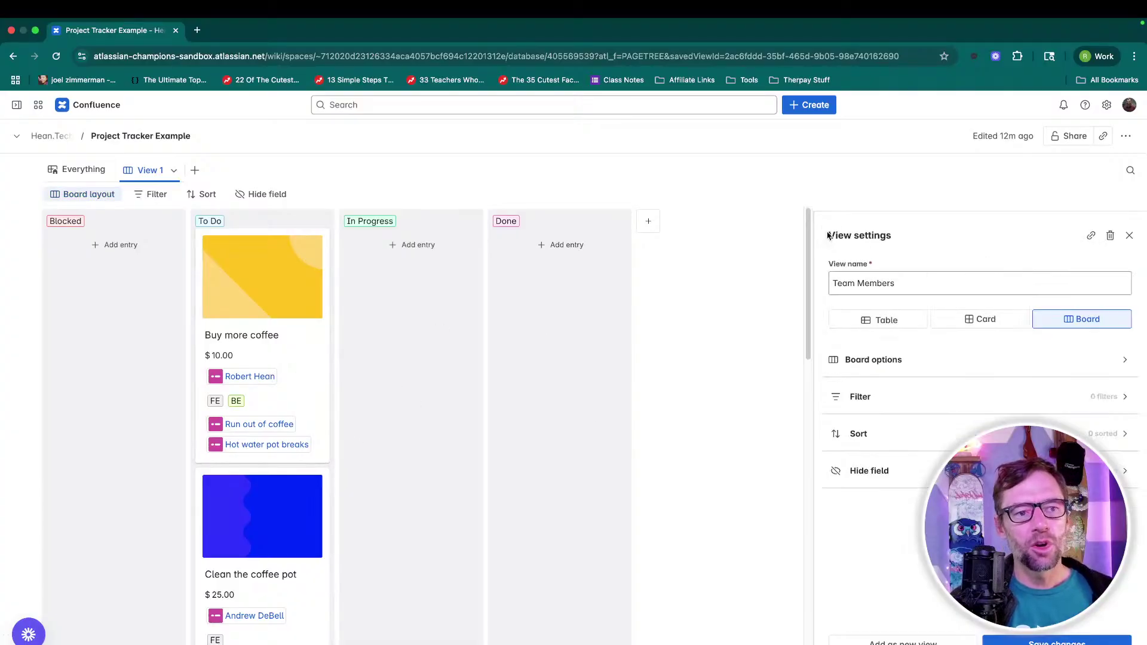
pyautogui.click(968, 397)
pyautogui.click(872, 331)
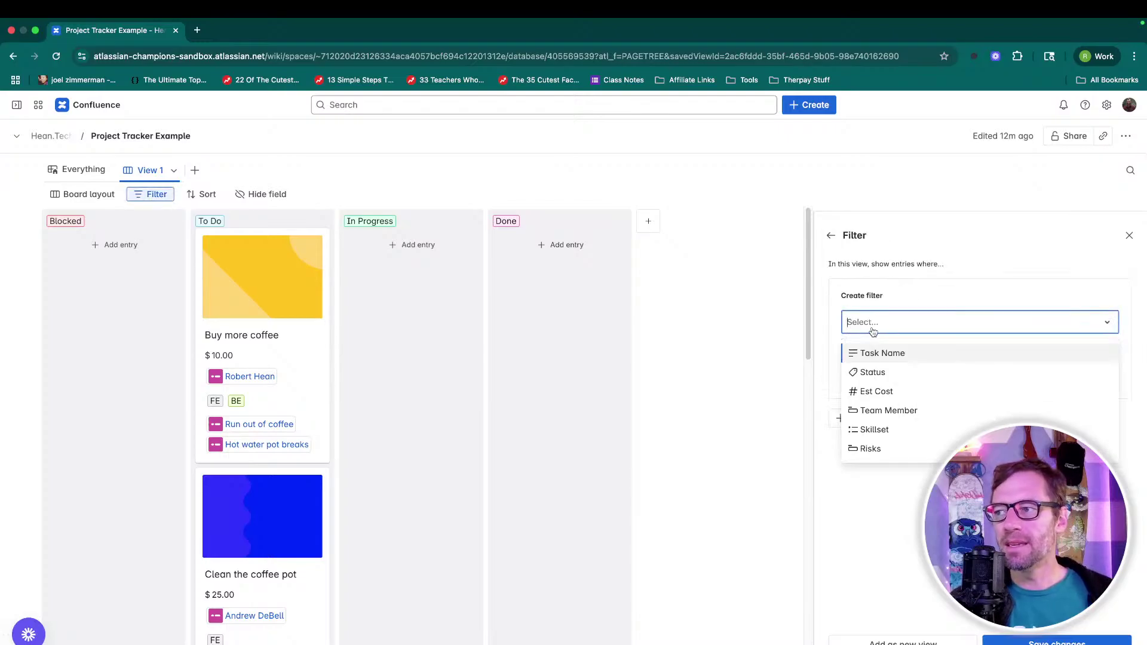
pyautogui.click(886, 373)
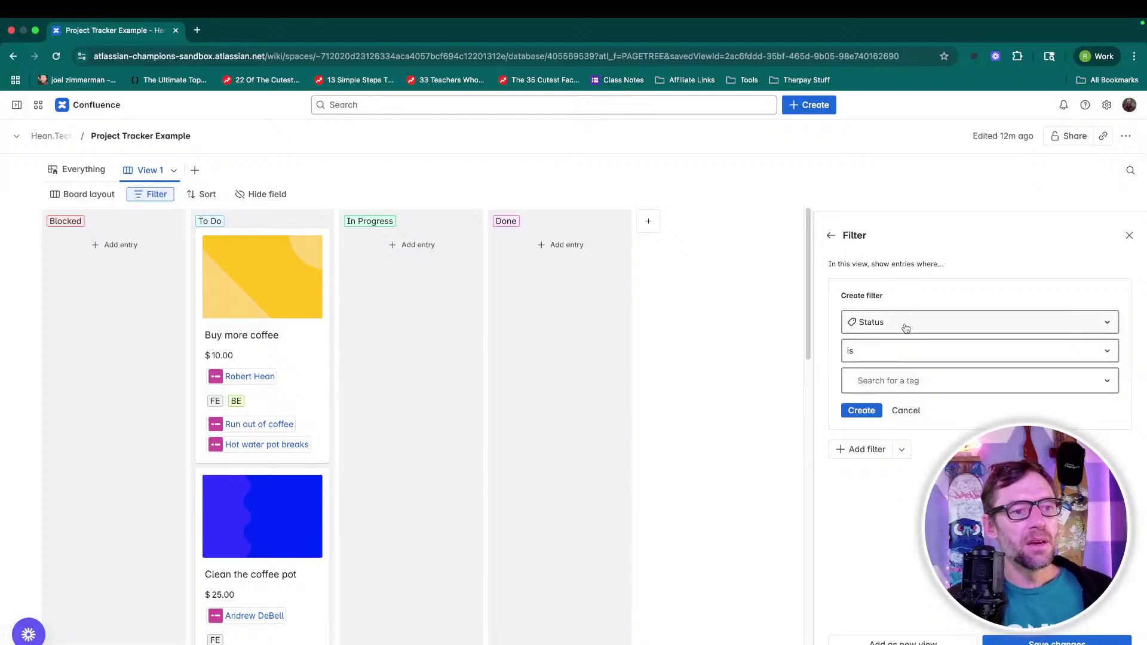
pyautogui.click(915, 411)
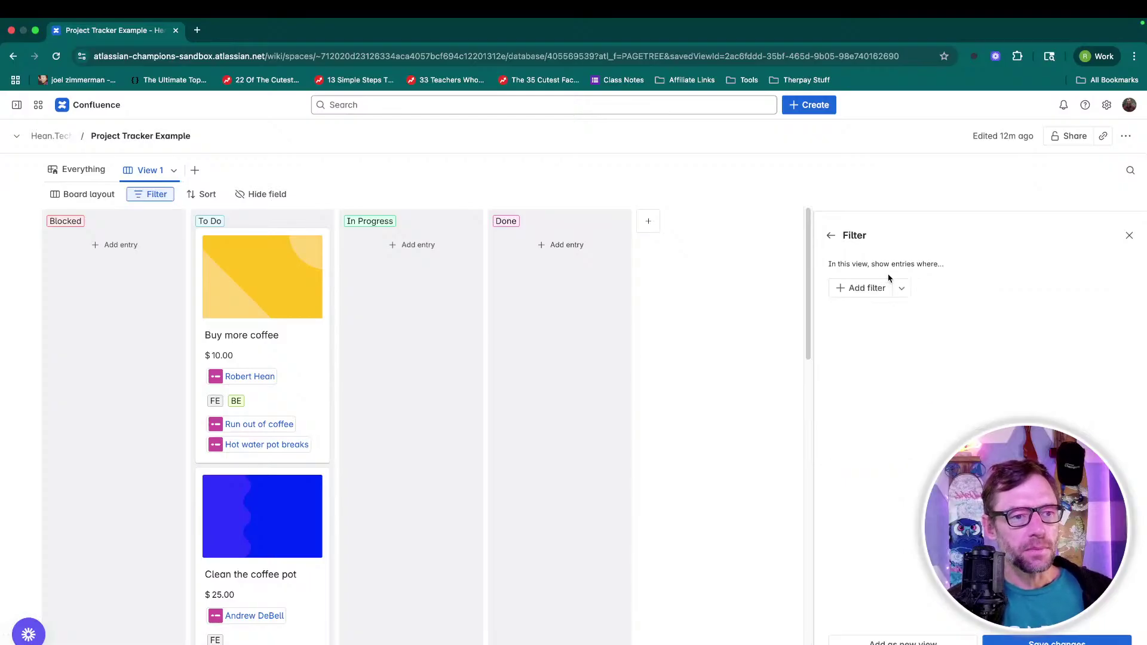
pyautogui.click(874, 287)
pyautogui.click(915, 326)
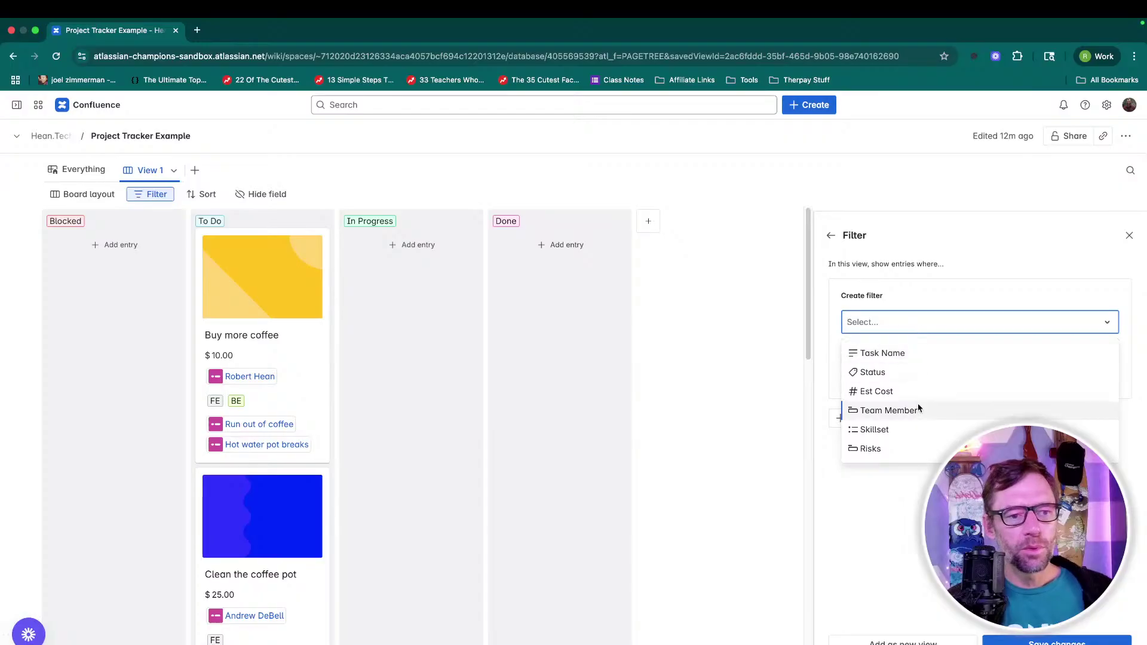
pyautogui.click(914, 511)
pyautogui.click(831, 235)
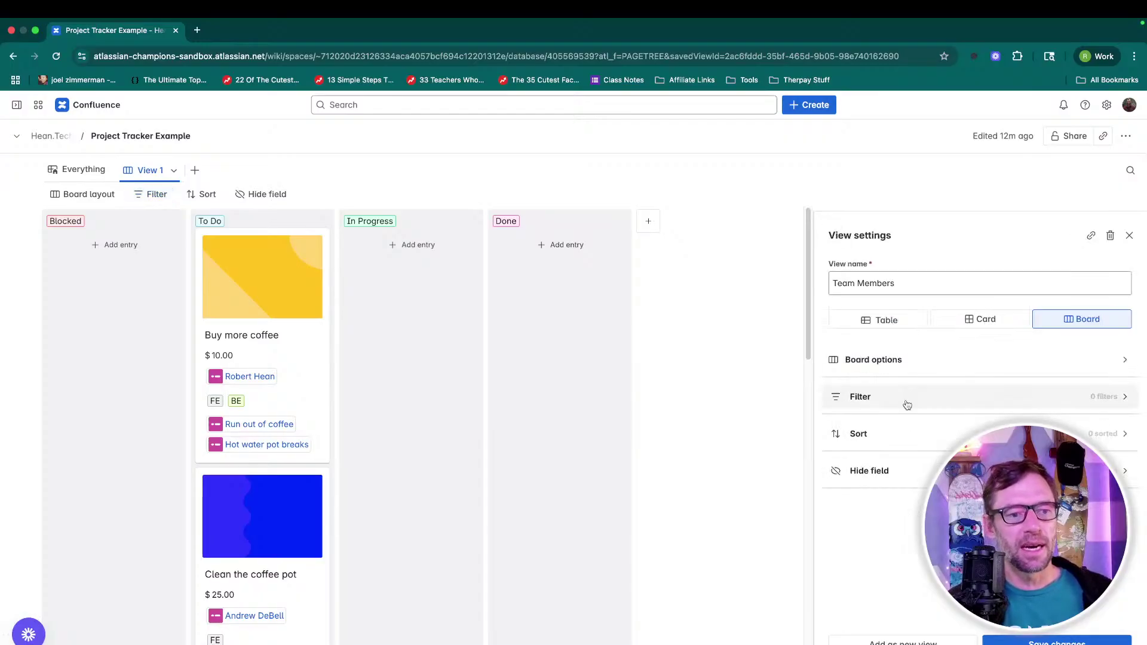
# Hide the Risks and Skillset fields in the Team Members board view and save the view changes.
pyautogui.click(903, 472)
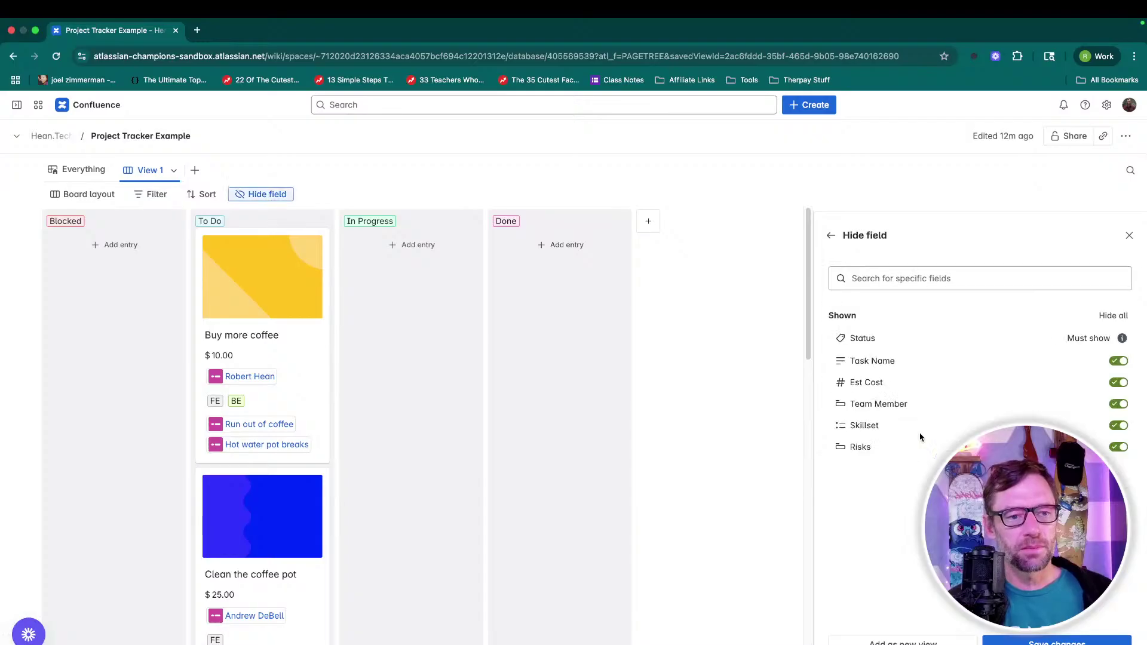
pyautogui.click(1119, 447)
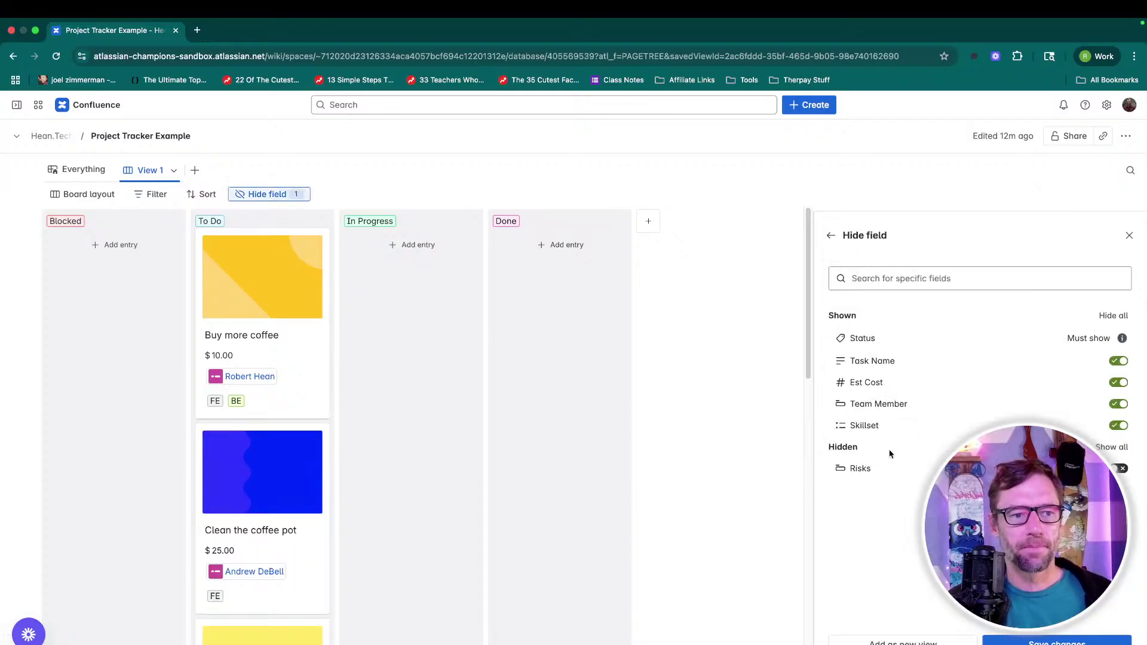
pyautogui.click(1118, 426)
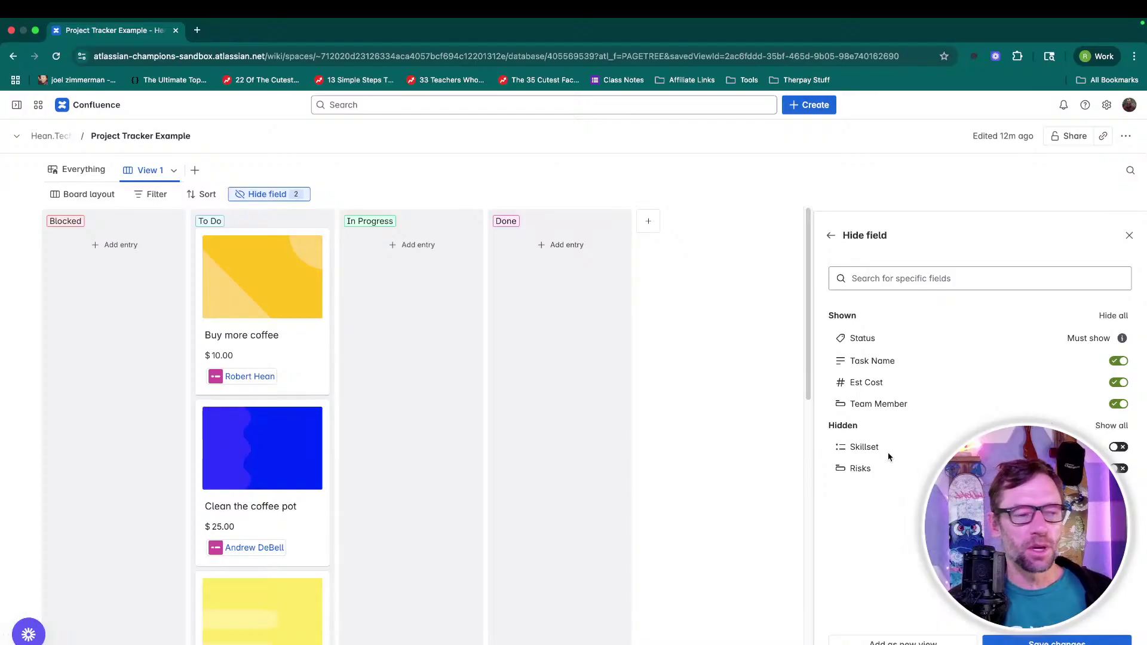
pyautogui.click(1099, 642)
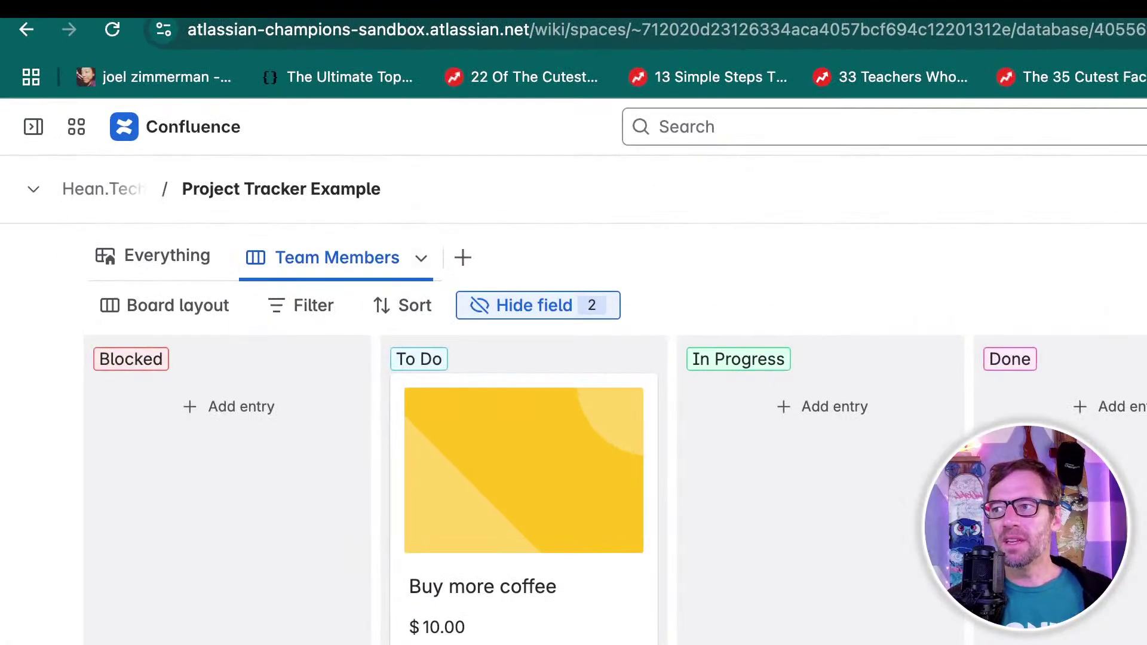
pyautogui.click(457, 57)
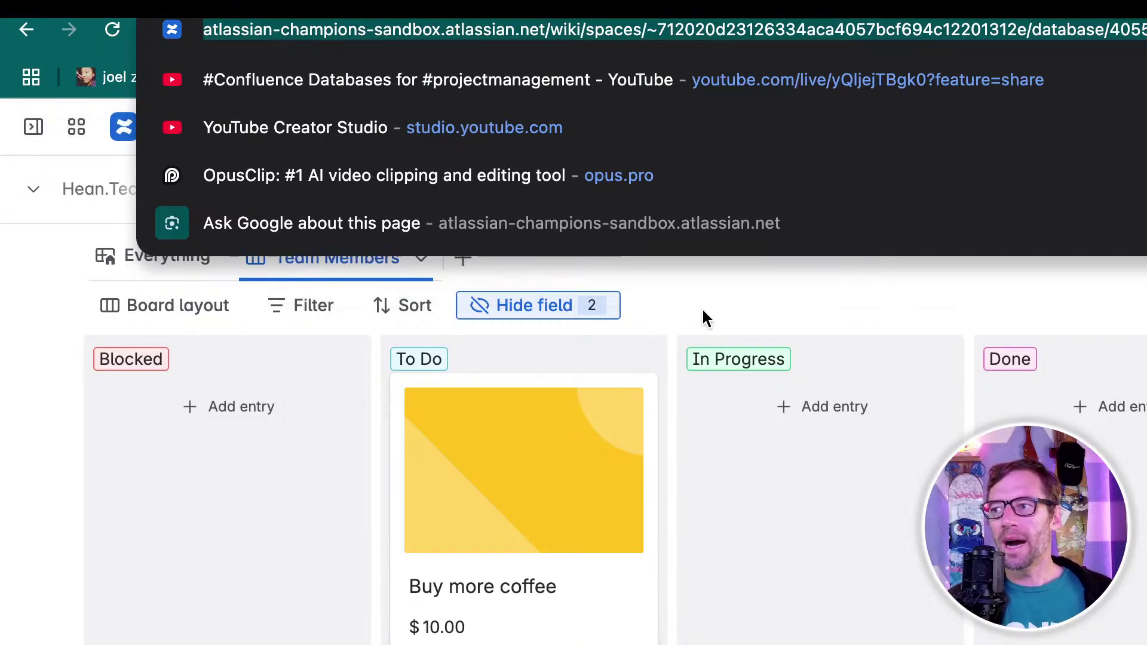
pyautogui.click(702, 310)
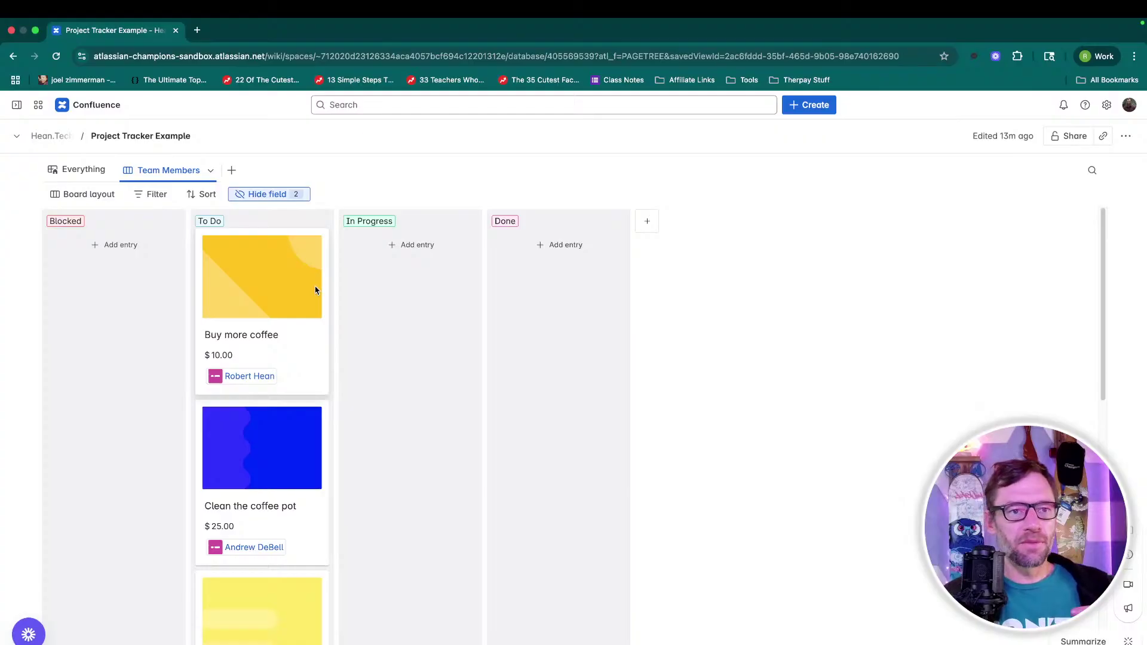
# Move "Buy more coffee" and one unnamed card to In Progress and two unnamed cards to Blocked, and open the unnamed In Progress entry.
pyautogui.click(302, 335)
pyautogui.moveTo(280, 276); pyautogui.dragTo(427, 268)
pyautogui.moveTo(315, 422); pyautogui.dragTo(430, 466)
pyautogui.moveTo(271, 476); pyautogui.dragTo(122, 421)
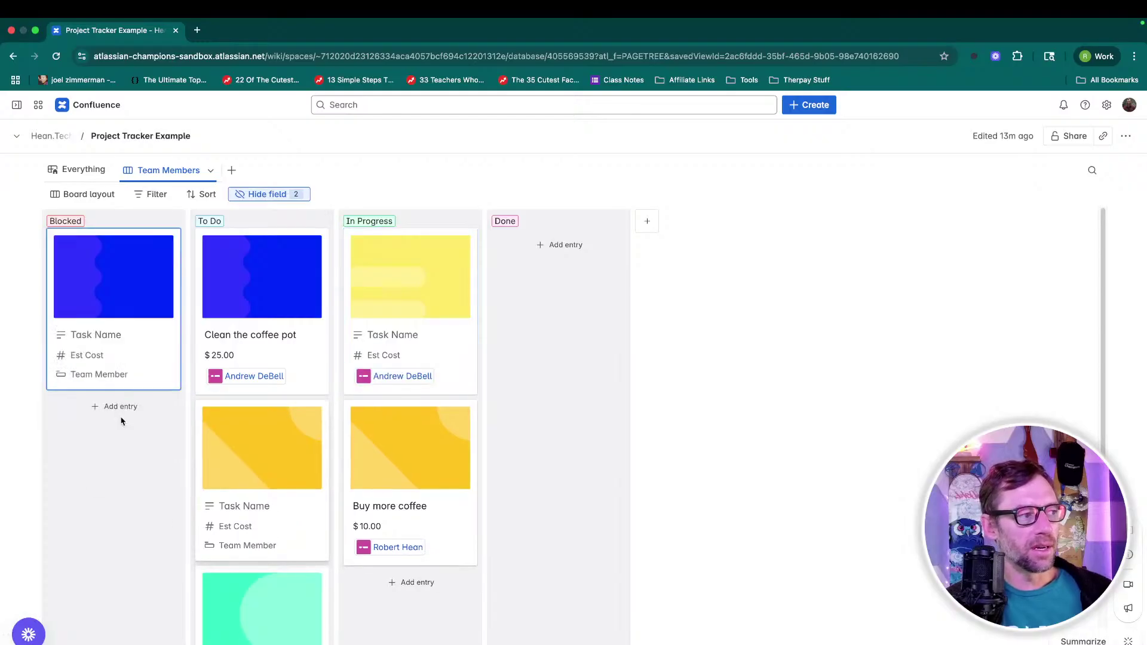
pyautogui.moveTo(231, 594); pyautogui.dragTo(102, 440)
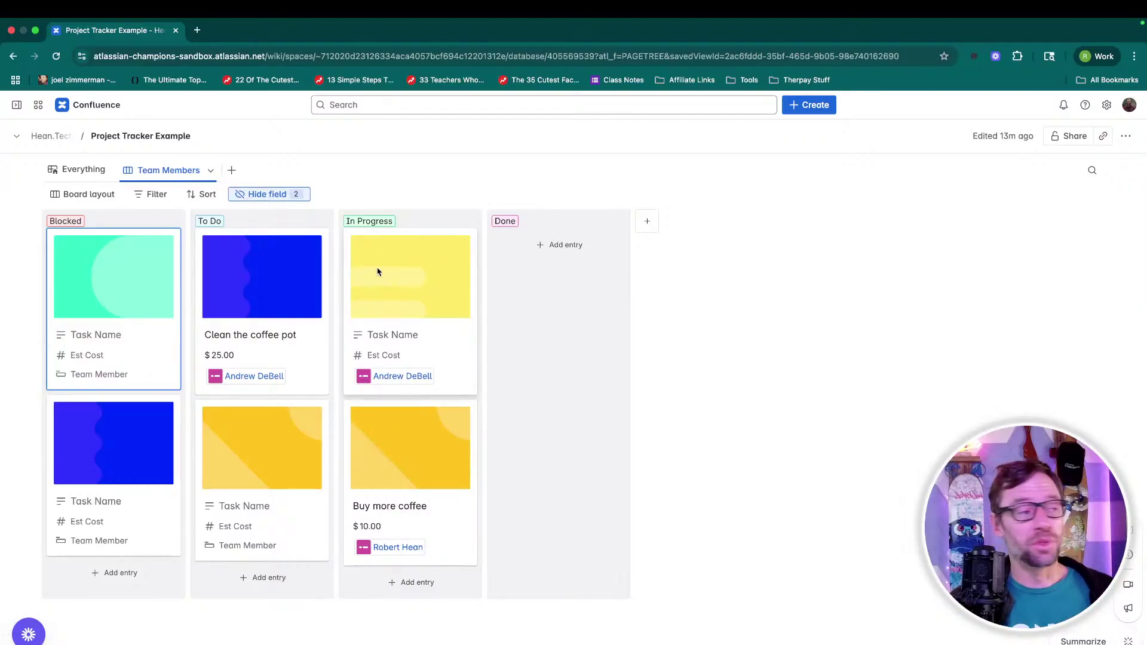
pyautogui.click(404, 306)
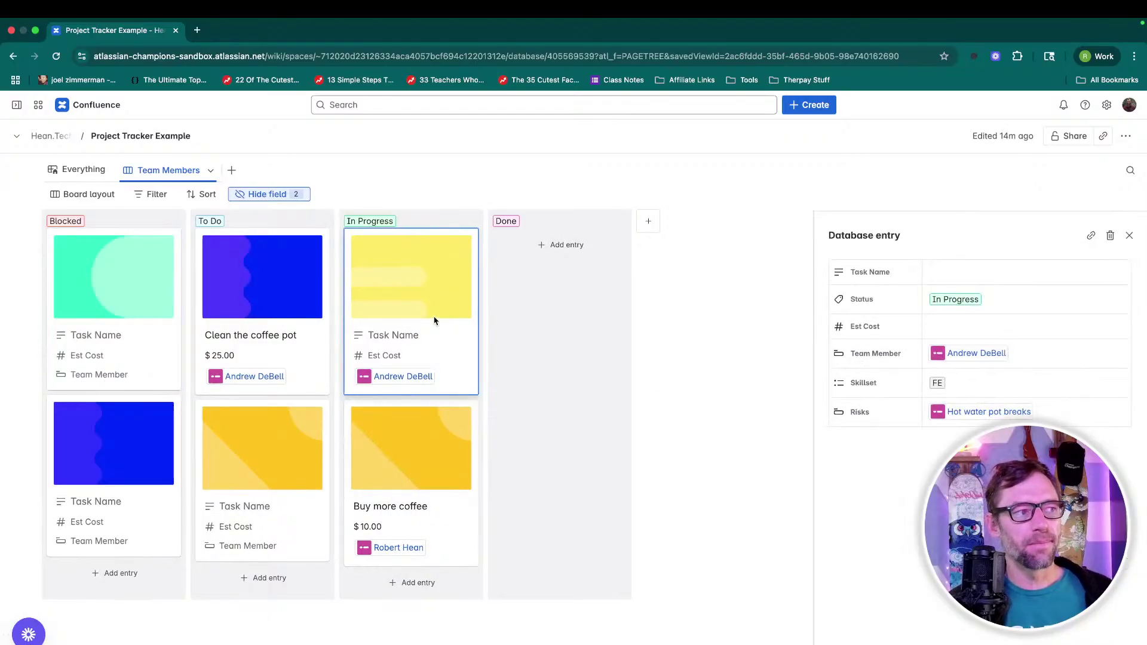
# Filter the Team Members board to entries assigned to the "Buy more coffee" team member, and open that card's entry.
pyautogui.click(146, 194)
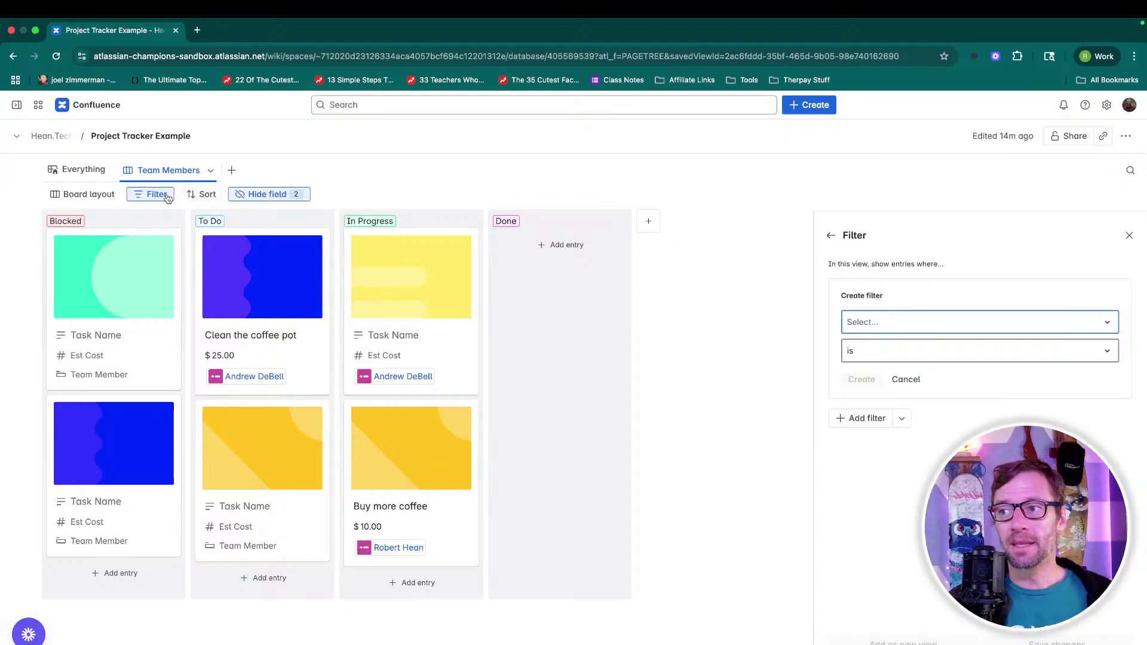
pyautogui.click(1014, 321)
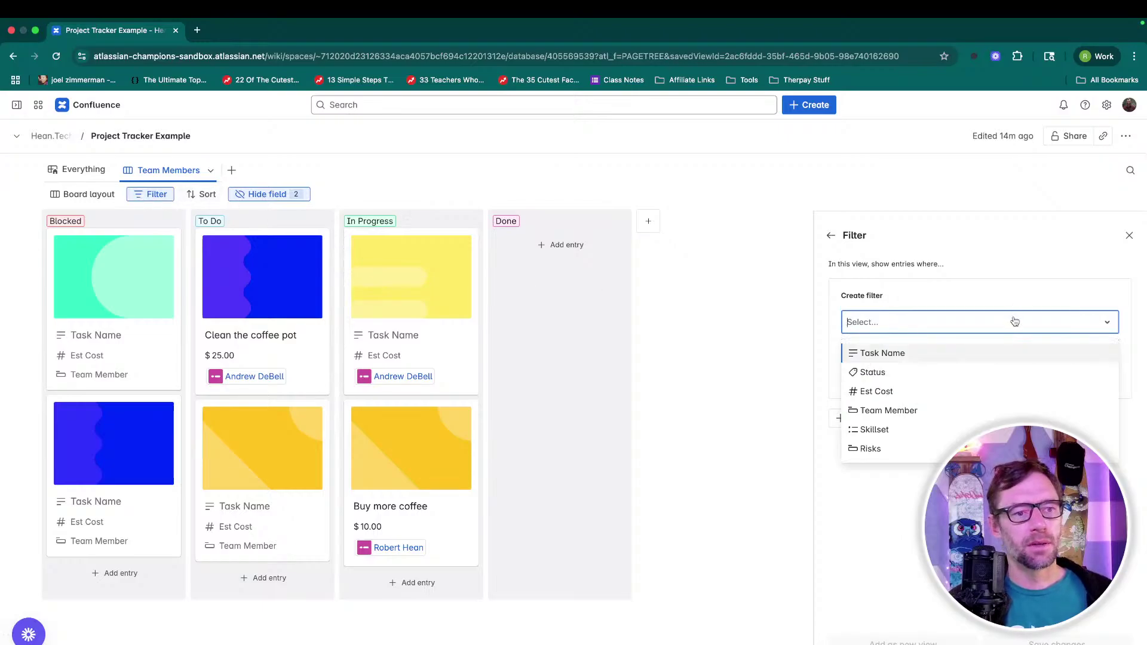
pyautogui.click(965, 412)
pyautogui.click(956, 380)
pyautogui.click(940, 418)
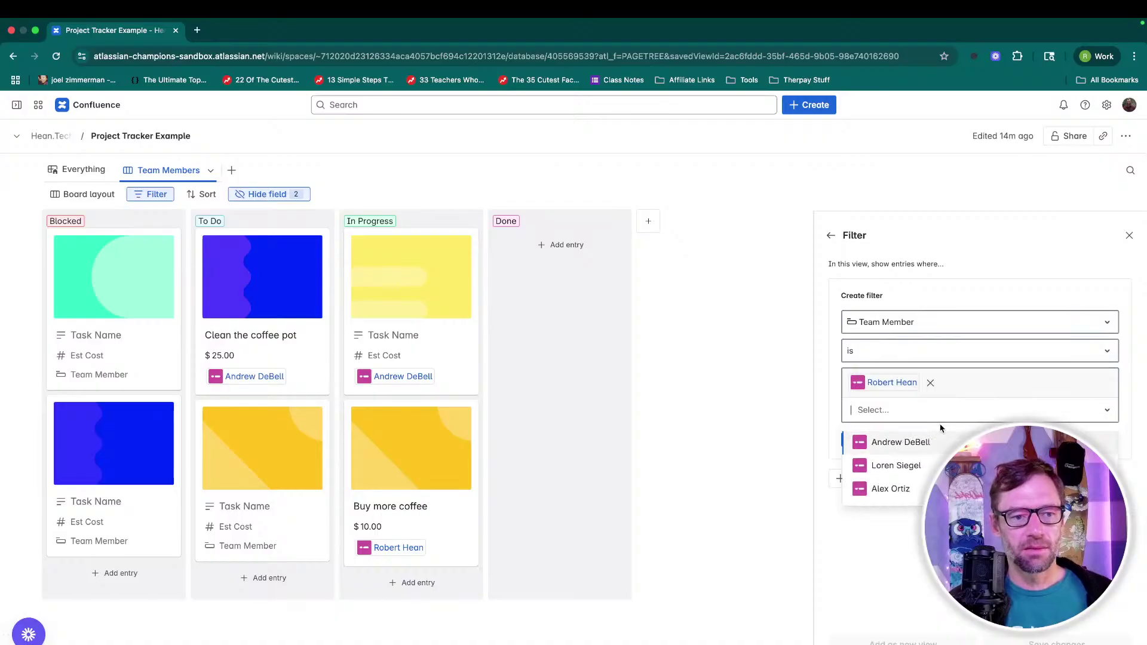
pyautogui.click(750, 412)
pyautogui.click(858, 442)
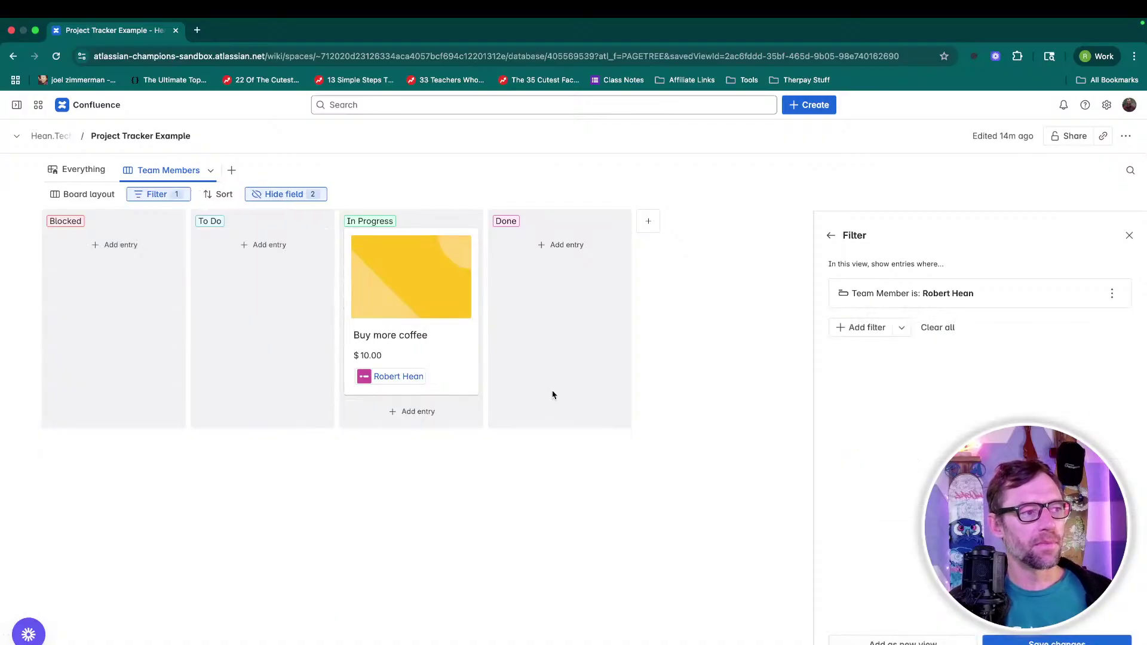
pyautogui.click(387, 276)
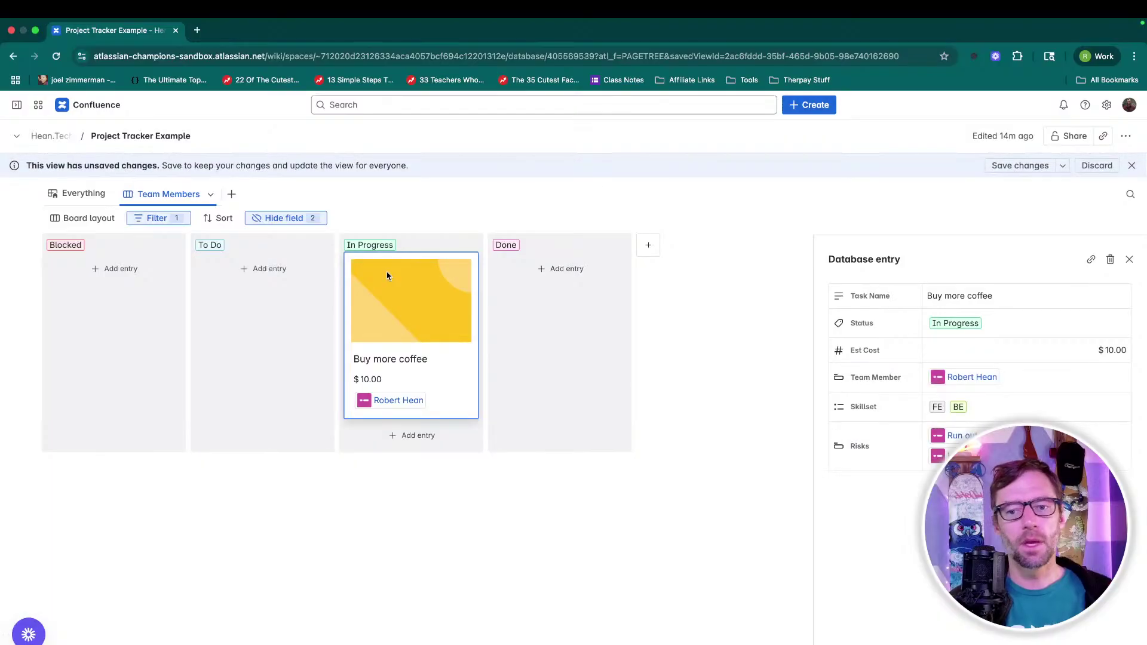
# Add a new table view to Project Tracker Example and filter it to entries whose Status is Blocked.
pyautogui.click(232, 194)
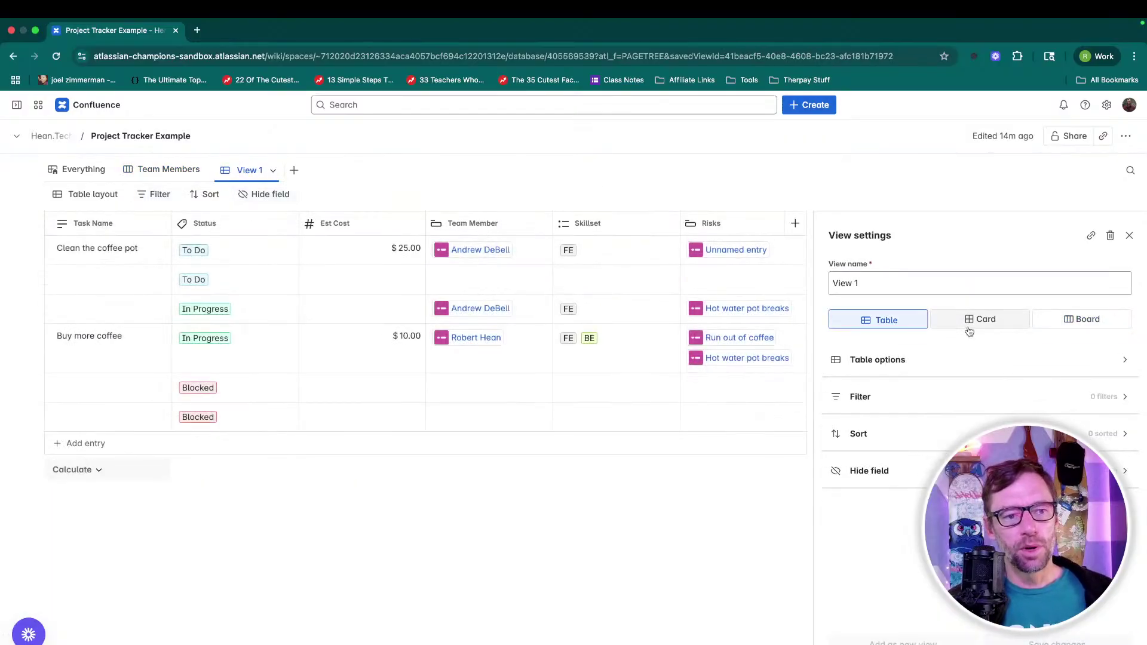
pyautogui.click(936, 396)
pyautogui.click(887, 330)
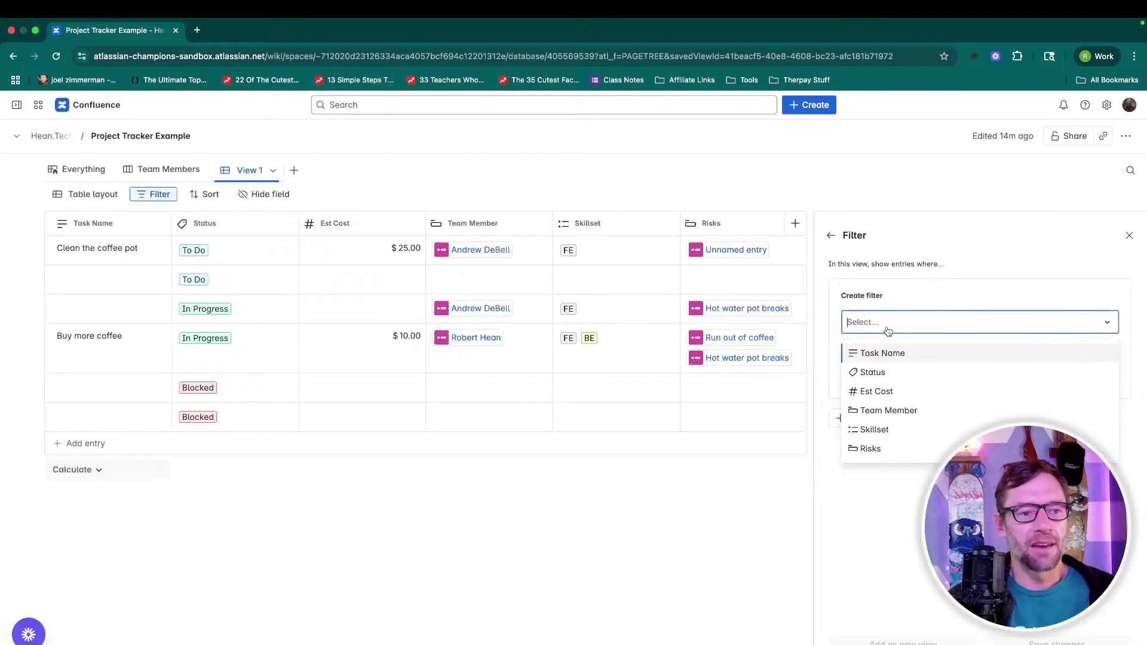
pyautogui.click(887, 371)
pyautogui.click(888, 380)
pyautogui.click(890, 416)
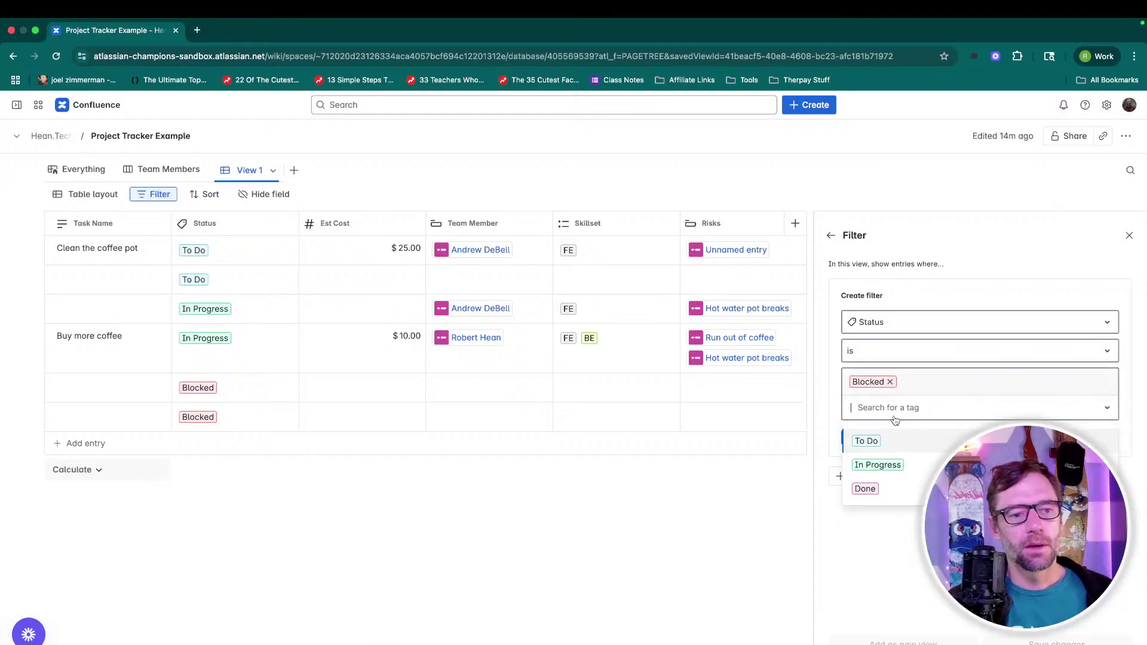
pyautogui.click(898, 543)
pyautogui.click(861, 437)
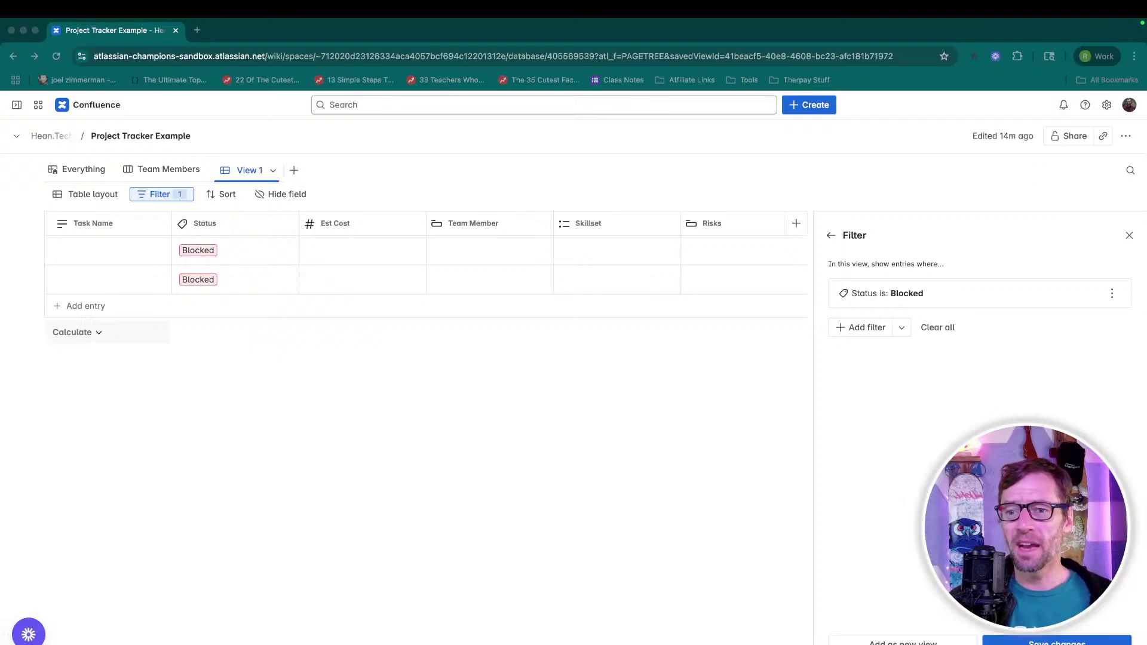
pyautogui.click(668, 463)
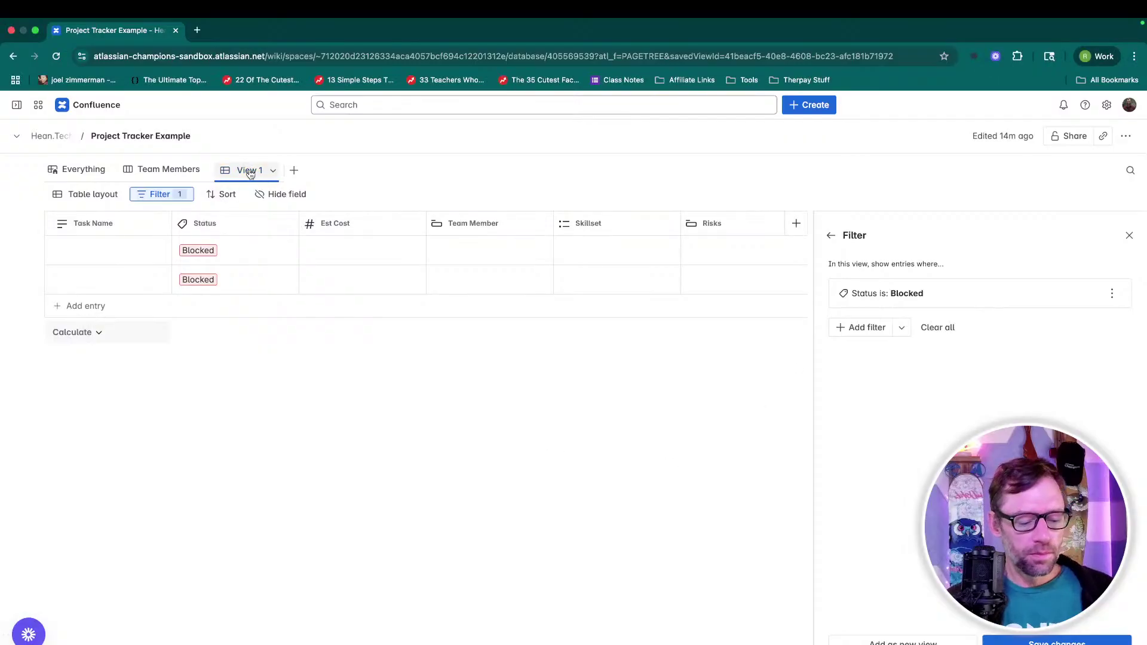
# Rename the new filtered table view as "Blocked Items".
pyautogui.click(831, 235)
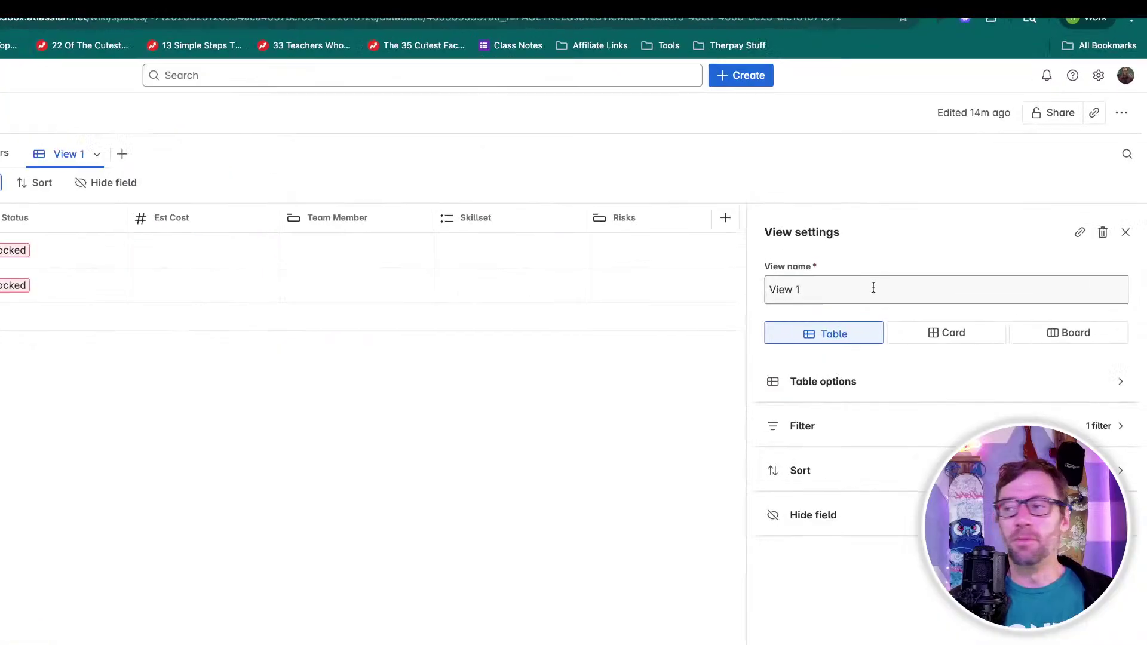
pyautogui.moveTo(918, 281); pyautogui.dragTo(801, 280)
pyautogui.write('Stae')
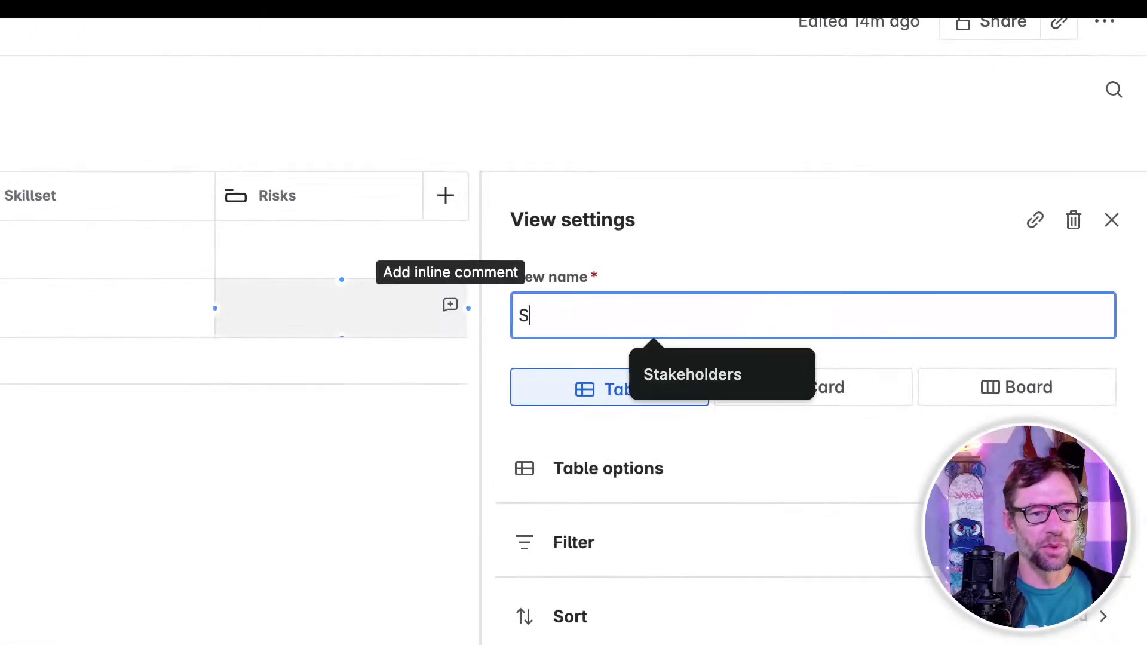
pyautogui.press('BackSpace')
pyautogui.press('BackSpace')
pyautogui.press('BackSpace')
pyautogui.press('BackSpace')
pyautogui.write('Blcoke')
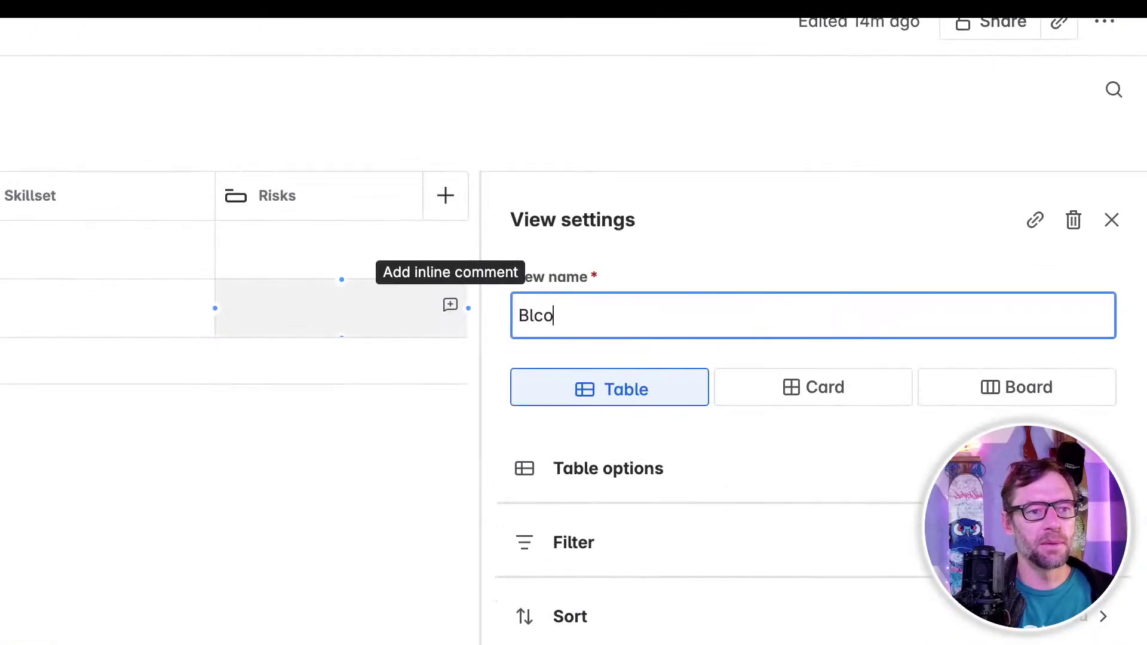
pyautogui.press('BackSpace')
pyautogui.press('BackSpace')
pyautogui.press('BackSpace')
pyautogui.press('BackSpace')
pyautogui.write('ocked Items')
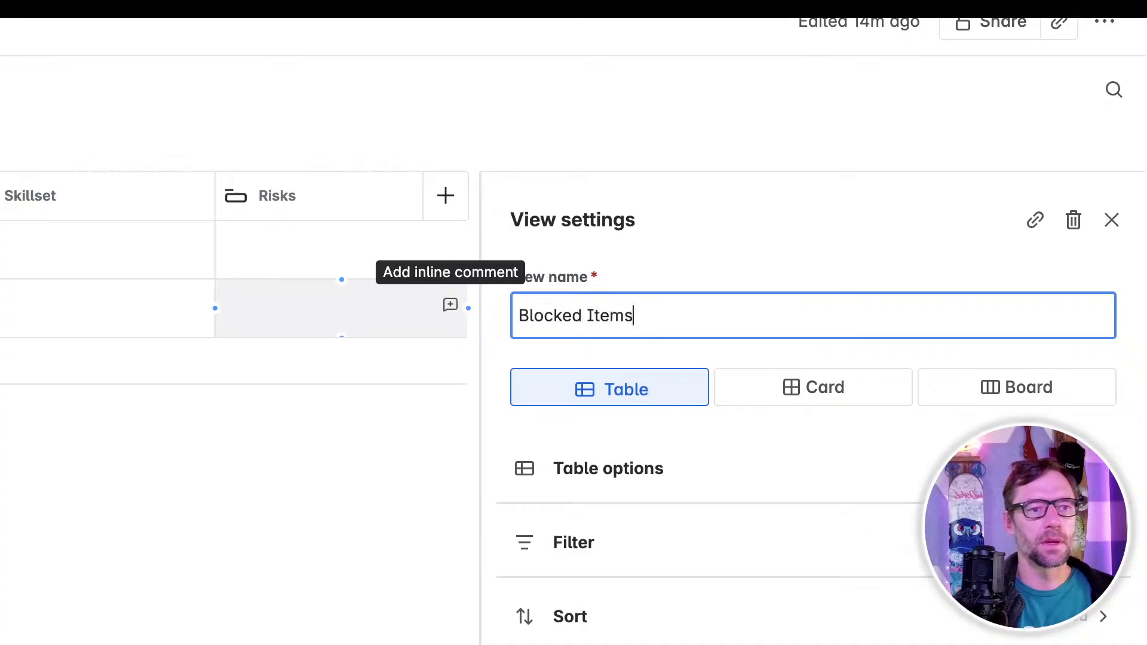
pyautogui.press('Return')
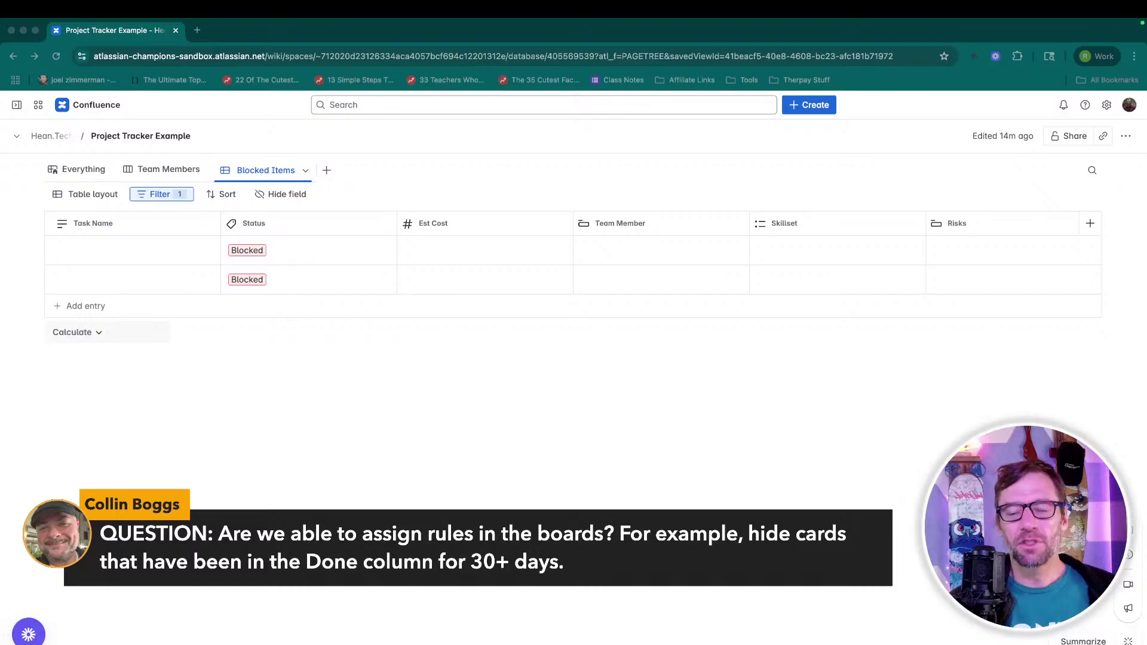
pyautogui.click(826, 383)
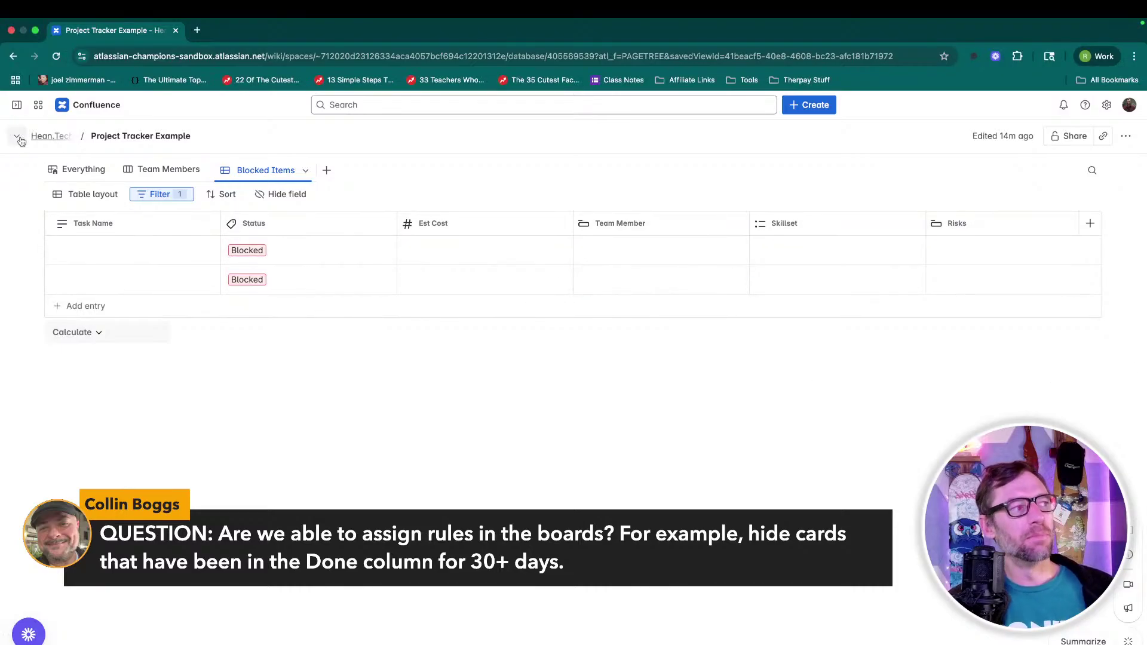
# Show the space's page tree, open the Documentation page and look over its Market landscape and competitors table.
pyautogui.click(17, 106)
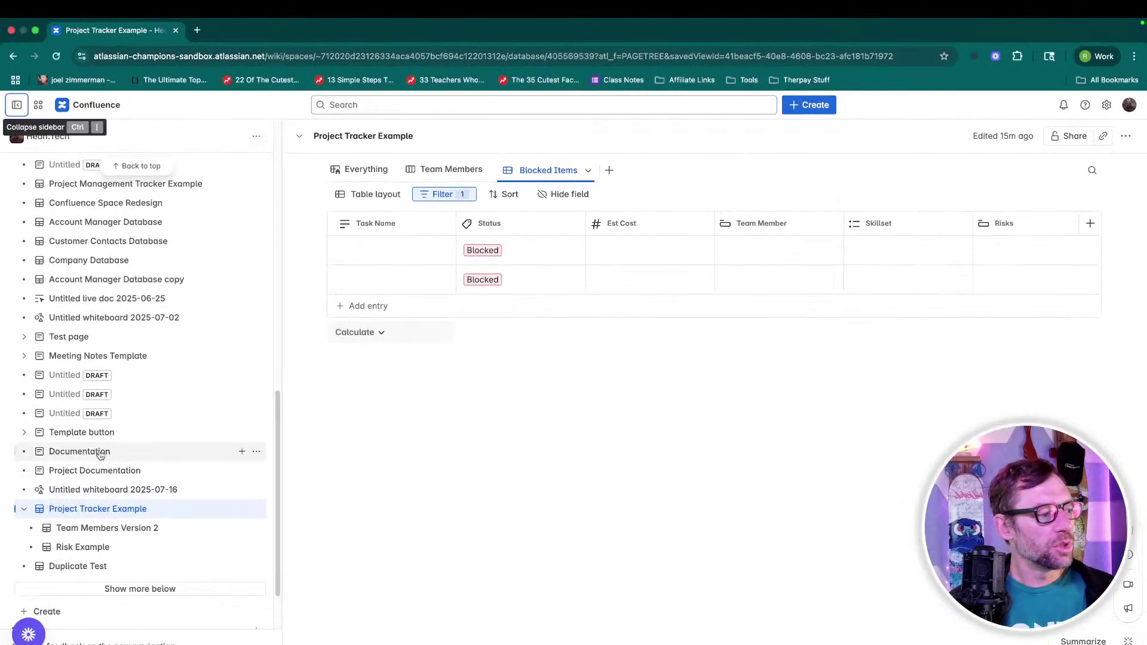
pyautogui.click(100, 454)
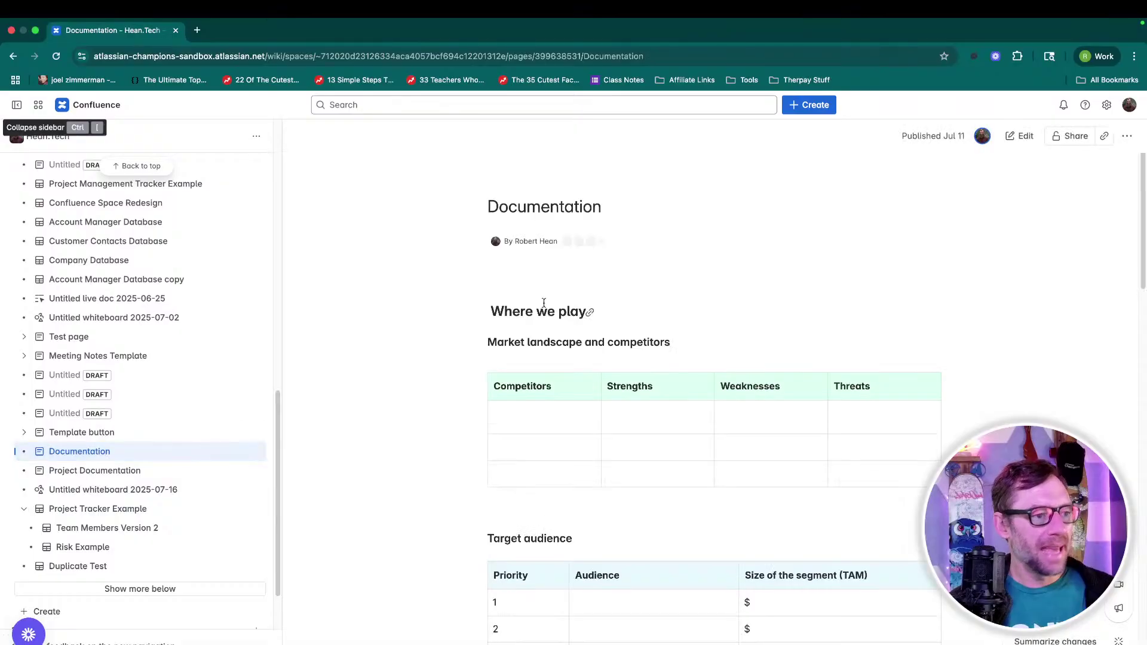
pyautogui.scroll(-2, 569, 469)
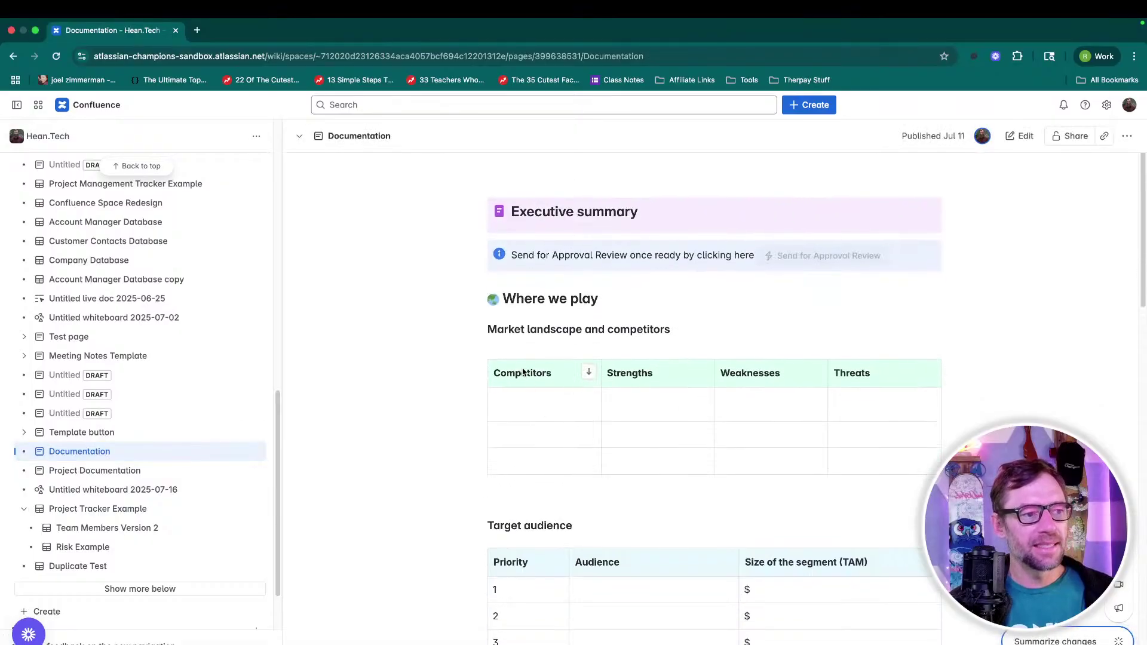
pyautogui.moveTo(494, 372); pyautogui.dragTo(887, 482)
pyautogui.click(839, 472)
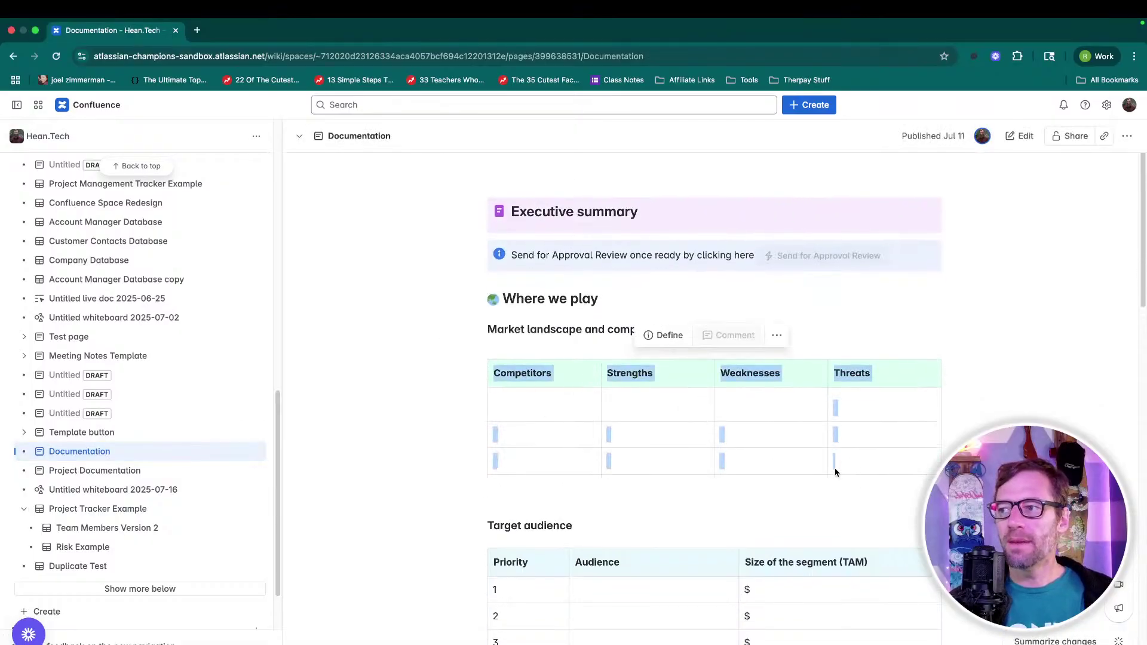
pyautogui.scroll(-1, 812, 442)
pyautogui.scroll(1, 819, 356)
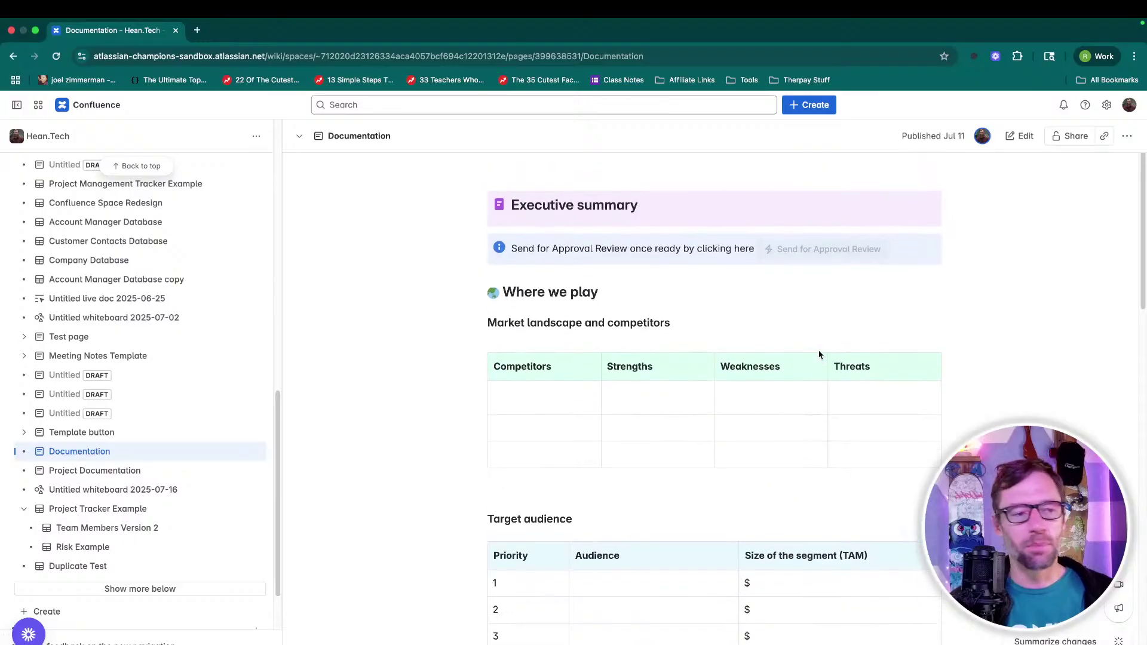
# Open the Documentation page for editing and examine the options offered for the competitors table.
pyautogui.click(1024, 137)
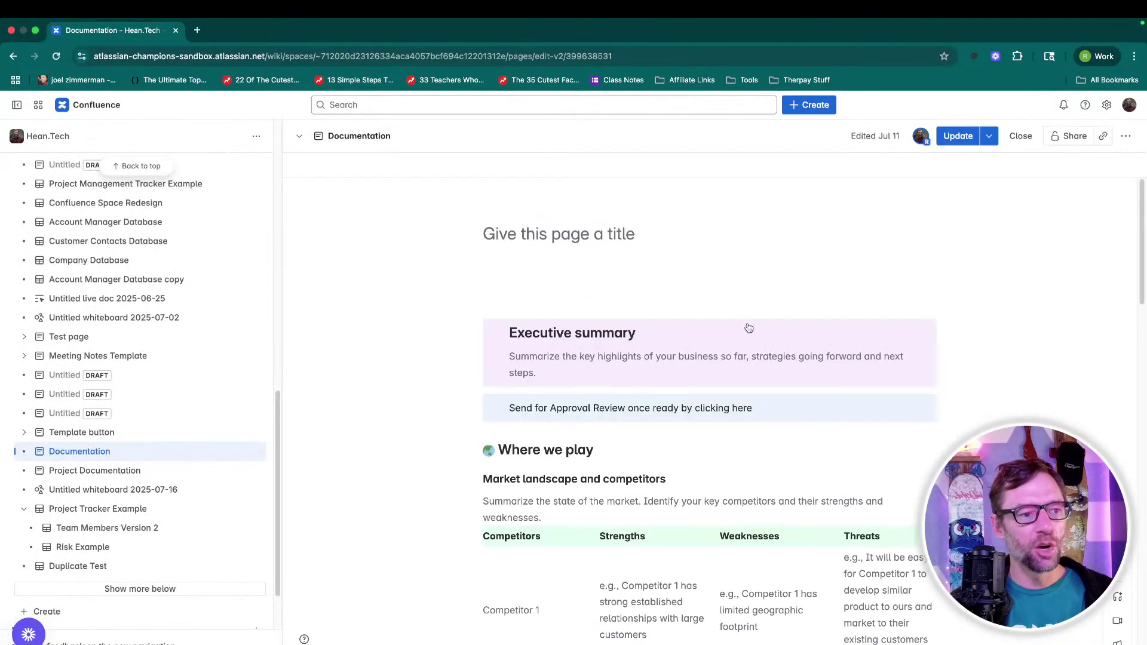
pyautogui.scroll(-2, 658, 385)
pyautogui.click(545, 347)
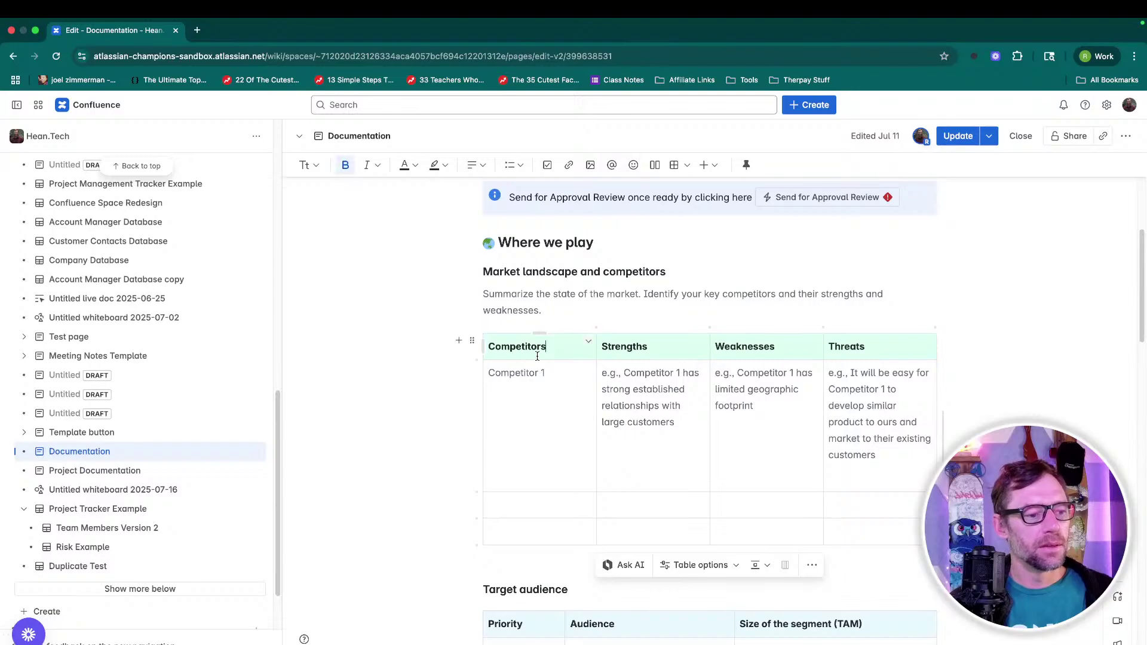
pyautogui.click(663, 430)
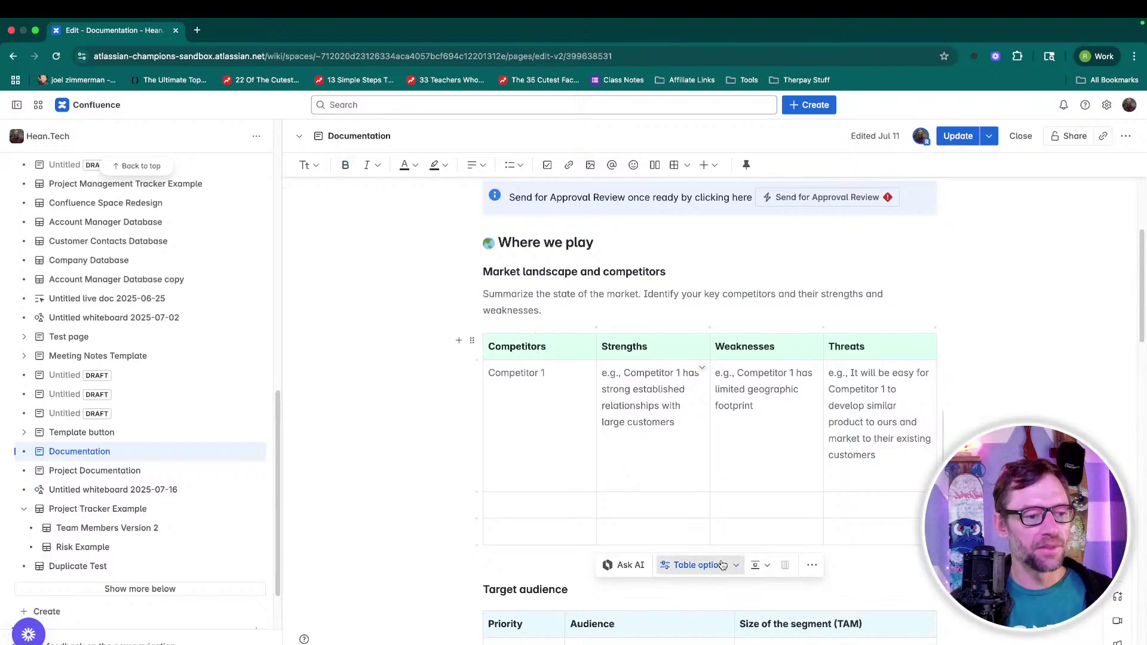
pyautogui.click(700, 565)
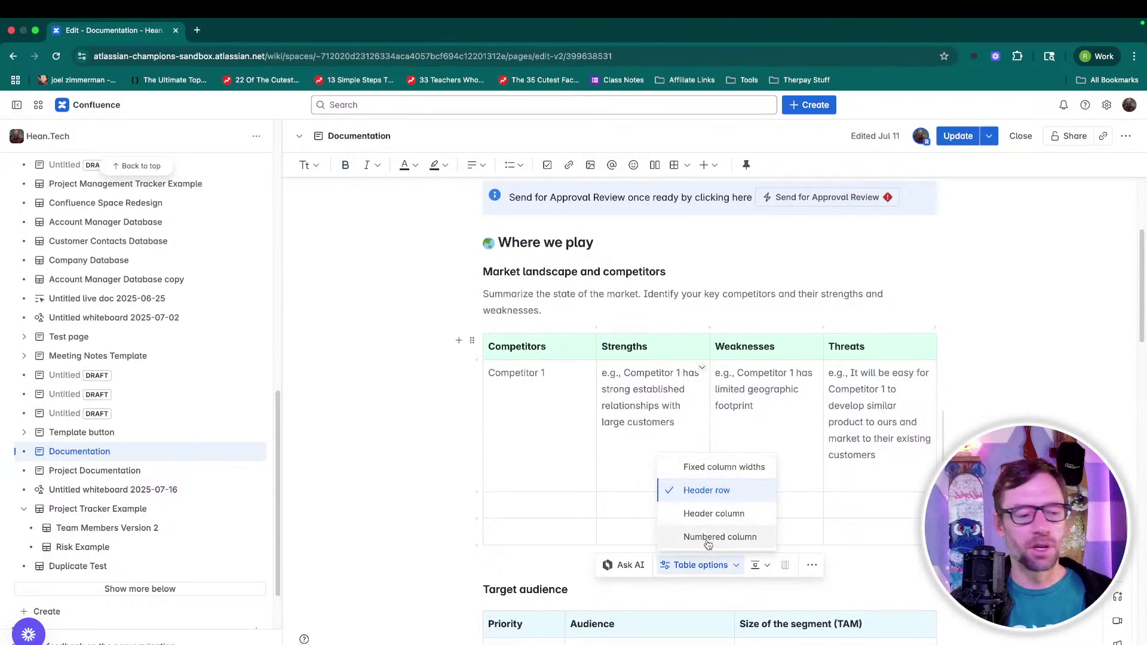
pyautogui.click(813, 565)
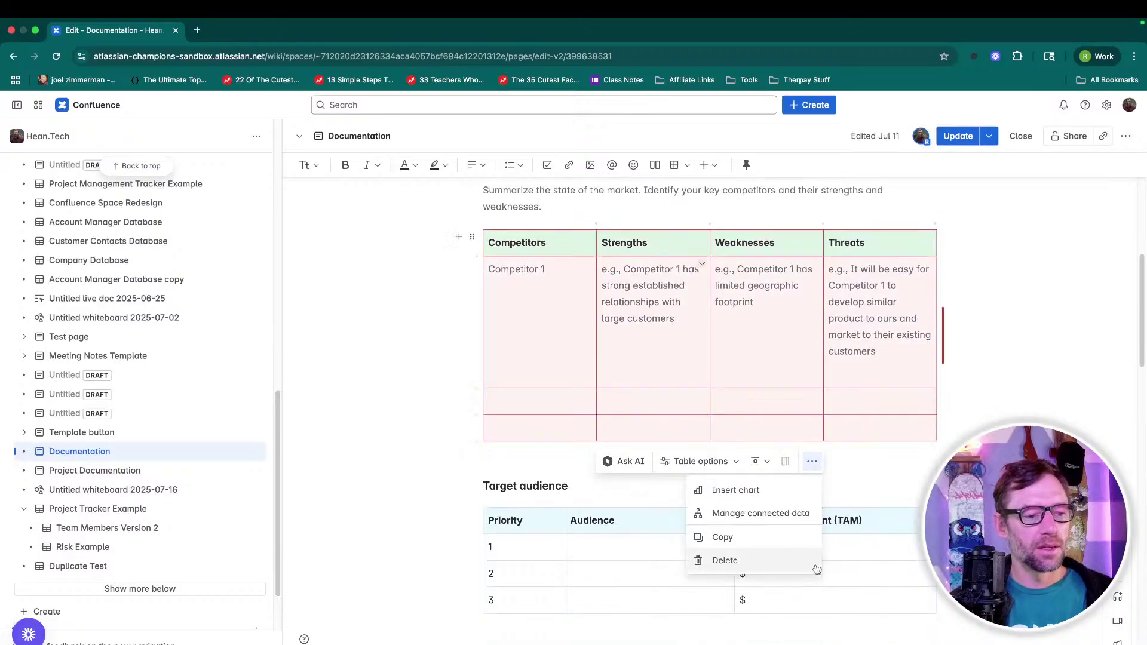
pyautogui.scroll(-2, 816, 568)
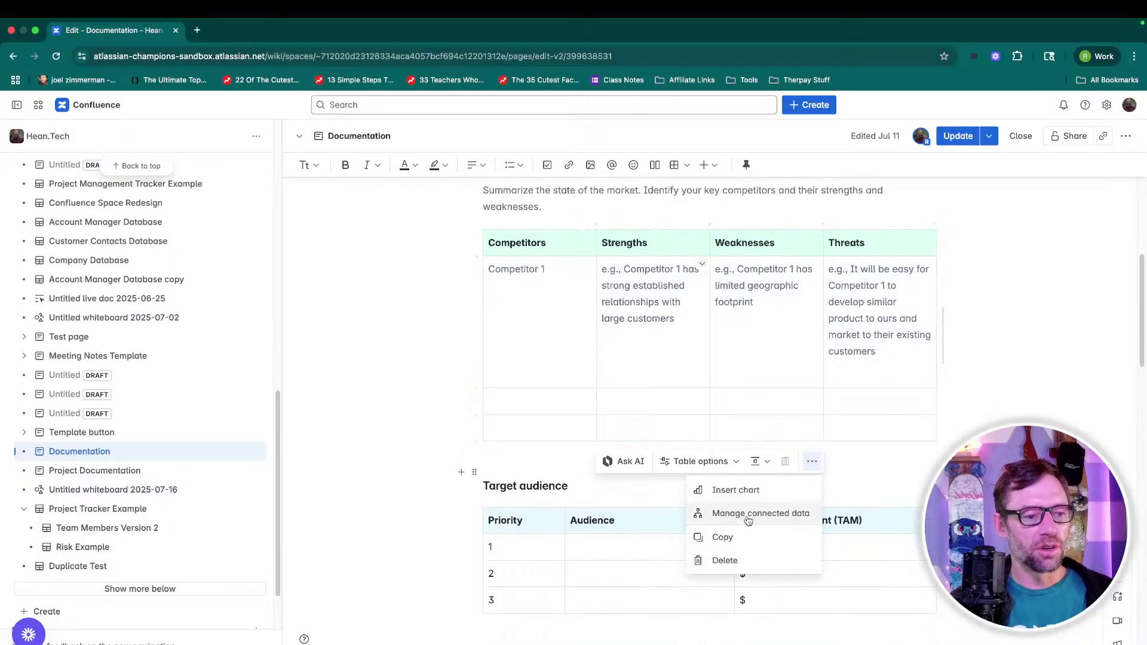
pyautogui.click(648, 320)
pyautogui.scroll(2, 648, 320)
pyautogui.click(611, 333)
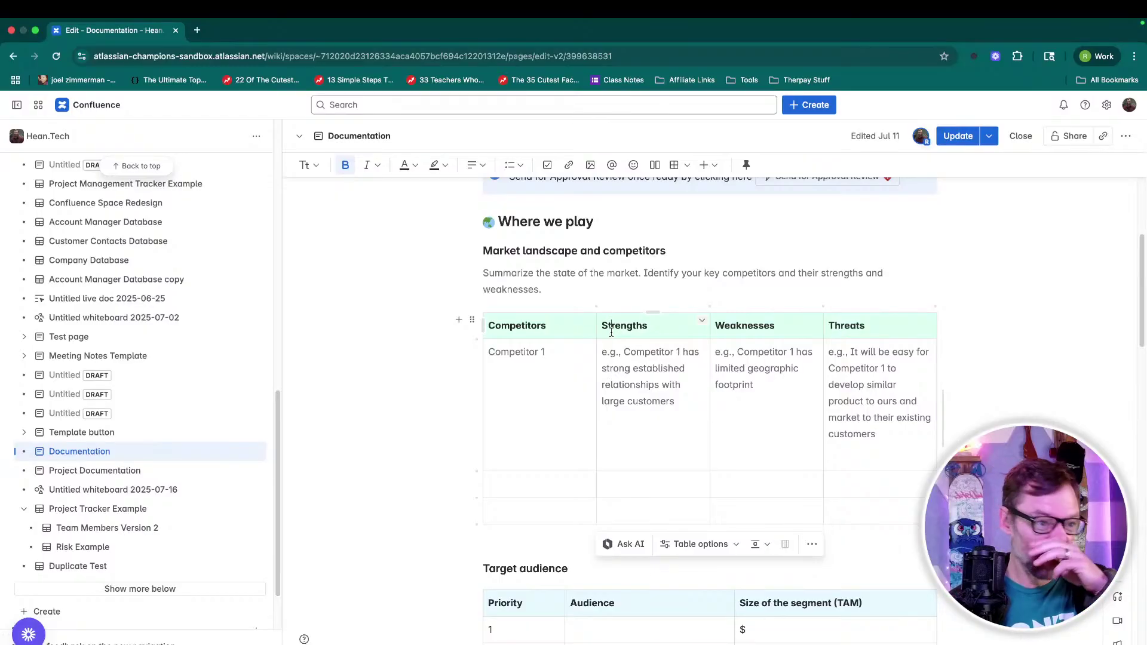
pyautogui.click(591, 369)
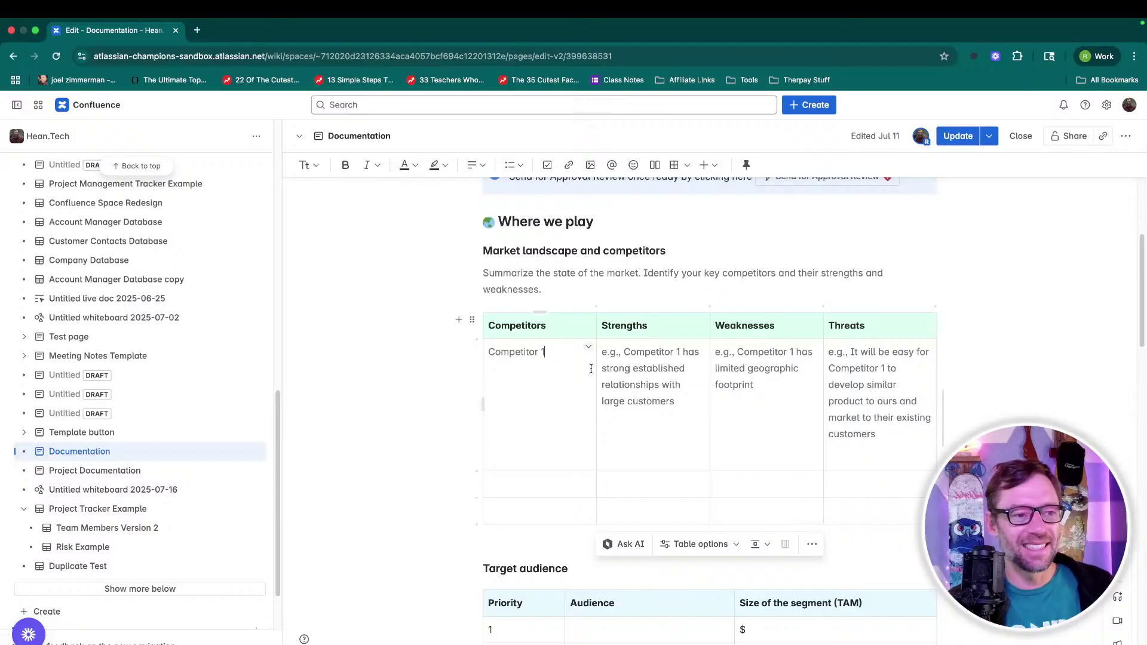
pyautogui.click(661, 353)
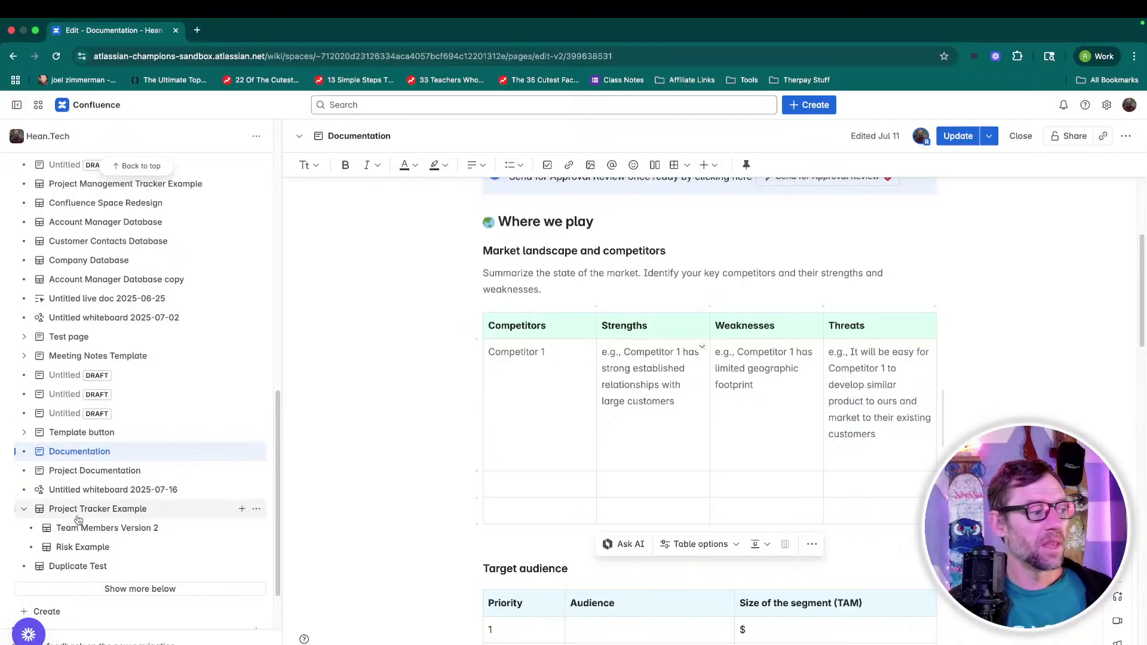
# Go back to the Project Tracker Example database and copy its web address.
pyautogui.scroll(-1, 113, 508)
pyautogui.scroll(-3, 113, 507)
pyautogui.click(127, 439)
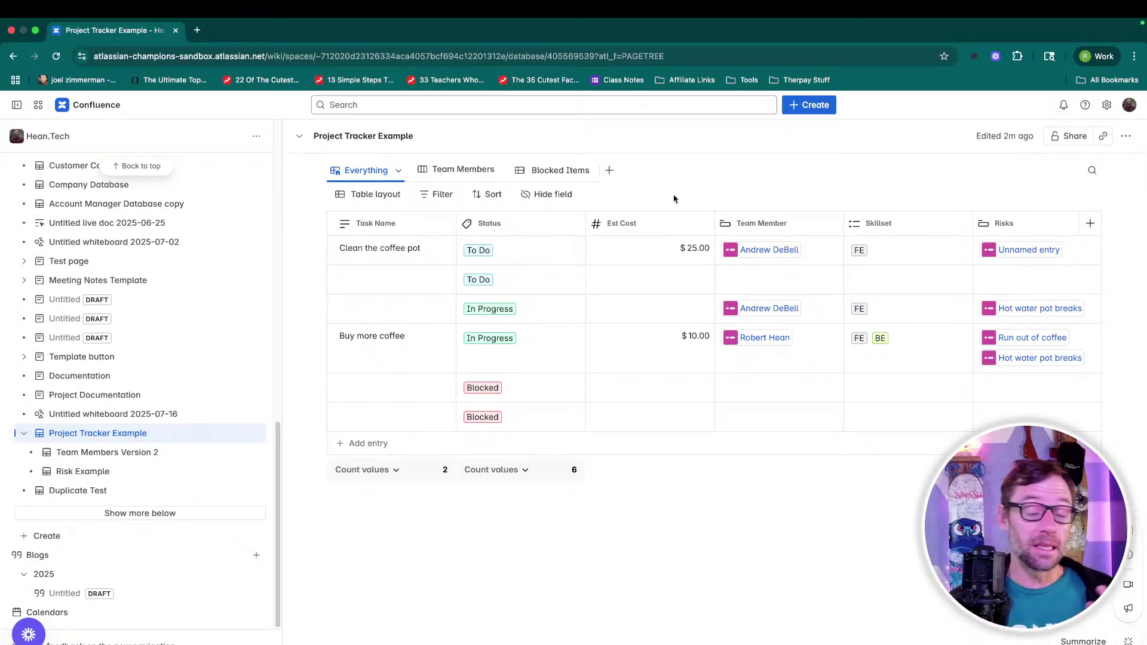
pyautogui.click(649, 58)
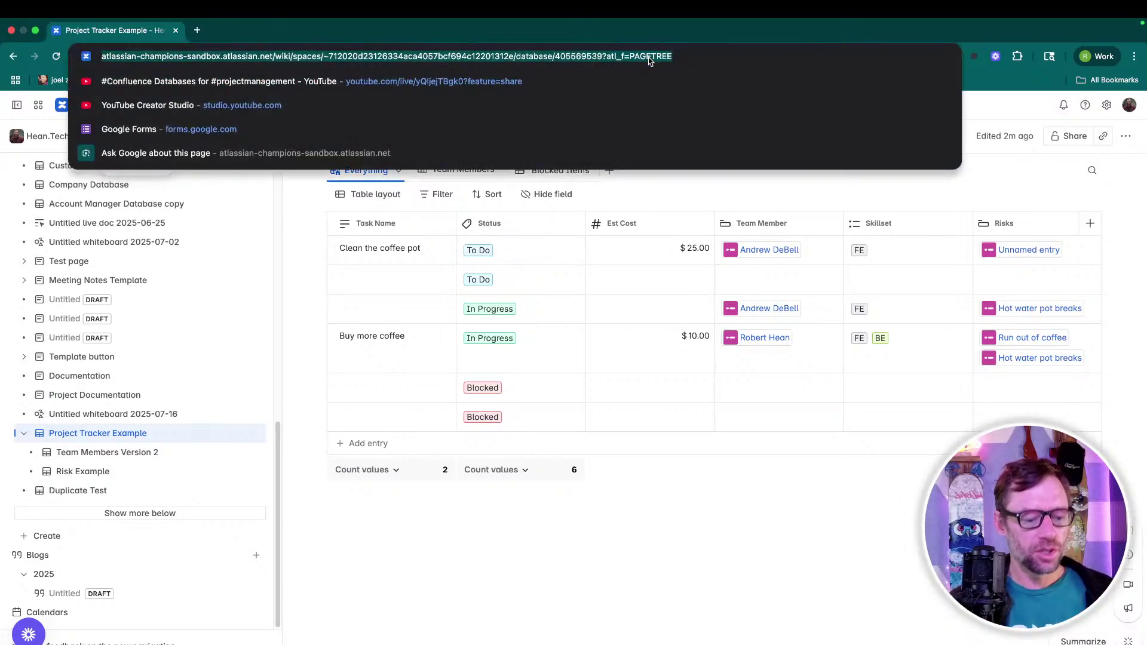
pyautogui.click(594, 507)
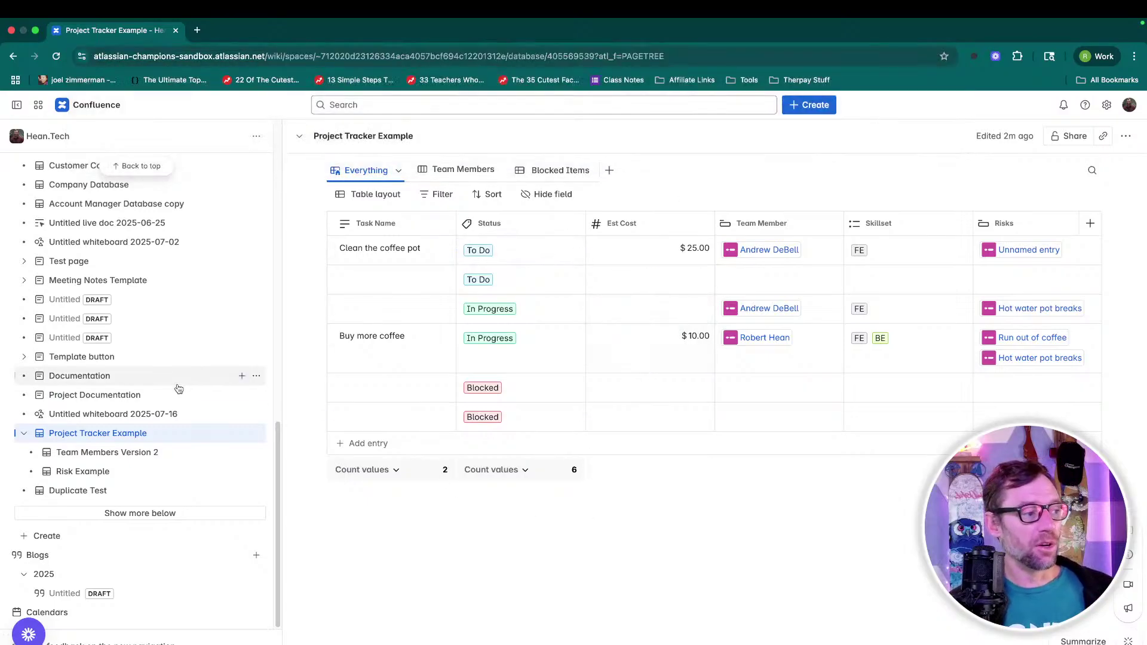
# Edit the Documentation page and embed the copied Project Tracker Example link above the competitors table, replacing the placeholder instruction.
pyautogui.click(179, 387)
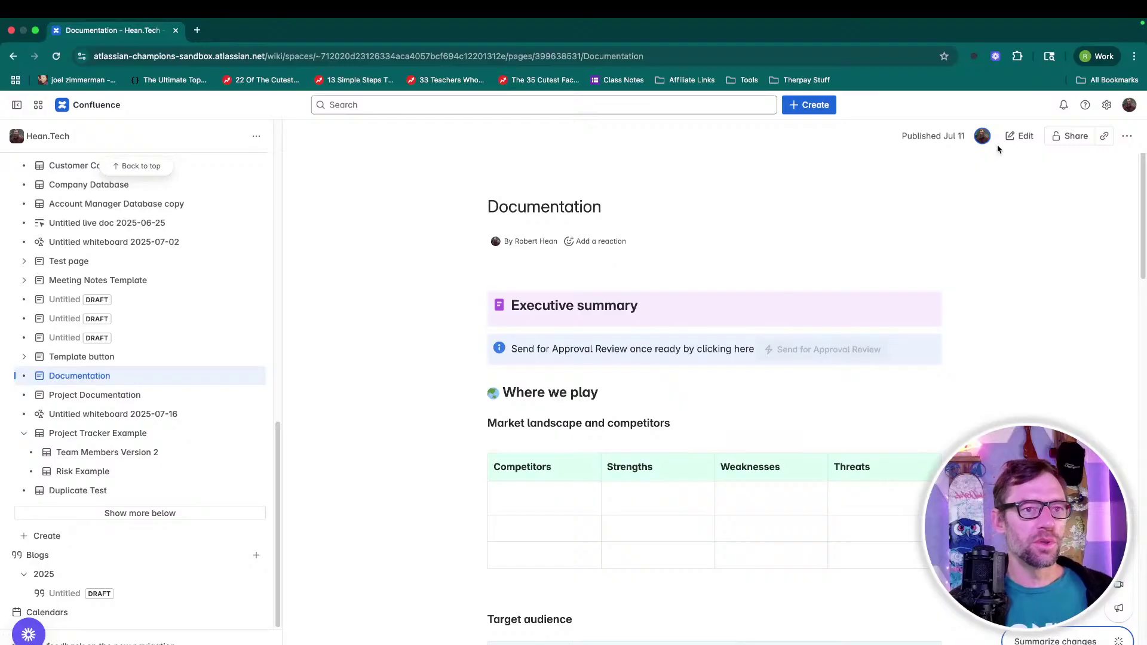
pyautogui.click(1018, 136)
pyautogui.scroll(-4, 683, 407)
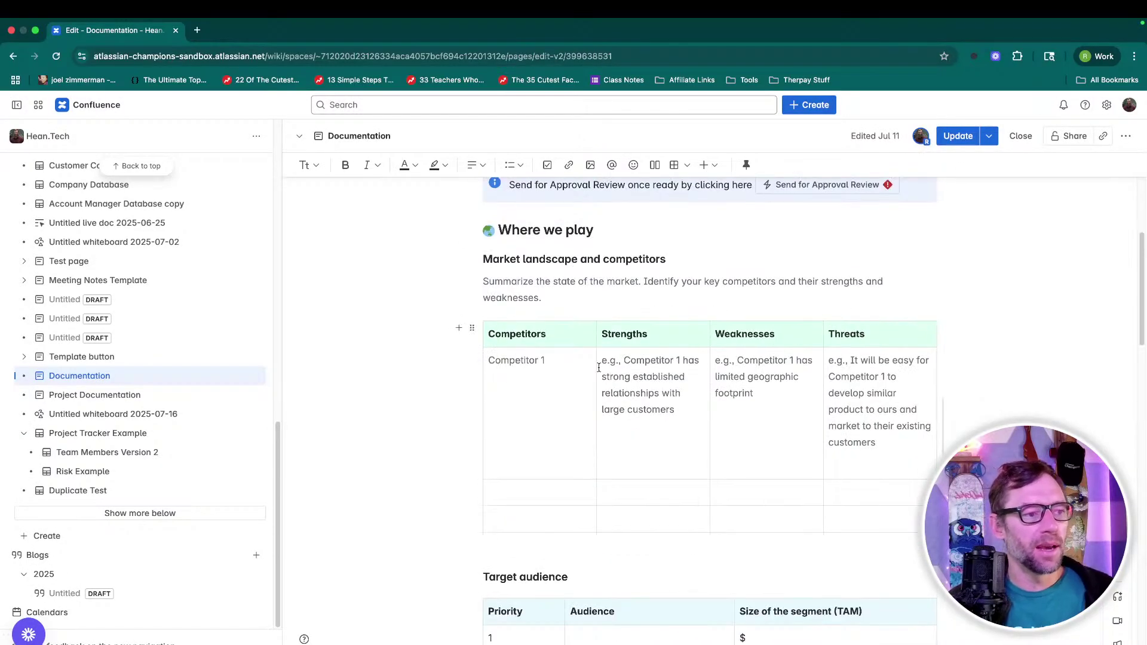
pyautogui.click(587, 298)
pyautogui.press('BackSpace')
pyautogui.press('Return')
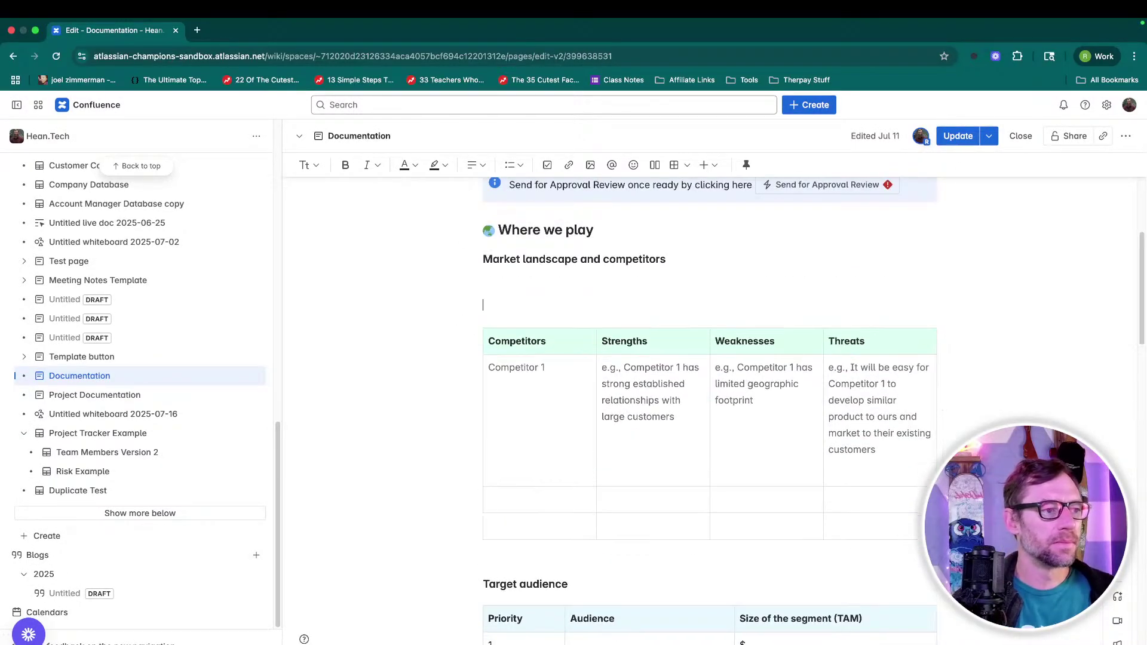
pyautogui.press('super+v')
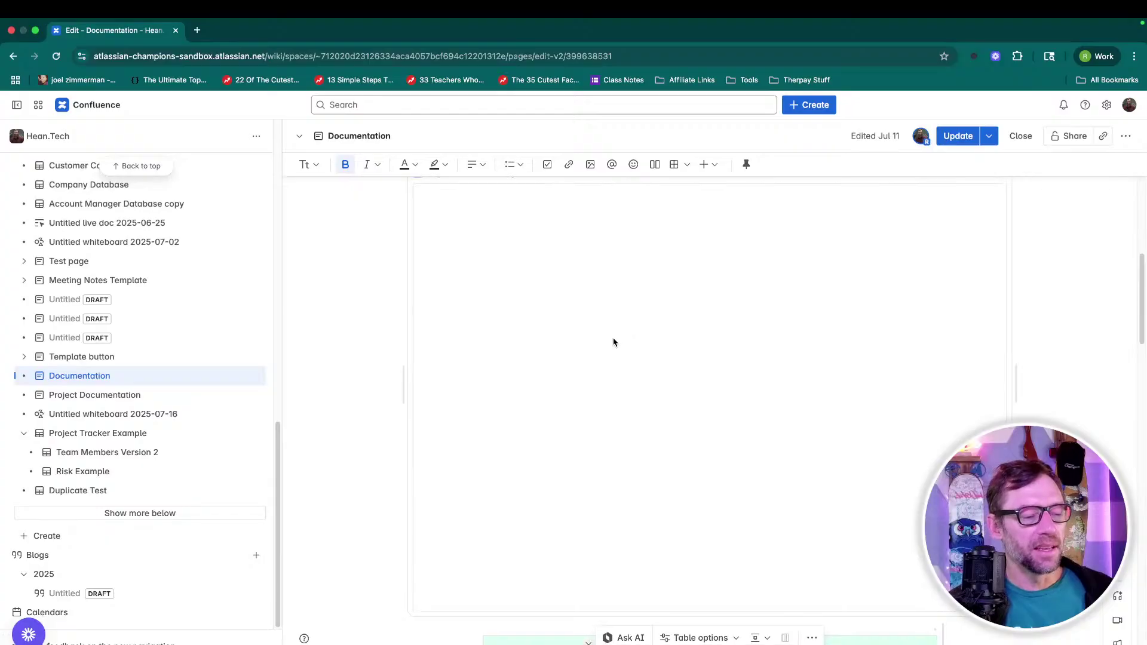